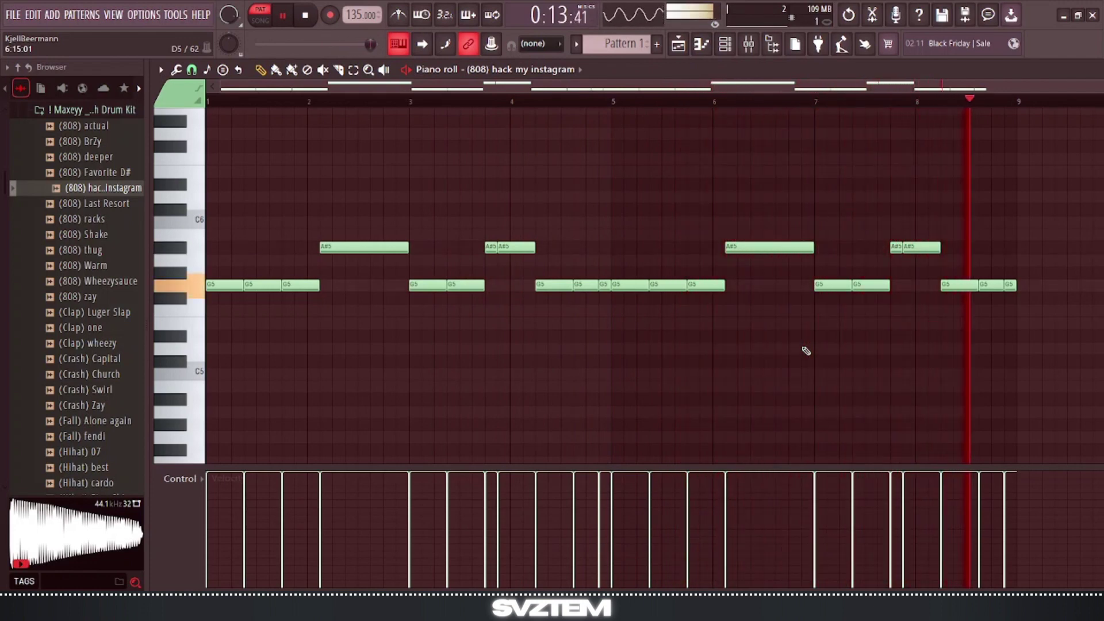
# Move all the A#5 notes of the 808 pattern down to G#5 and play the pattern.
pyautogui.moveTo(978, 263); pyautogui.dragTo(320, 215)
pyautogui.moveTo(357, 248); pyautogui.dragTo(361, 277)
pyautogui.click(401, 344)
pyautogui.press('space')
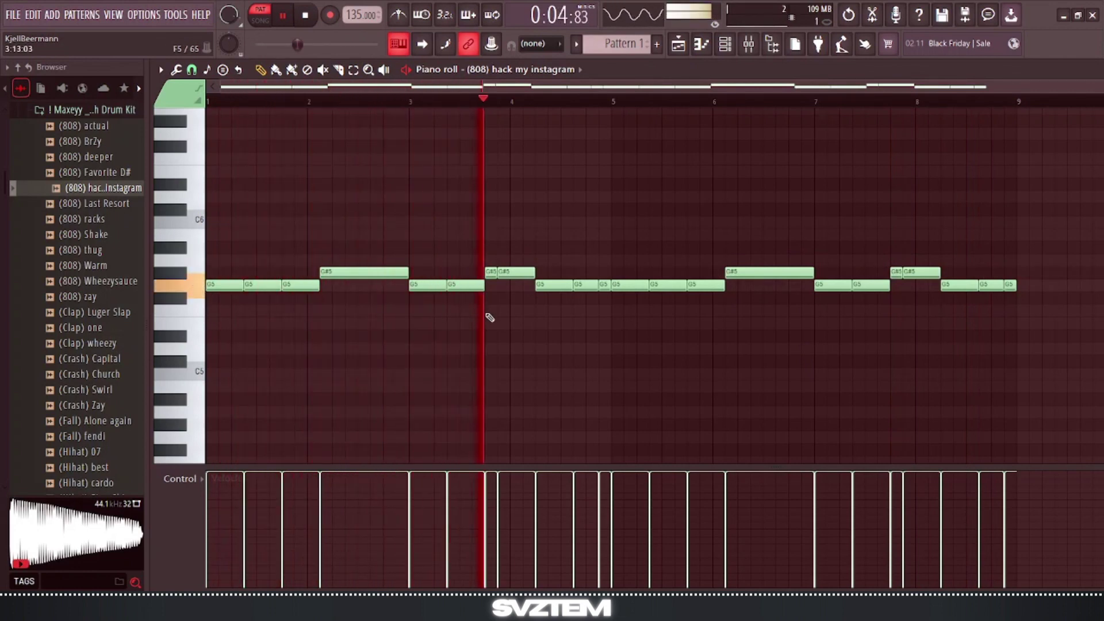
pyautogui.press('space')
# Shorten the G#5 note at 3:15 to end at 4:03, extend the following G5 note back to 4:03, and play from bar 3.
pyautogui.scroll(3, 455, 320)
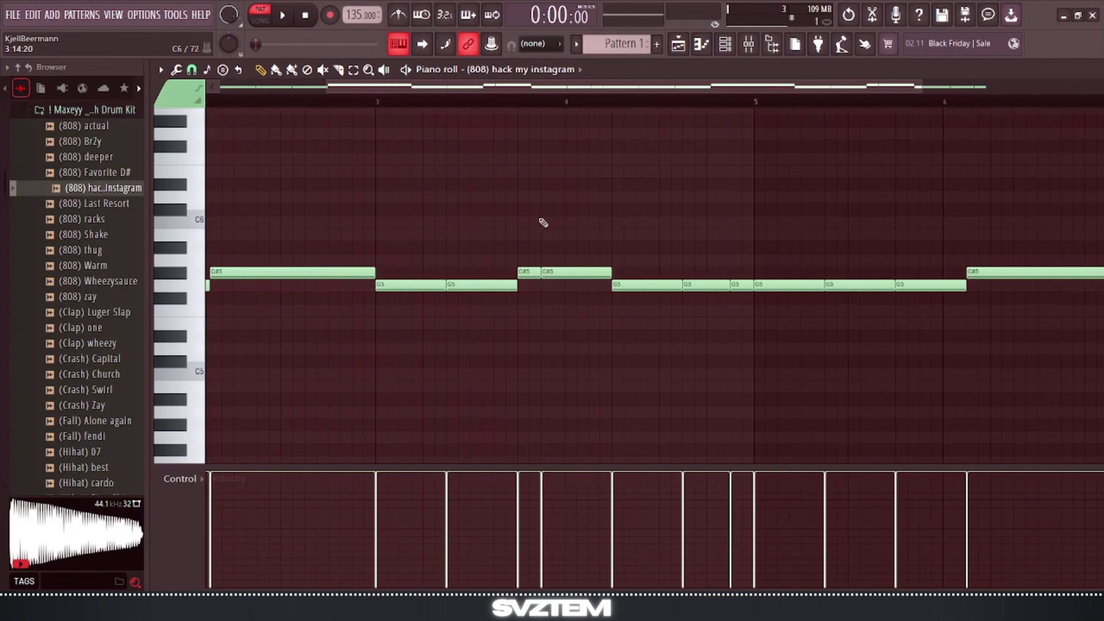
pyautogui.hscroll(2, 567, 239)
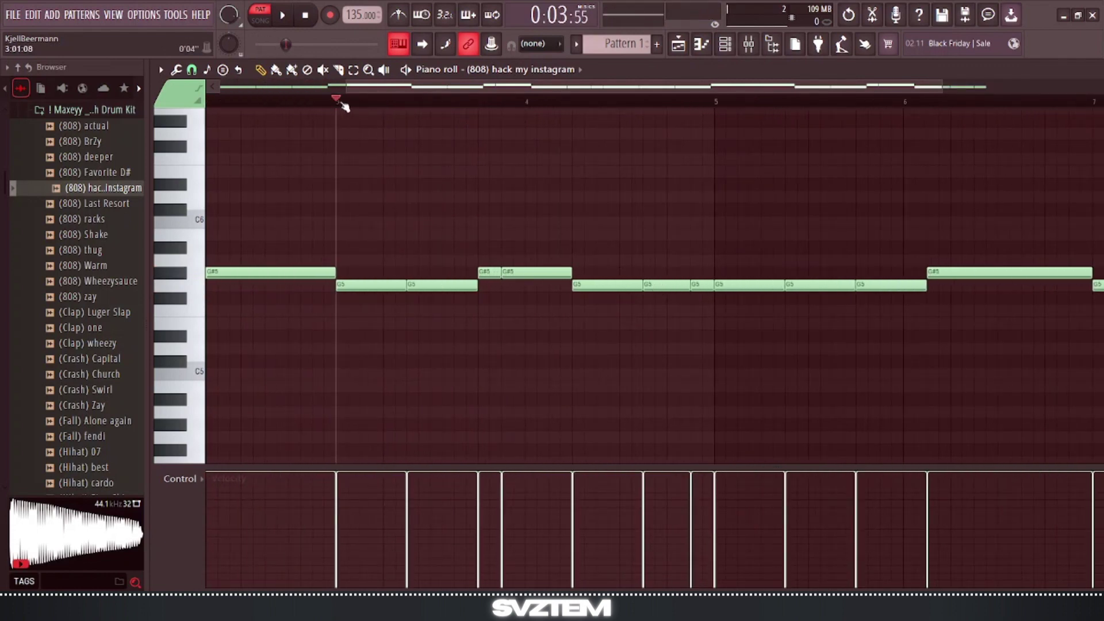
pyautogui.press('space')
pyautogui.scroll(1, 547, 363)
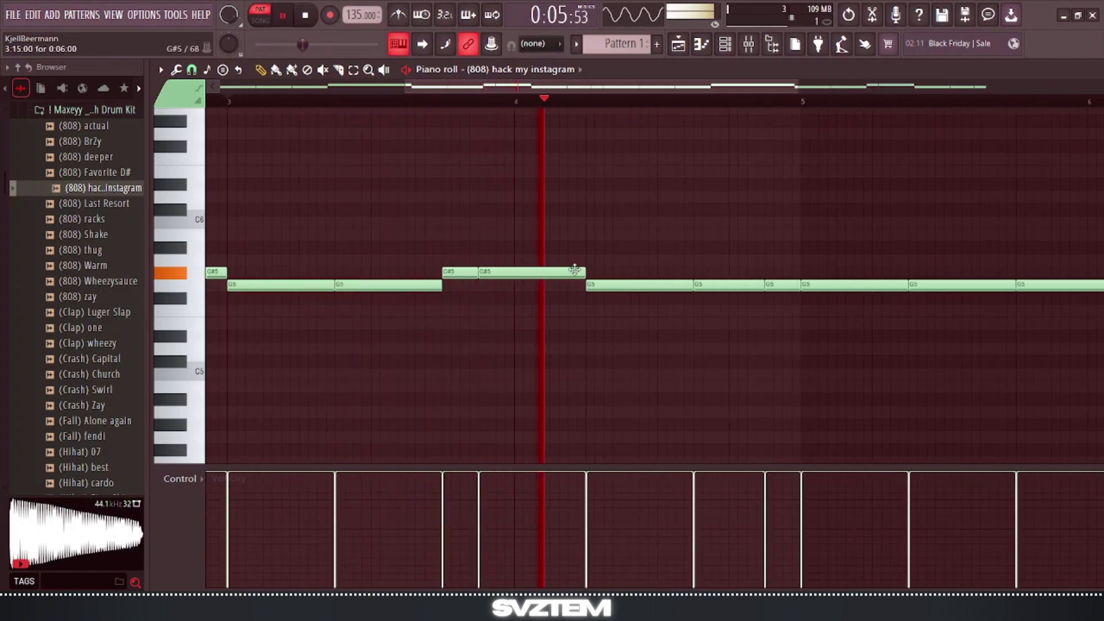
pyautogui.press('space')
pyautogui.moveTo(693, 285); pyautogui.dragTo(657, 285)
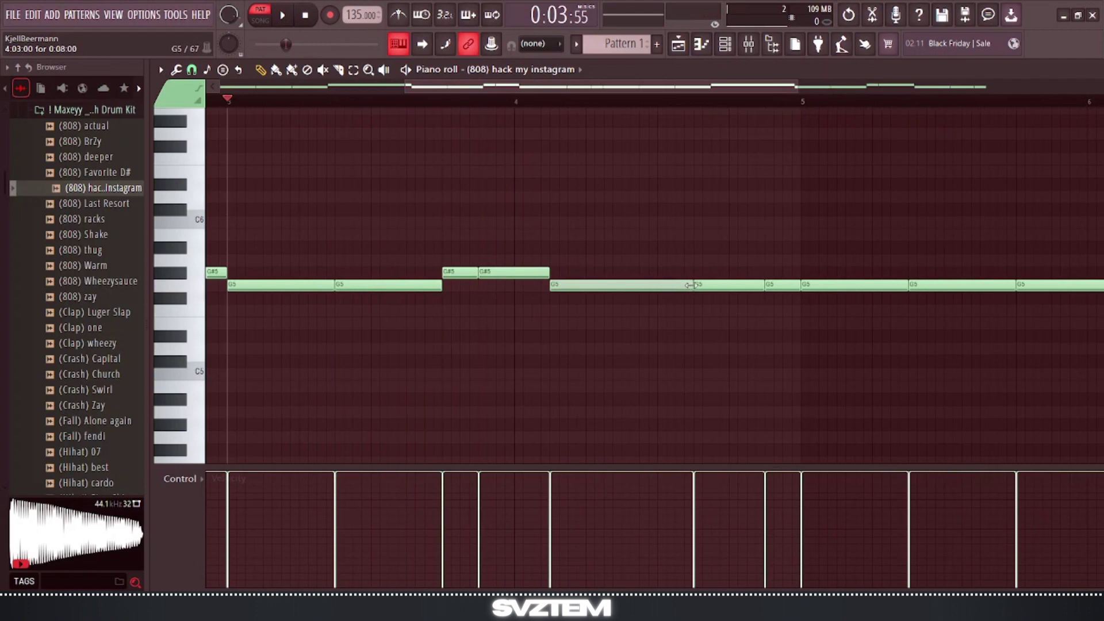
pyautogui.press('space')
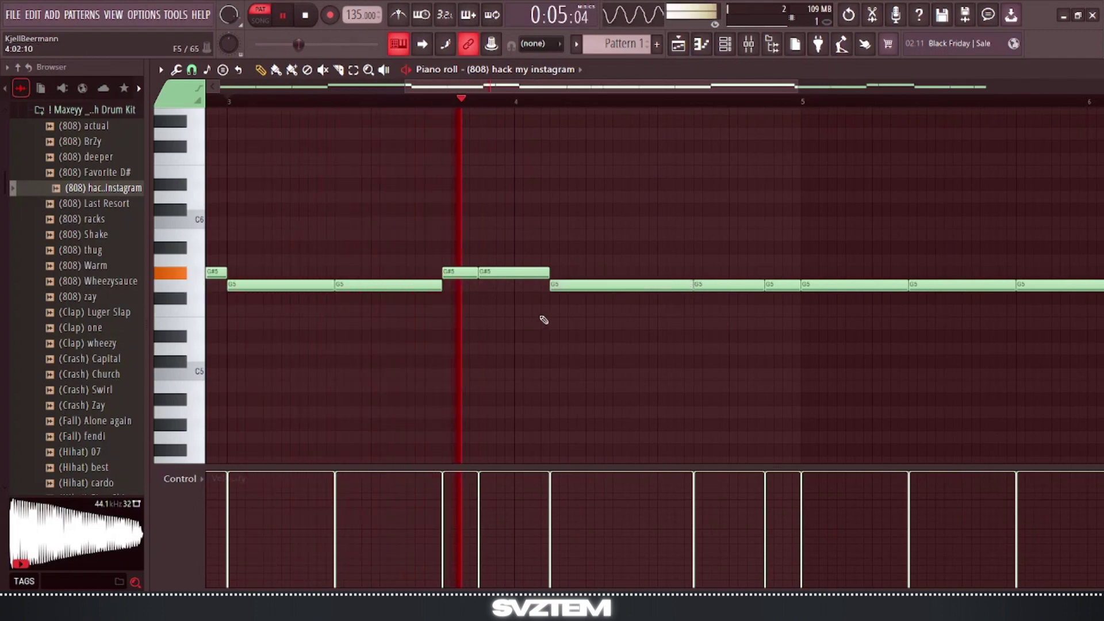
pyautogui.press('space')
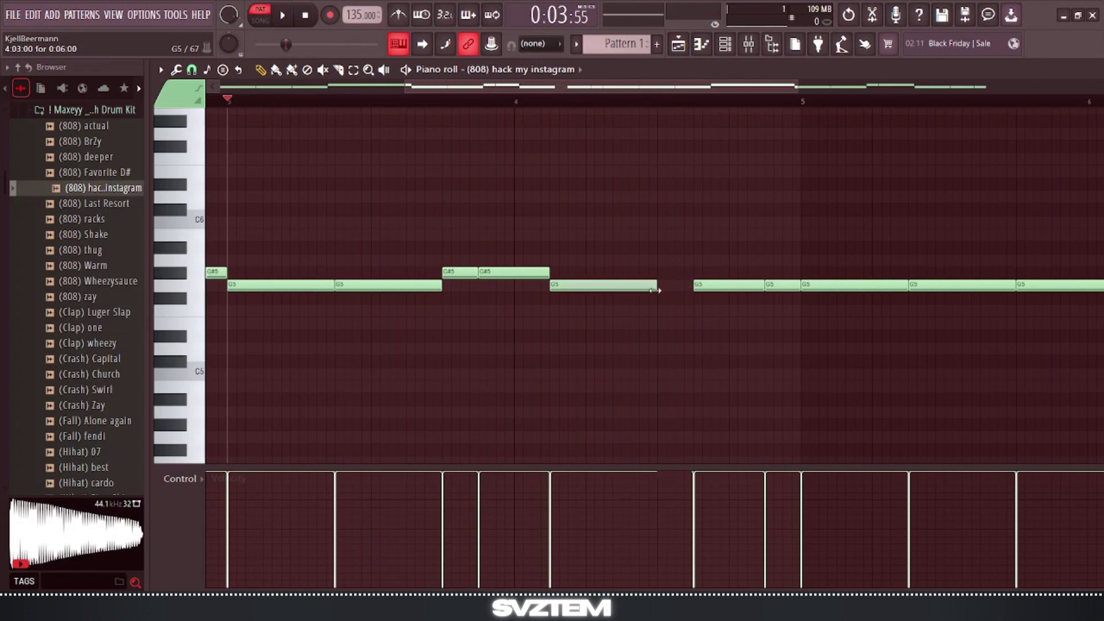
# With the G5 note at 4:03 trimmed to six steps, add a two-step G5 note at 4:09 and play from bar 3.
pyautogui.click(664, 288)
pyautogui.moveTo(744, 283); pyautogui.dragTo(739, 259)
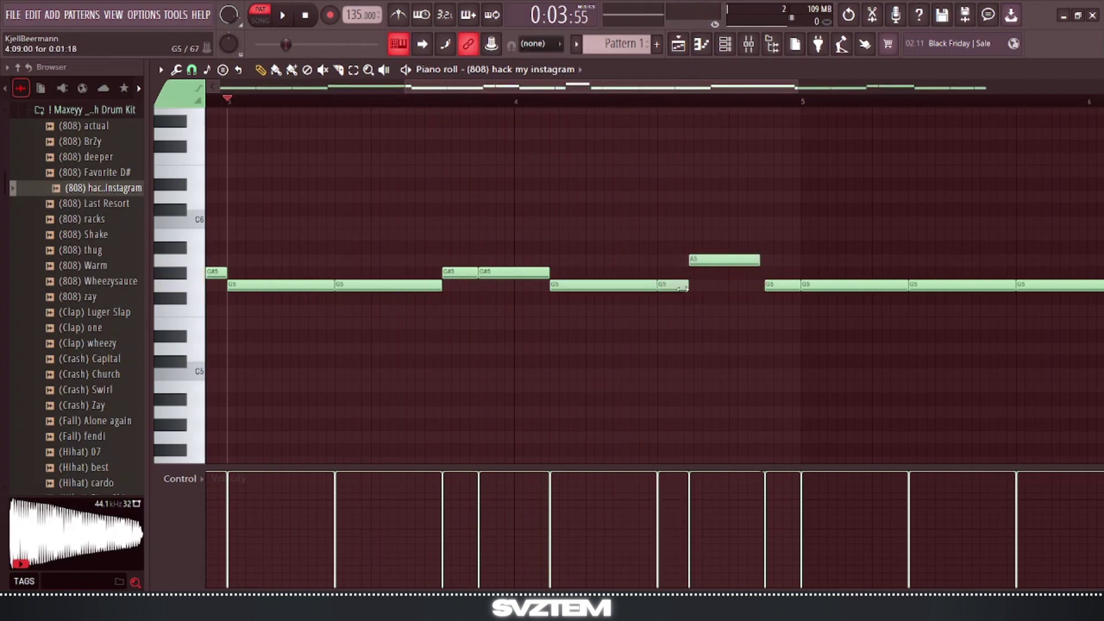
pyautogui.moveTo(705, 260); pyautogui.dragTo(713, 287)
pyautogui.press('space')
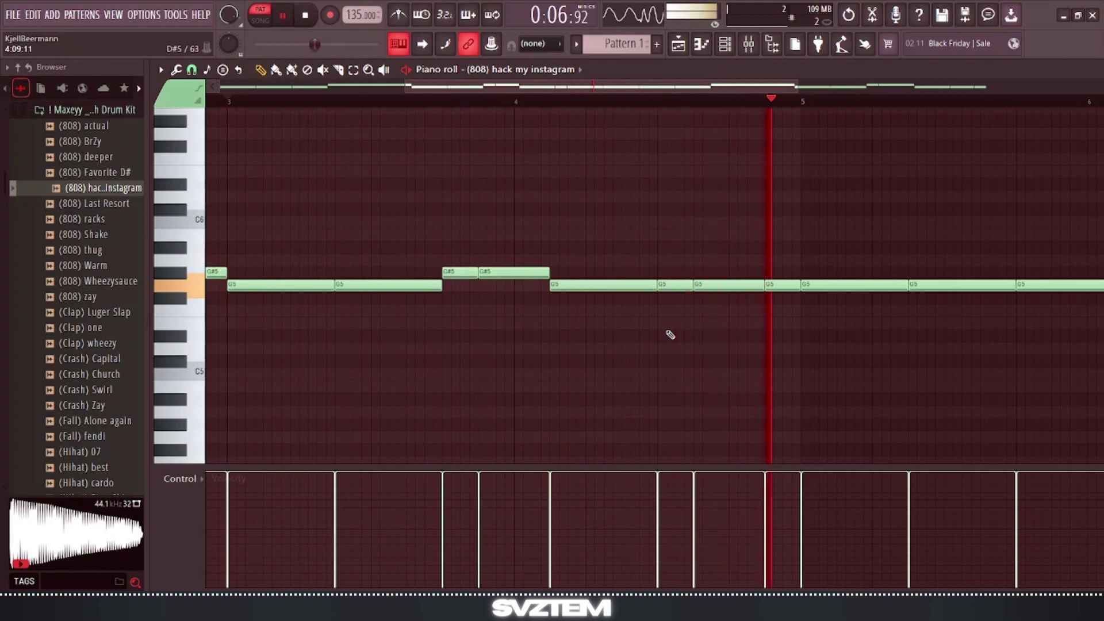
pyautogui.scroll(-2, 689, 353)
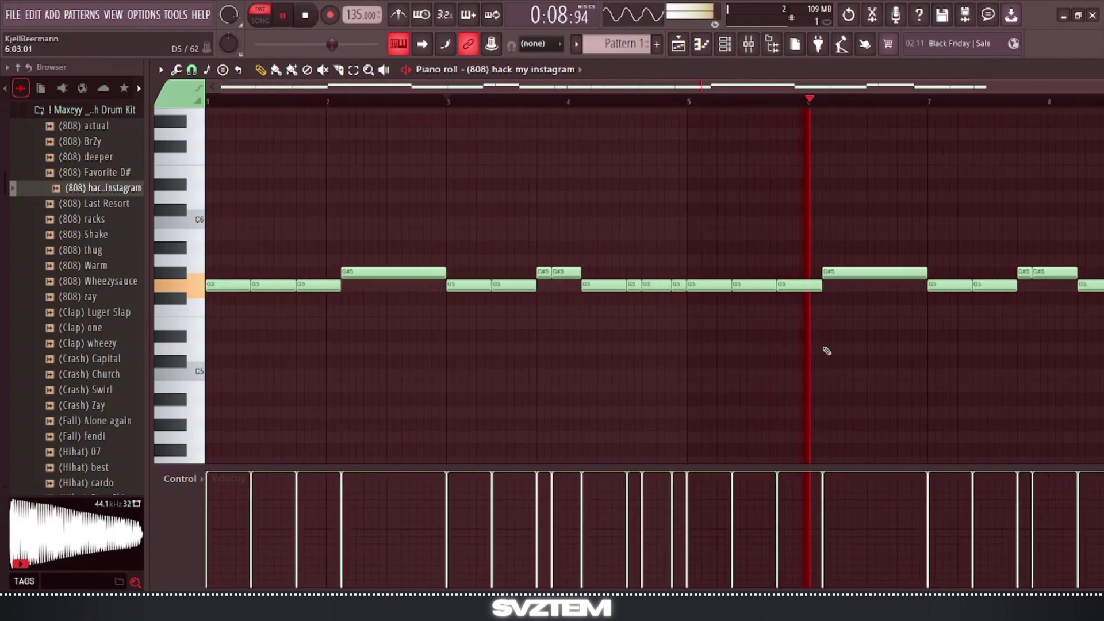
pyautogui.scroll(-2, 826, 350)
# Shorten the G#5 note at 6:03 to end at 6:15, add a two-step B5 note there, and play from bar 5.
pyautogui.press('space')
pyautogui.scroll(4, 805, 286)
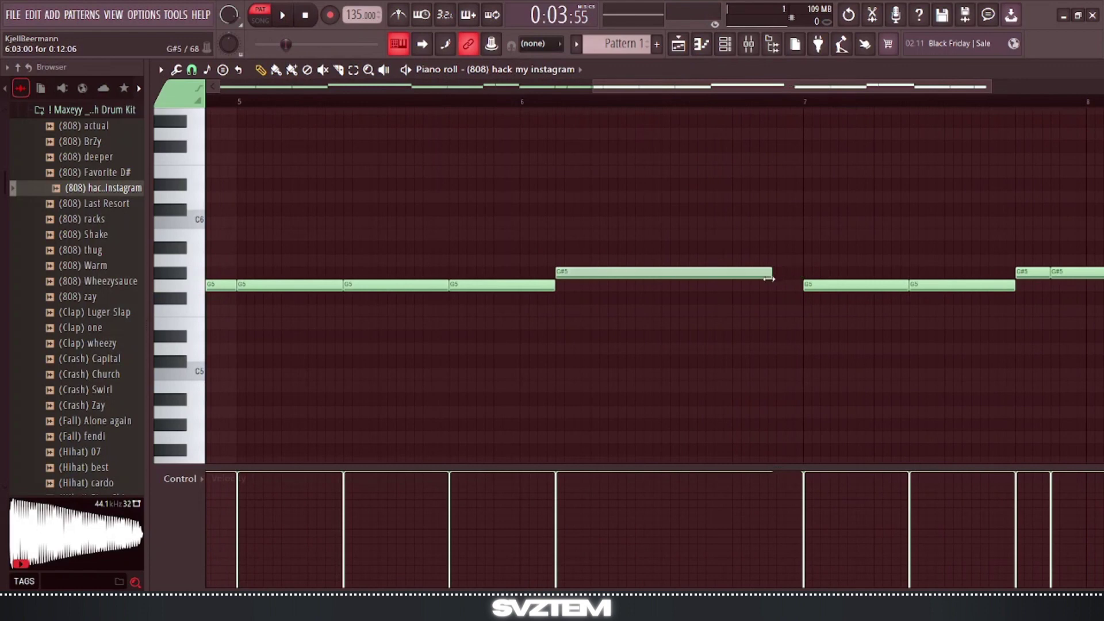
pyautogui.scroll(-3, 773, 284)
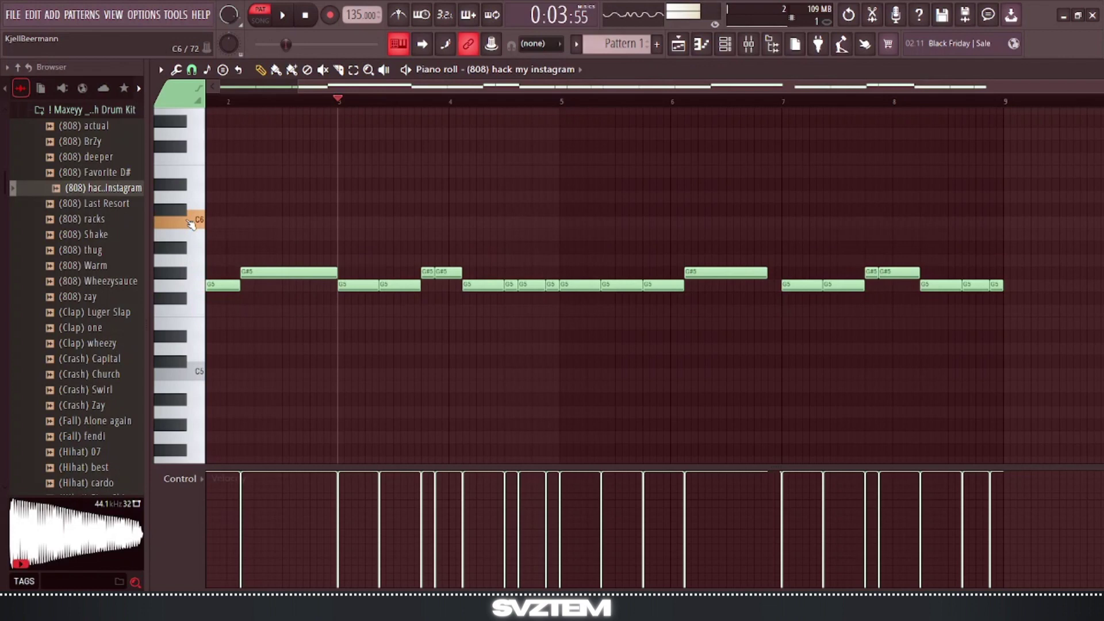
pyautogui.click(770, 236)
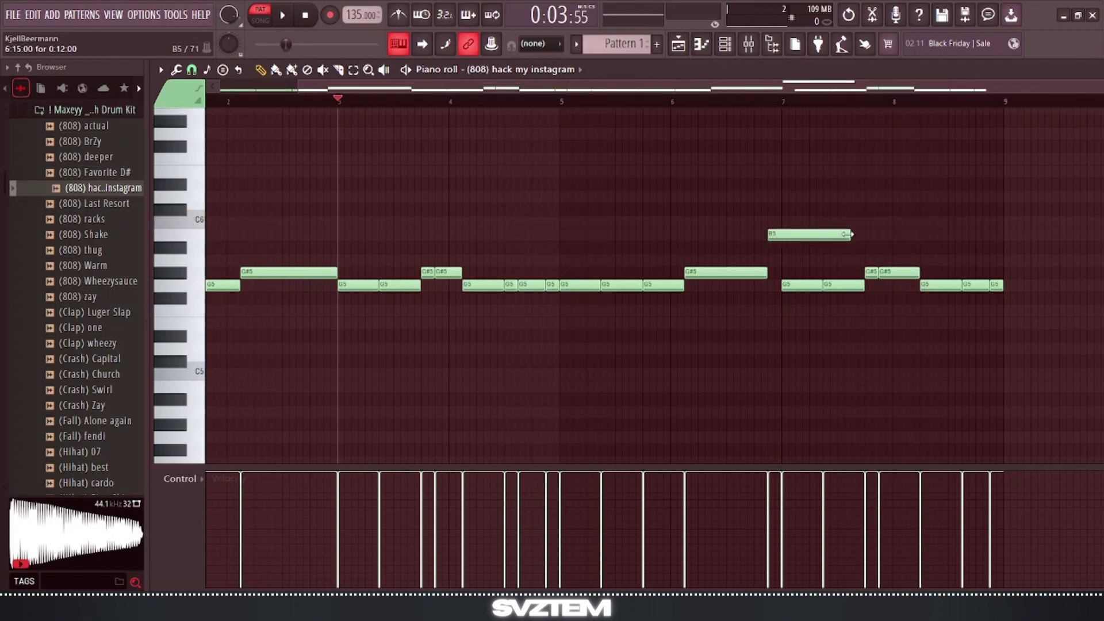
pyautogui.press('space')
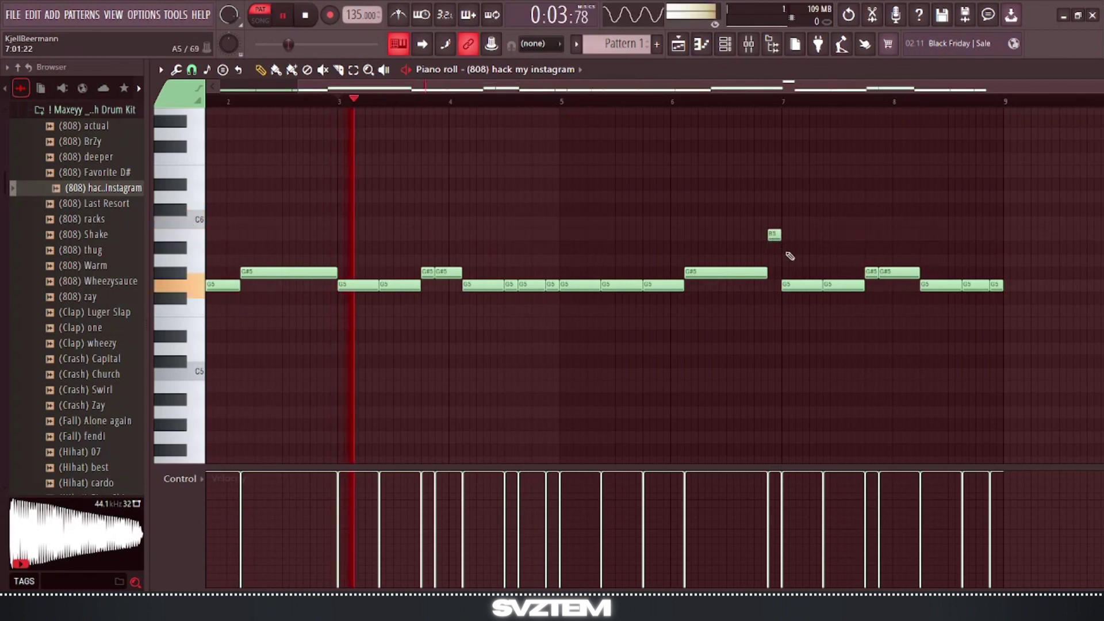
pyautogui.click(564, 103)
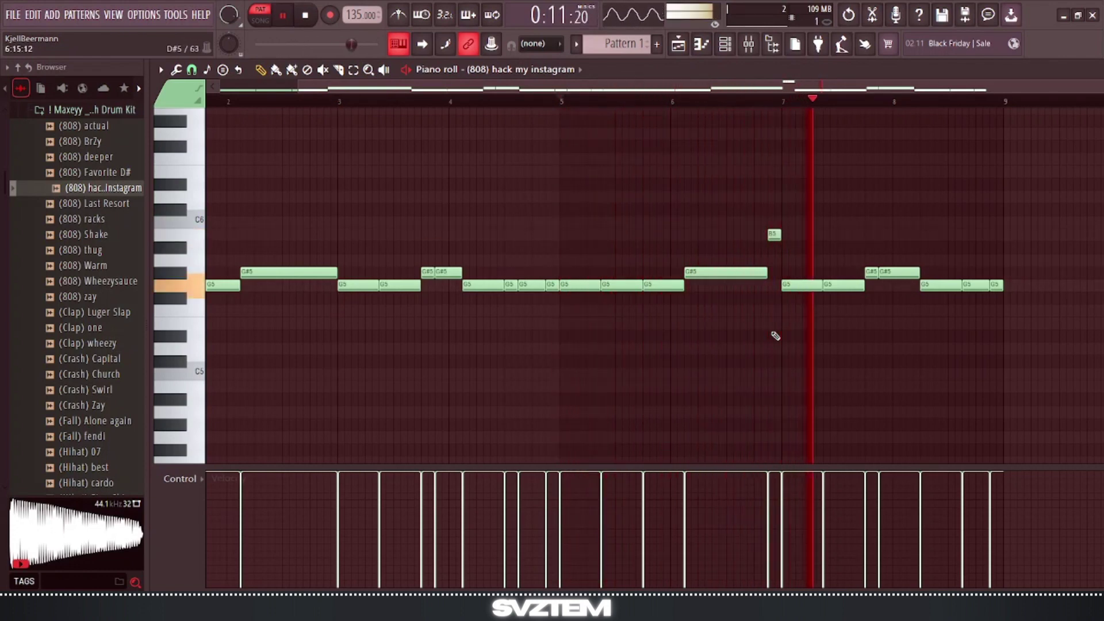
# Shorten the G#5 note at 7:15 to four steps, add a two-step G#5 note at 8:03, and play from bar 7.
pyautogui.scroll(-1, 945, 353)
pyautogui.scroll(10, 945, 352)
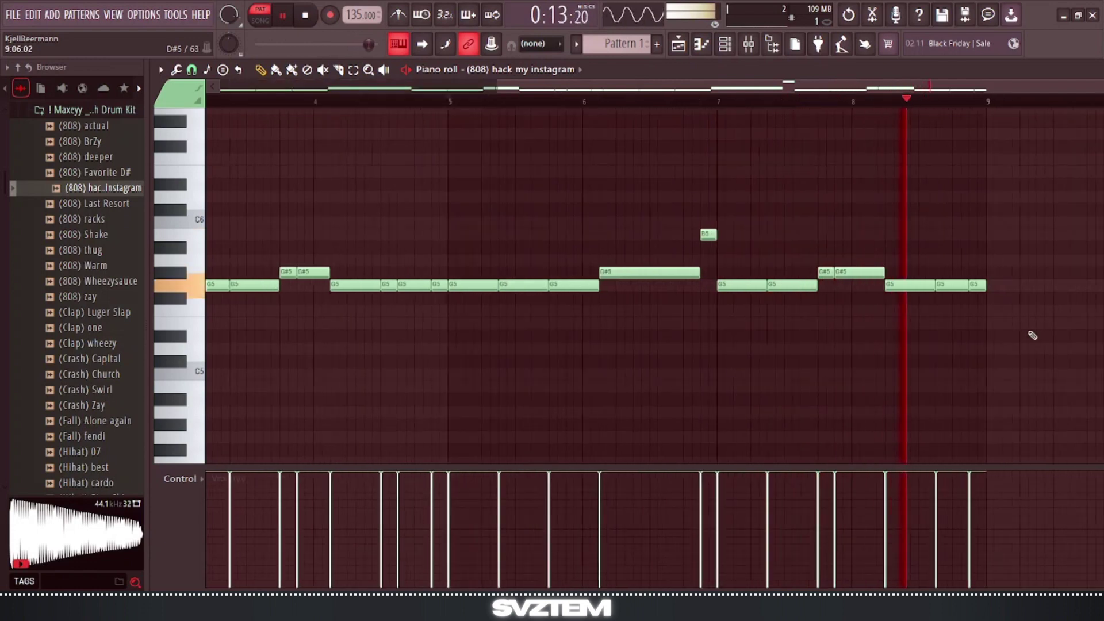
pyautogui.press('space')
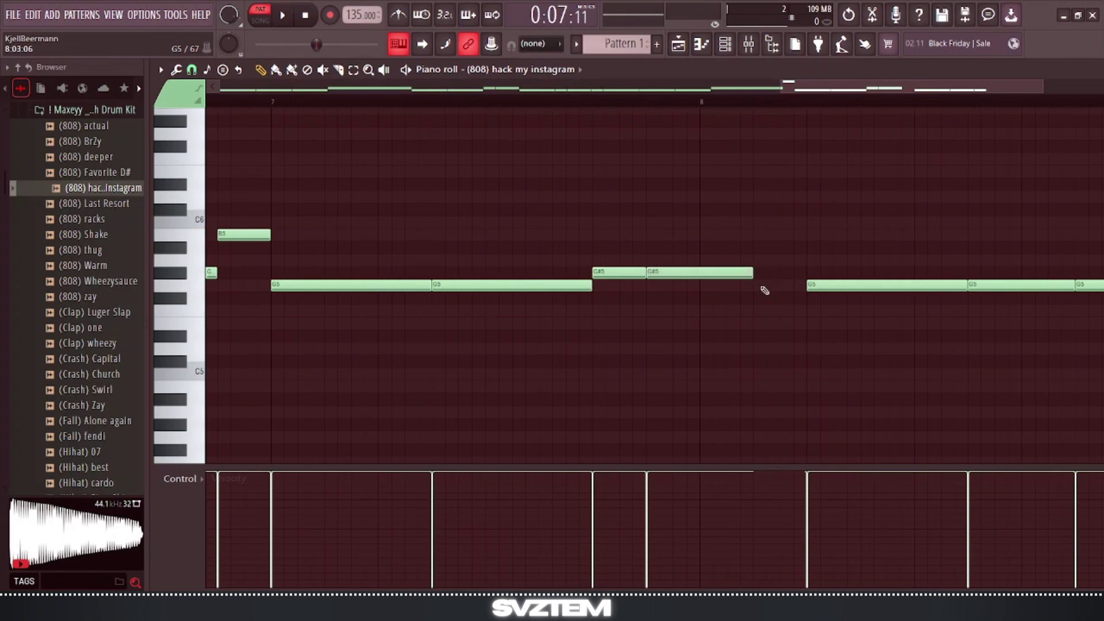
pyautogui.moveTo(757, 287); pyautogui.dragTo(787, 265)
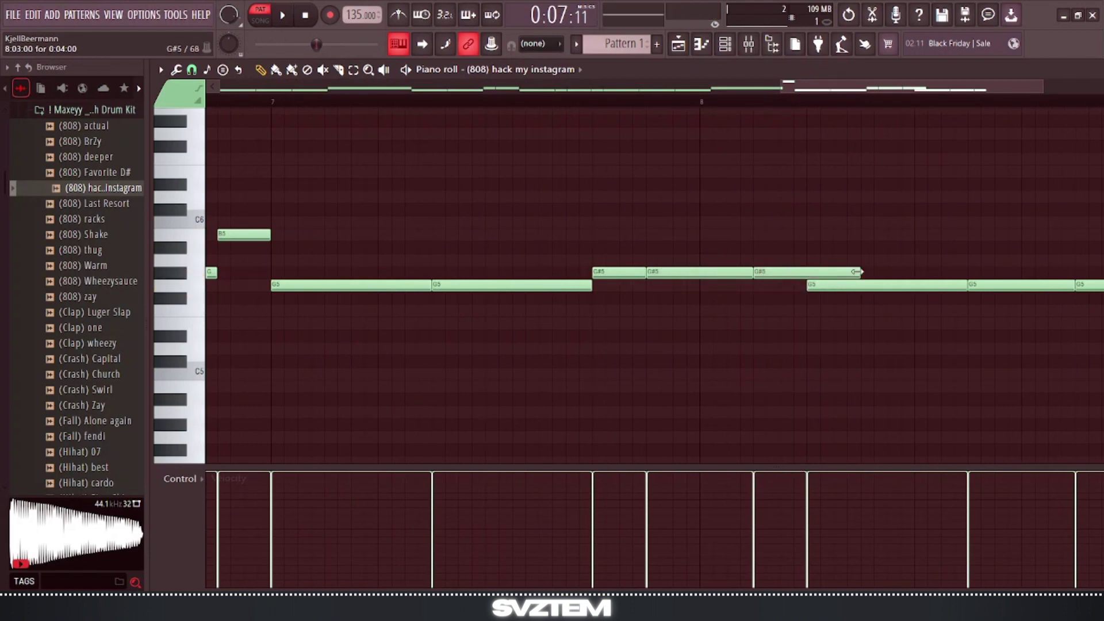
pyautogui.scroll(-4, 826, 305)
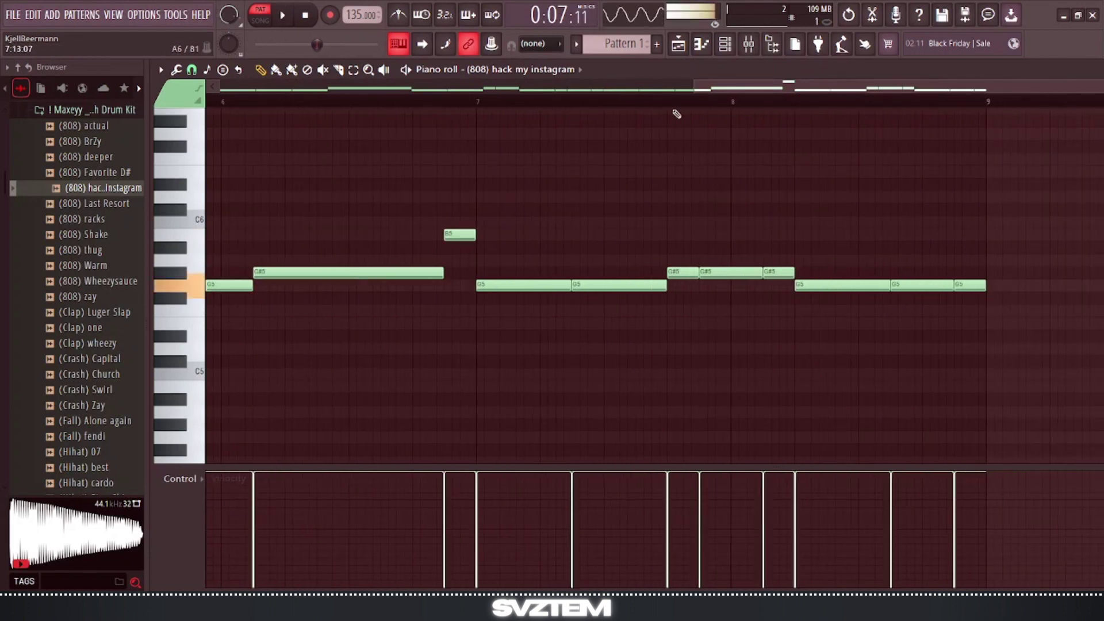
pyautogui.click(478, 109)
pyautogui.press('space')
pyautogui.scroll(-3, 732, 292)
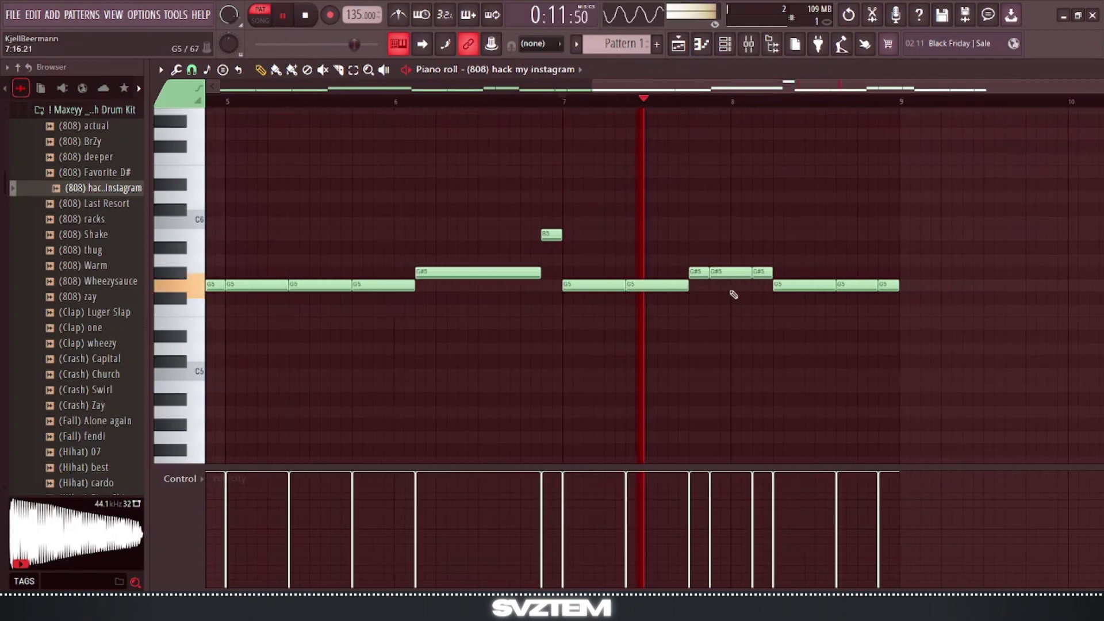
pyautogui.press('space')
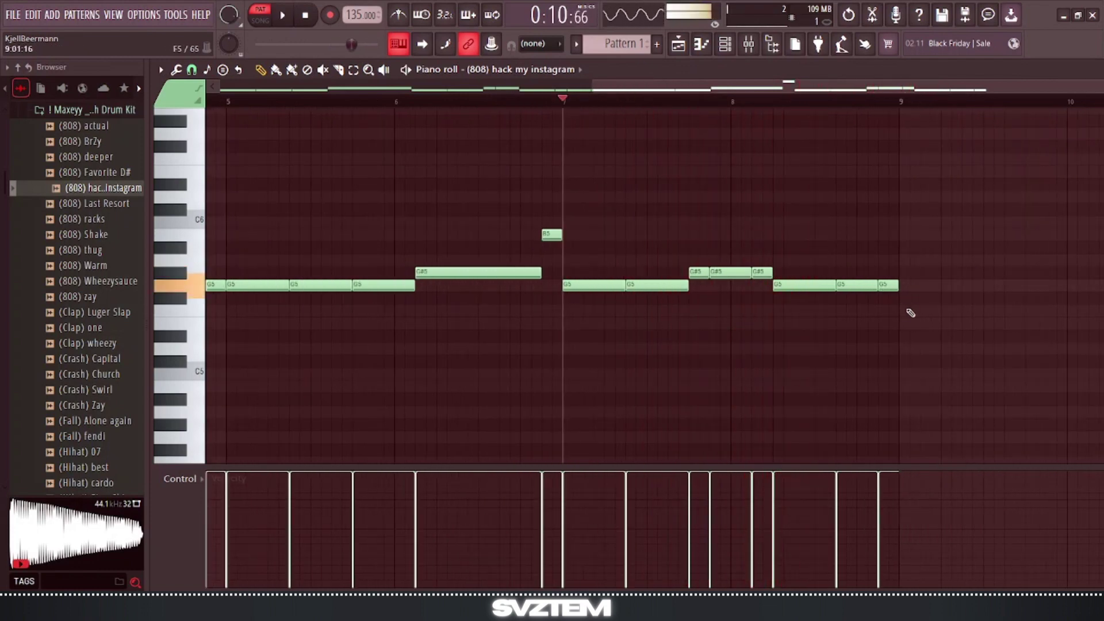
# Shorten the G5 note at 8:05 to four steps, move the last two notes to B5 with the first starting at 8:09, and play the pattern.
pyautogui.scroll(3, 830, 327)
pyautogui.scroll(5, 830, 328)
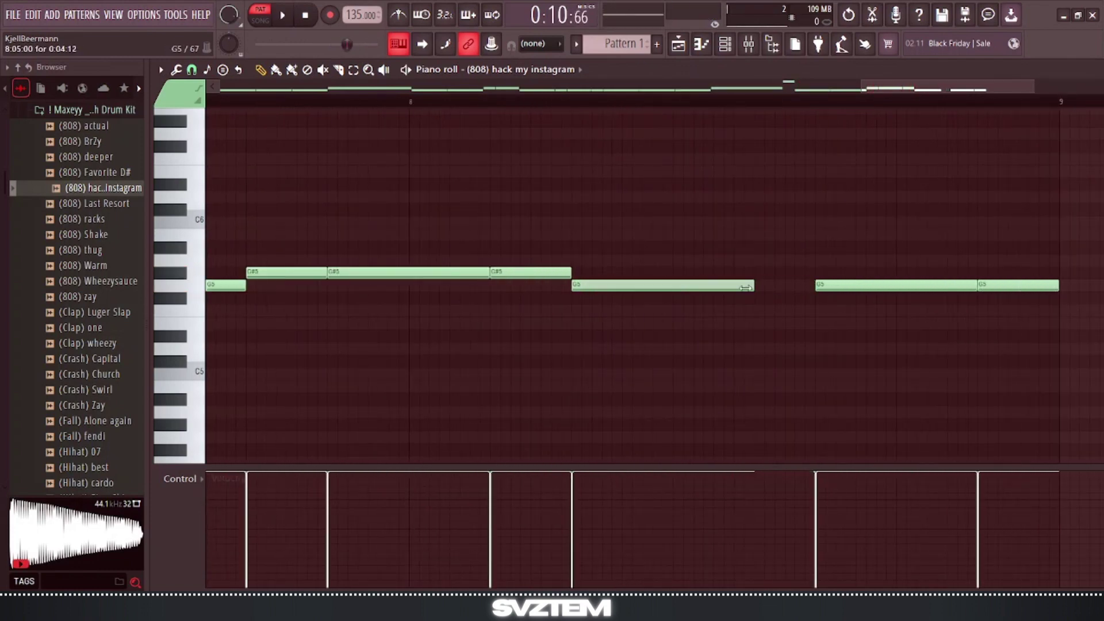
pyautogui.scroll(-6, 726, 291)
pyautogui.moveTo(808, 286); pyautogui.dragTo(768, 233)
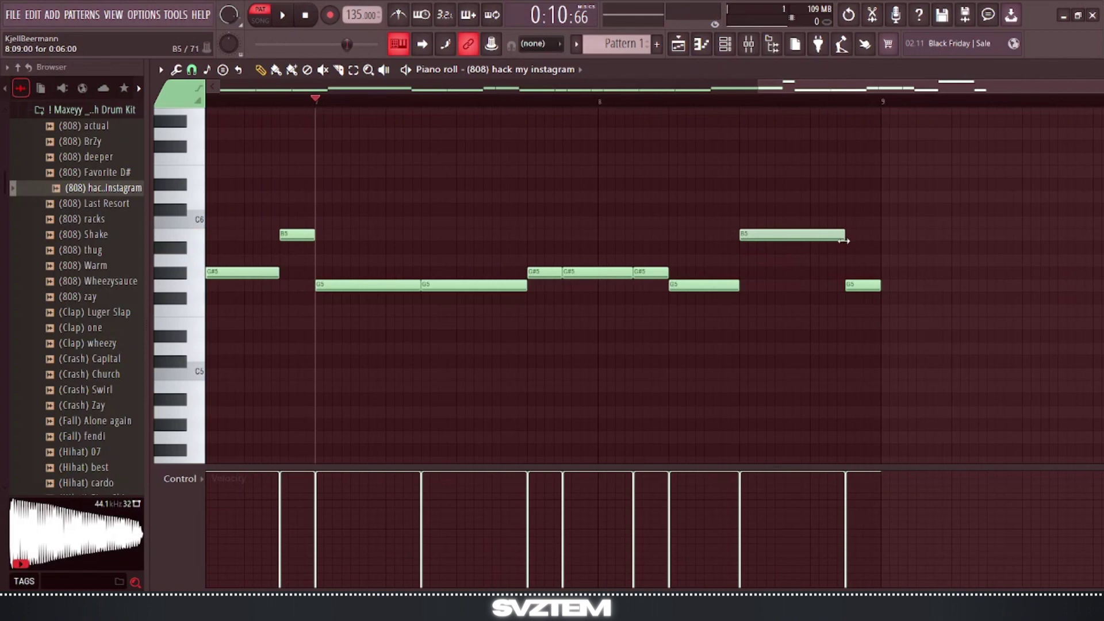
pyautogui.moveTo(866, 281); pyautogui.dragTo(865, 230)
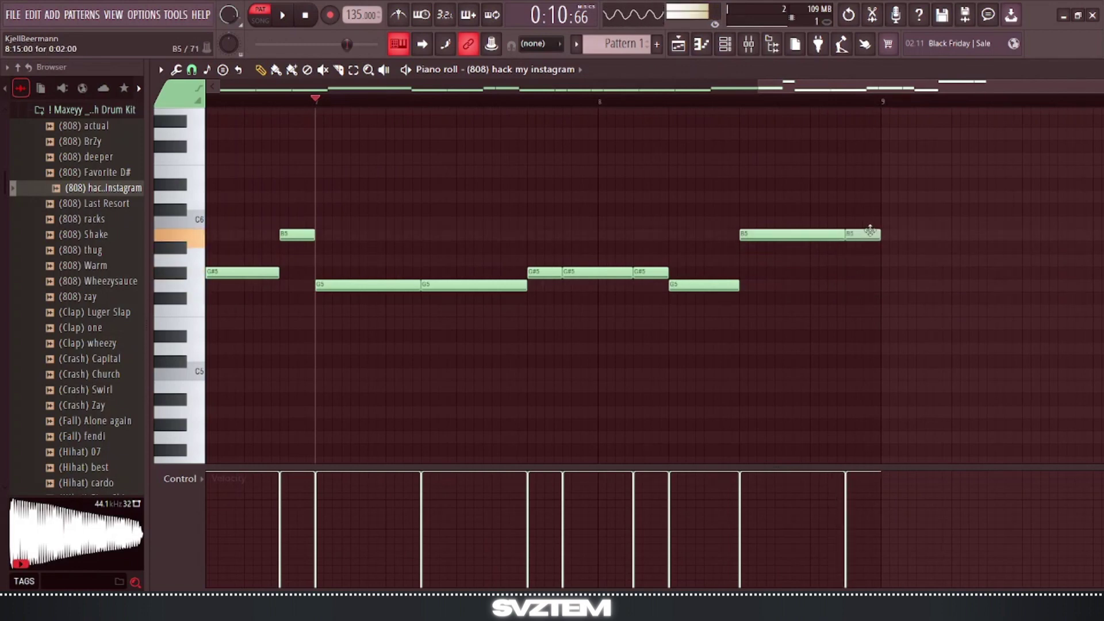
pyautogui.press('space')
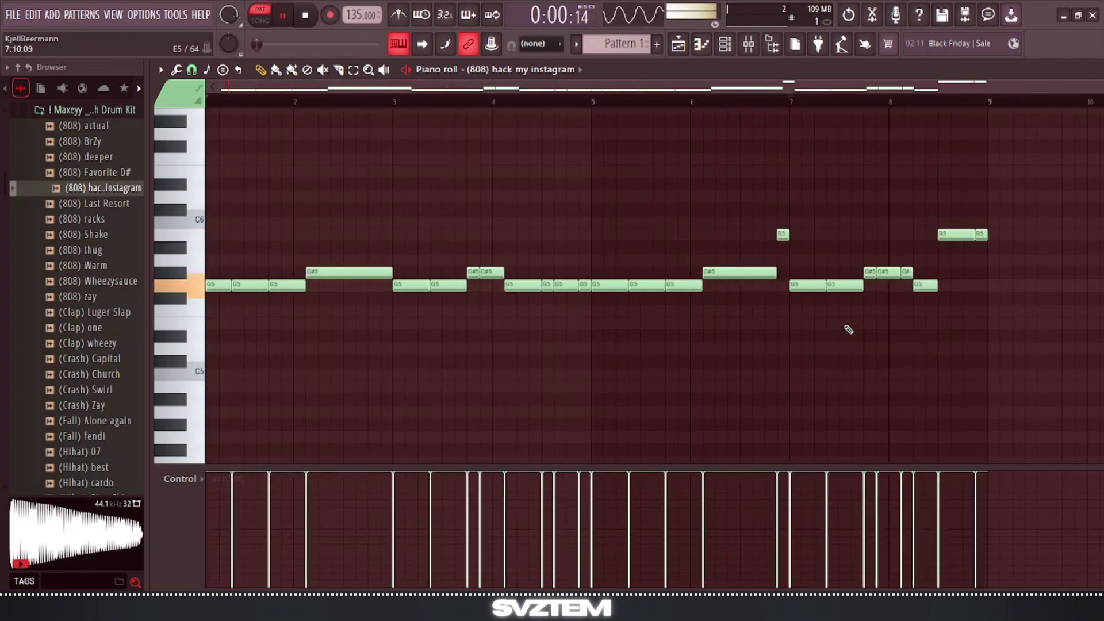
pyautogui.press('space')
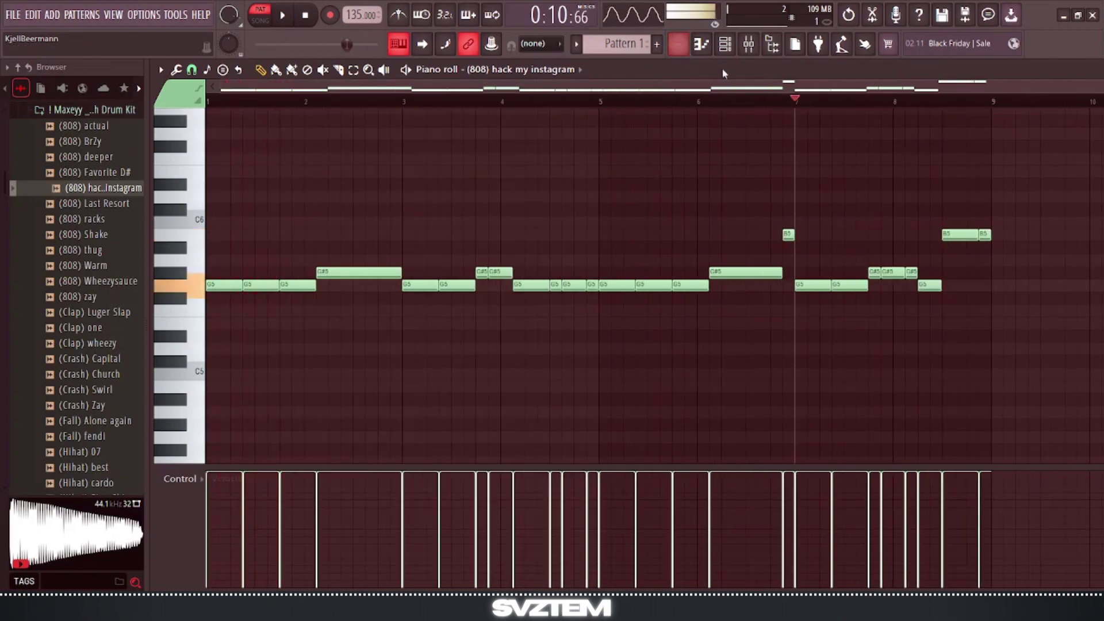
# Load the Flash plugin into effect slot 1 of mixer Insert 1 while the pattern plays.
pyautogui.click(749, 44)
pyautogui.press('space')
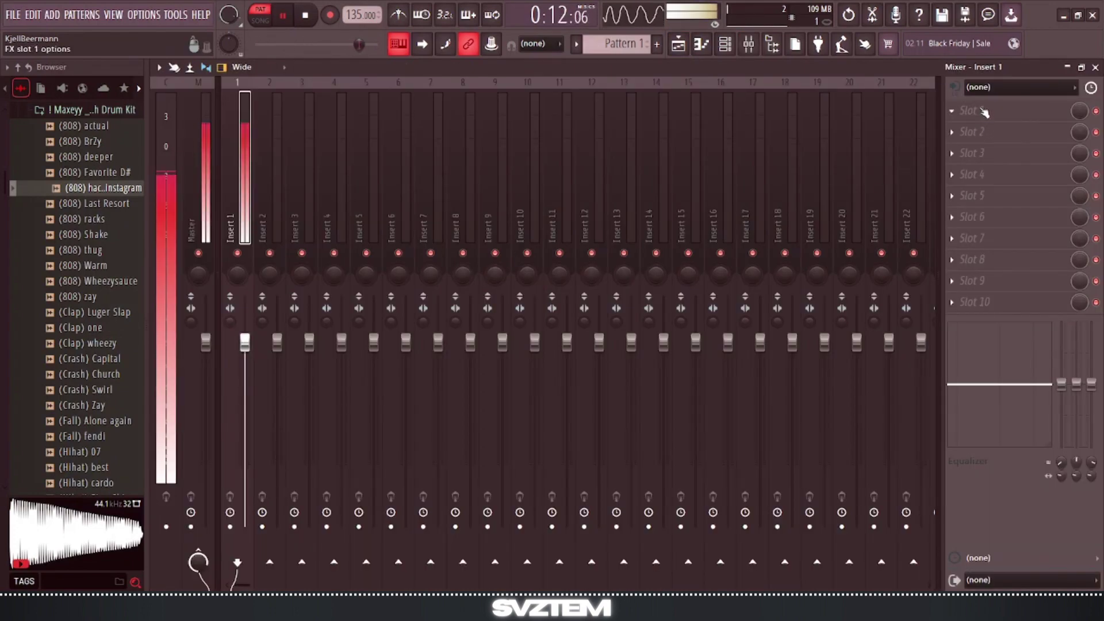
pyautogui.click(983, 111)
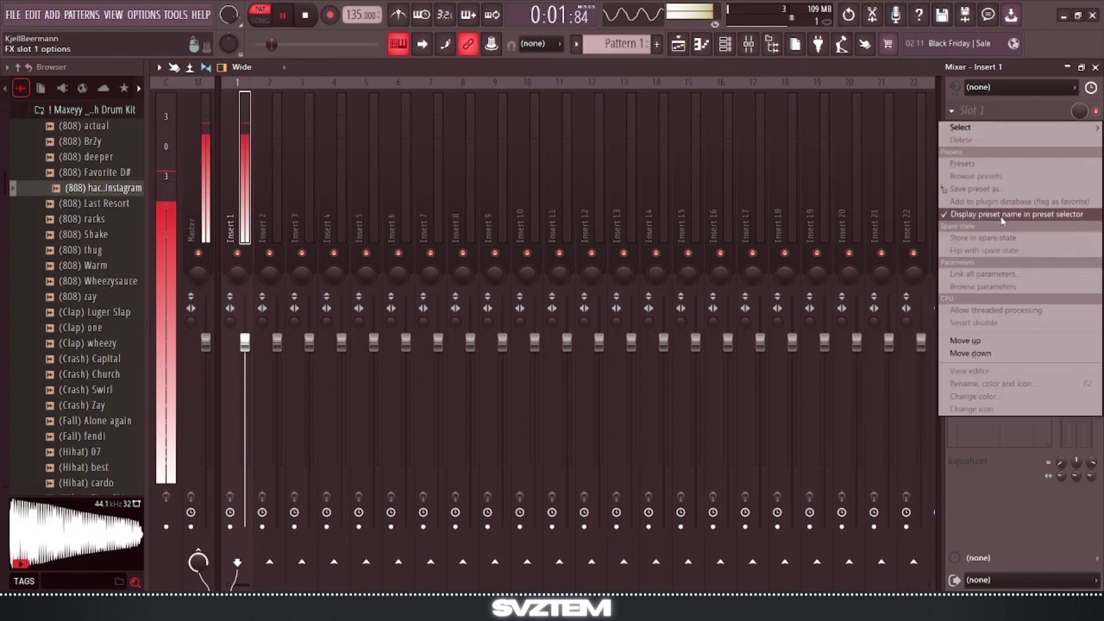
pyautogui.moveTo(879, 236)
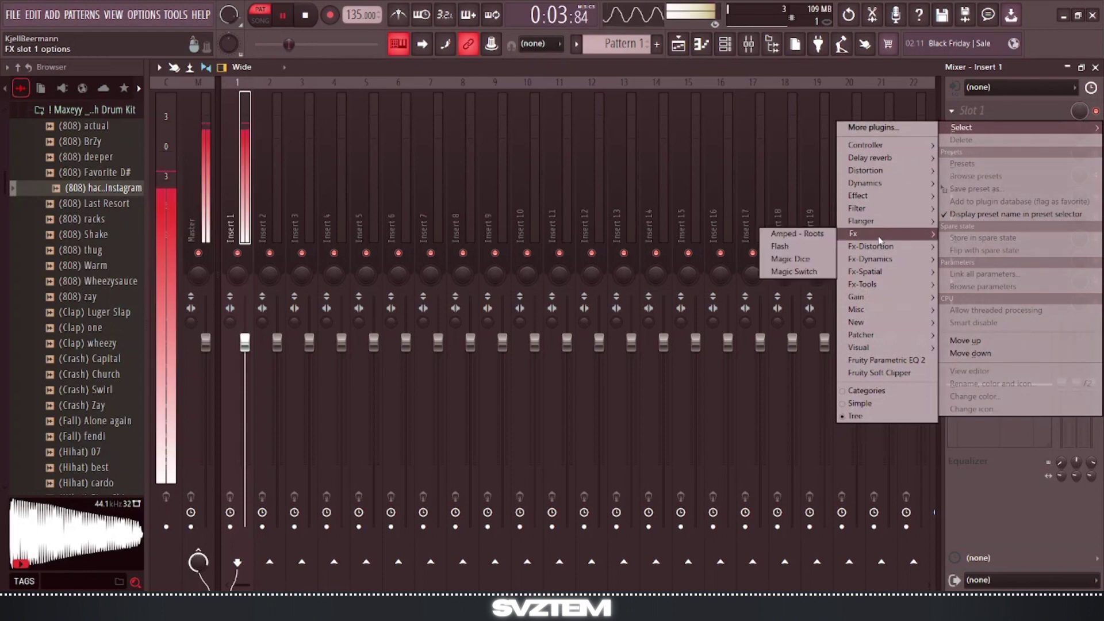
pyautogui.click(781, 246)
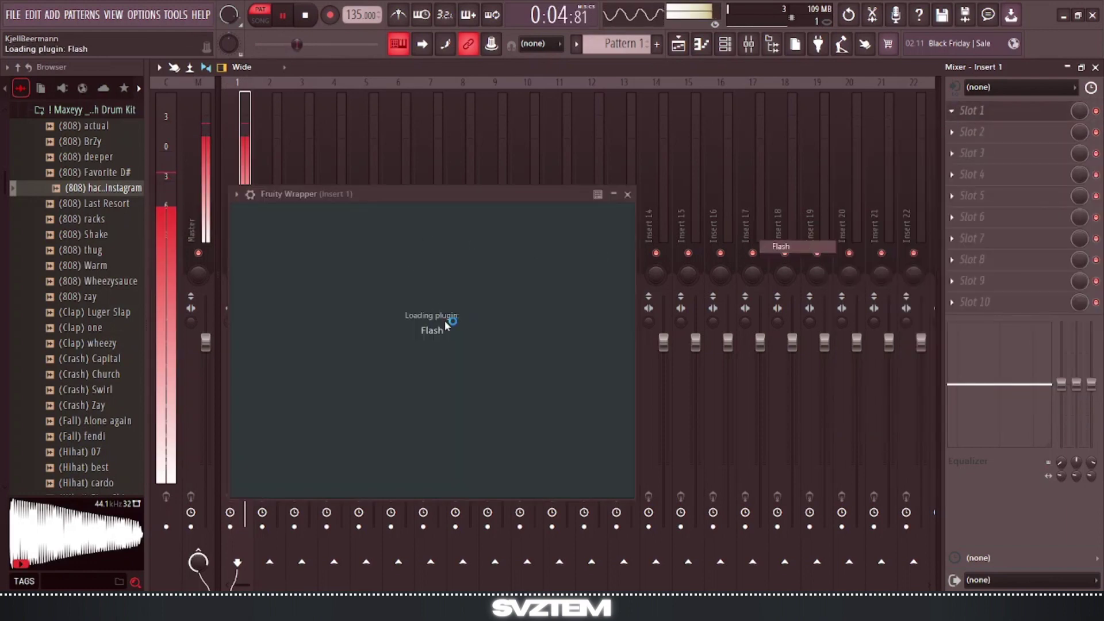
# Raise the attack and lower the sustain to about -28.2% in Flash, and close the plugin window.
pyautogui.moveTo(322, 329); pyautogui.dragTo(337, 291)
pyautogui.moveTo(337, 414); pyautogui.dragTo(318, 454)
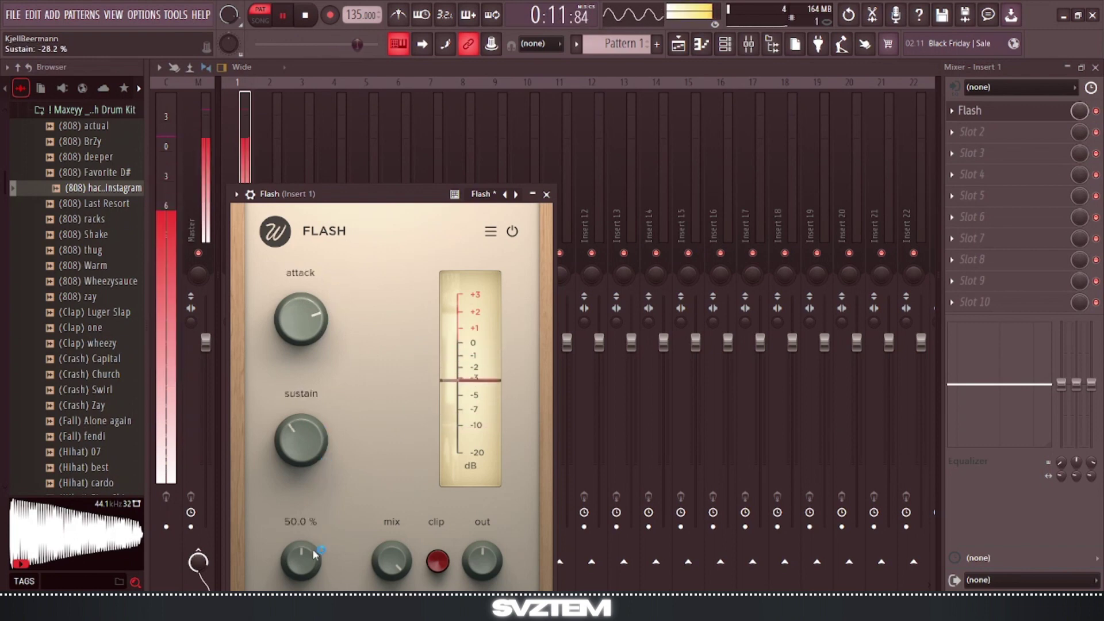
pyautogui.click(547, 193)
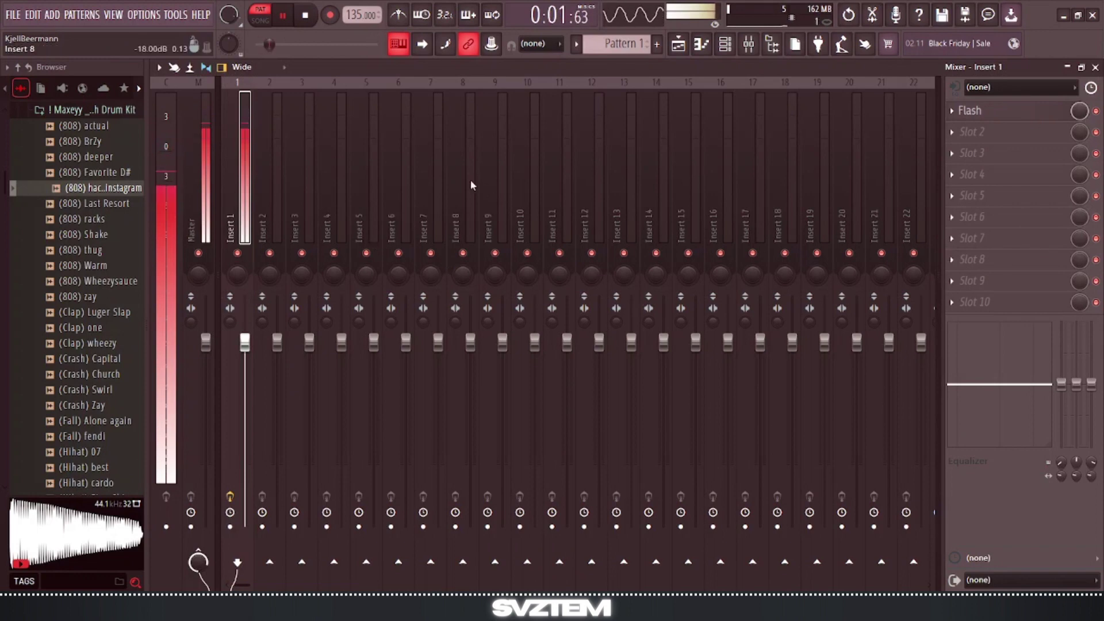
# Show the playlist with the channel rack and collapse the Maxeyy Stash Drum Kit folder in the browser.
pyautogui.click(678, 45)
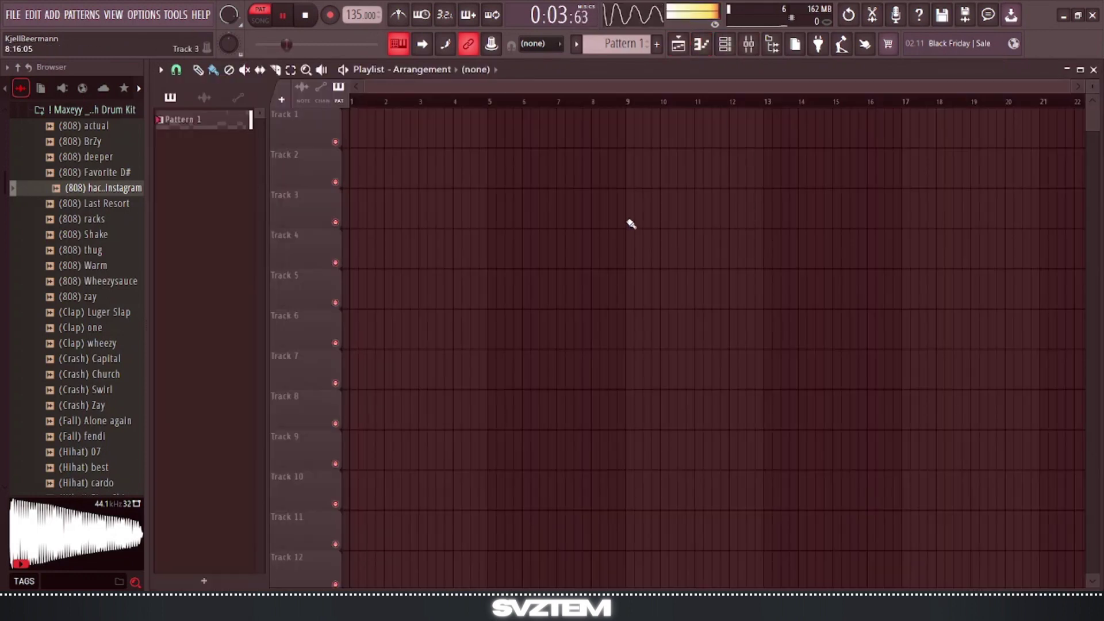
pyautogui.click(727, 44)
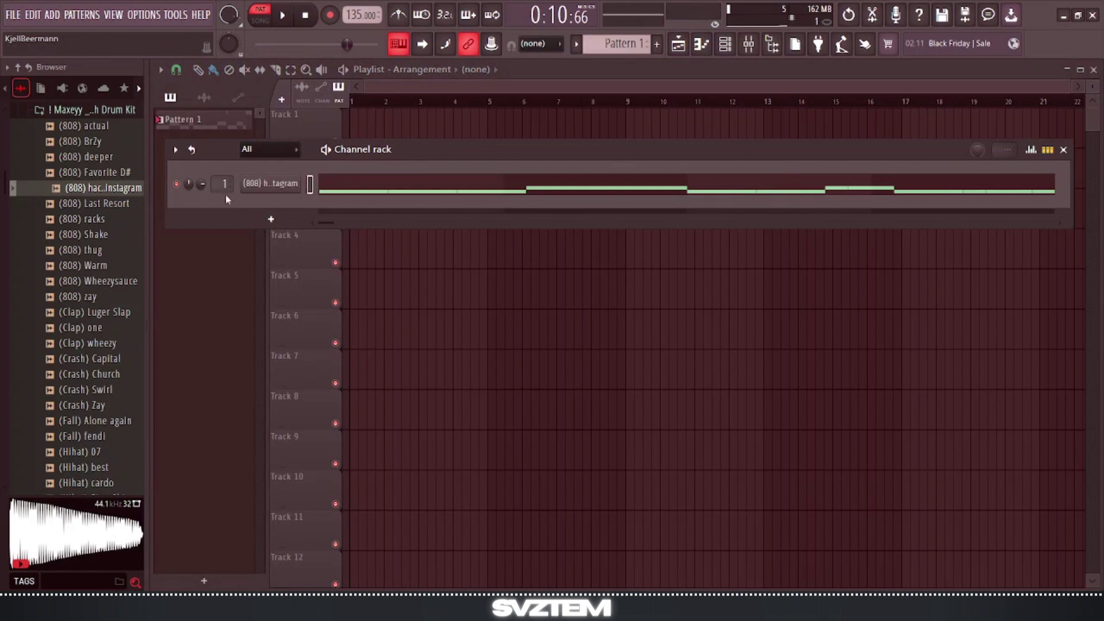
pyautogui.click(81, 111)
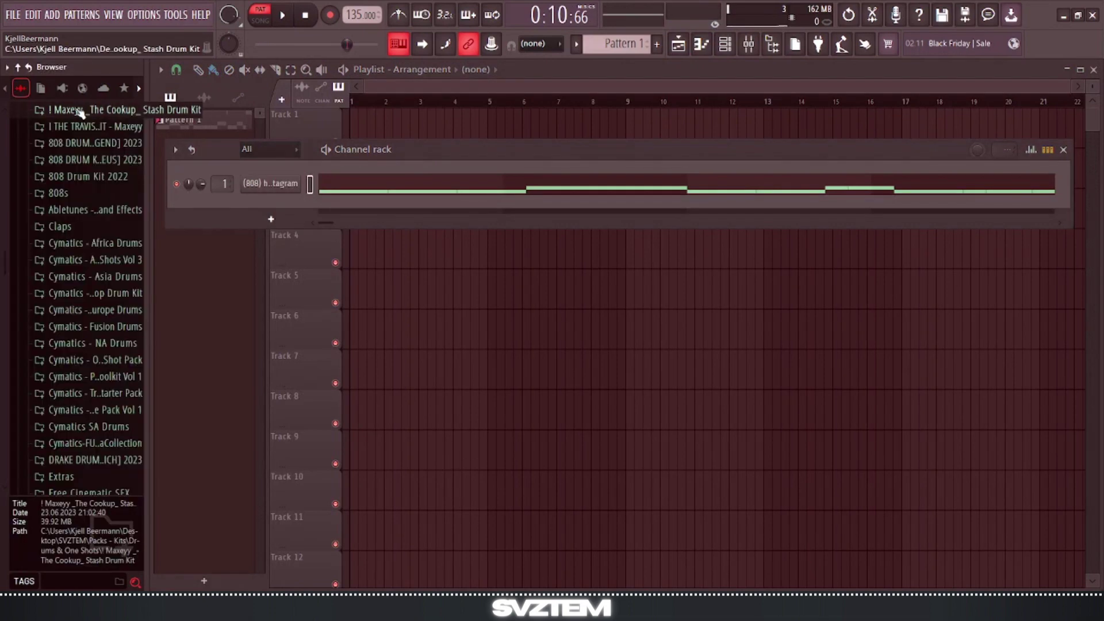
# Expand the Maxeyy Stash Drum Kit folder and audition the 07, best, cardo and Fine China hi-hats against the playing pattern.
pyautogui.click(81, 110)
pyautogui.scroll(-4, 87, 259)
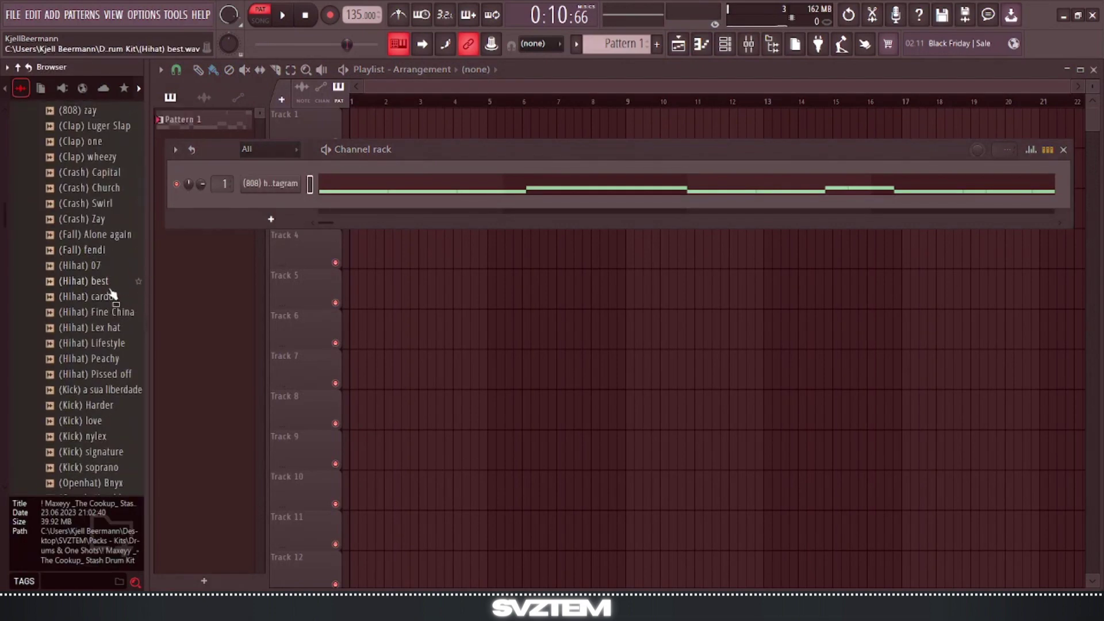
pyautogui.click(109, 287)
pyautogui.click(84, 267)
pyautogui.click(97, 283)
pyautogui.press('space')
pyautogui.click(97, 297)
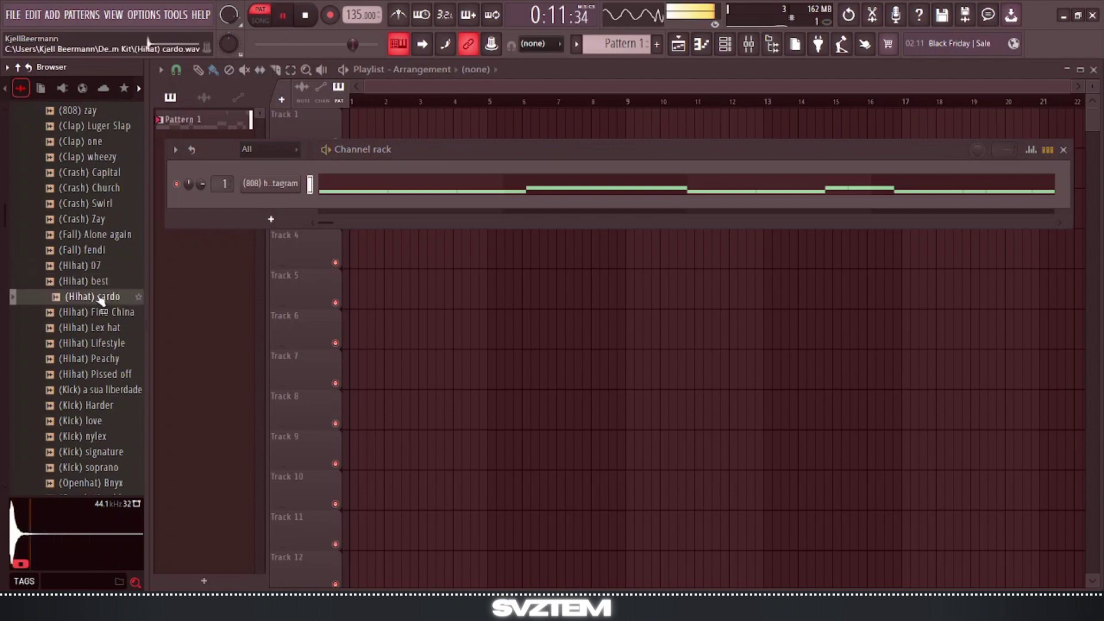
pyautogui.click(103, 312)
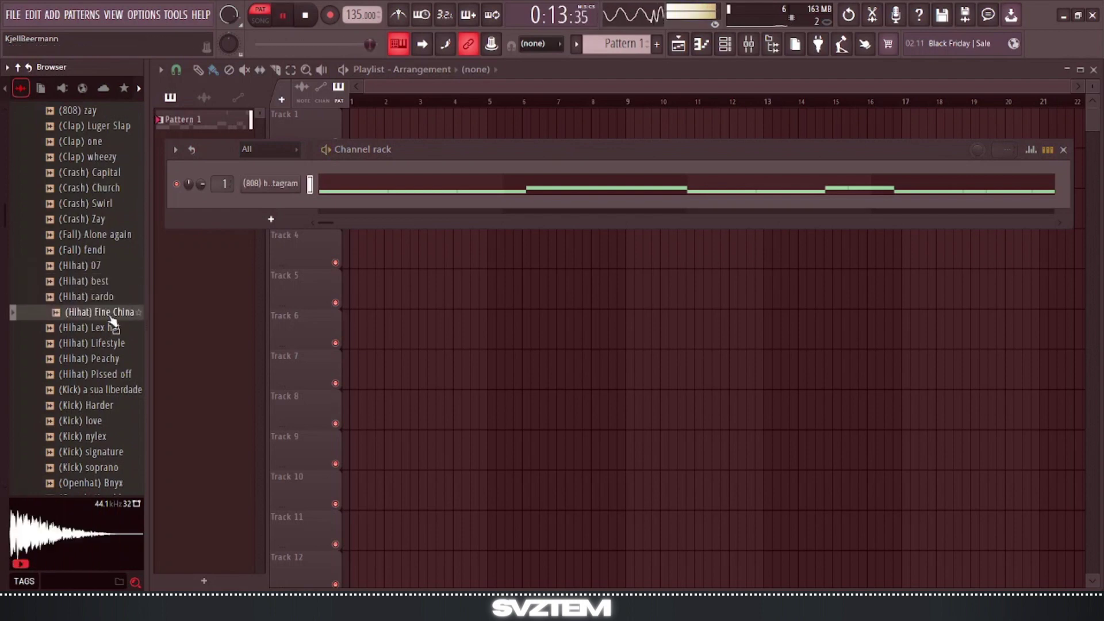
# Compare the kit's hi-hat samples from 07 through Lifestyle by previewing them repeatedly while the pattern plays.
pyautogui.click(99, 281)
pyautogui.click(100, 312)
pyautogui.click(102, 282)
pyautogui.click(102, 268)
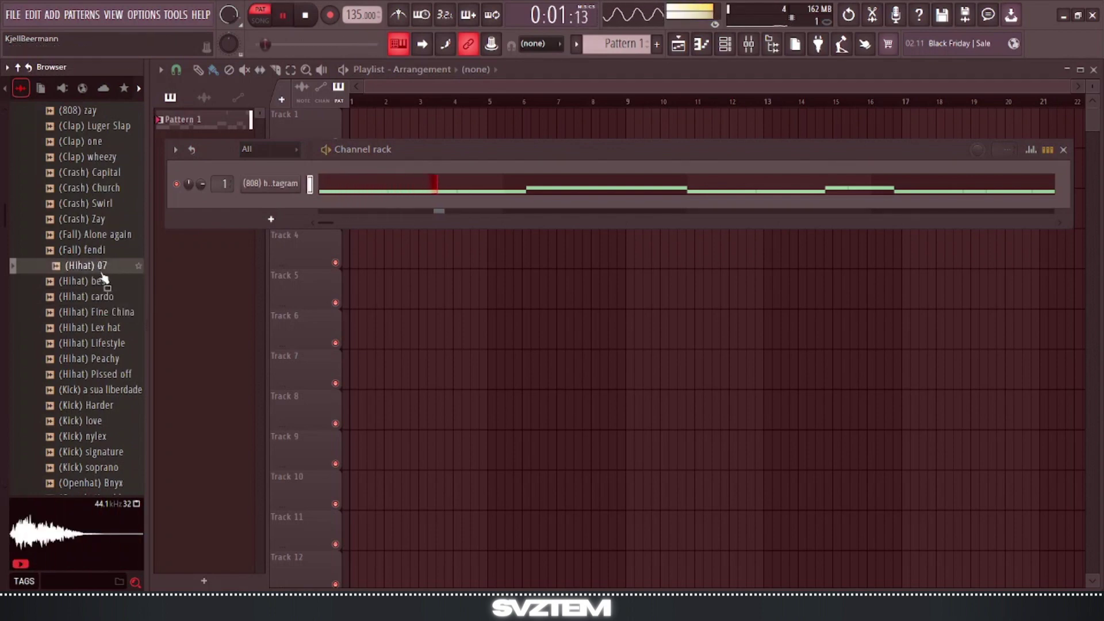
pyautogui.click(103, 281)
pyautogui.click(102, 252)
pyautogui.click(104, 281)
pyautogui.click(108, 312)
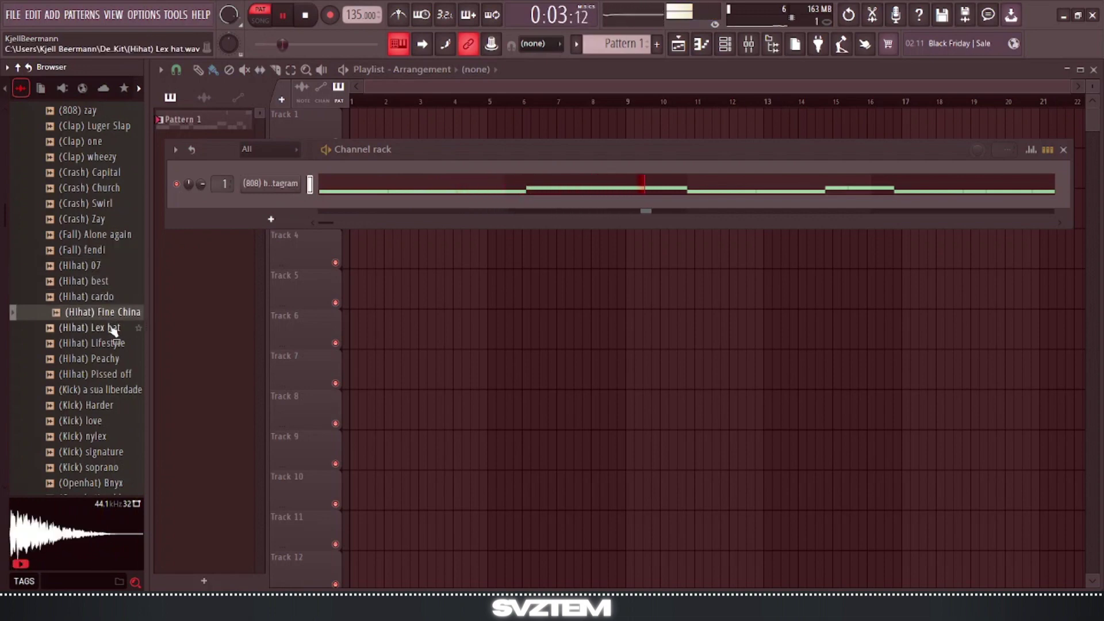
pyautogui.click(113, 328)
pyautogui.click(118, 344)
pyautogui.click(109, 312)
pyautogui.click(105, 297)
pyautogui.click(102, 281)
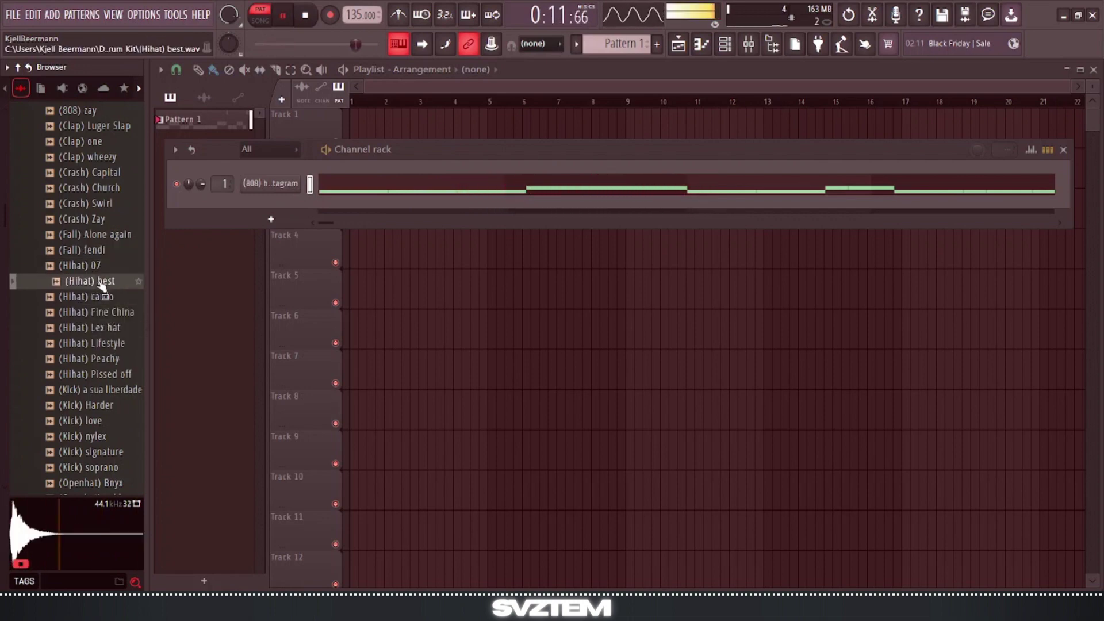
# Add the (Hihat) best sample as a new channel routed to mixer track 2 and fill each 2 steps.
pyautogui.moveTo(102, 285); pyautogui.dragTo(236, 218)
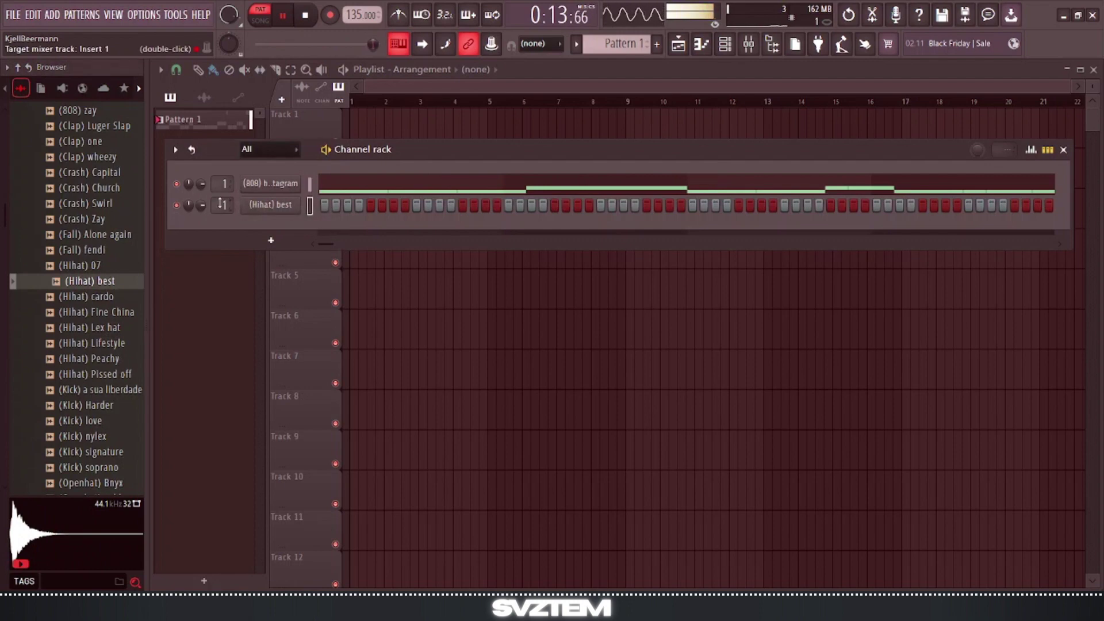
pyautogui.press('space')
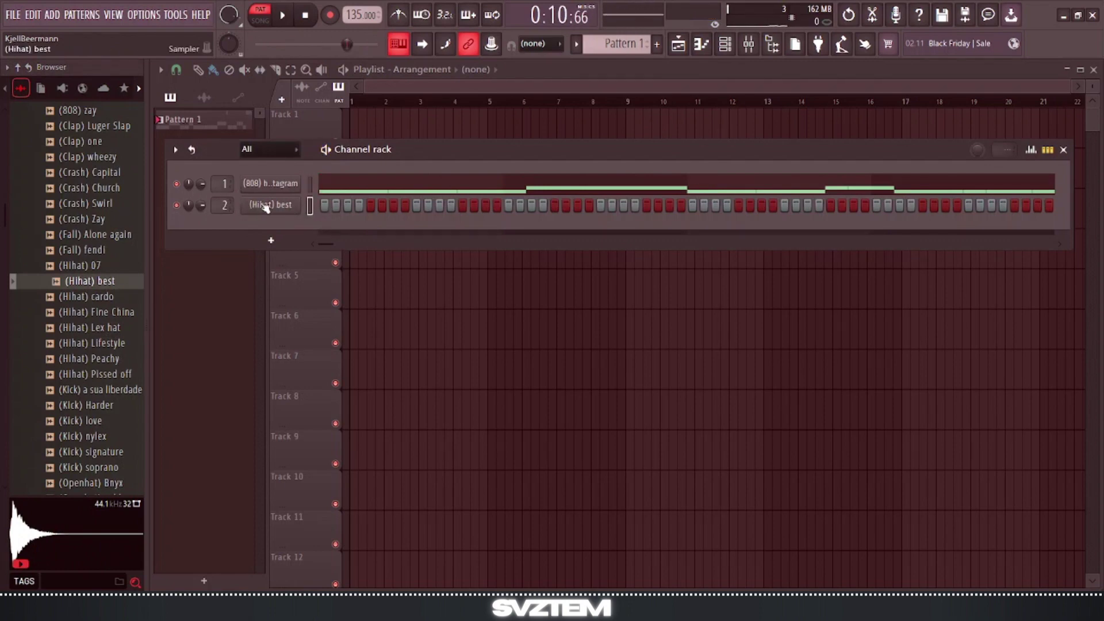
pyautogui.rightClick(265, 208)
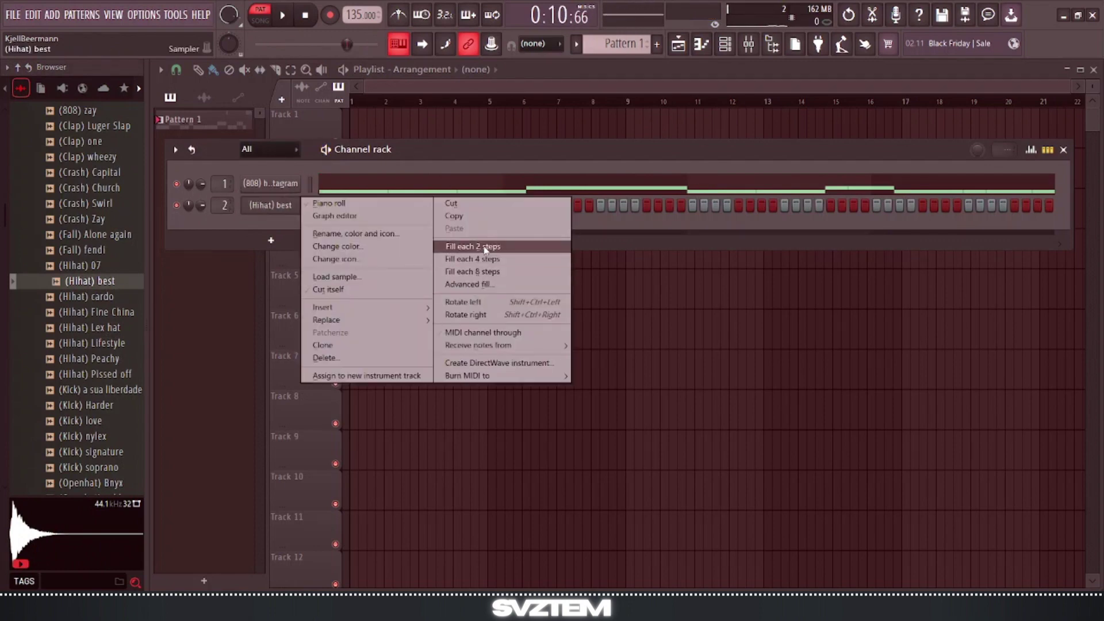
pyautogui.click(466, 247)
# Open the (Hihat) best channel in the piano roll and play the pattern from the start.
pyautogui.rightClick(282, 205)
pyautogui.click(281, 204)
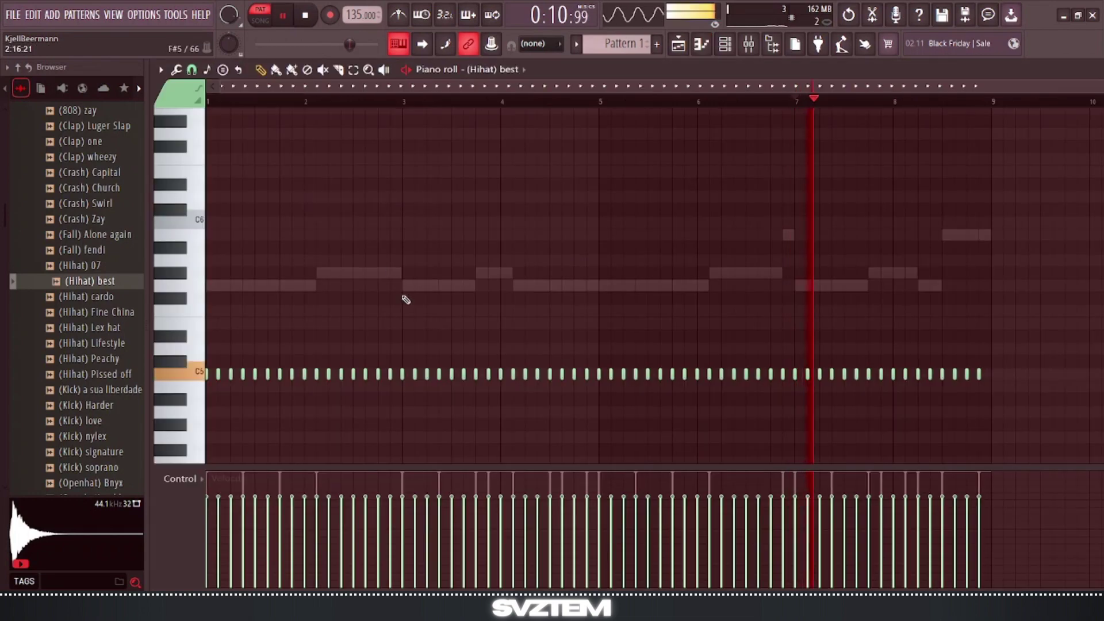
pyautogui.press('space')
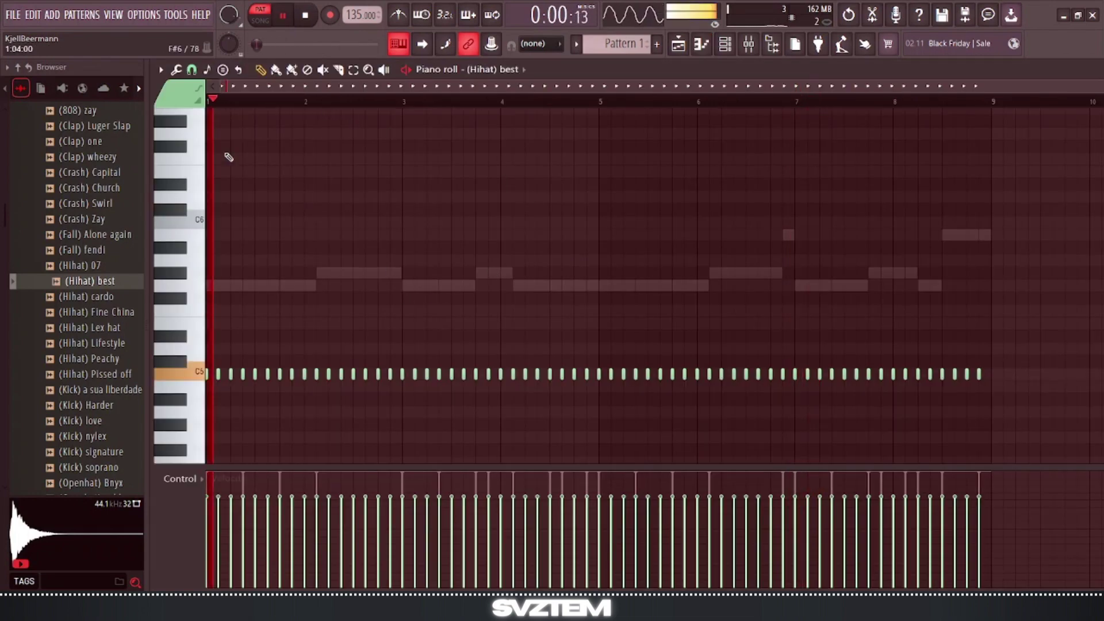
# Lower the volume fader of mixer Insert 2, stop playback, and return to the hi-hat piano roll.
pyautogui.click(748, 46)
pyautogui.moveTo(276, 343); pyautogui.dragTo(277, 376)
pyautogui.press('space')
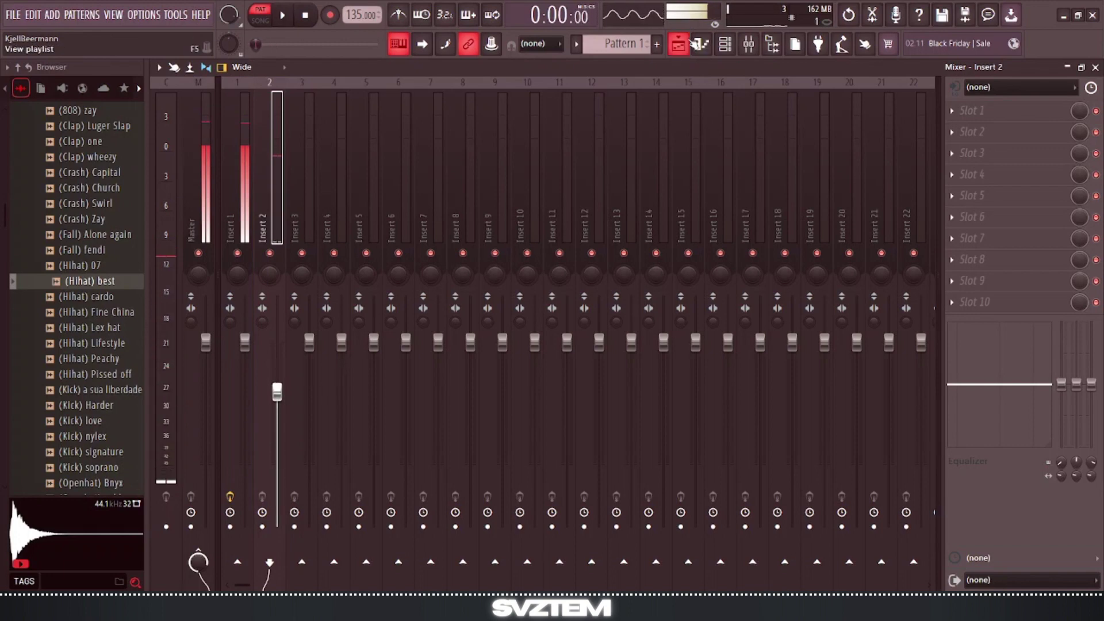
pyautogui.click(678, 45)
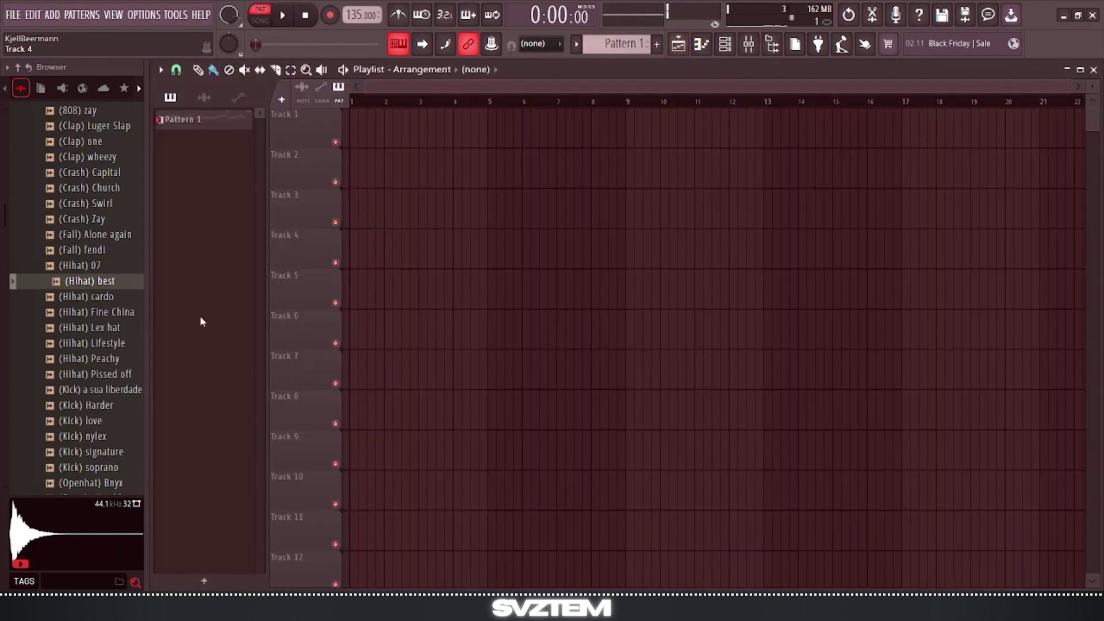
pyautogui.click(706, 49)
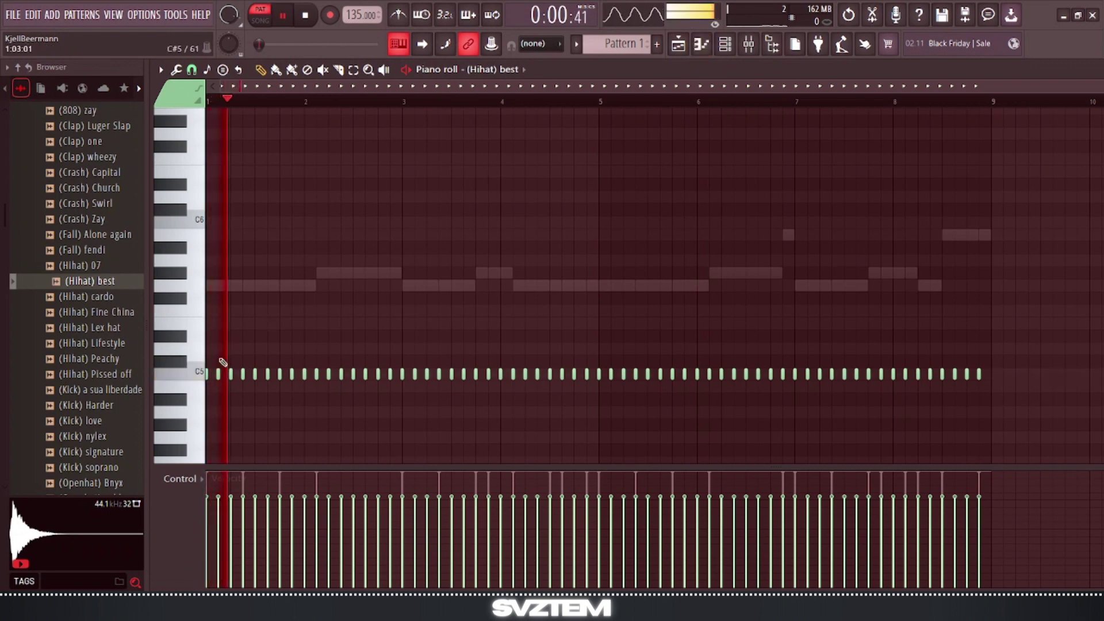
# Delete the C5 hi-hat note at 1:05 and play the pattern to check the gap.
pyautogui.click(189, 377)
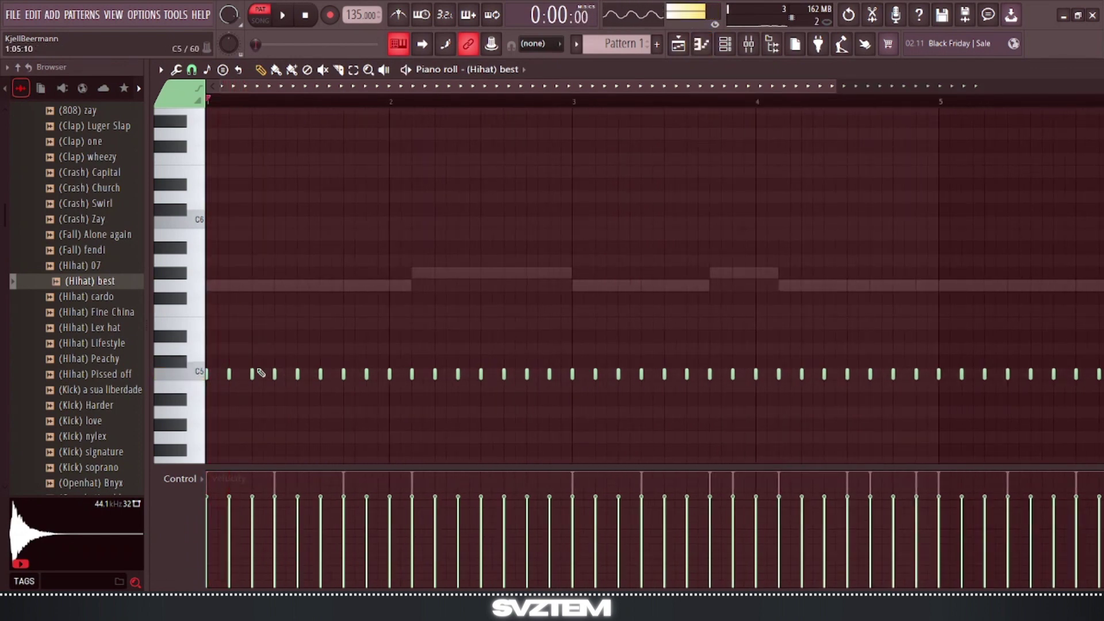
pyautogui.press('space')
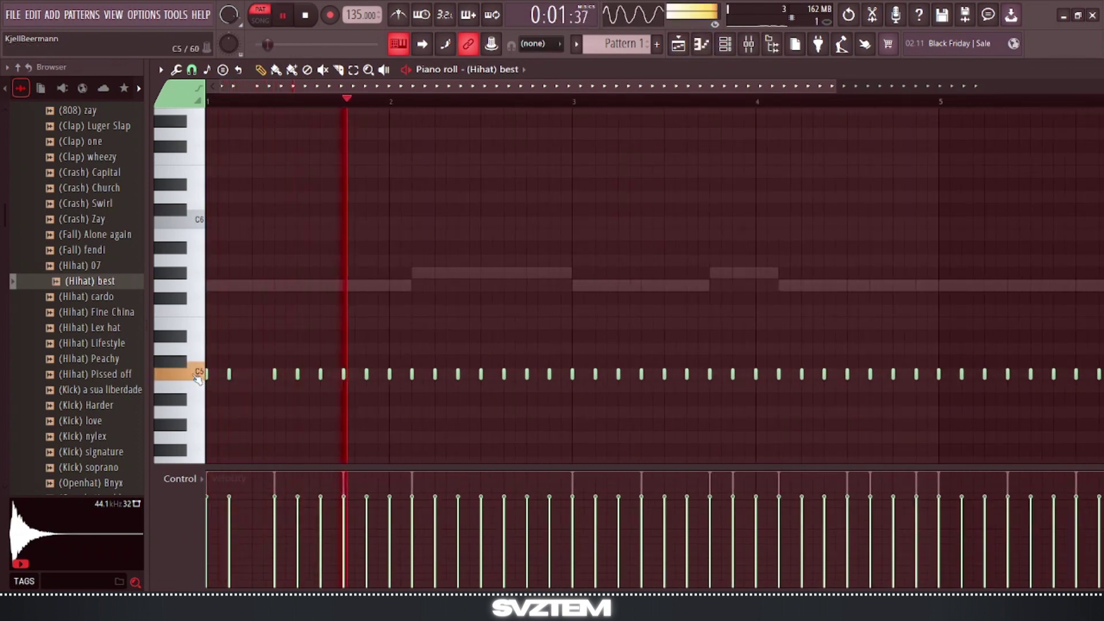
pyautogui.press('space')
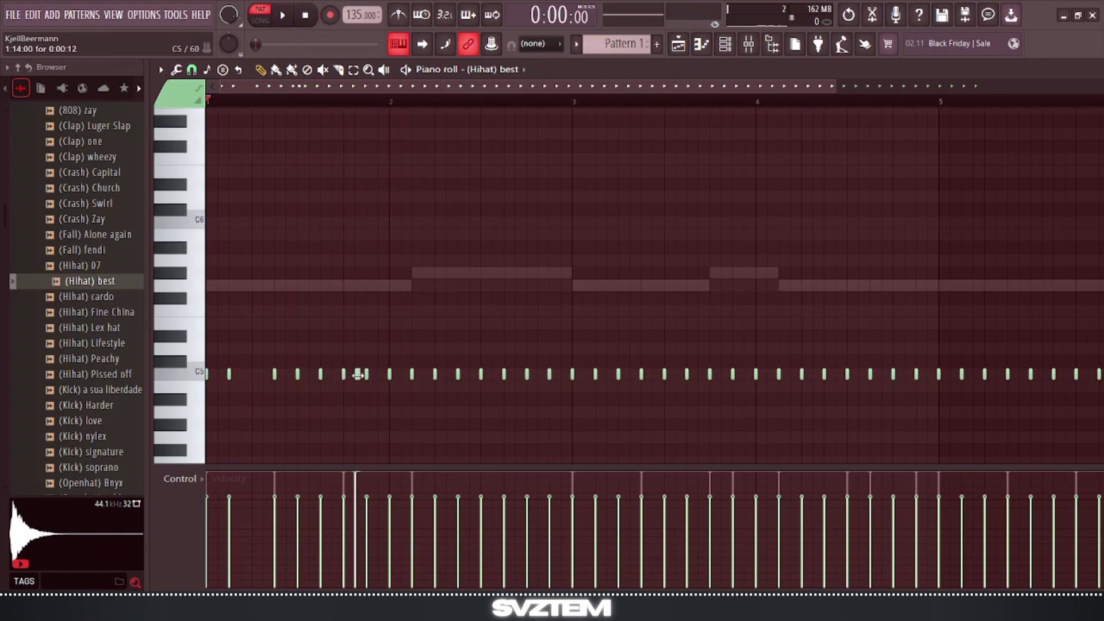
# Add an extra C5 hi-hat note at 1:14 between the notes at 1:13 and 1:15.
pyautogui.scroll(4, 358, 374)
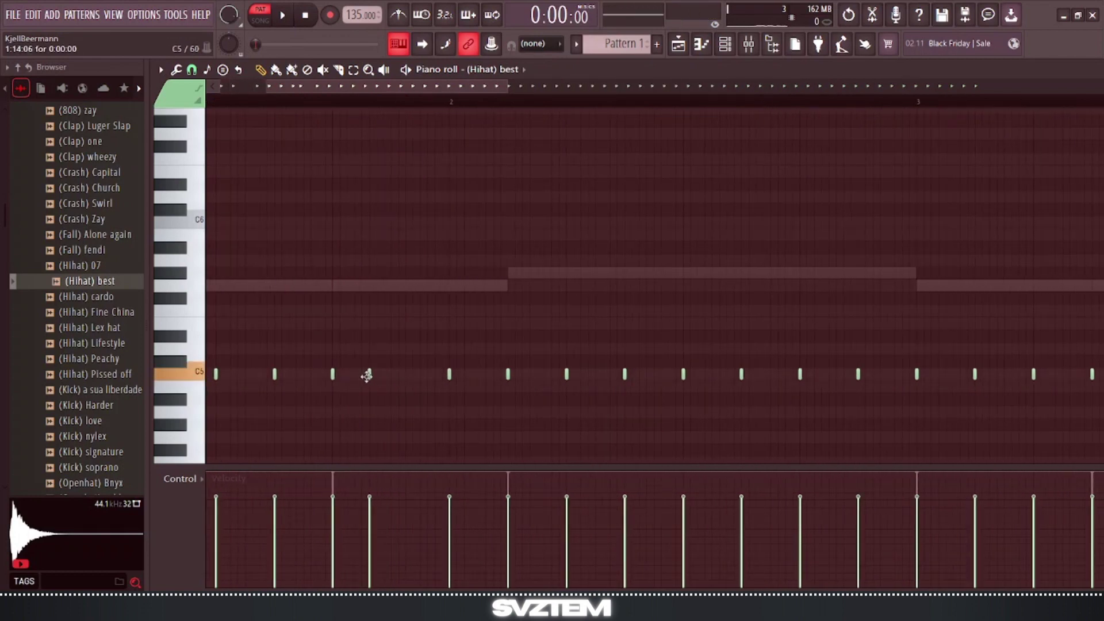
pyautogui.scroll(-3, 374, 385)
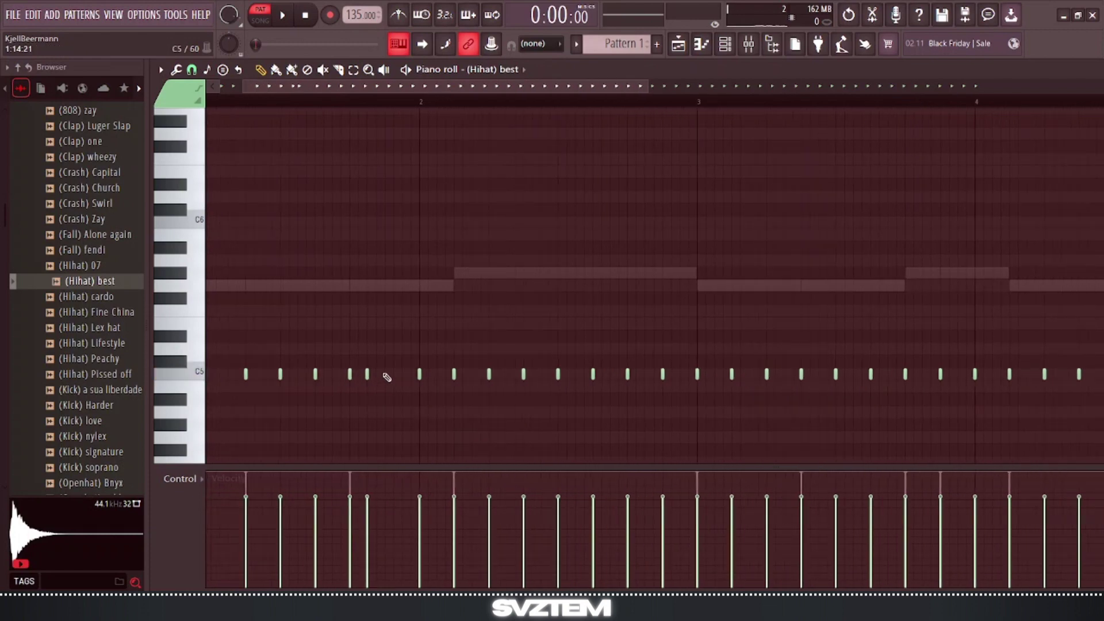
pyautogui.scroll(-3, 385, 397)
# Play the pattern, add C5 hi-hat notes at 2:12, 3:14 and 4:02, and delete the note at 3:05.
pyautogui.press('space')
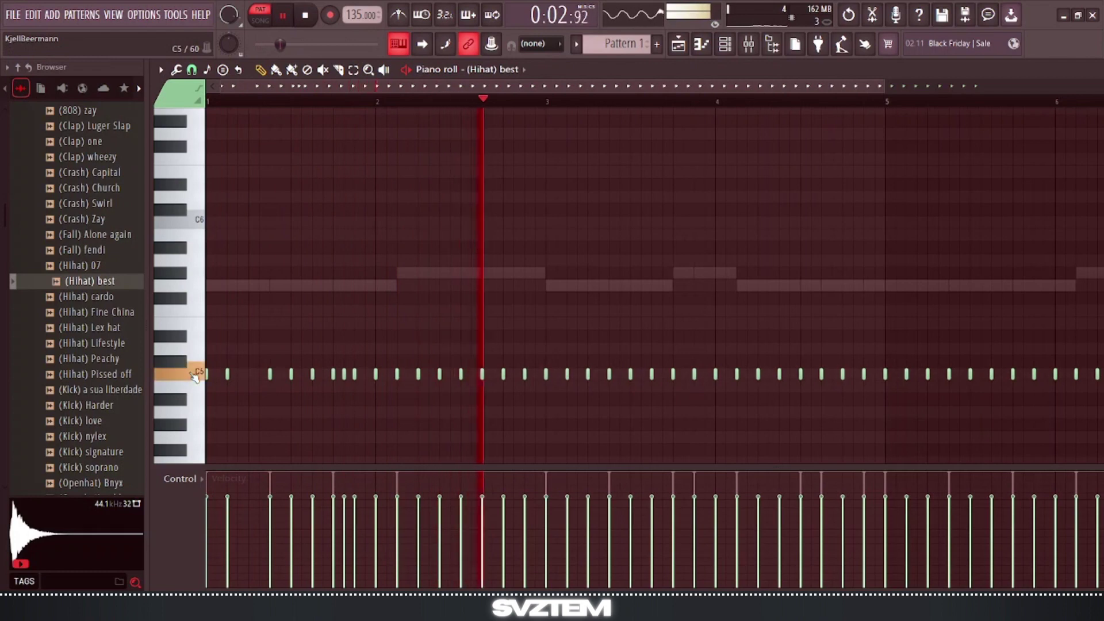
pyautogui.press('space')
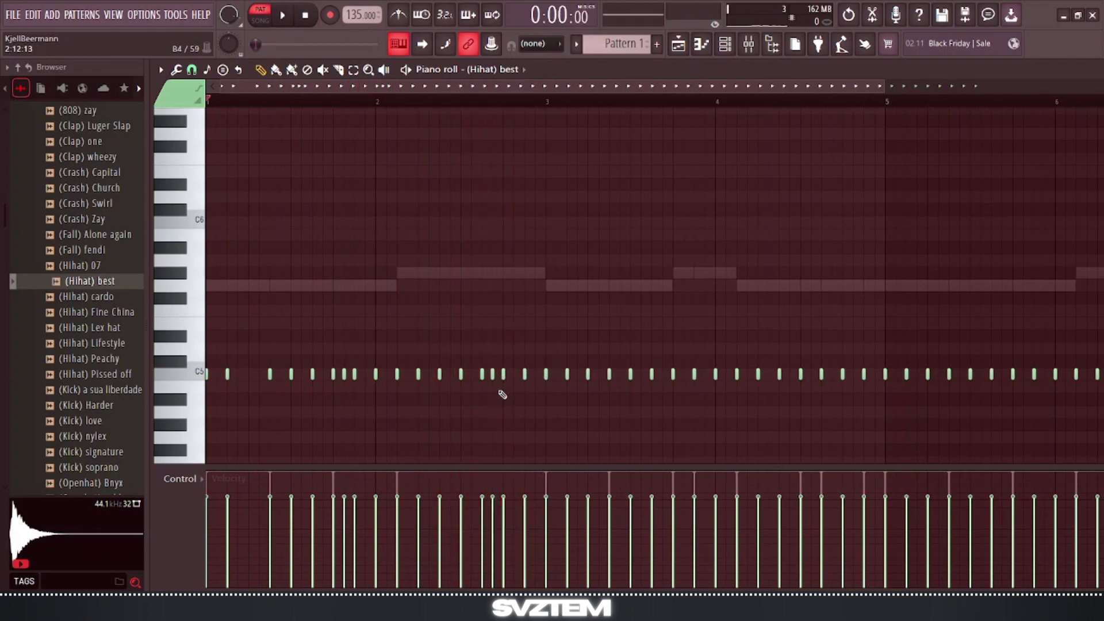
pyautogui.scroll(-1, 540, 384)
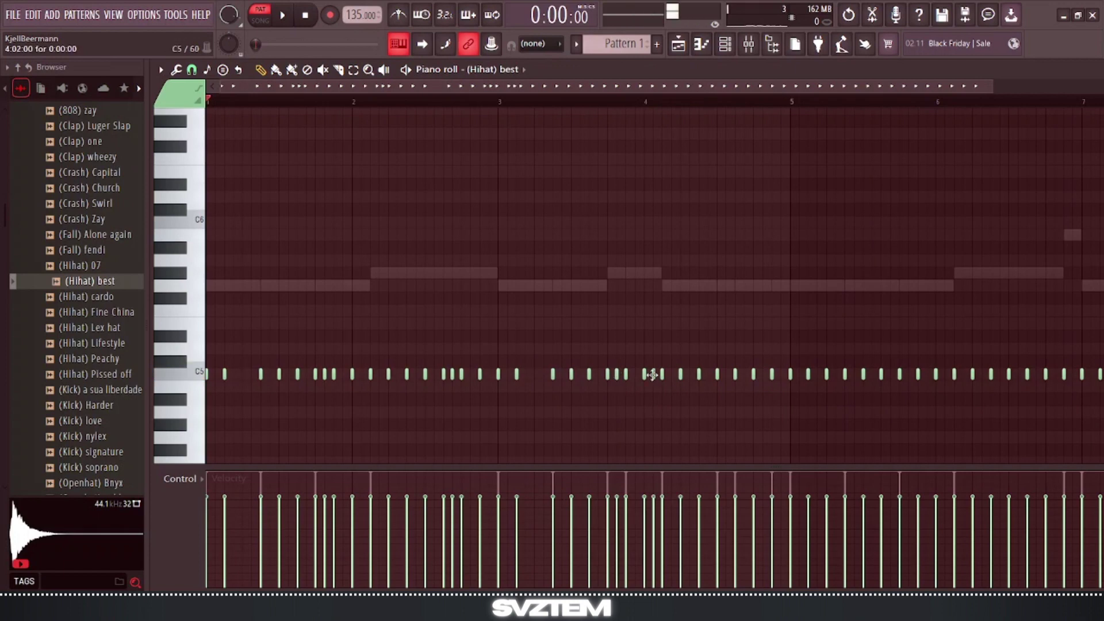
# Build a fast five-note C5 hi-hat roll at quarter-step spacing from 4:13 to 4:14 and play the pattern.
pyautogui.scroll(3, 740, 402)
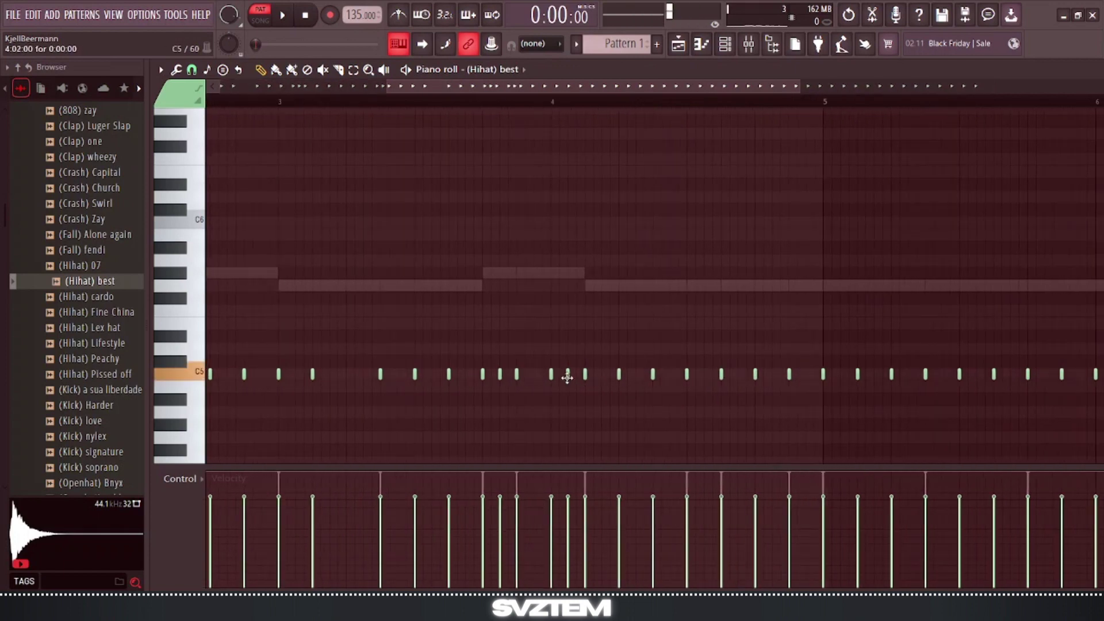
pyautogui.scroll(3, 730, 412)
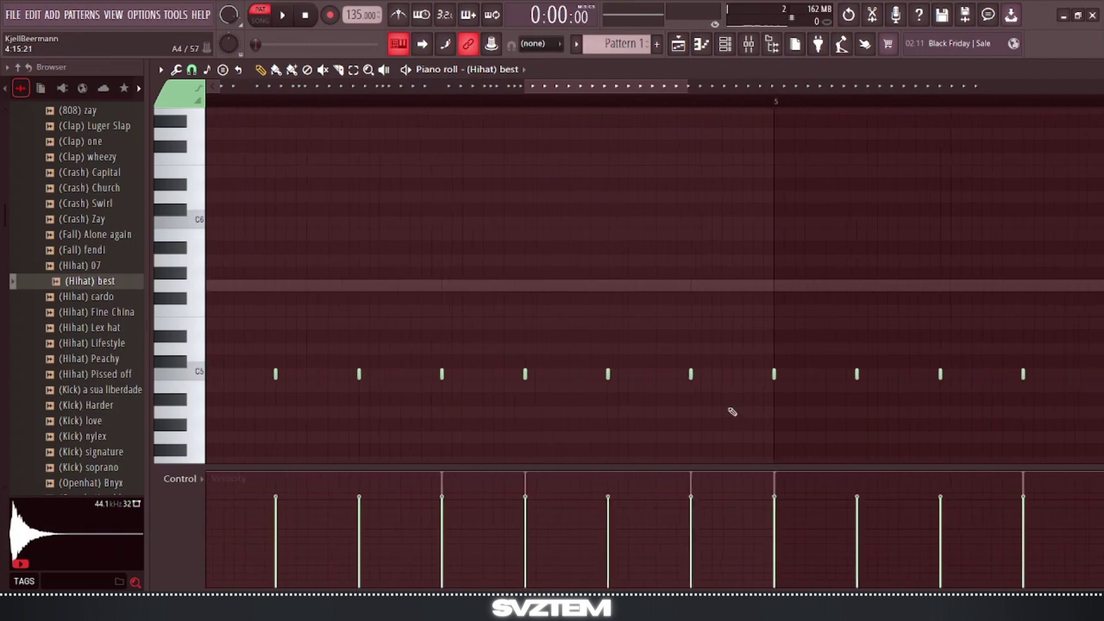
pyautogui.click(614, 375)
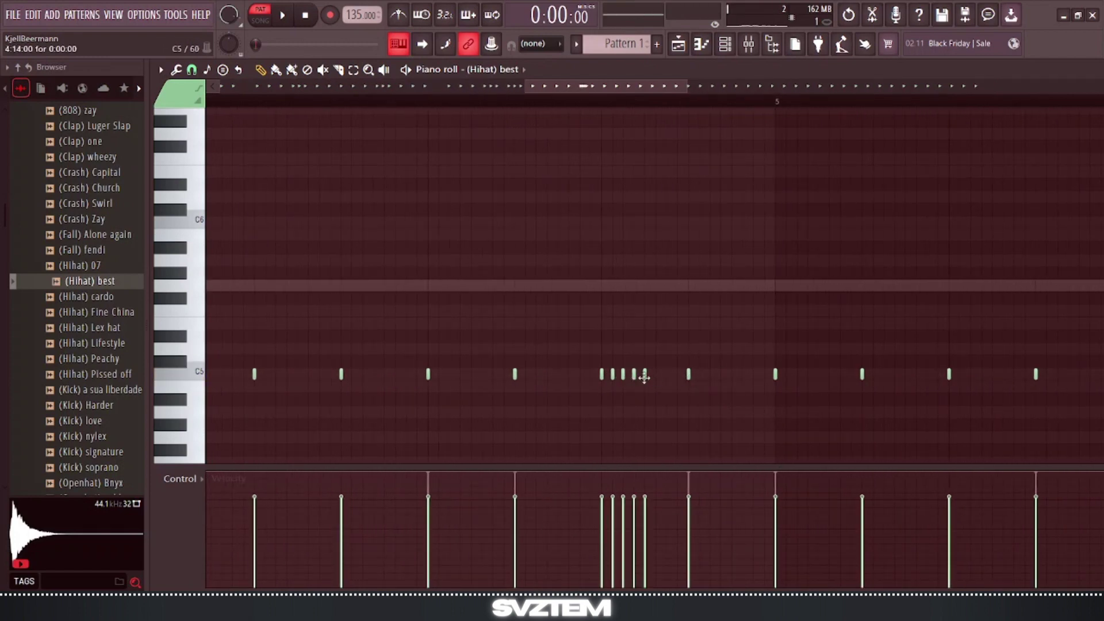
pyautogui.scroll(-5, 650, 407)
pyautogui.press('space')
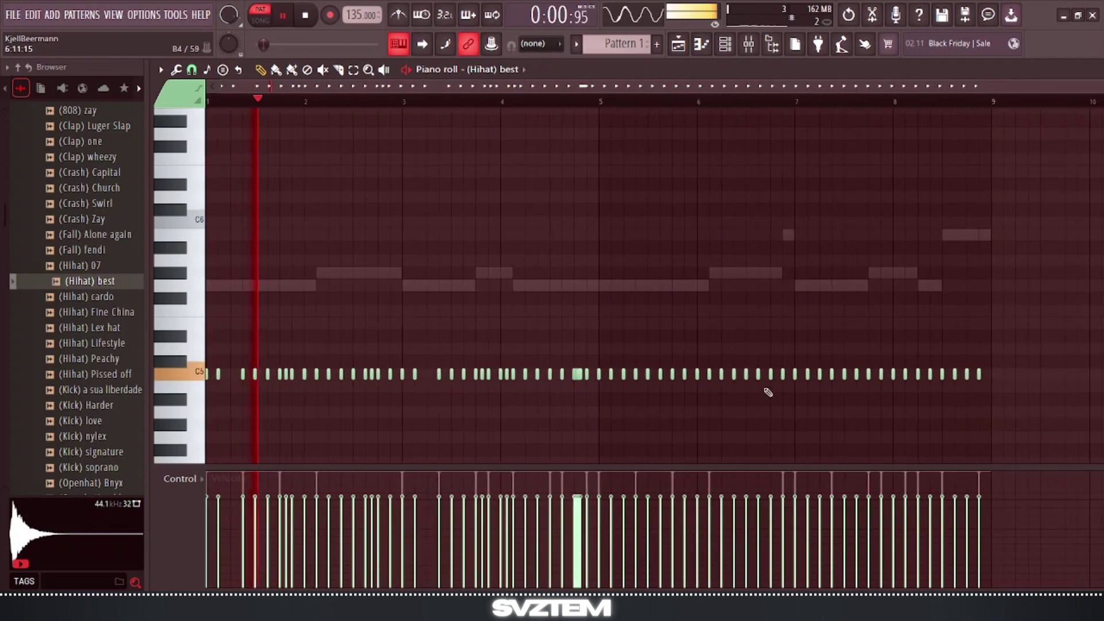
# Delete all hi-hat notes in bars 5 to 8.
pyautogui.moveTo(997, 377); pyautogui.dragTo(761, 378)
pyautogui.rightClick(611, 374)
pyautogui.rightClick(600, 375)
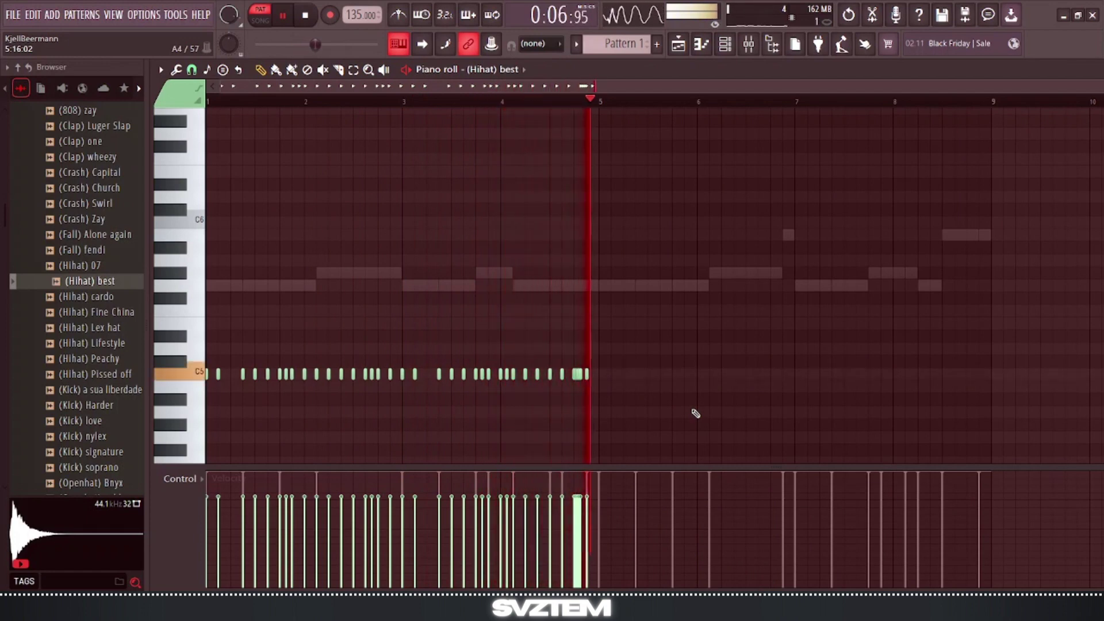
# Duplicate the hi-hat notes of the first four bars into bars 5 to 8 and delete the notes at 4:15 and 8:15.
pyautogui.moveTo(674, 416); pyautogui.dragTo(599, 367)
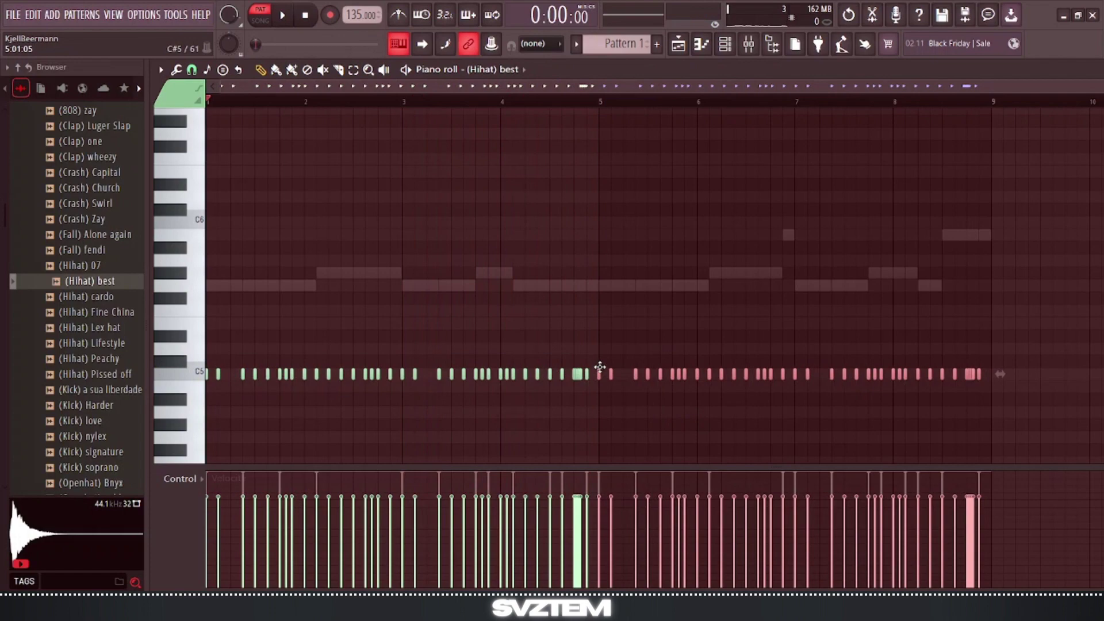
pyautogui.click(612, 411)
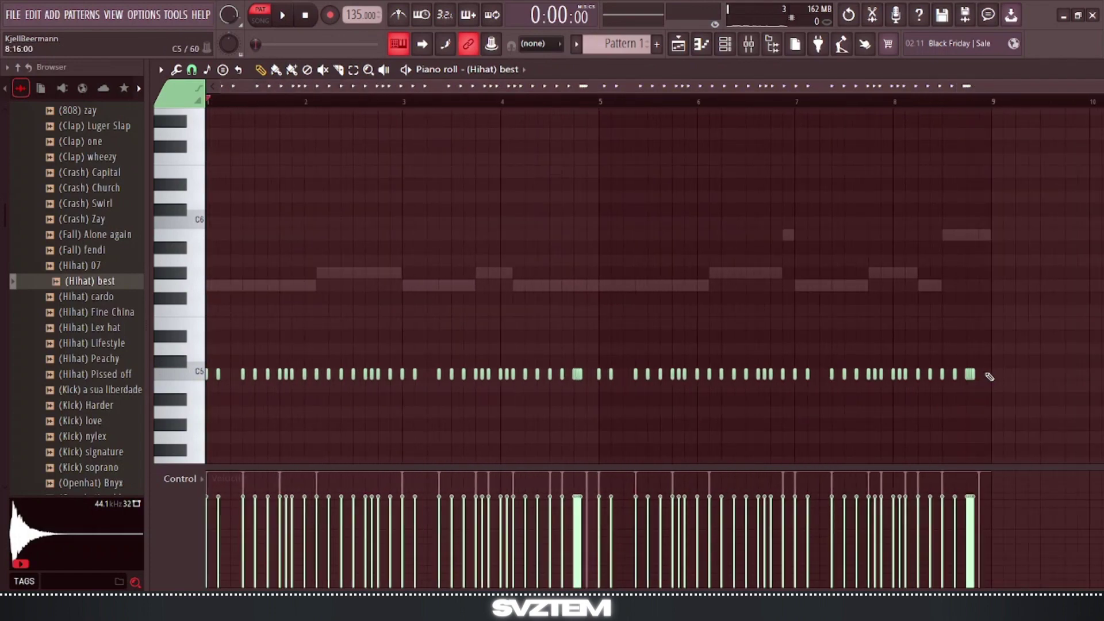
# Play the pattern and try removing the C5 hi-hat note at 2:15.
pyautogui.press('space')
pyautogui.scroll(-1, 448, 402)
pyautogui.scroll(2, 360, 396)
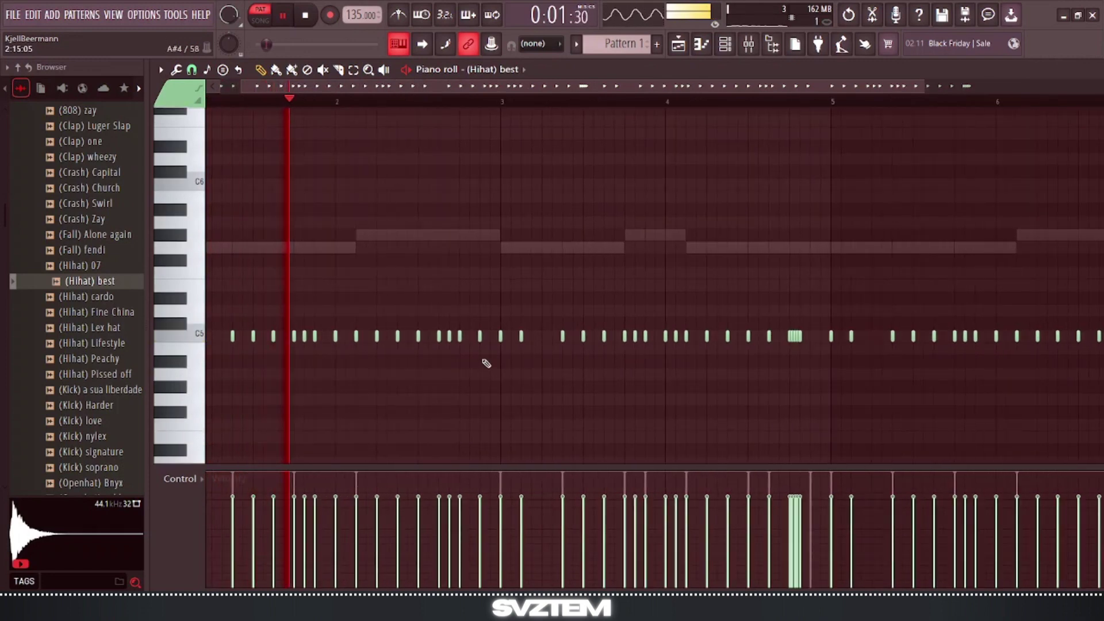
pyautogui.rightClick(483, 337)
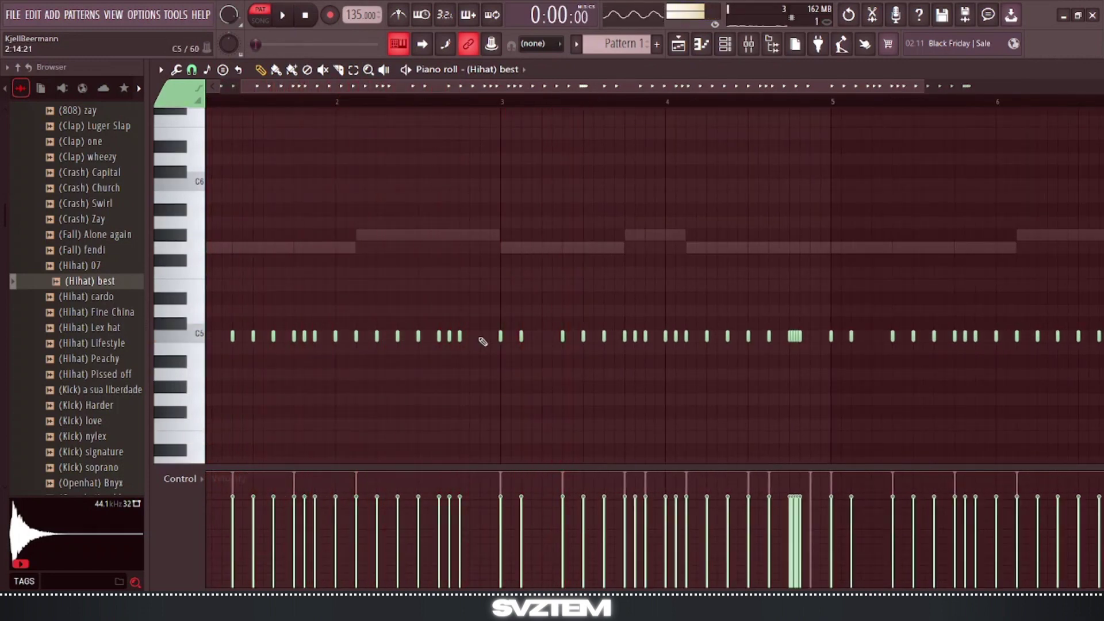
pyautogui.scroll(-2, 556, 394)
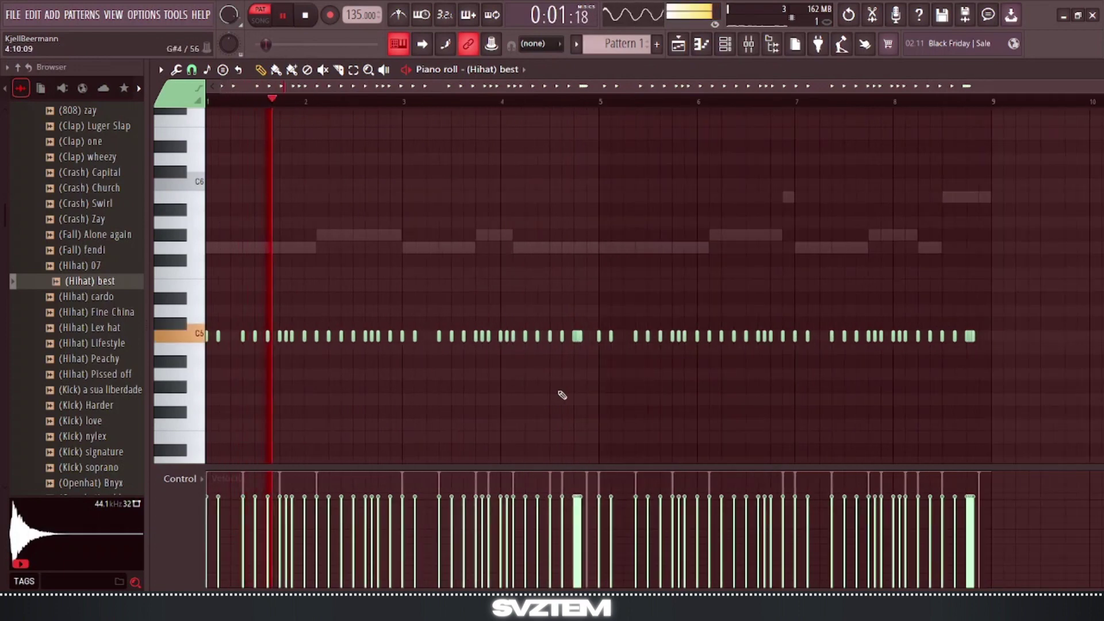
# Randomize the velocities of all hi-hat notes in the piano roll, with the velocity level set to 9%.
pyautogui.press('space')
pyautogui.moveTo(1005, 367); pyautogui.dragTo(209, 281)
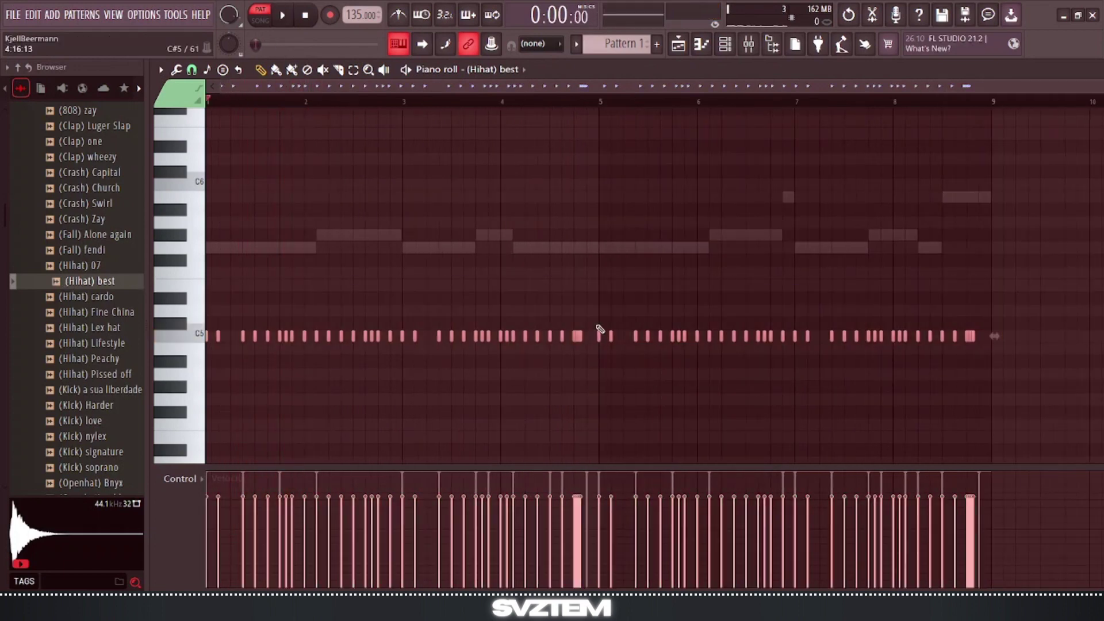
pyautogui.hotkey('alt', 'r')
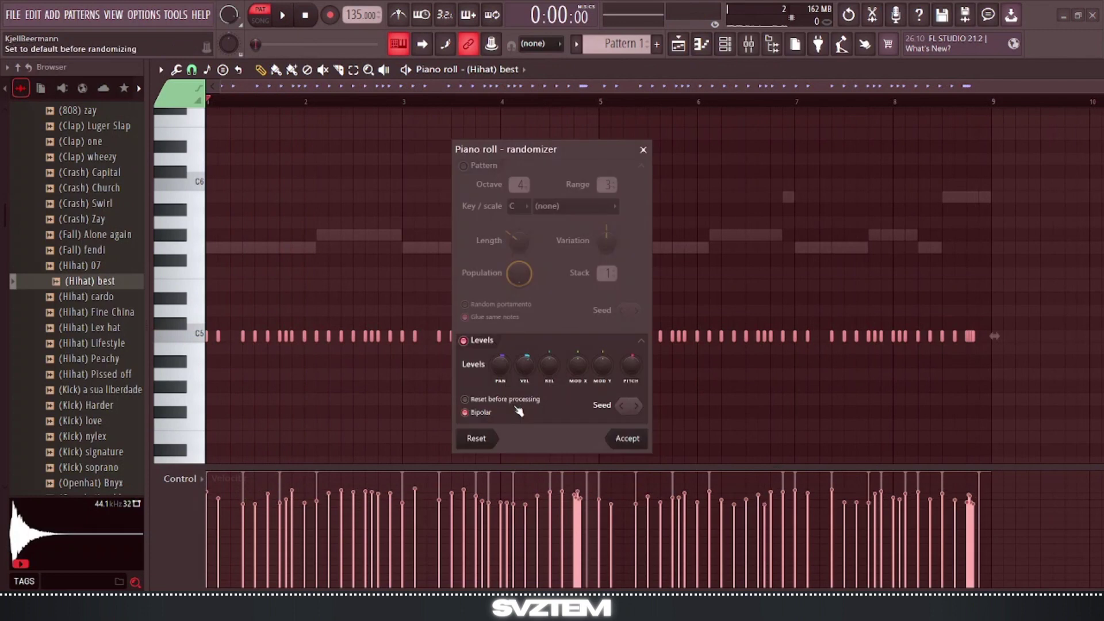
pyautogui.press('space')
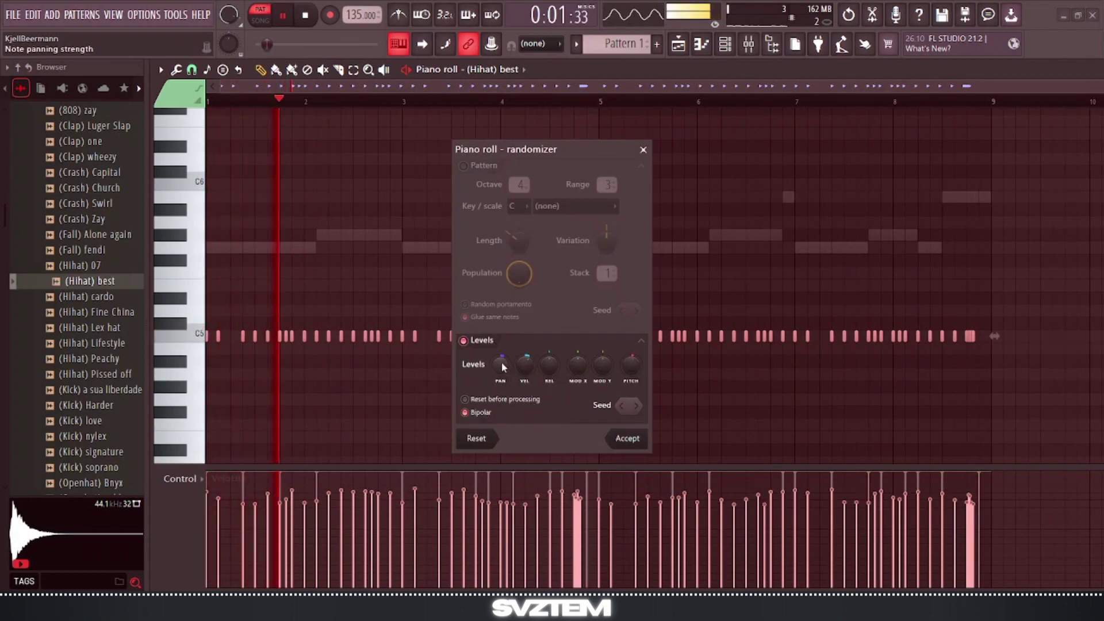
pyautogui.moveTo(501, 366); pyautogui.dragTo(532, 369)
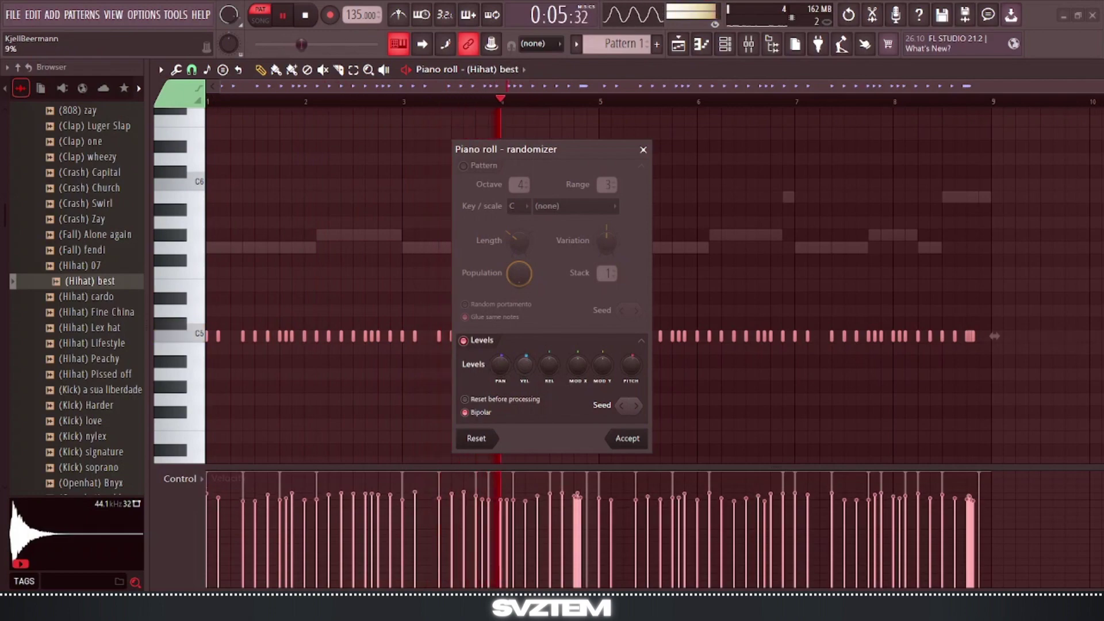
pyautogui.click(628, 439)
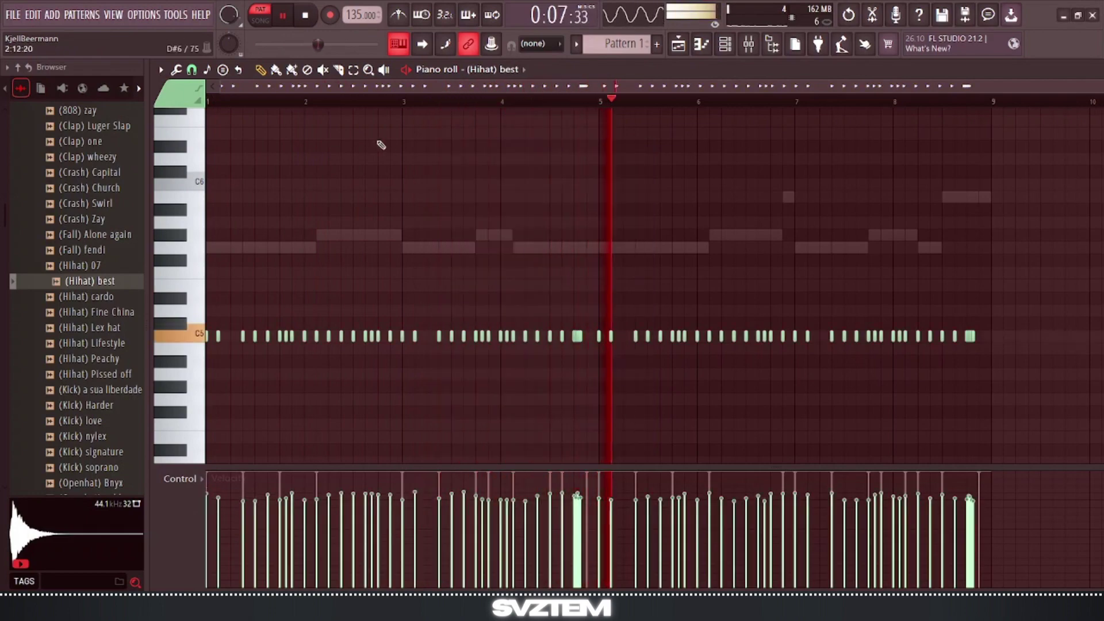
# Extend the C5 hi-hat rolls at the ends of bars 4 and 8 by two notes each and play the pattern.
pyautogui.keyDown('ctrl'); pyautogui.scroll(5, 599, 301); pyautogui.keyUp('ctrl')
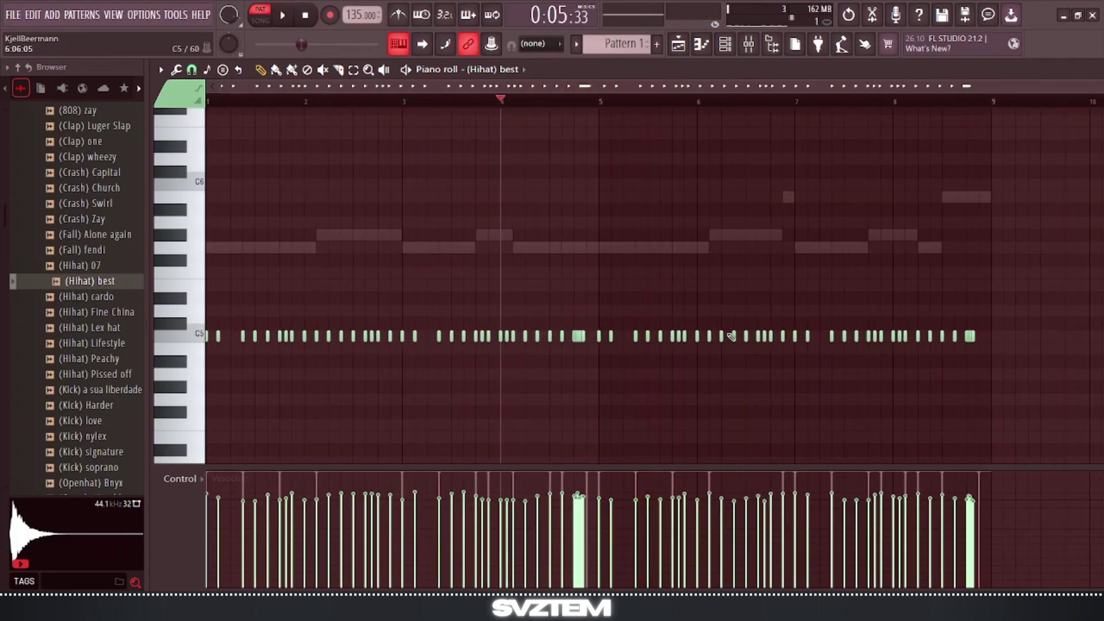
pyautogui.scroll(8, 606, 362)
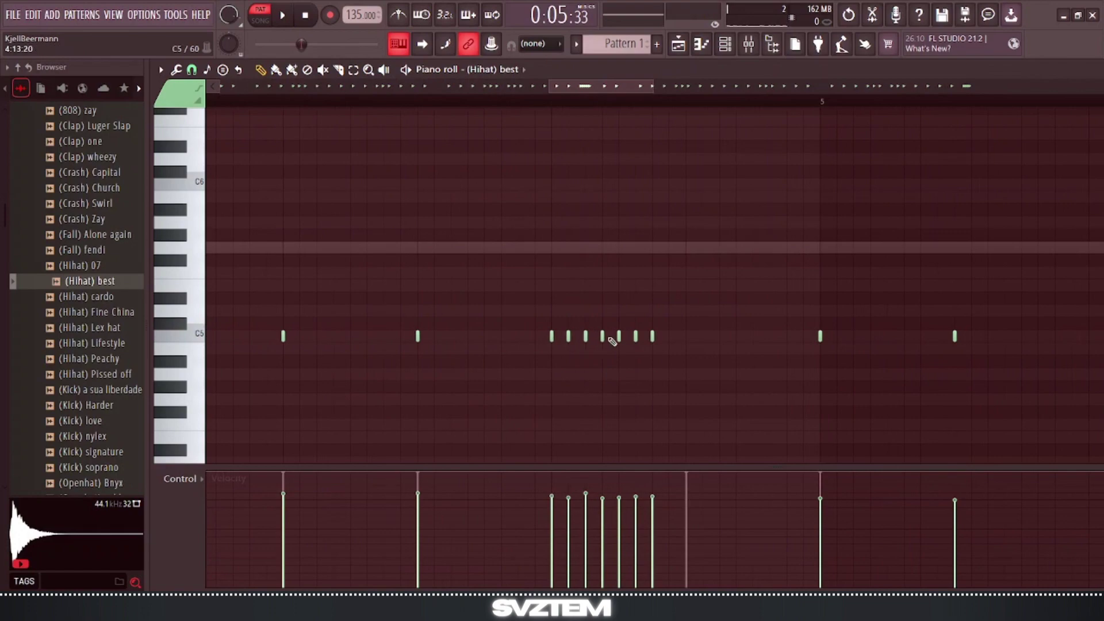
pyautogui.scroll(-8, 656, 357)
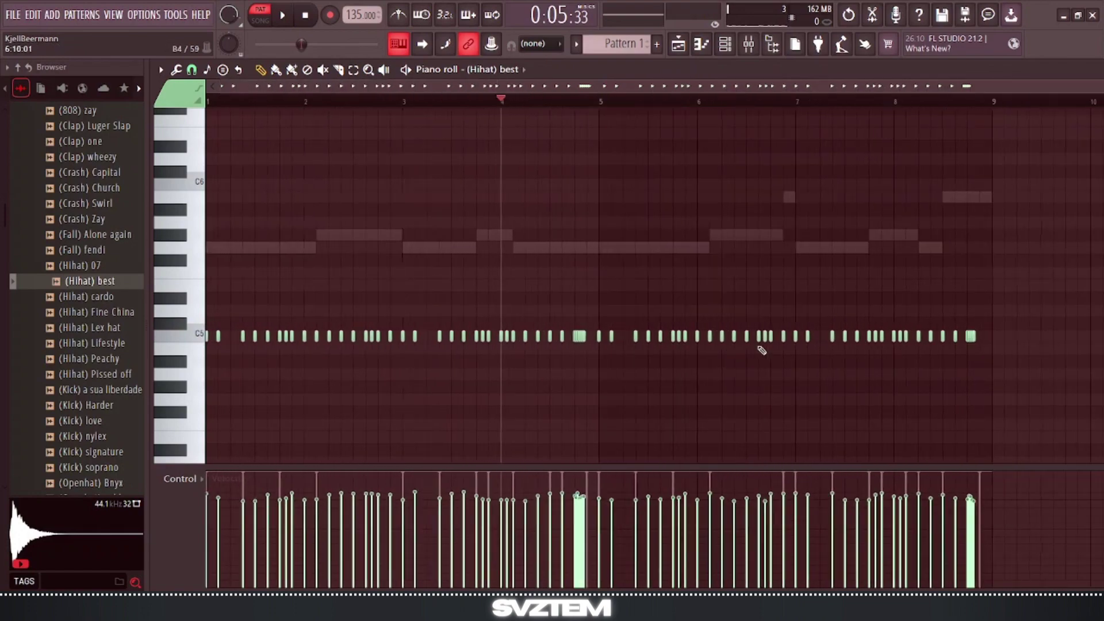
pyautogui.scroll(10, 1028, 360)
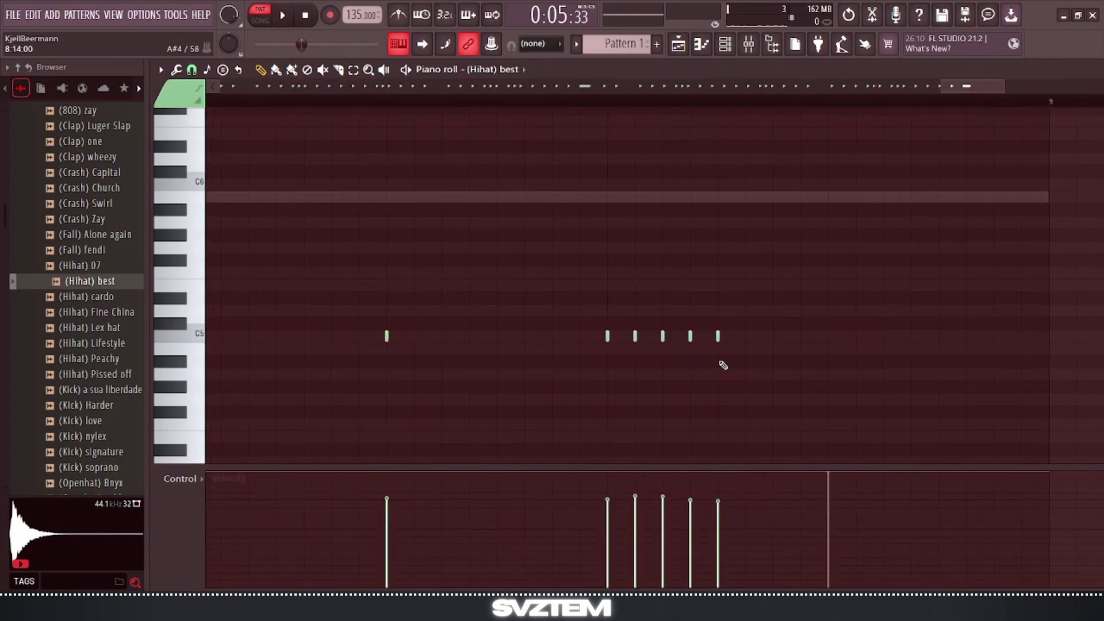
pyautogui.scroll(-10, 774, 359)
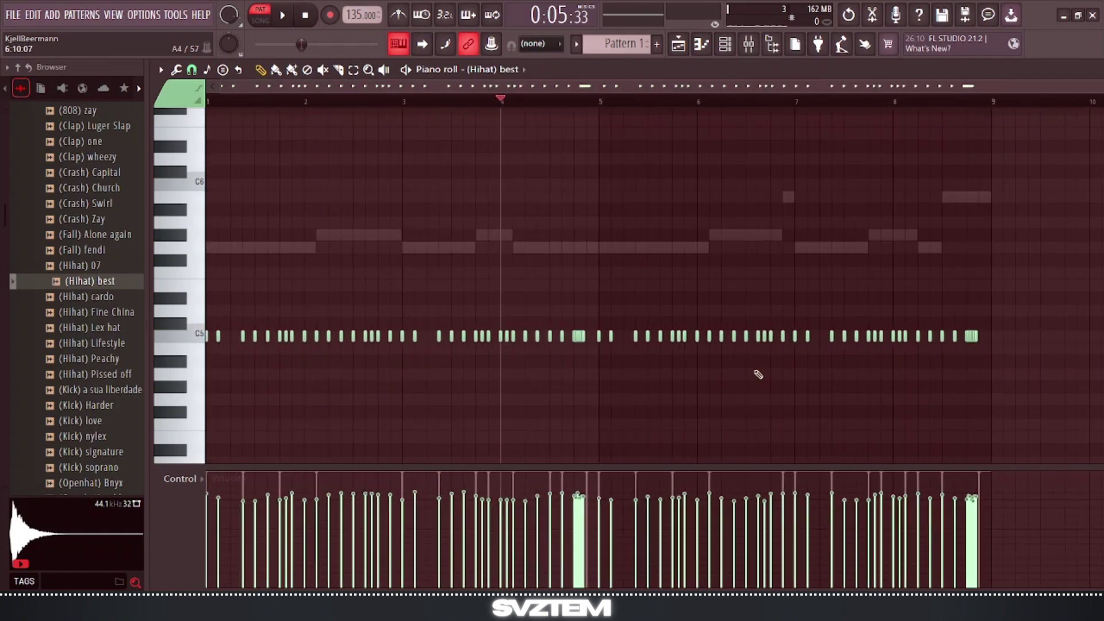
pyautogui.press('space')
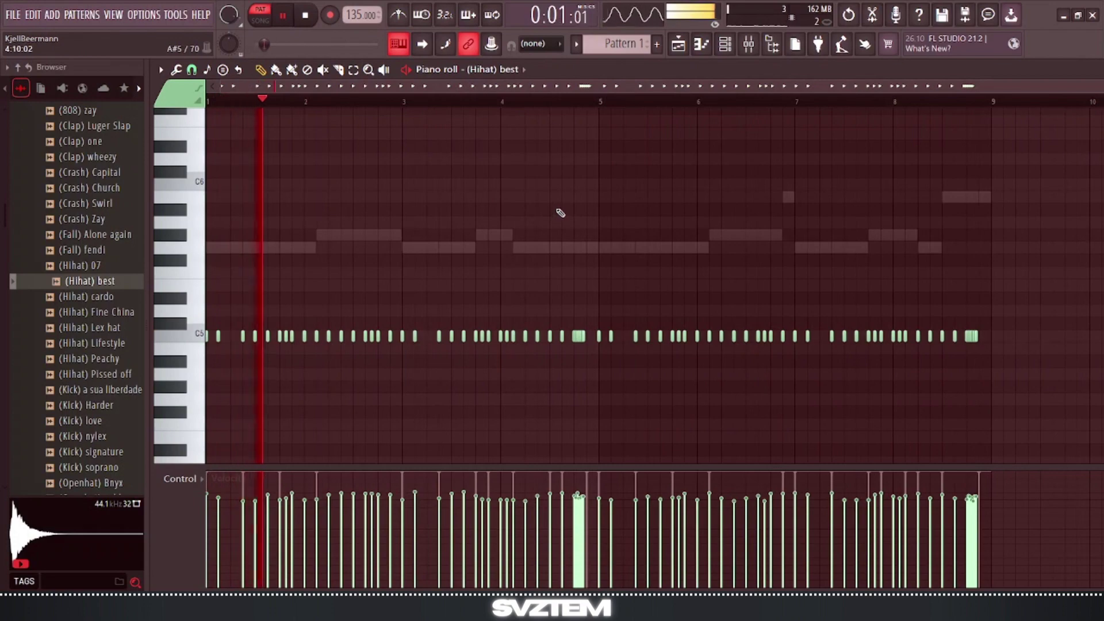
pyautogui.press('space')
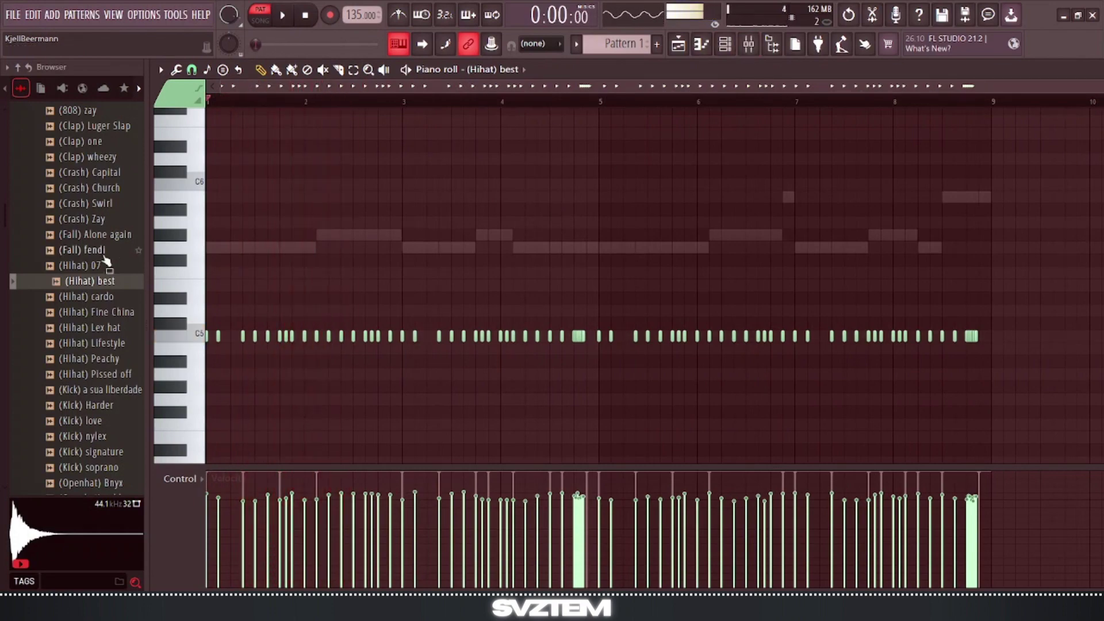
# Add the (Snare) Mob sample as a new channel with a hit on step 9 of each of the first four bars.
pyautogui.scroll(4, 105, 267)
pyautogui.scroll(-20, 89, 299)
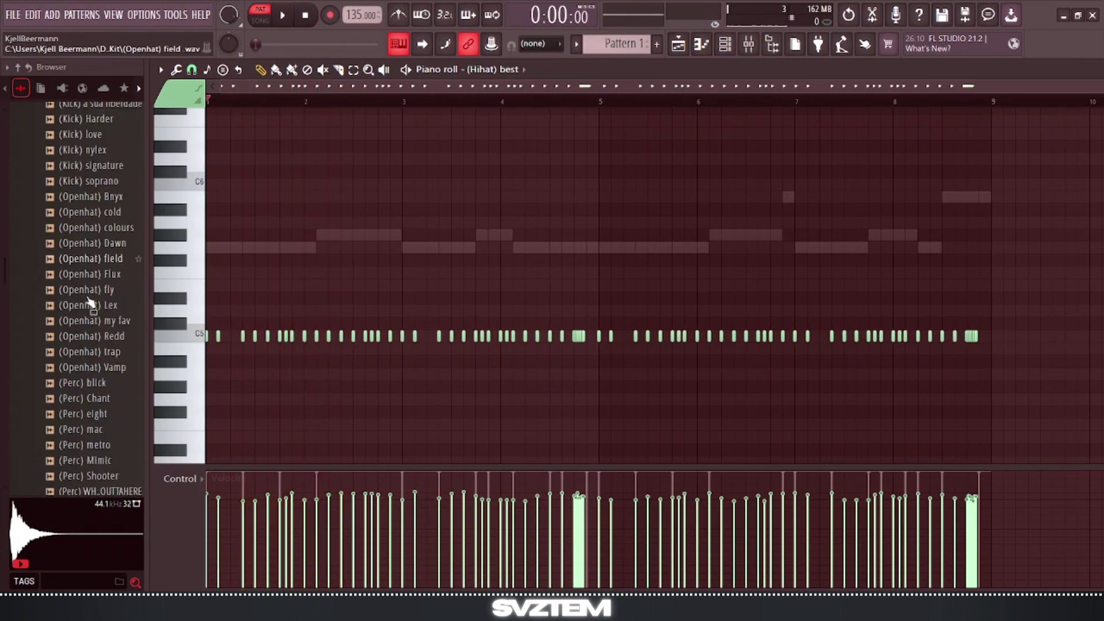
pyautogui.scroll(10, 91, 317)
pyautogui.scroll(-4, 98, 380)
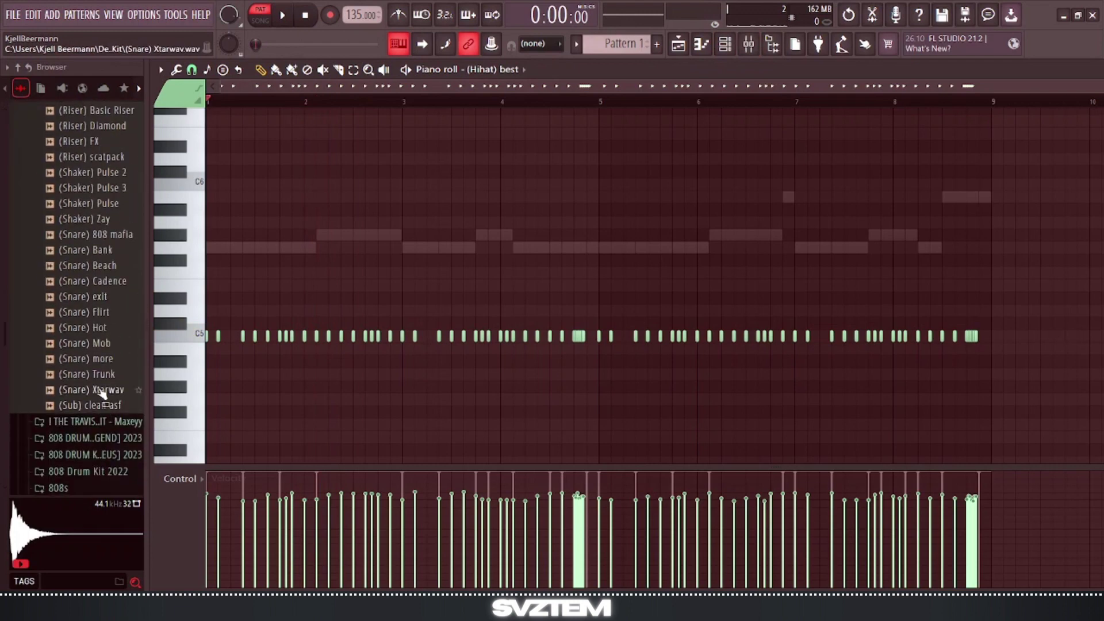
pyautogui.click(95, 345)
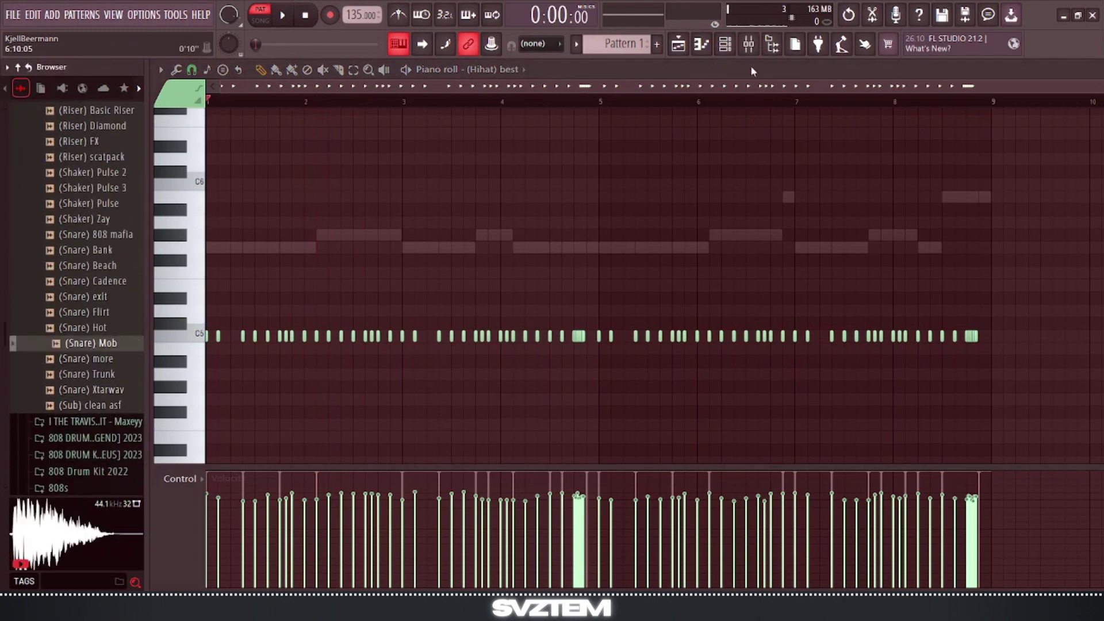
pyautogui.click(726, 44)
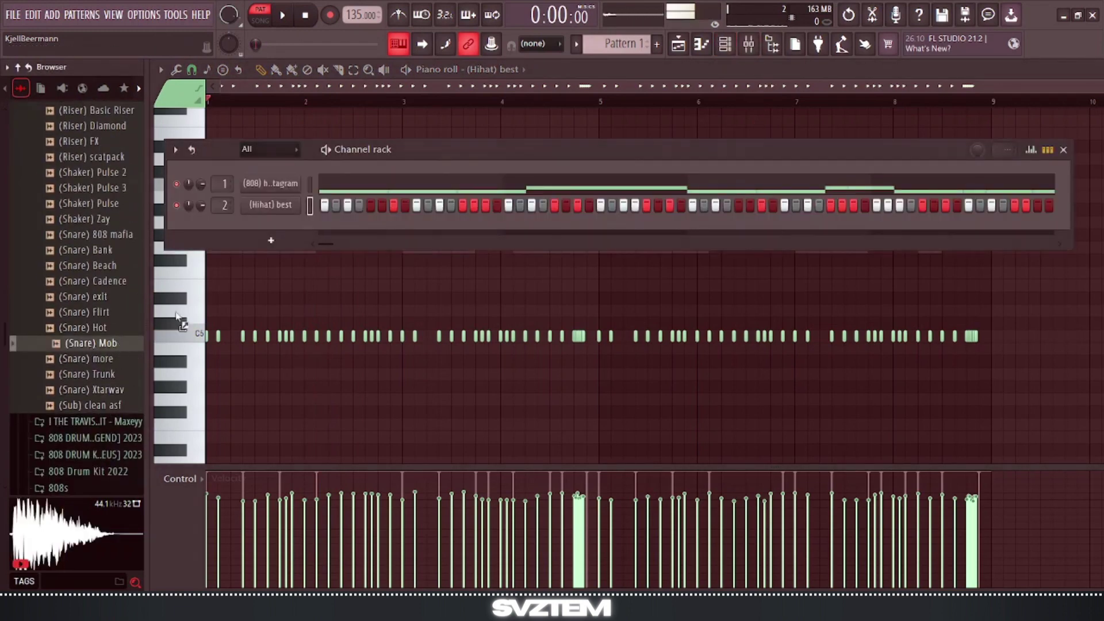
pyautogui.moveTo(178, 319); pyautogui.dragTo(224, 231)
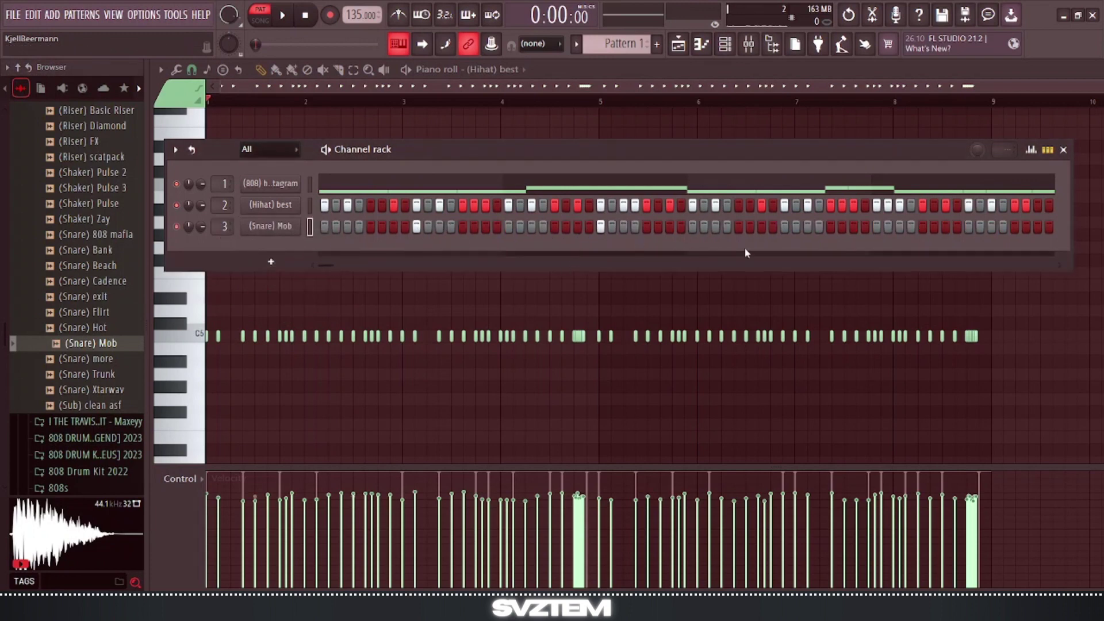
# Duplicate the four snare notes into bars 5 to 8 in the snare's piano roll and play the pattern.
pyautogui.rightClick(270, 230)
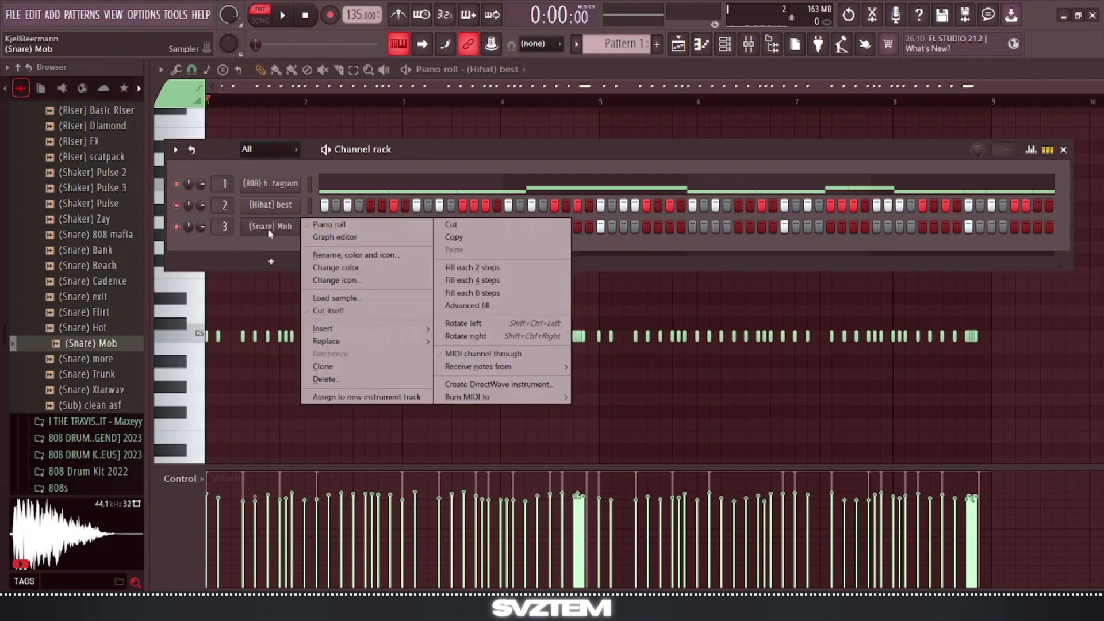
pyautogui.click(322, 226)
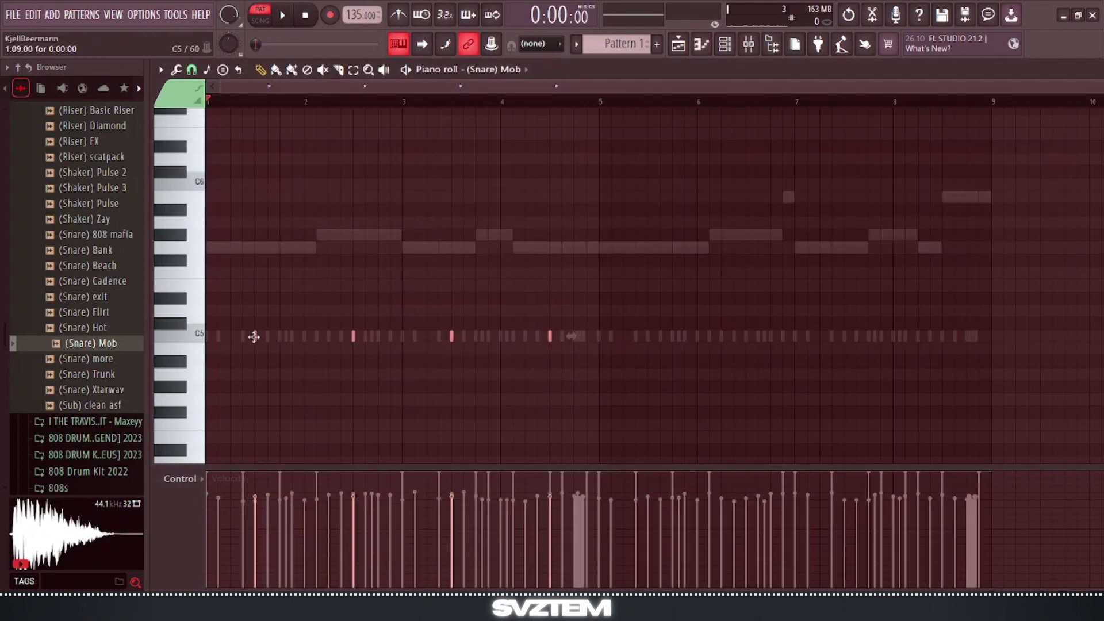
pyautogui.hotkey('ctrl', 'b')
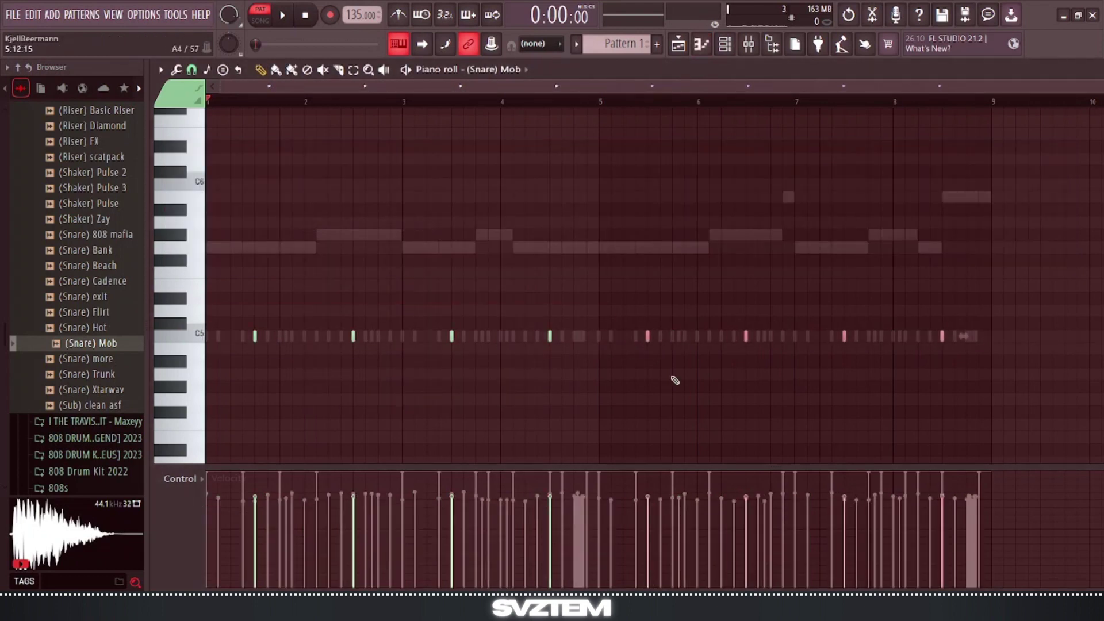
pyautogui.hotkey('ctrl', 'd')
pyautogui.press('space')
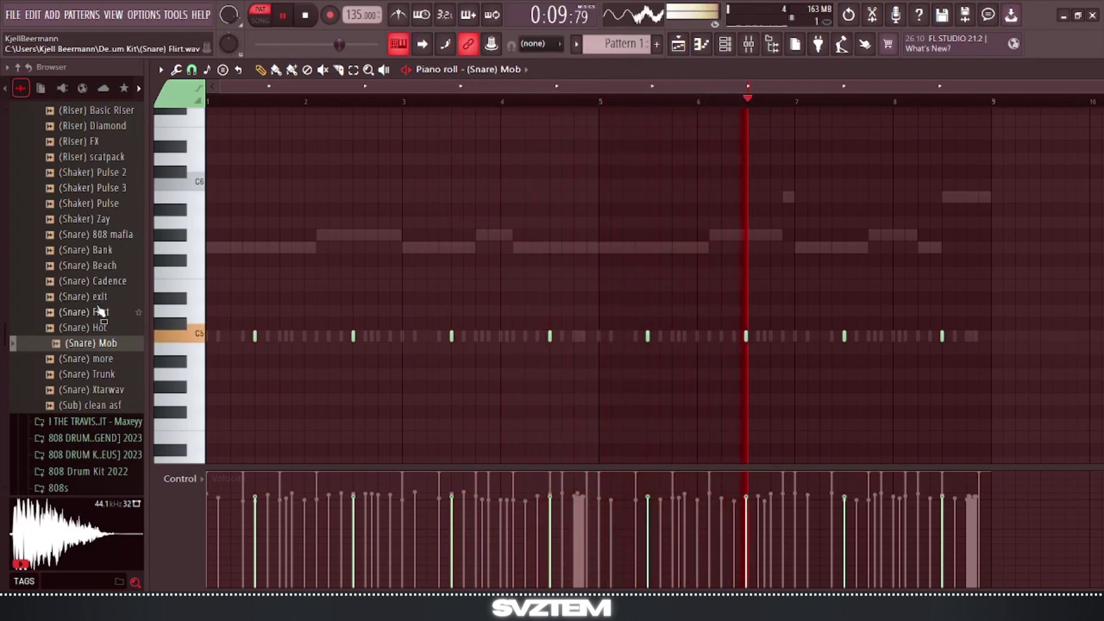
# Audition the snare samples exit, Cadence, Flirt and Hot while starting and stopping the pattern.
pyautogui.click(99, 298)
pyautogui.press('space')
pyautogui.click(101, 284)
pyautogui.click(101, 298)
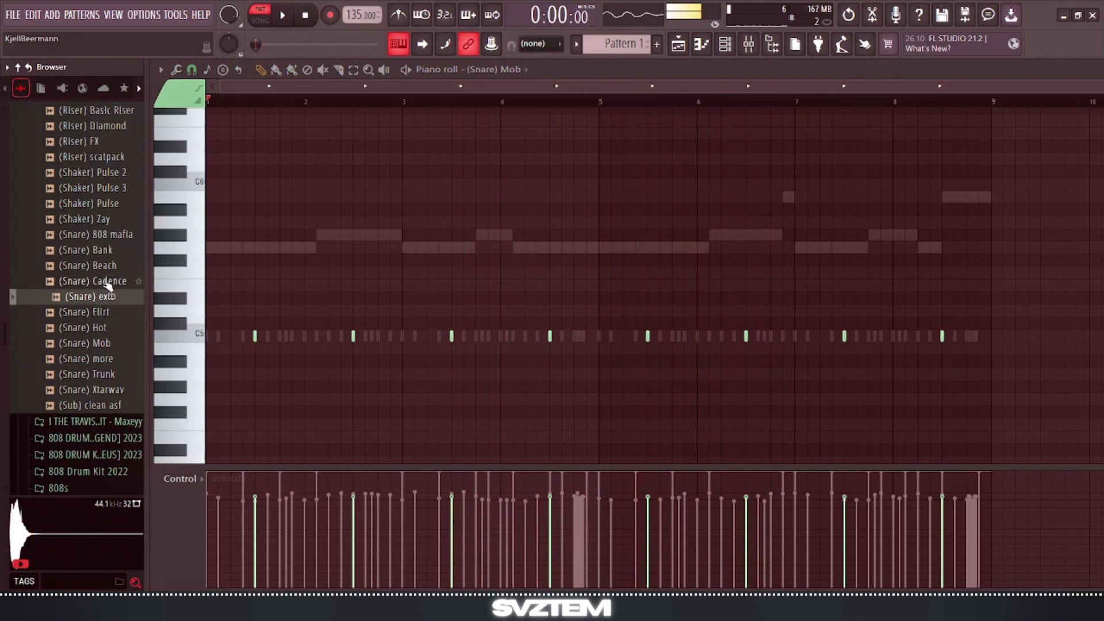
pyautogui.click(107, 283)
pyautogui.press('space')
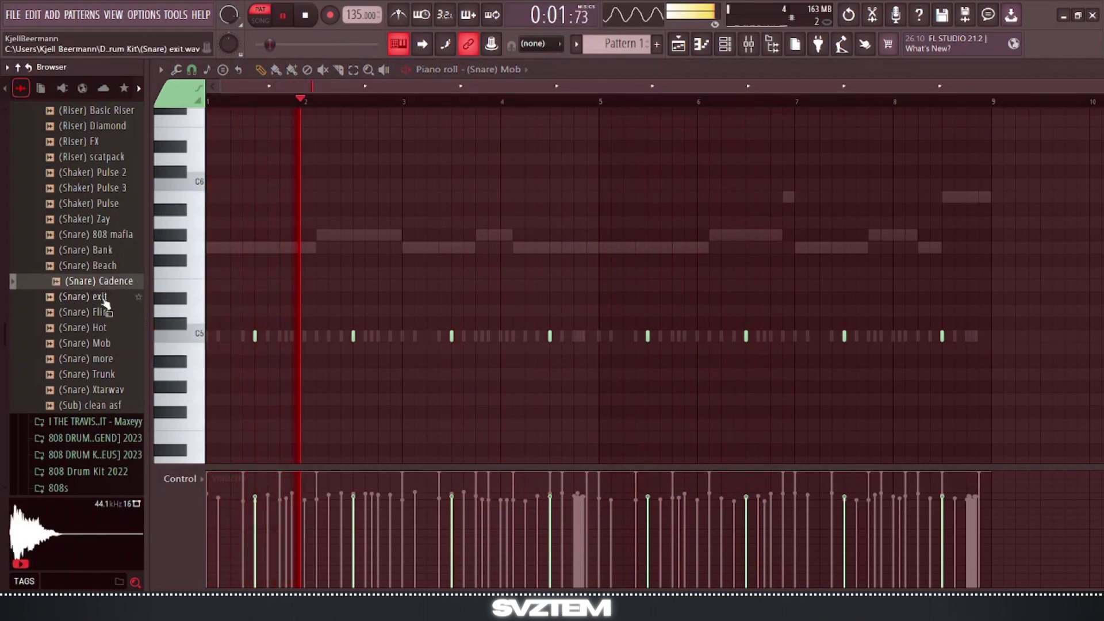
pyautogui.click(104, 298)
pyautogui.press('space')
pyautogui.click(105, 313)
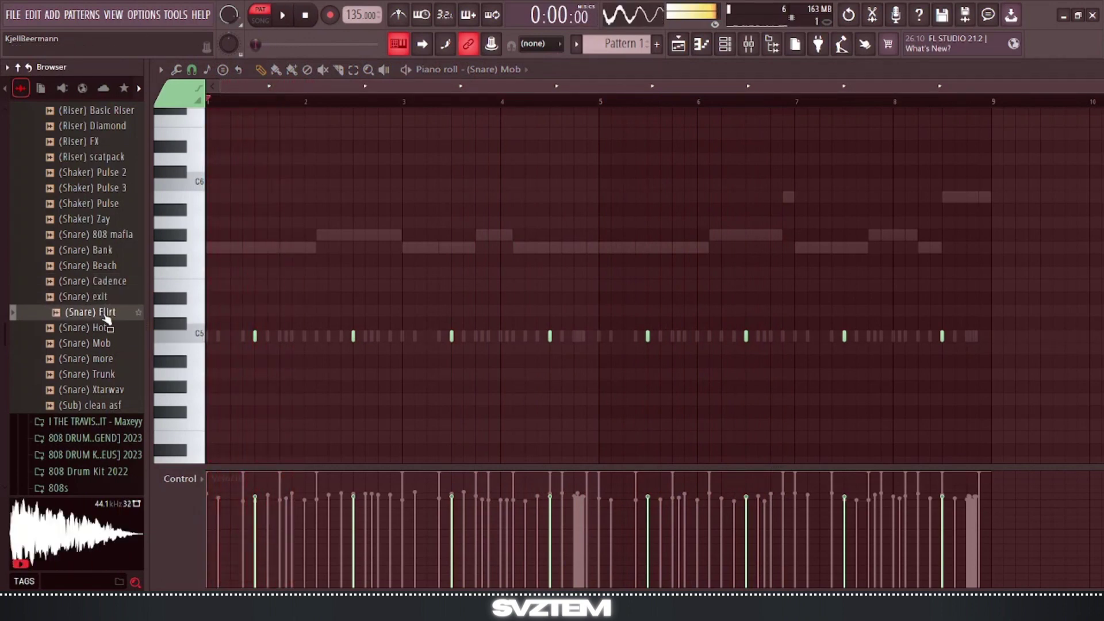
pyautogui.click(106, 326)
pyautogui.press('space')
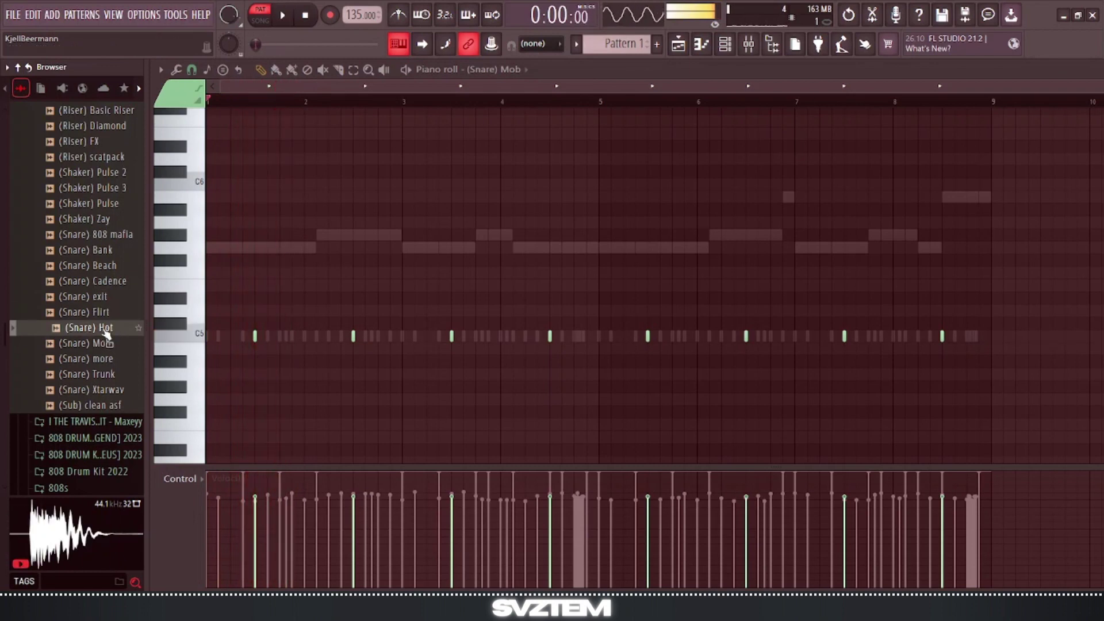
# Audition the snare samples Mob, more, Trunk and Xtarwav, and listen to more again with the pattern.
pyautogui.click(109, 344)
pyautogui.click(105, 360)
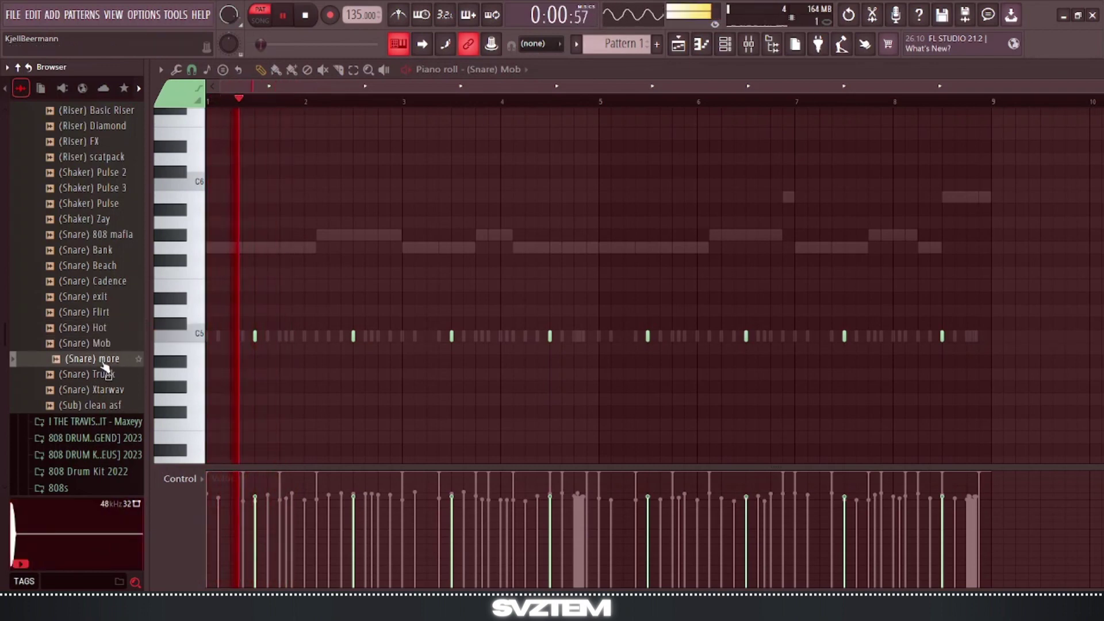
pyautogui.press('space')
pyautogui.click(105, 375)
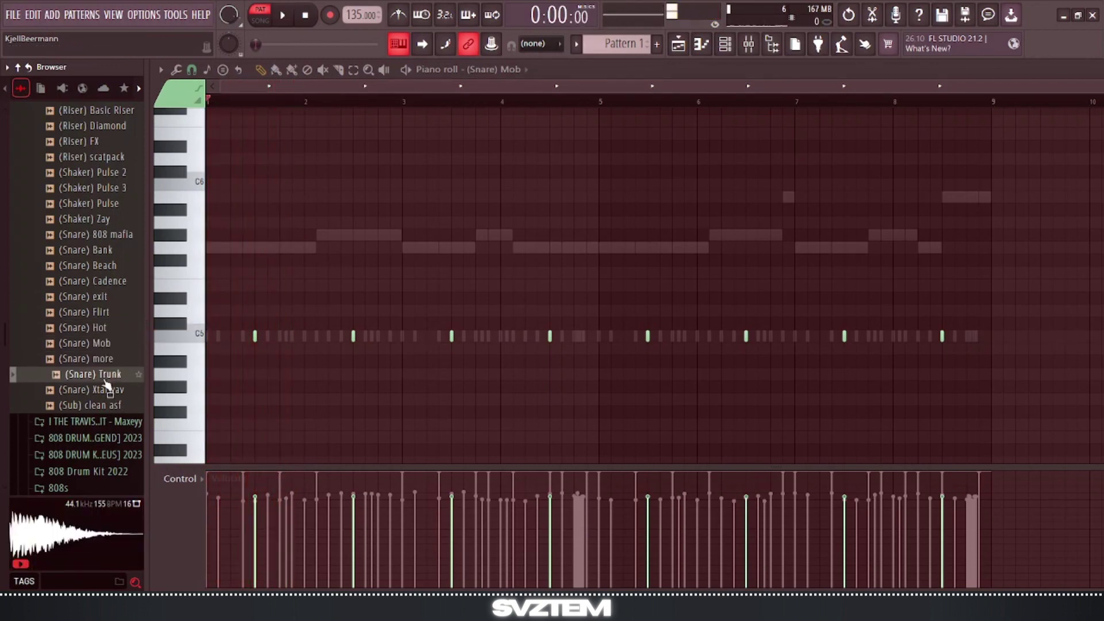
pyautogui.click(107, 391)
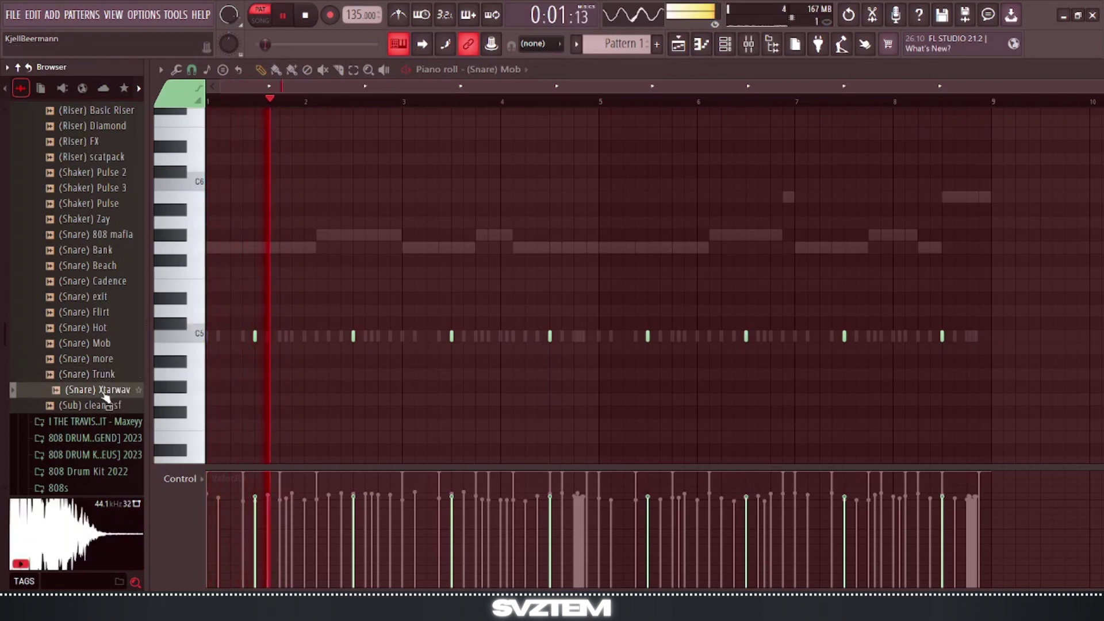
pyautogui.click(103, 375)
pyautogui.click(104, 359)
pyautogui.press('space')
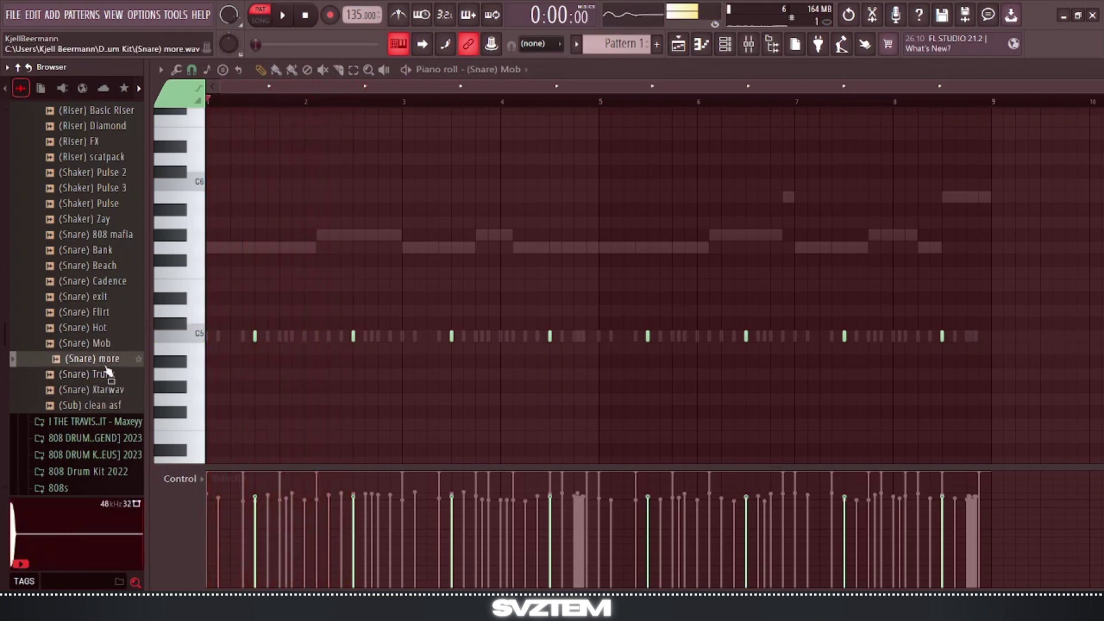
pyautogui.press('space')
pyautogui.click(96, 363)
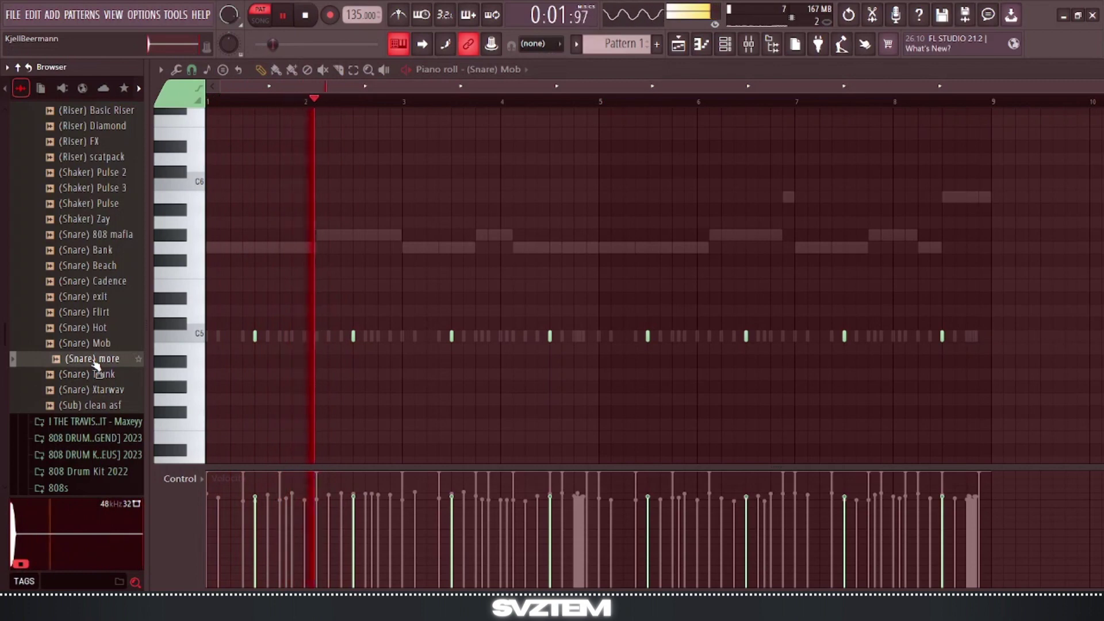
pyautogui.press('space')
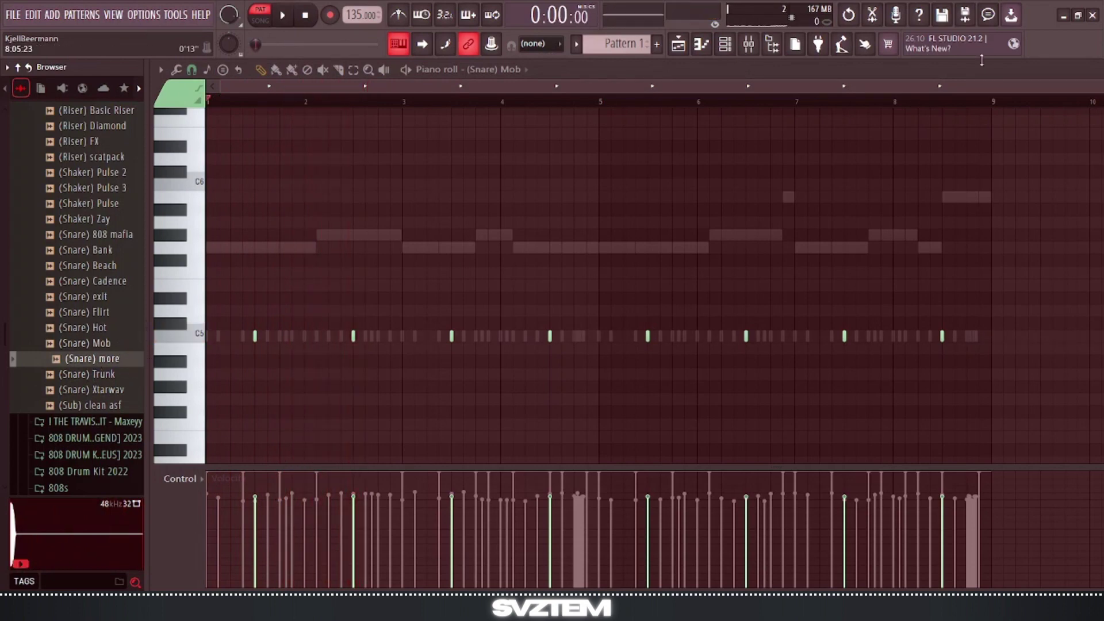
# Open the Claps folder under Packs - Kits, Drums & One Shots in the sample browser and stop playback.
pyautogui.scroll(15, 112, 259)
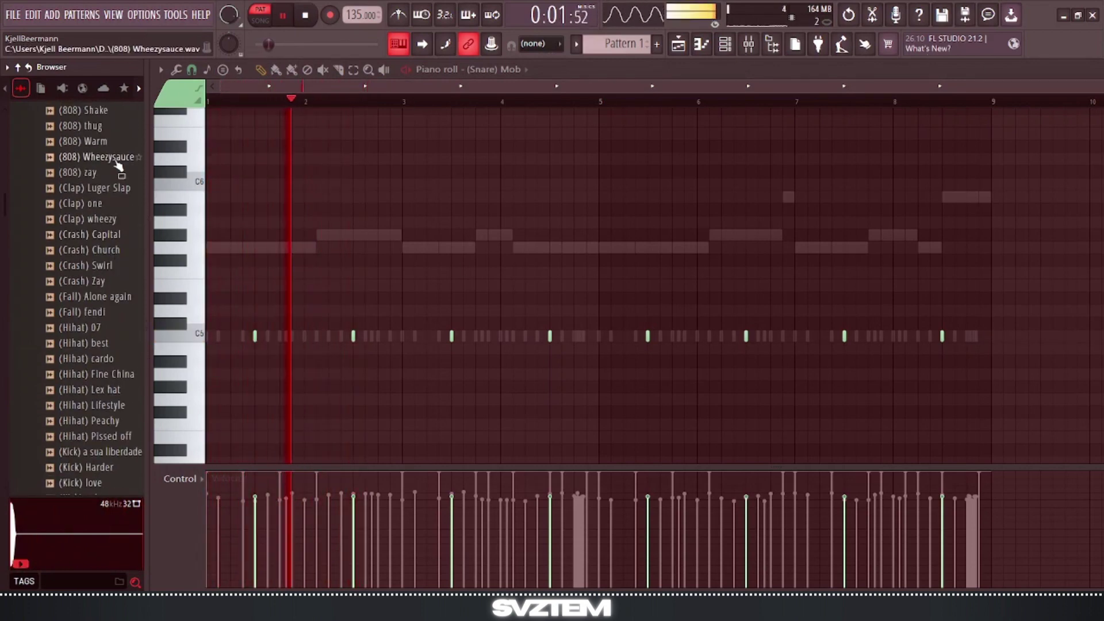
pyautogui.click(107, 341)
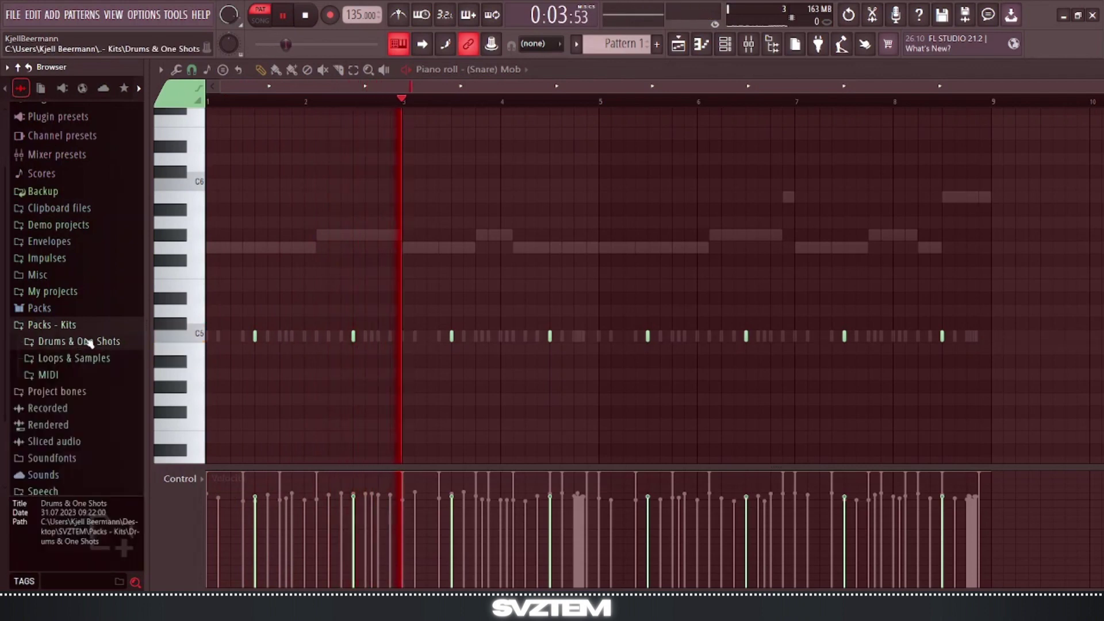
pyautogui.click(107, 342)
pyautogui.click(93, 303)
pyautogui.scroll(-6, 98, 309)
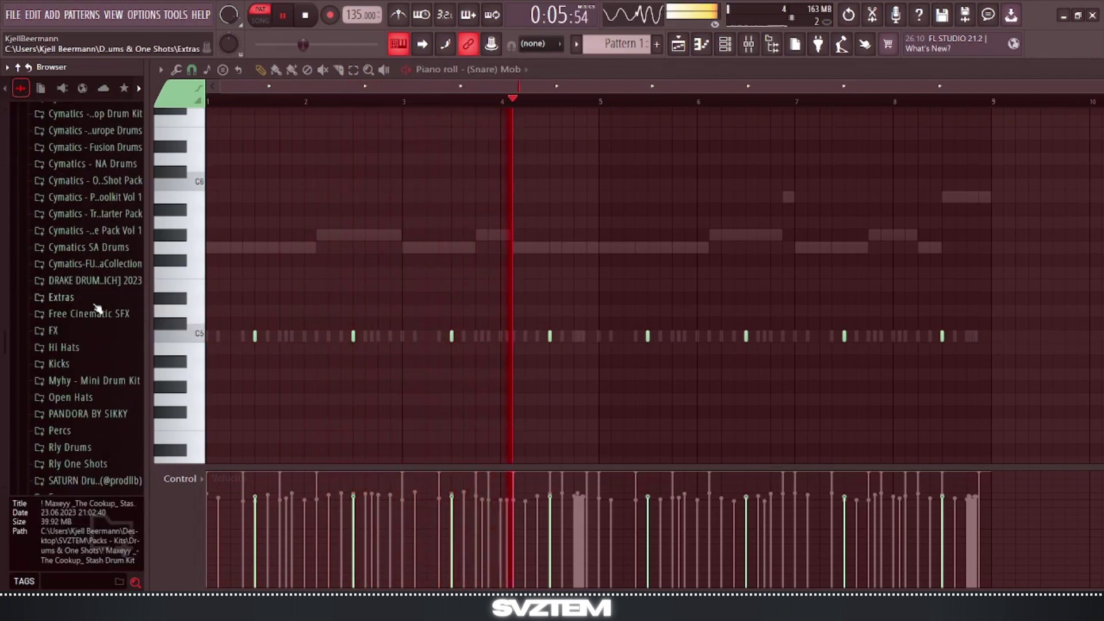
pyautogui.scroll(3, 97, 305)
pyautogui.click(79, 236)
pyautogui.press('space')
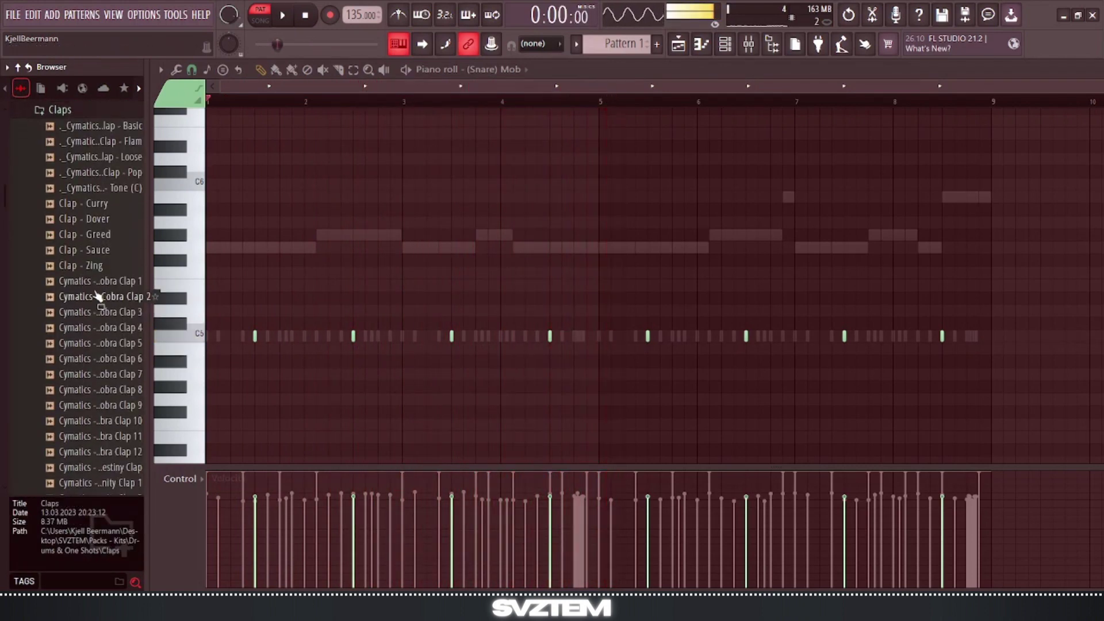
# Audition the clap samples Sauce, Zing, Cobra Clap 2 and Cobra Clap 1 with the pattern, and listen to Zing again.
pyautogui.click(90, 255)
pyautogui.press('space')
pyautogui.click(99, 267)
pyautogui.click(104, 299)
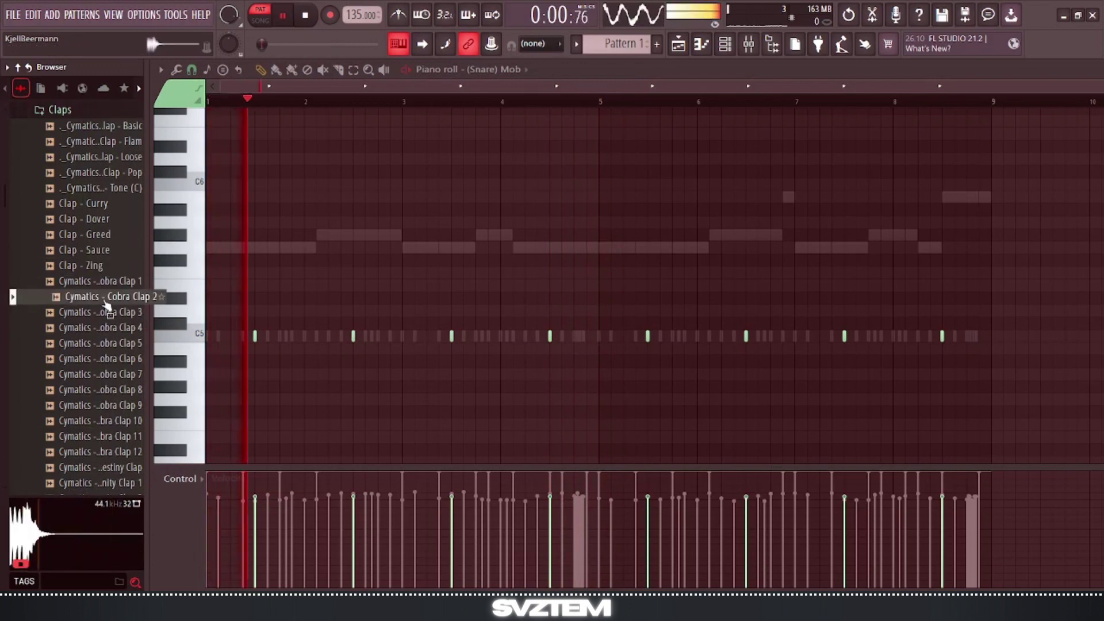
pyautogui.click(107, 281)
pyautogui.click(104, 266)
pyautogui.press('space')
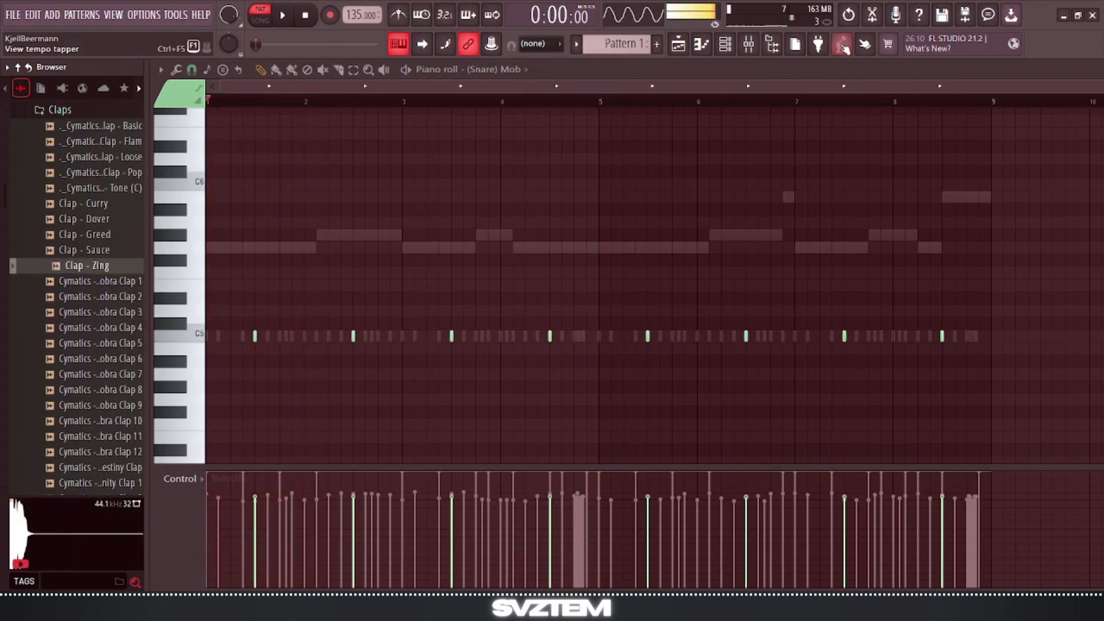
# Add the Clap - Zing sample as a new channel in the channel rack and open its piano roll.
pyautogui.click(726, 45)
pyautogui.moveTo(73, 268); pyautogui.dragTo(251, 255)
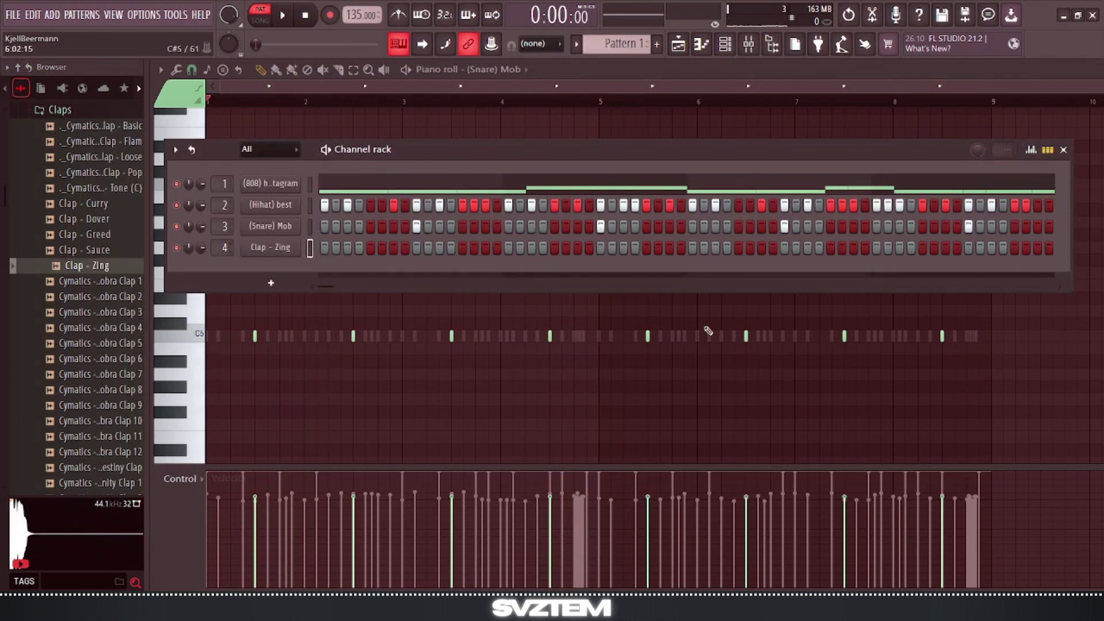
pyautogui.rightClick(295, 247)
pyautogui.click(328, 246)
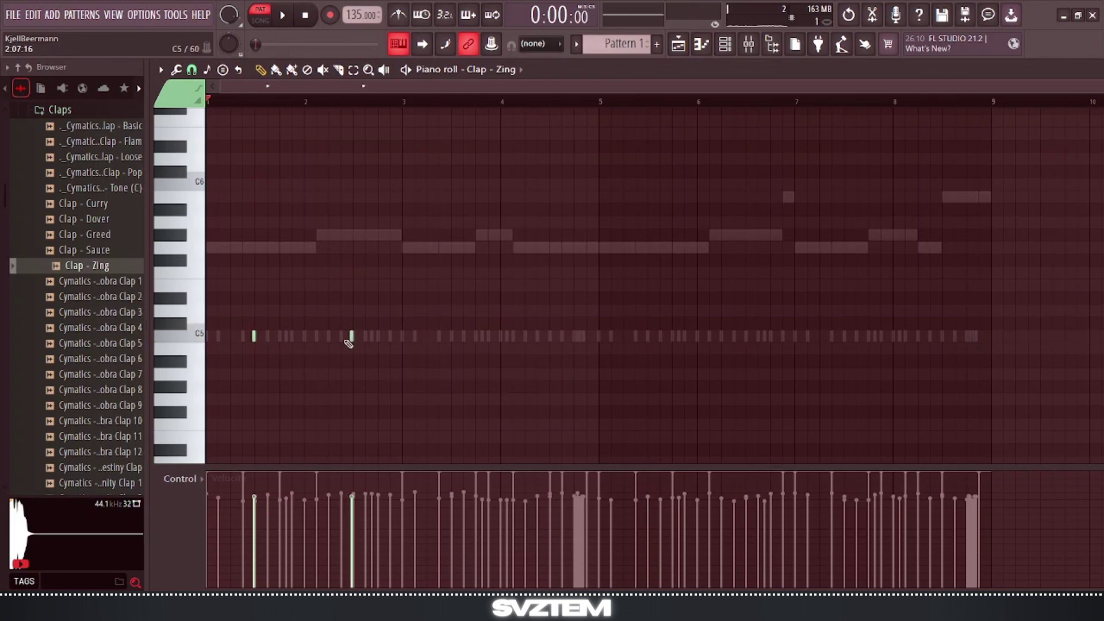
# Duplicate the clap's C5 notes from bars 1 and 2 across bars 3 to 8 so one lands on every snare hit.
pyautogui.keyDown('ctrl'); pyautogui.scroll(2, 298, 352); pyautogui.keyUp('ctrl')
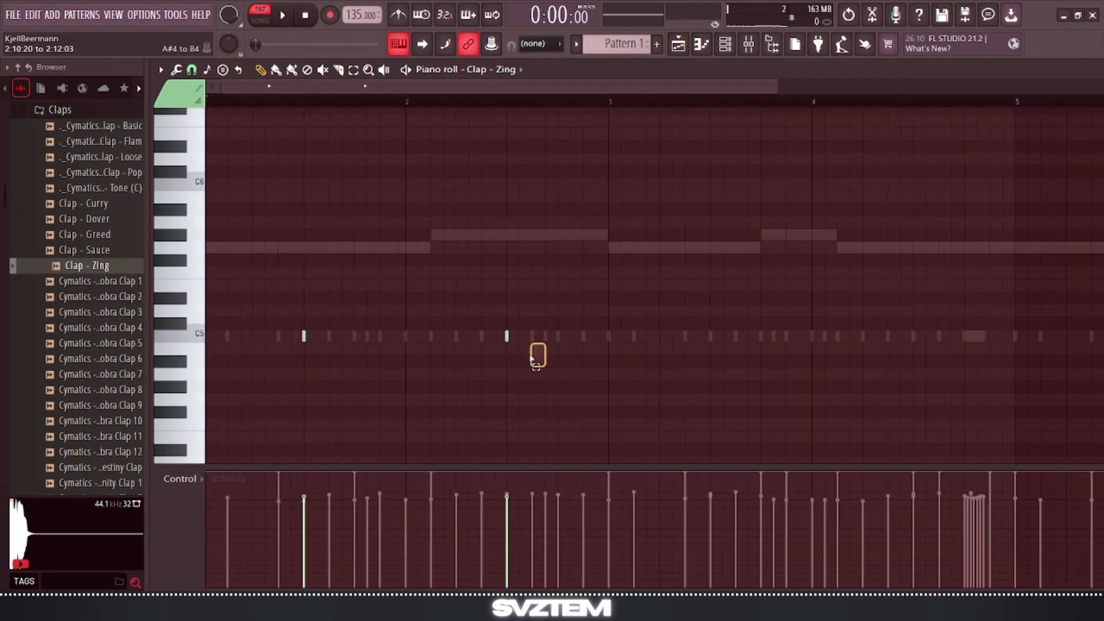
pyautogui.keyDown('ctrl'); pyautogui.moveTo(531, 358); pyautogui.dragTo(306, 329); pyautogui.keyUp('ctrl')
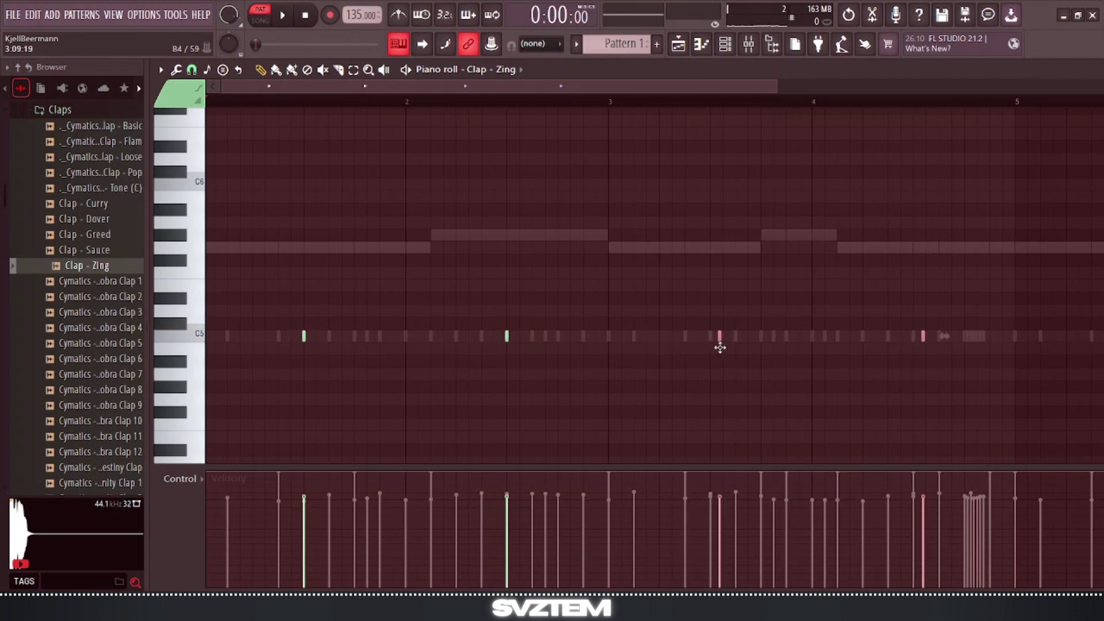
pyautogui.keyDown('ctrl'); pyautogui.moveTo(946, 379); pyautogui.dragTo(898, 337); pyautogui.keyUp('ctrl')
pyautogui.keyDown('shift'); pyautogui.moveTo(1048, 334); pyautogui.dragTo(698, 350); pyautogui.keyUp('shift')
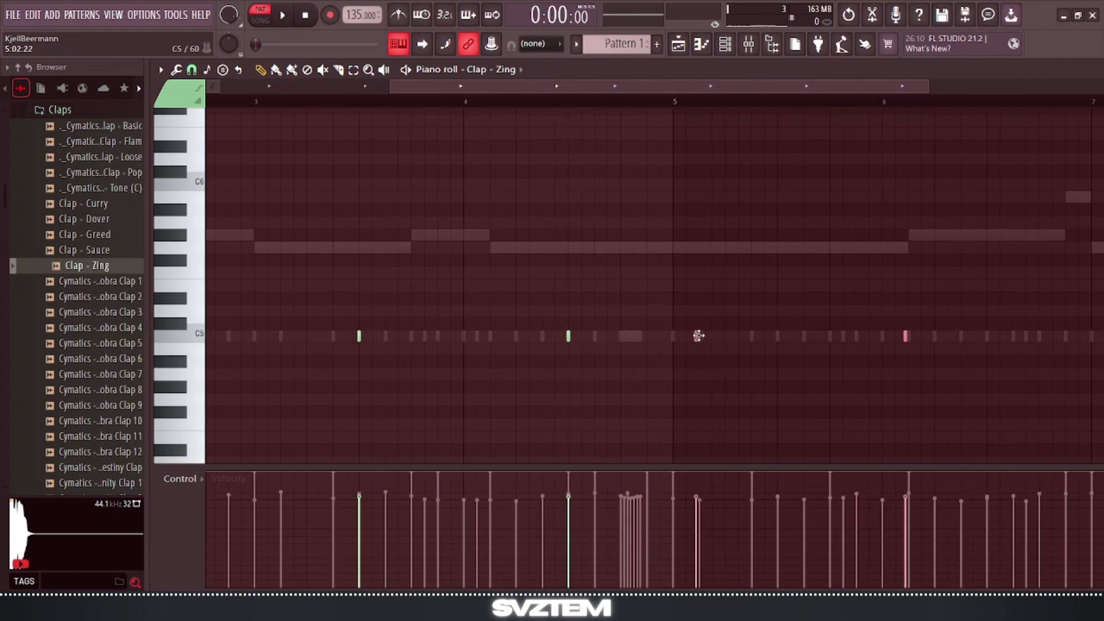
pyautogui.scroll(-4, 775, 359)
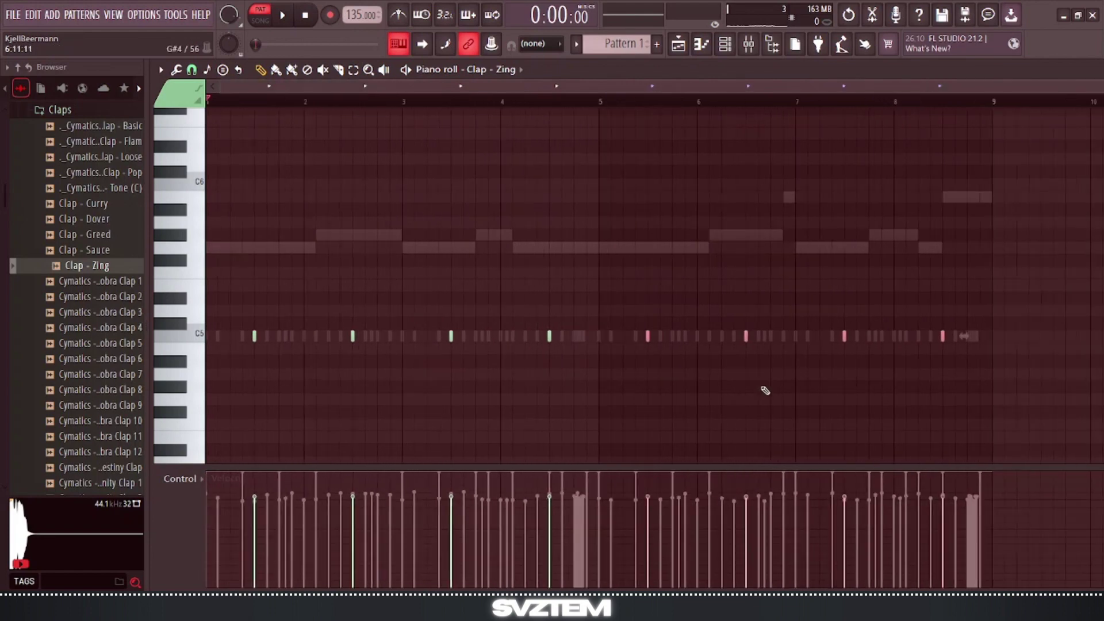
pyautogui.keyDown('ctrl'); pyautogui.click(764, 389); pyautogui.keyUp('ctrl')
# Play the pattern and lower the mixer volumes of Insert 3 to 96% and Insert 4 to 88%.
pyautogui.press('space')
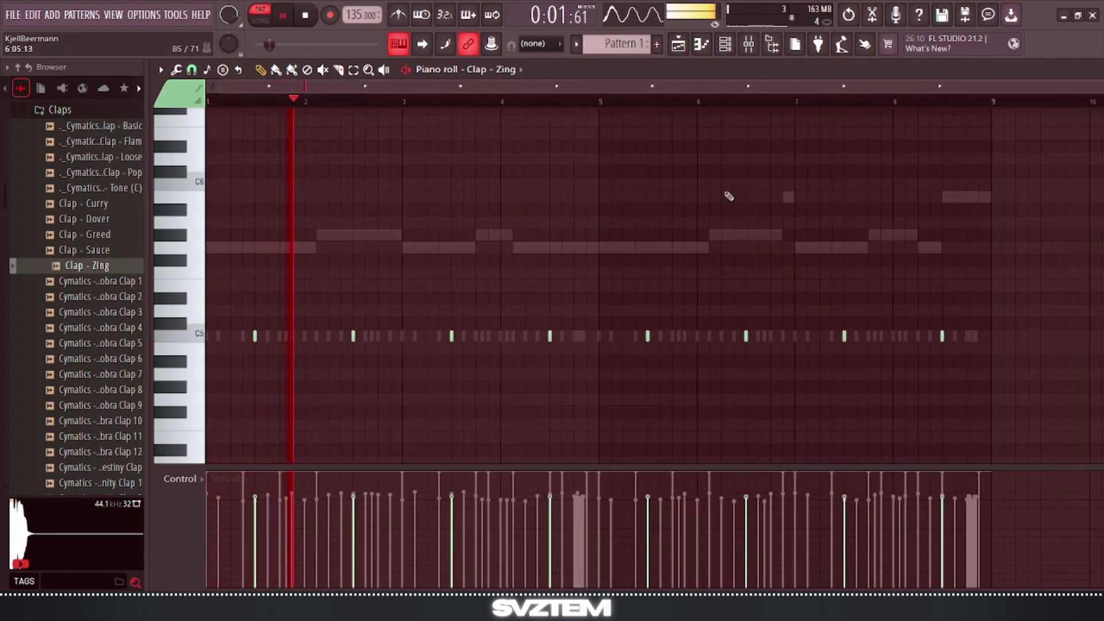
pyautogui.click(749, 44)
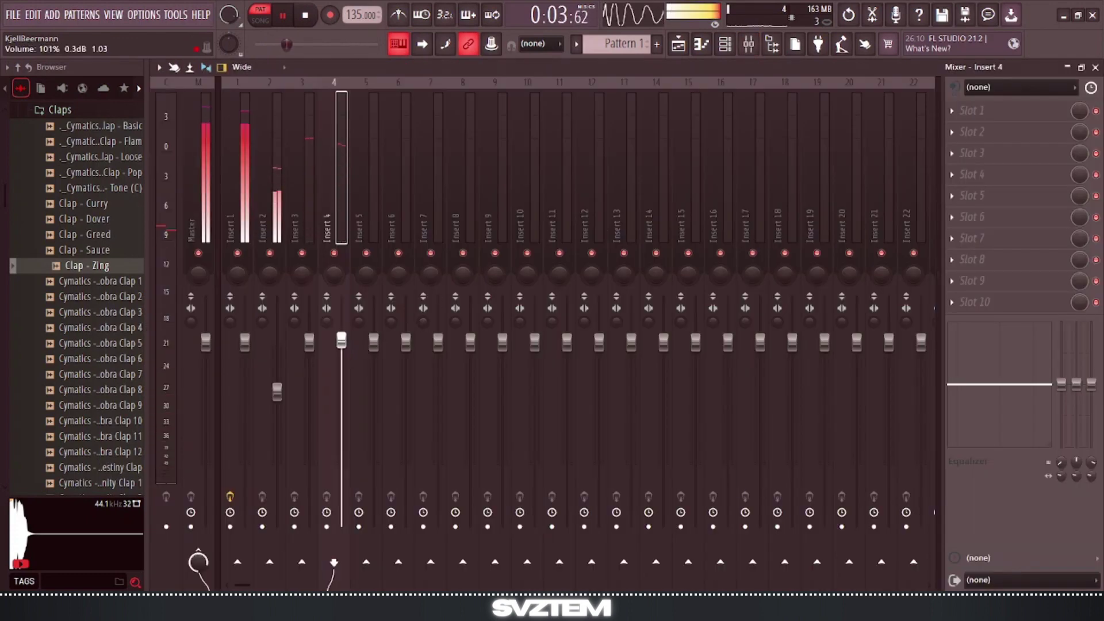
pyautogui.moveTo(309, 343)
pyautogui.mouseDown()
pyautogui.moveTo(311, 356)
pyautogui.moveTo(342, 352)
pyautogui.moveTo(342, 368)
pyautogui.moveTo(311, 353)
pyautogui.mouseUp()
pyautogui.click(341, 365)
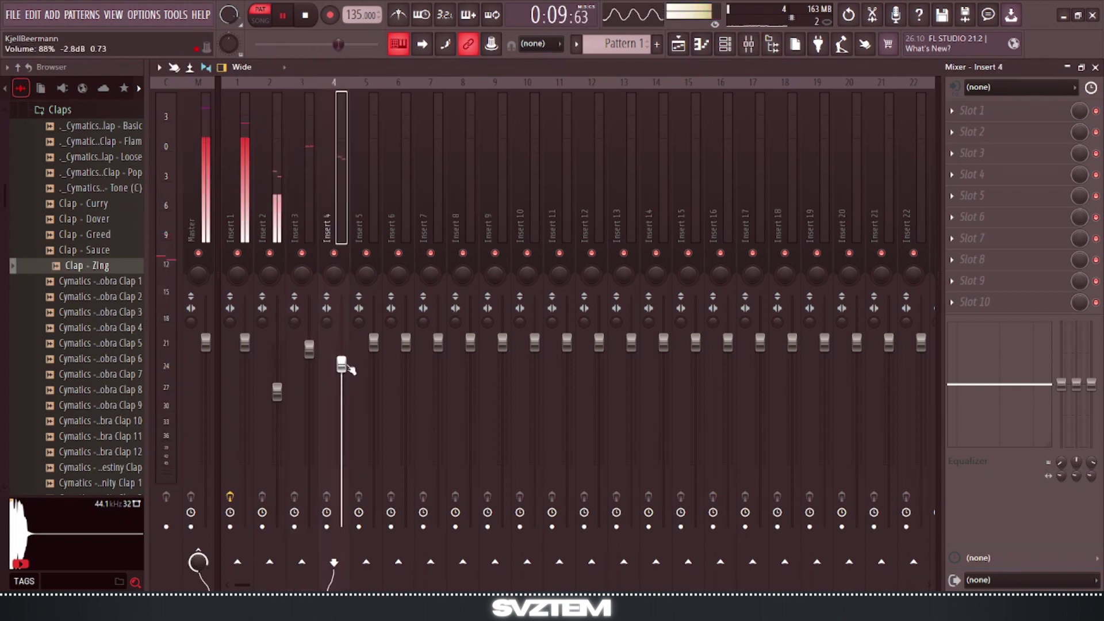
pyautogui.click(313, 347)
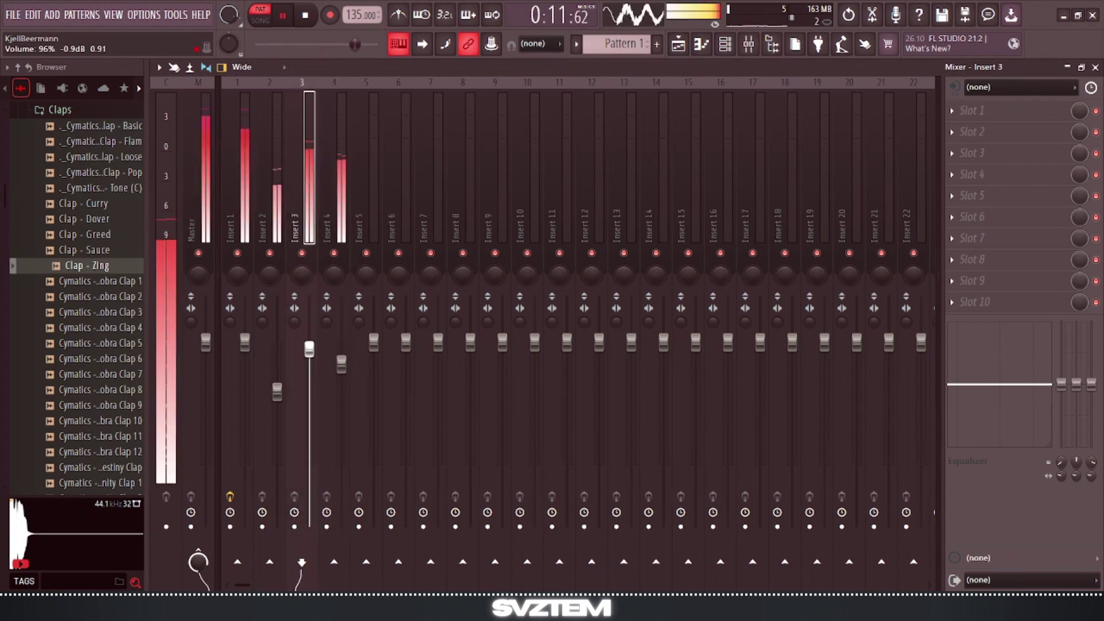
# Show the playlist with the channel rack, and collapse the Claps and Drums & One Shots folders in the browser.
pyautogui.click(679, 44)
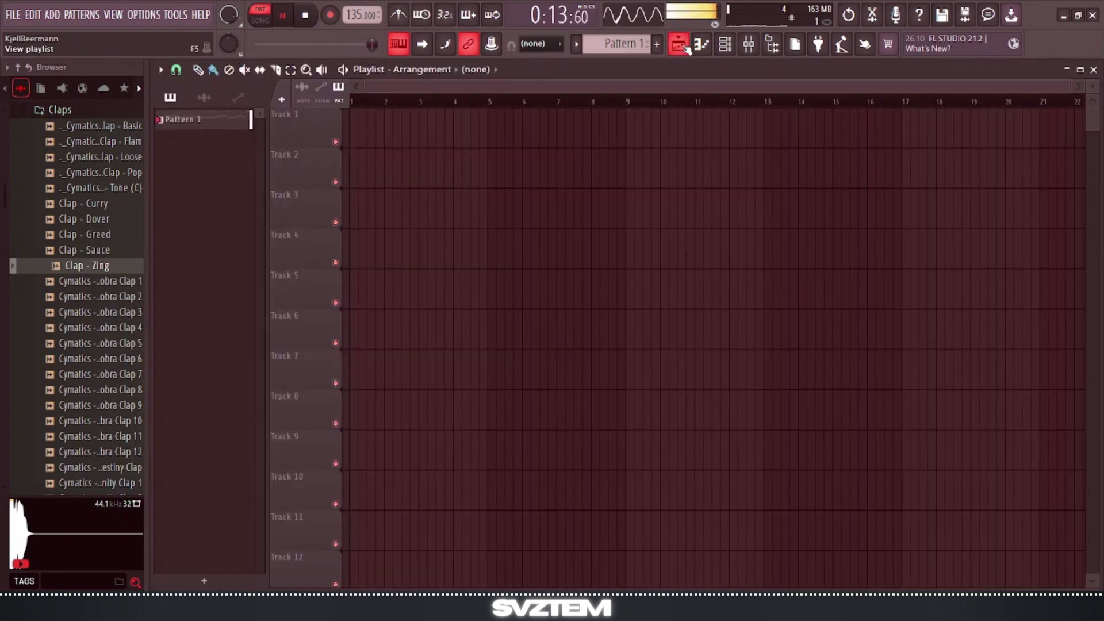
pyautogui.click(726, 44)
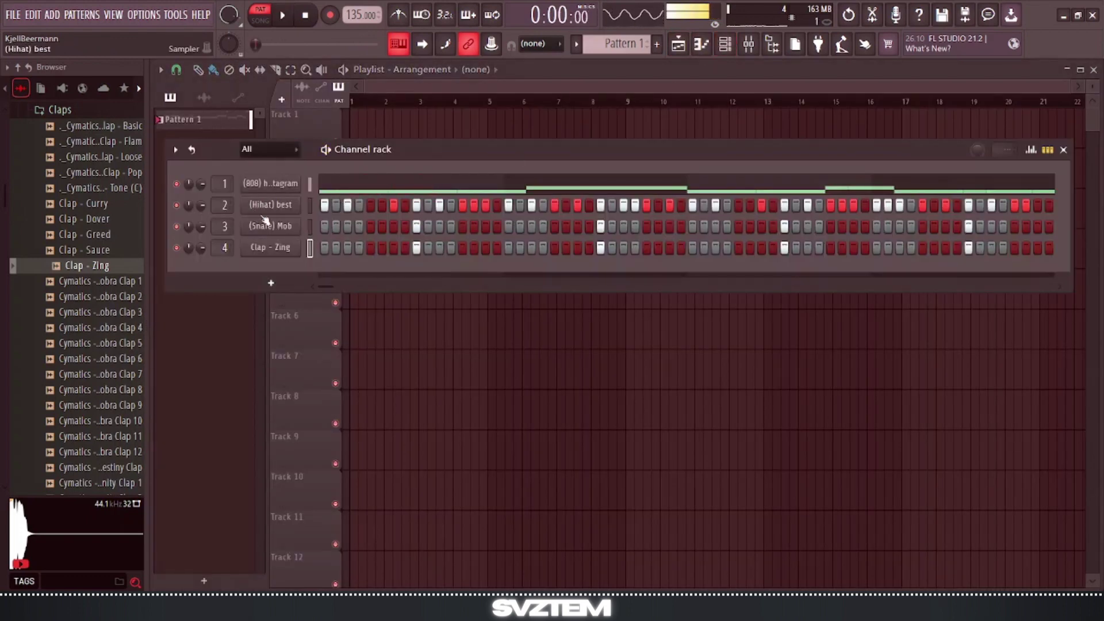
pyautogui.scroll(1, 83, 230)
pyautogui.click(72, 173)
pyautogui.scroll(5, 105, 296)
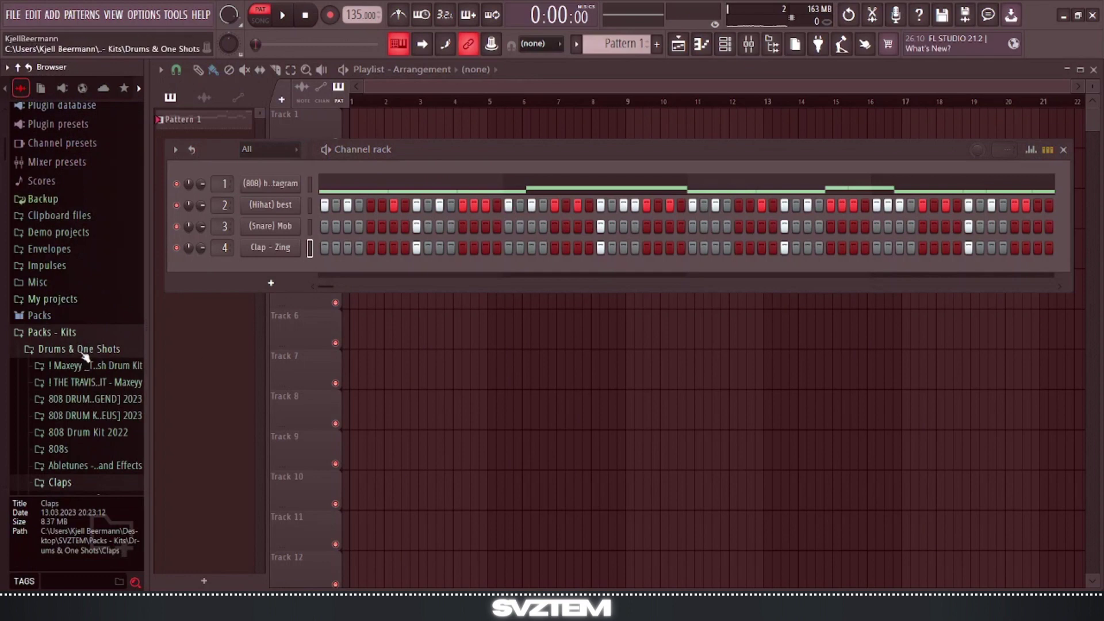
pyautogui.scroll(-3, 90, 305)
pyautogui.click(89, 230)
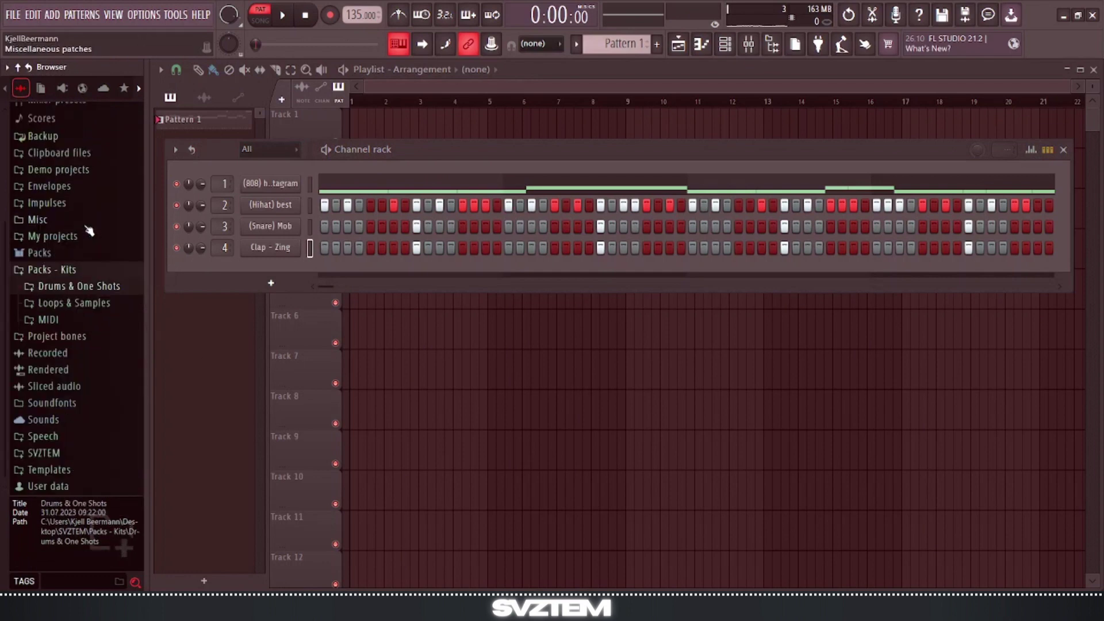
# Look at the plugin database, and open the LEAD folder of TRAP ONE SHOT KIT - [RIP] 2023 under Drums & One Shots.
pyautogui.click(61, 89)
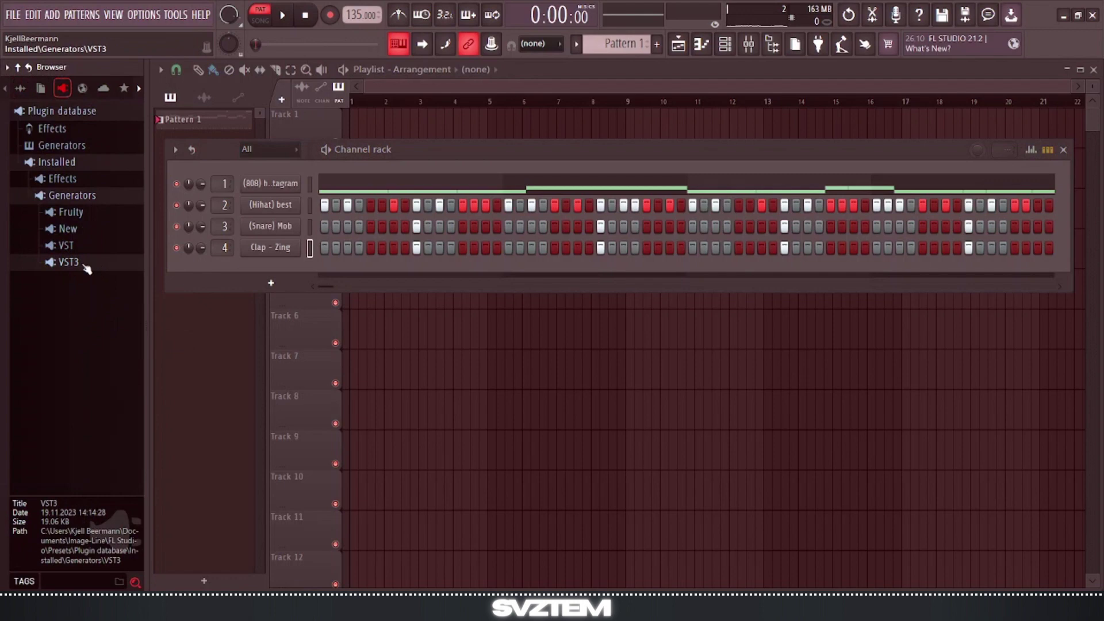
pyautogui.click(24, 88)
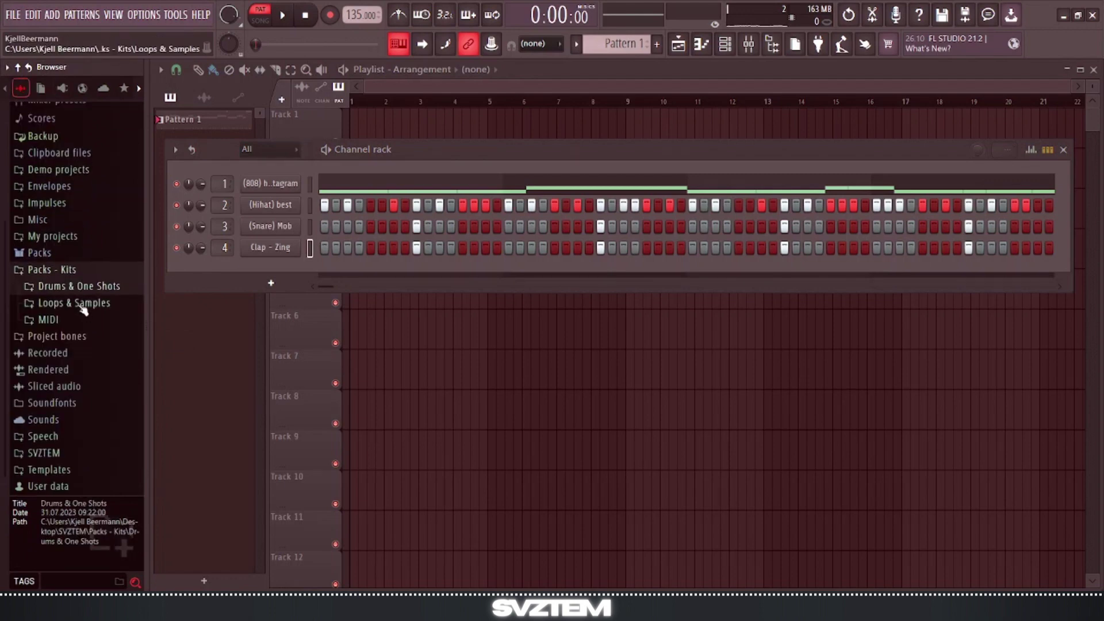
pyautogui.click(76, 285)
pyautogui.scroll(-5, 86, 341)
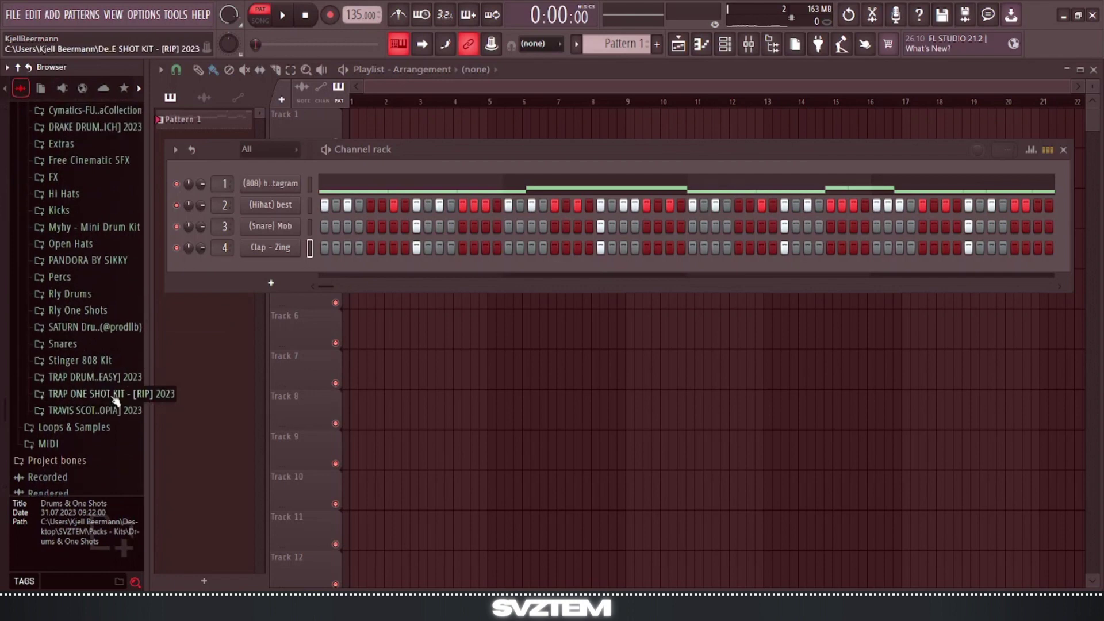
pyautogui.click(116, 395)
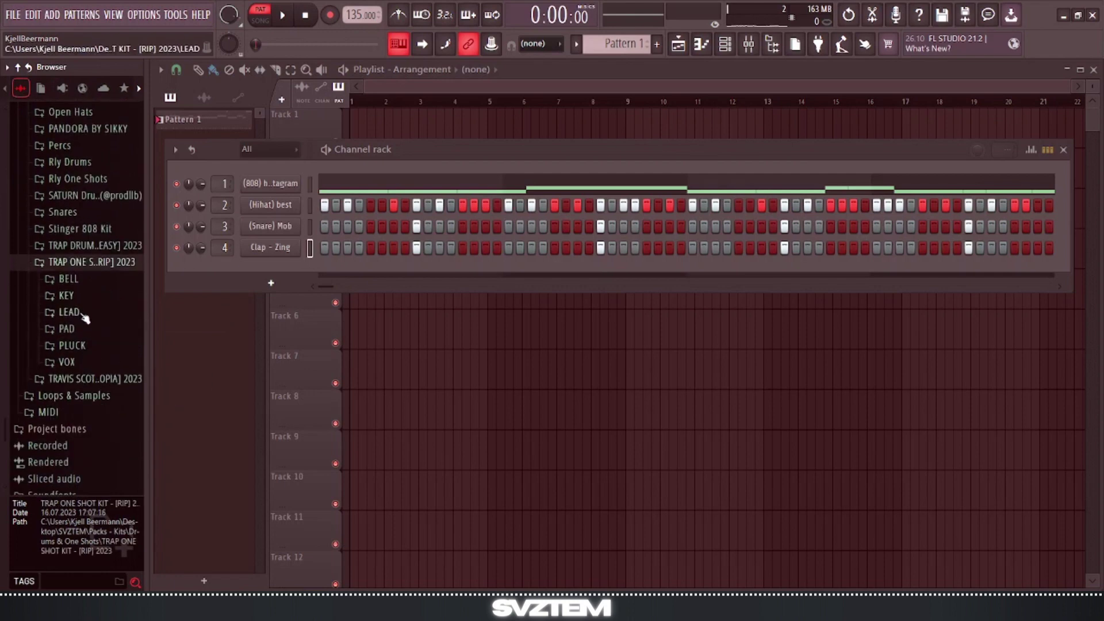
pyautogui.click(82, 314)
# Audition the LEAD - [RIP] IRAD BEATS samples from number 5 down to number 1.
pyautogui.click(103, 393)
pyautogui.click(106, 377)
pyautogui.click(107, 362)
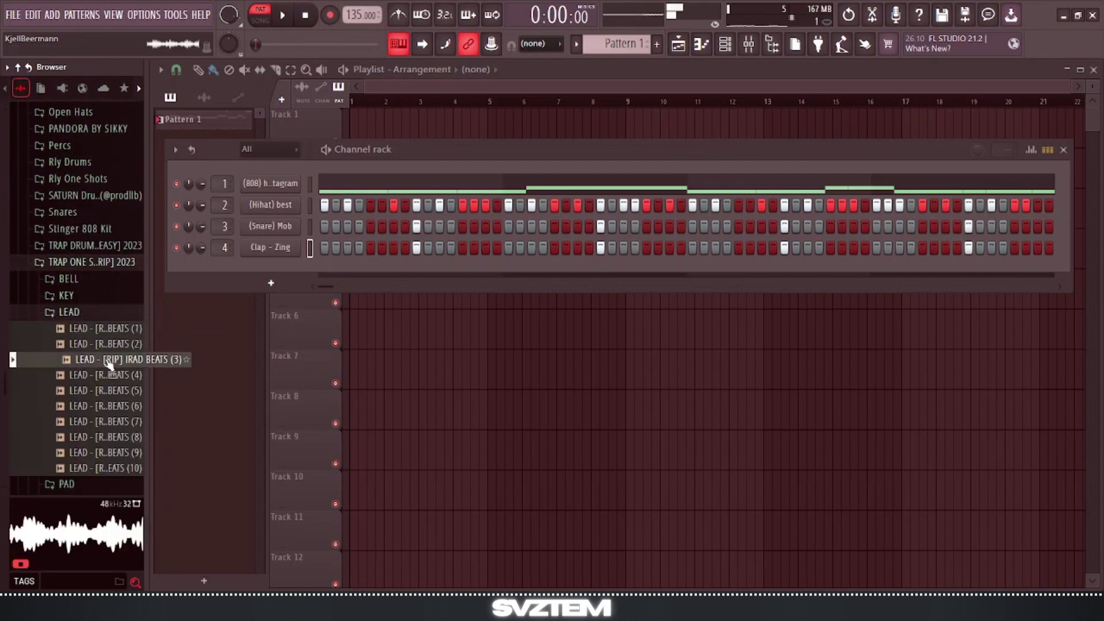
pyautogui.click(110, 344)
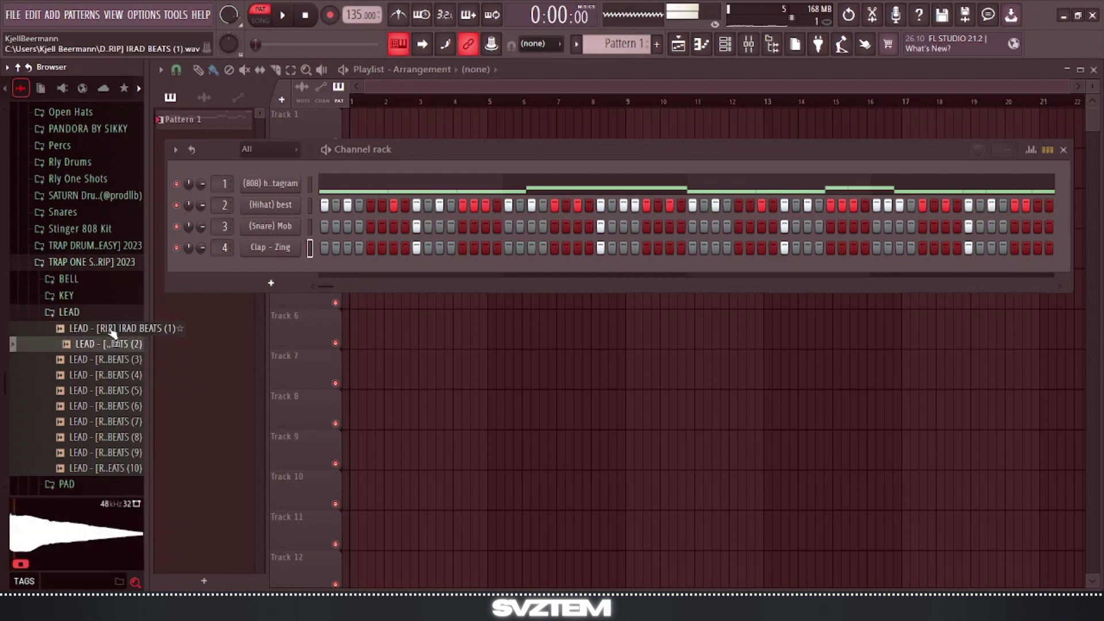
pyautogui.click(110, 330)
# Add LEAD - [RIP] IRAD BEATS (1) as a new channel and open its piano roll around the C5 octave.
pyautogui.moveTo(101, 325); pyautogui.dragTo(238, 273)
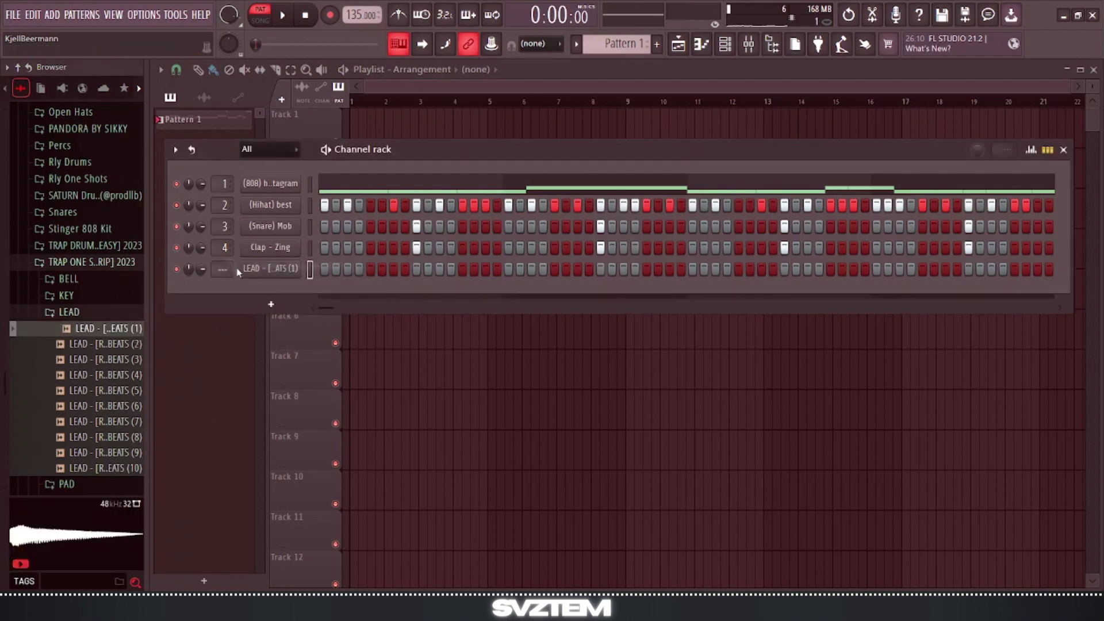
pyautogui.rightClick(291, 271)
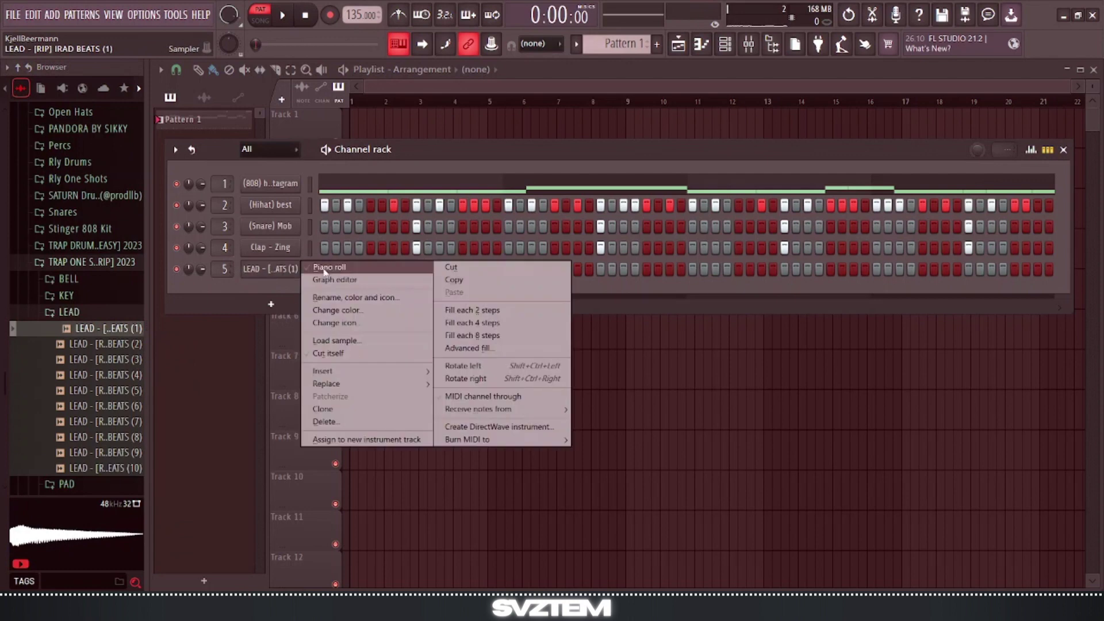
pyautogui.click(313, 267)
pyautogui.scroll(5, 201, 272)
pyautogui.scroll(-4, 219, 311)
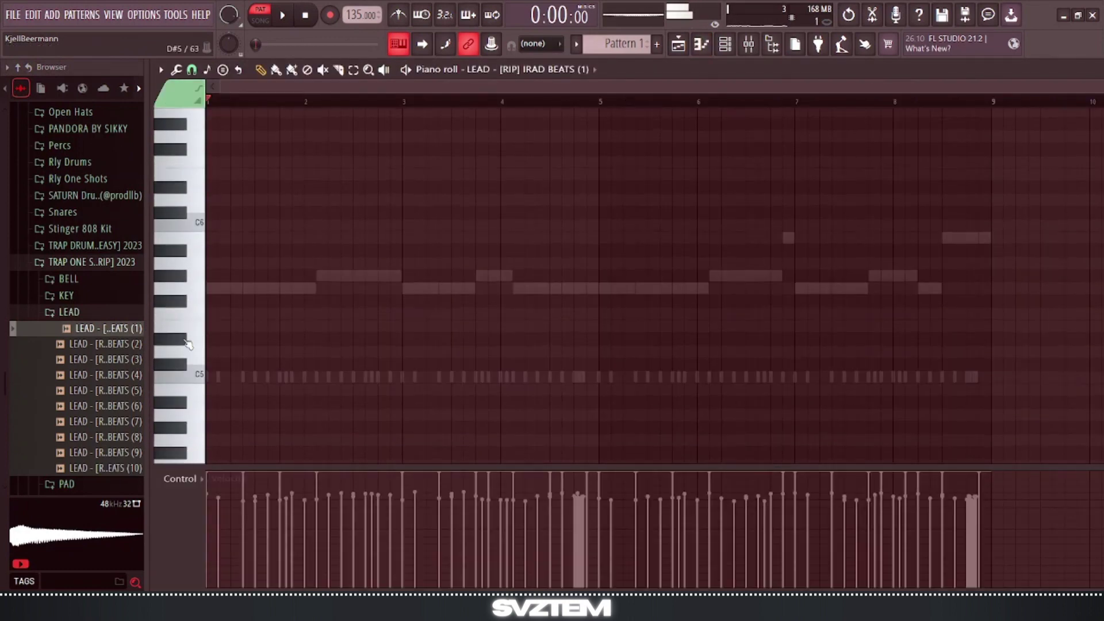
# Audition the lead's keys C5, D#5 and A#4 against the playing pattern.
pyautogui.press('space')
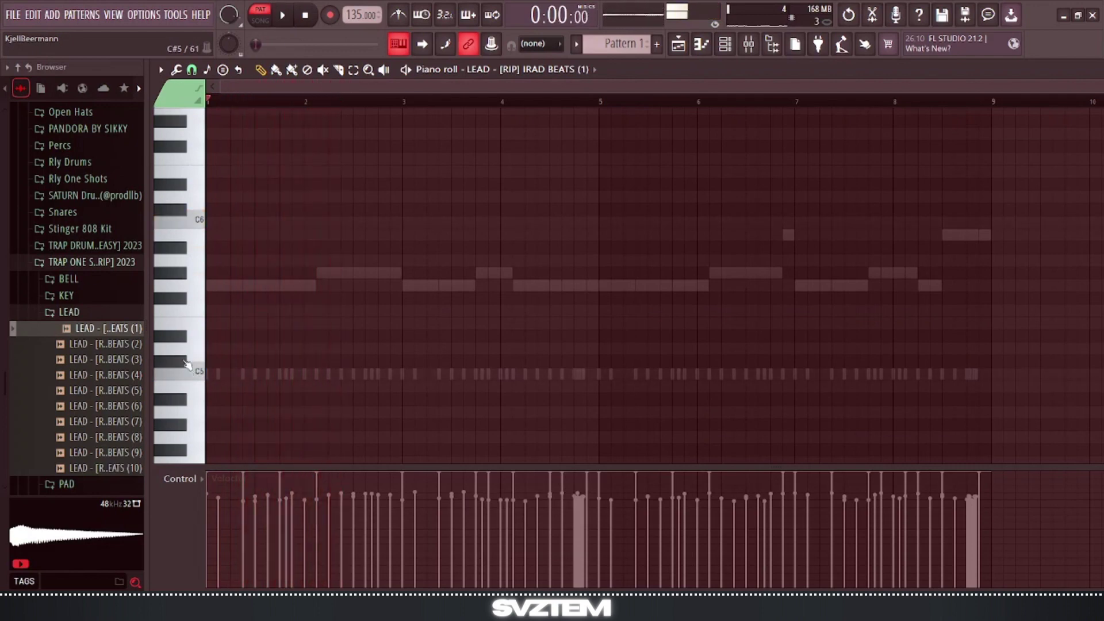
pyautogui.press('space')
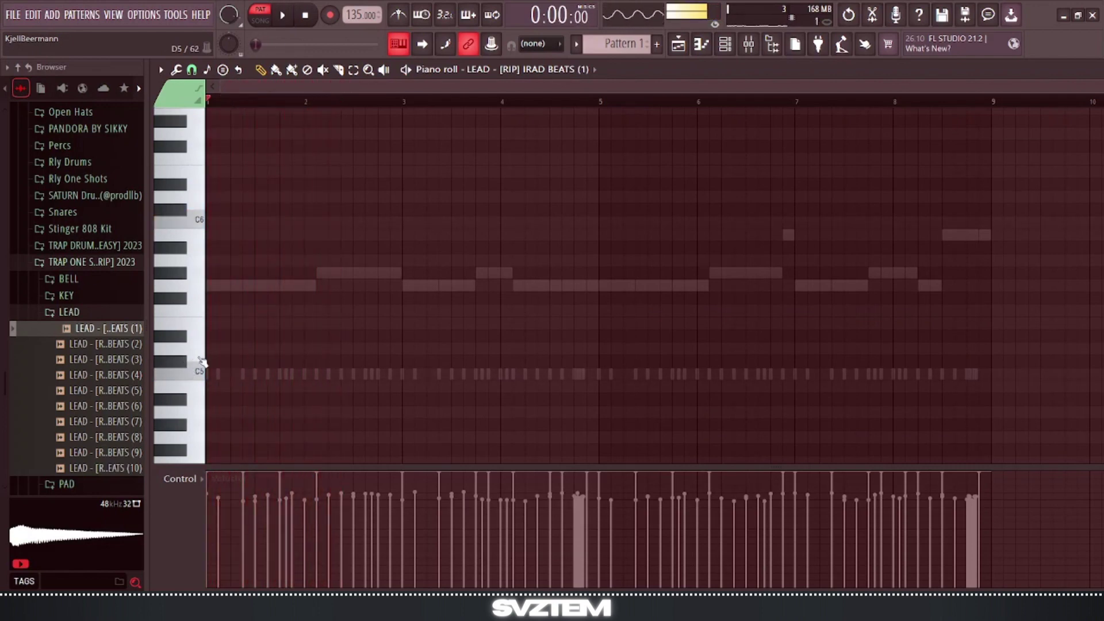
pyautogui.click(200, 374)
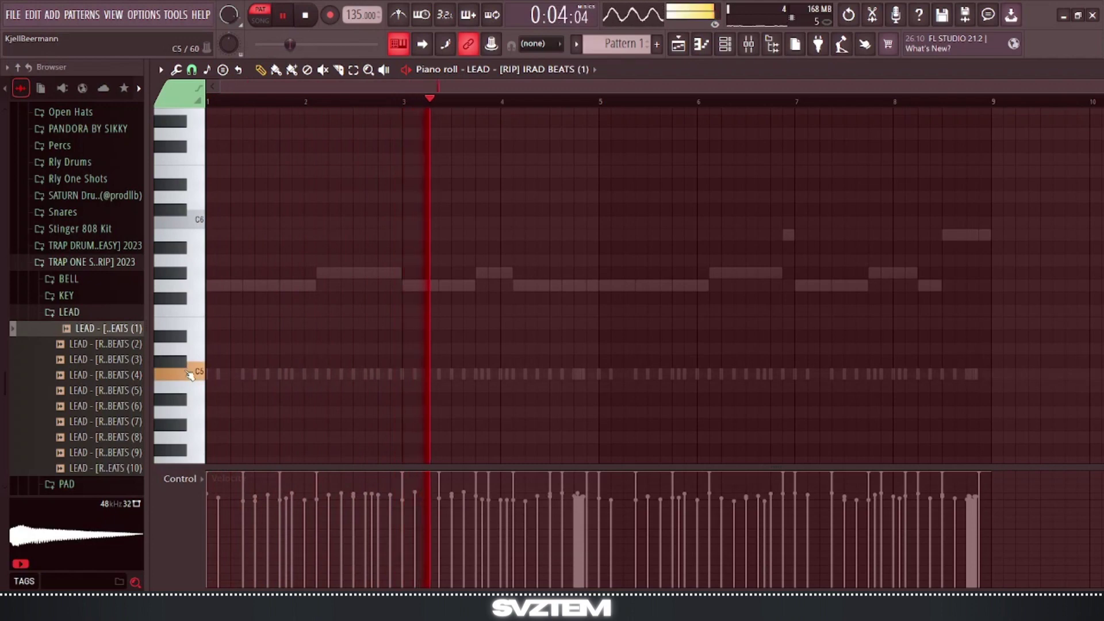
pyautogui.click(179, 339)
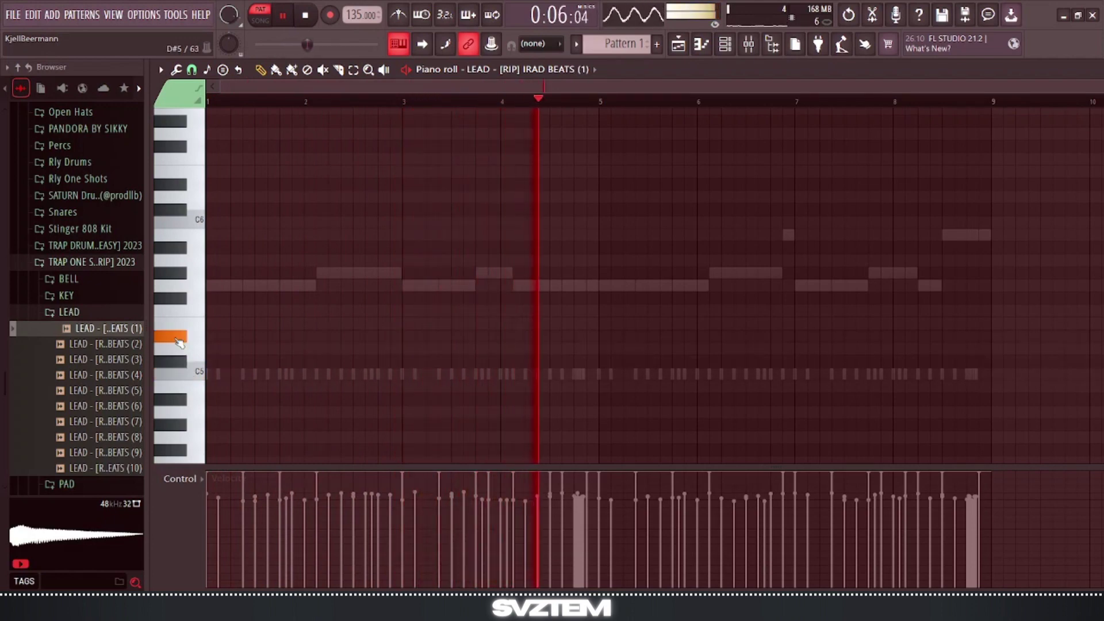
pyautogui.click(190, 403)
pyautogui.click(185, 401)
pyautogui.press('space')
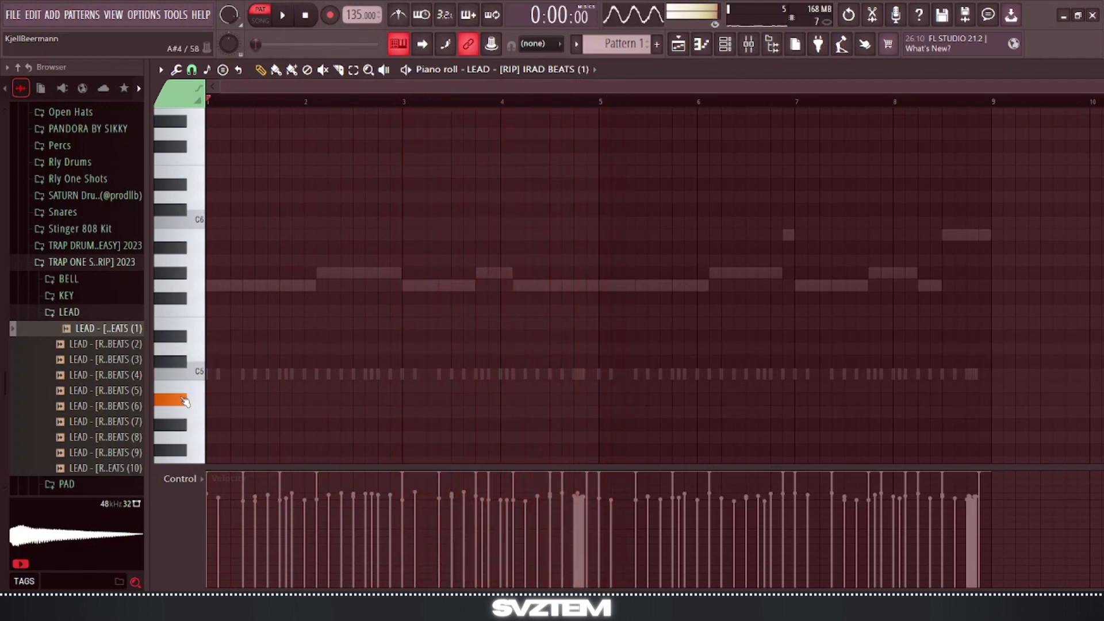
# Test A#4 with the pattern and draw an A#4 lead note about two steps long at the start of bar 1.
pyautogui.click(185, 401)
pyautogui.press('space')
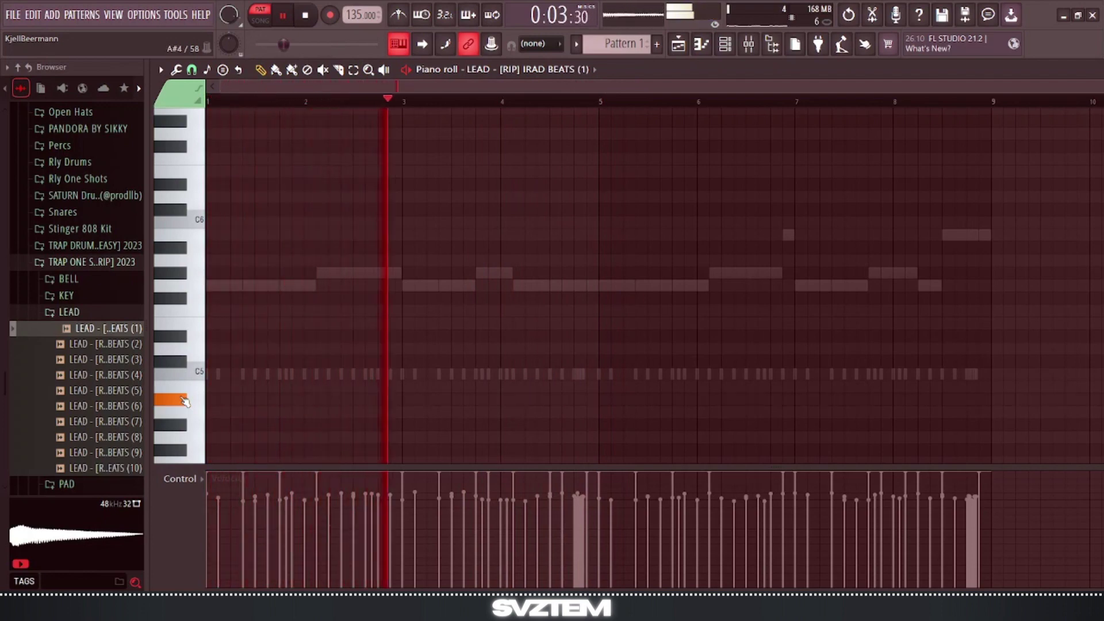
pyautogui.press('space')
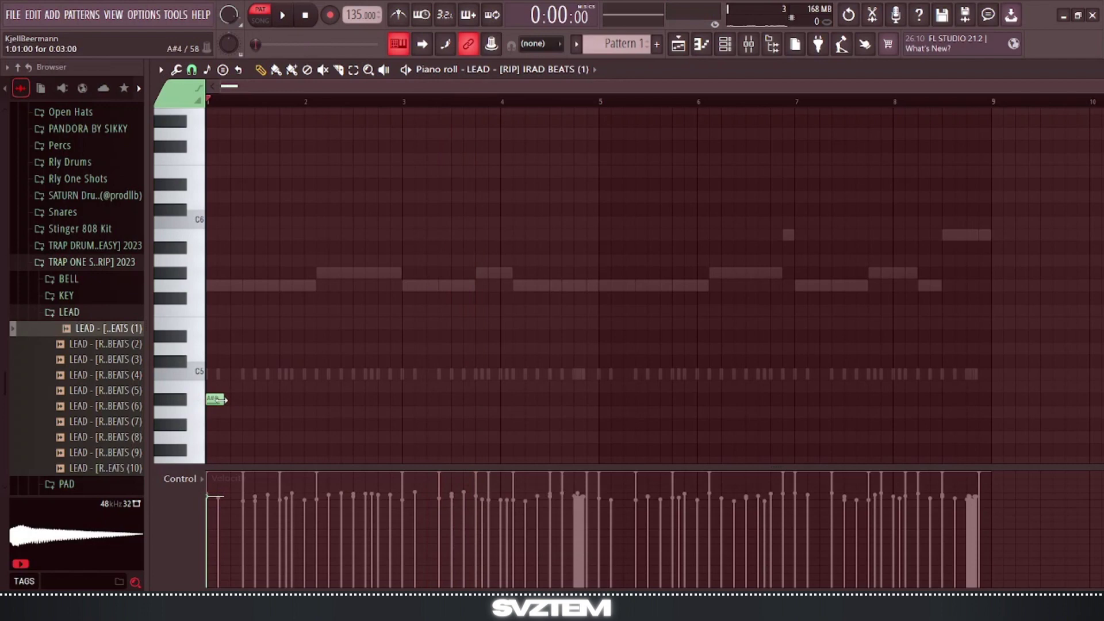
pyautogui.keyDown('ctrl'); pyautogui.scroll(3, 213, 400); pyautogui.keyUp('ctrl')
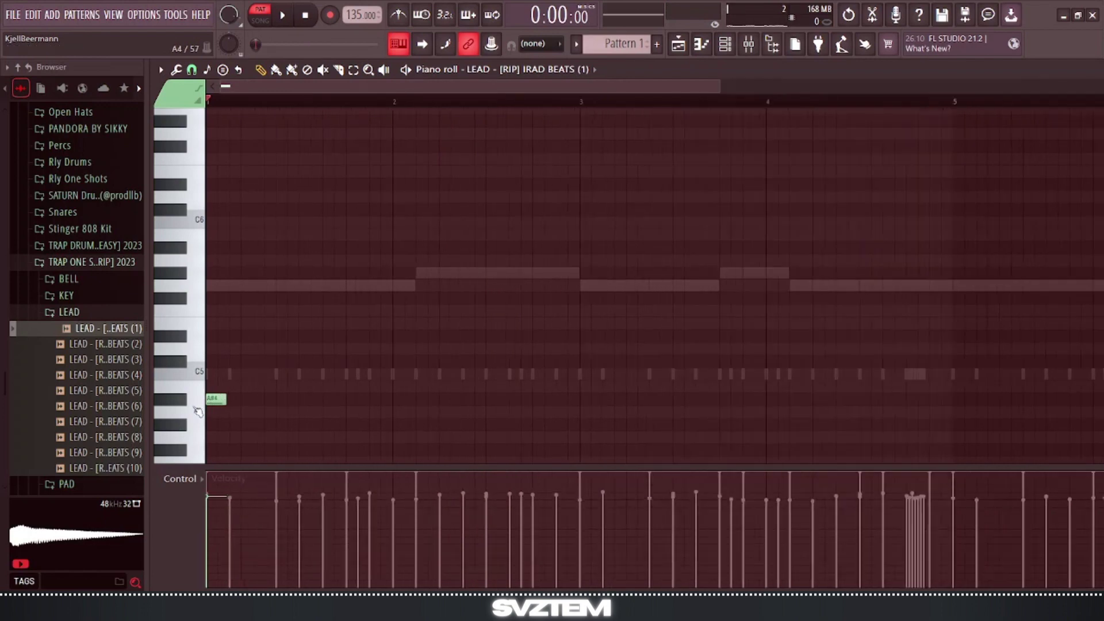
# Audition D#5 and F5 against the pattern and draw an F5 lead note right after the A#4 note.
pyautogui.press('space')
pyautogui.click(182, 340)
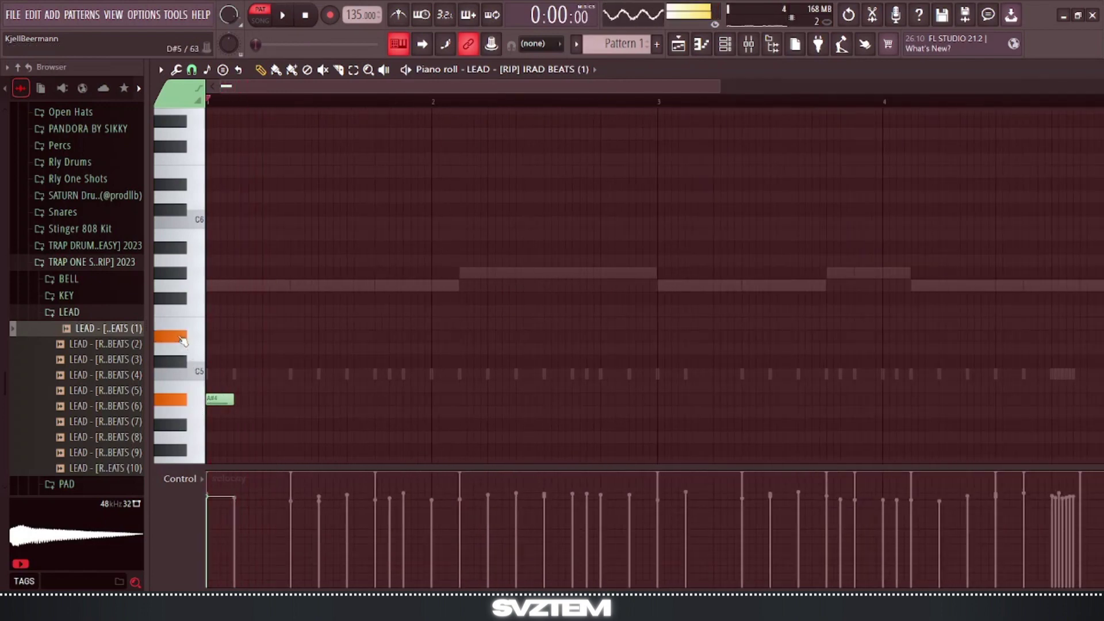
pyautogui.press('space')
pyautogui.press('space')
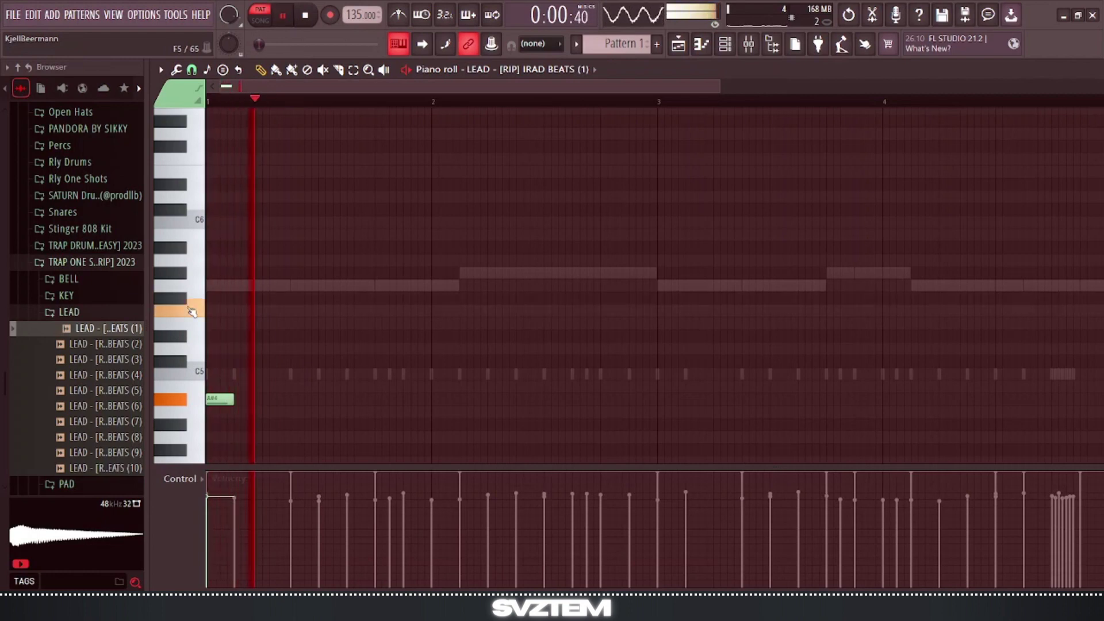
pyautogui.press('space')
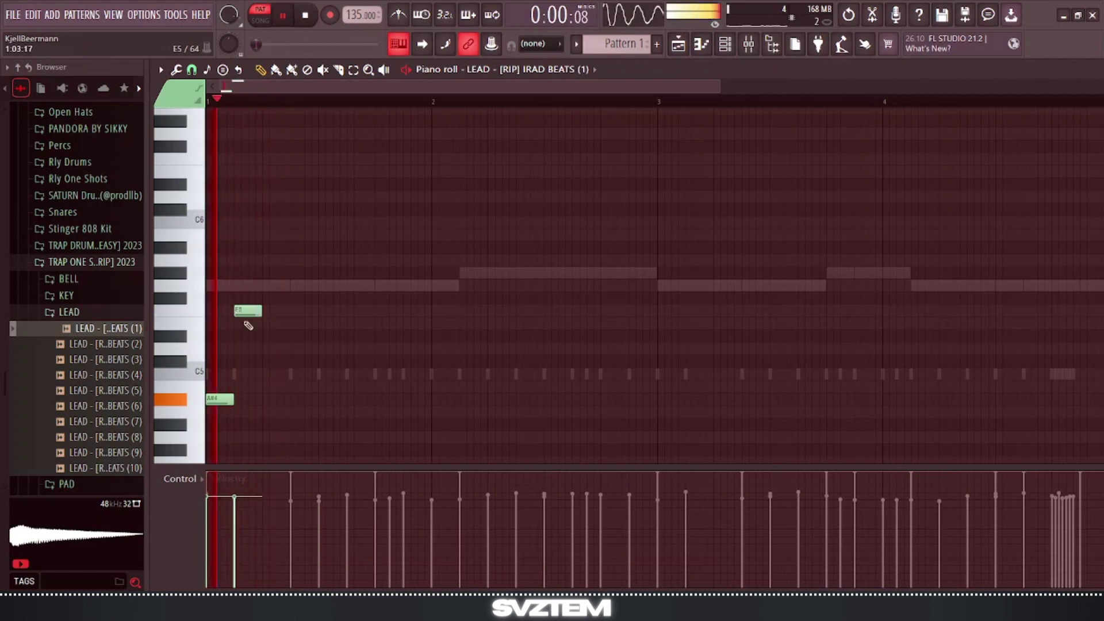
# Replace the F5 lead note with C5 and add a C#5 note directly after it, checking against the playing pattern.
pyautogui.press('space')
pyautogui.press('space')
pyautogui.press('space')
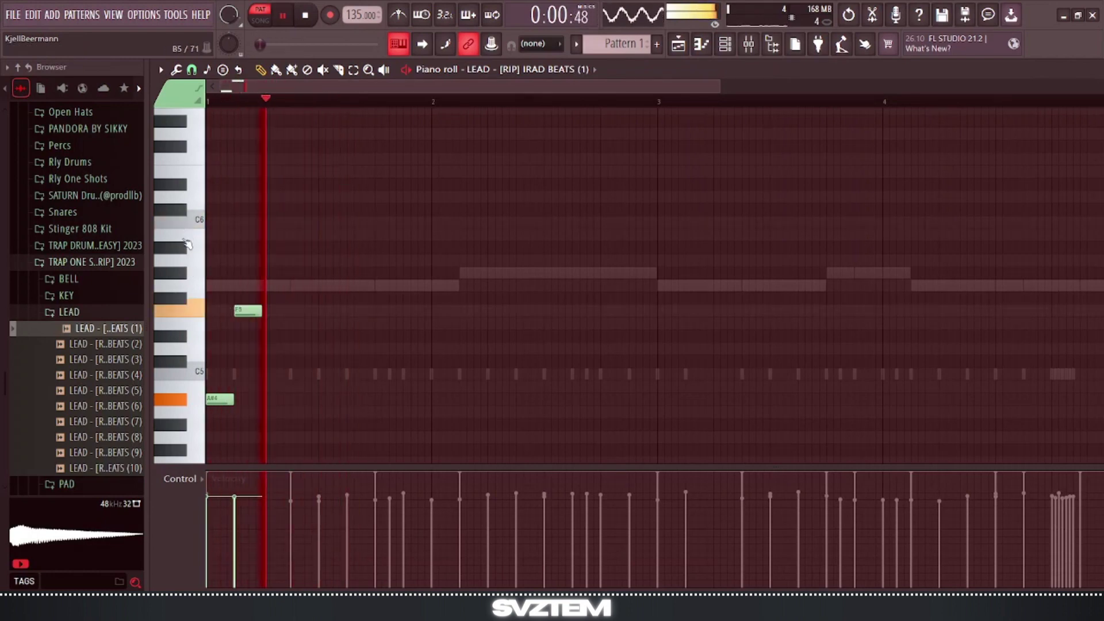
pyautogui.press('space')
pyautogui.press('space')
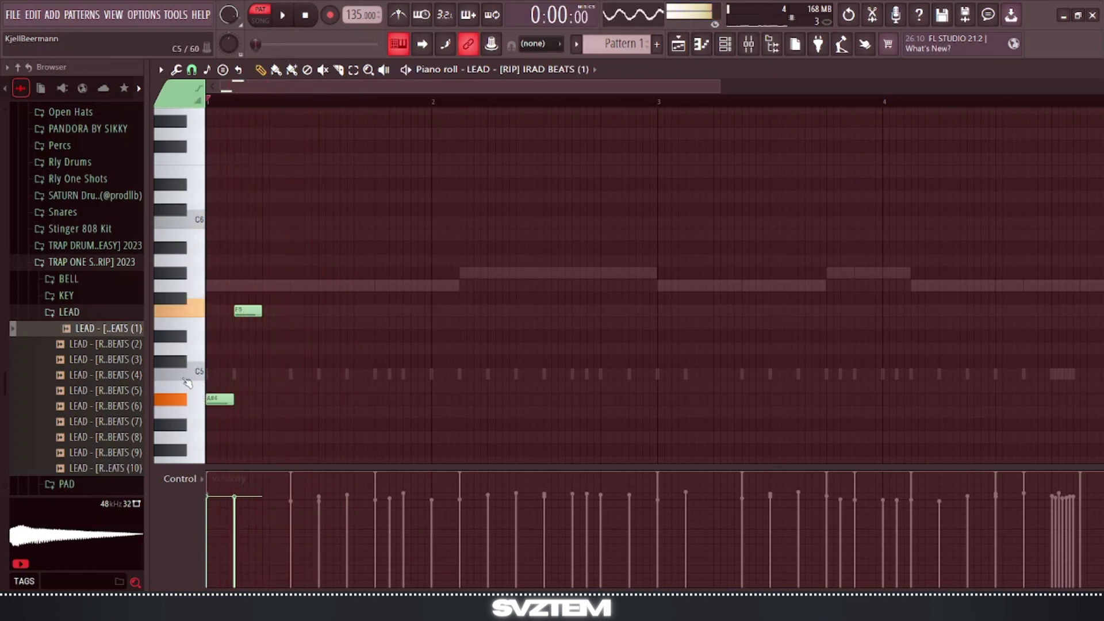
pyautogui.press('space')
pyautogui.press('space')
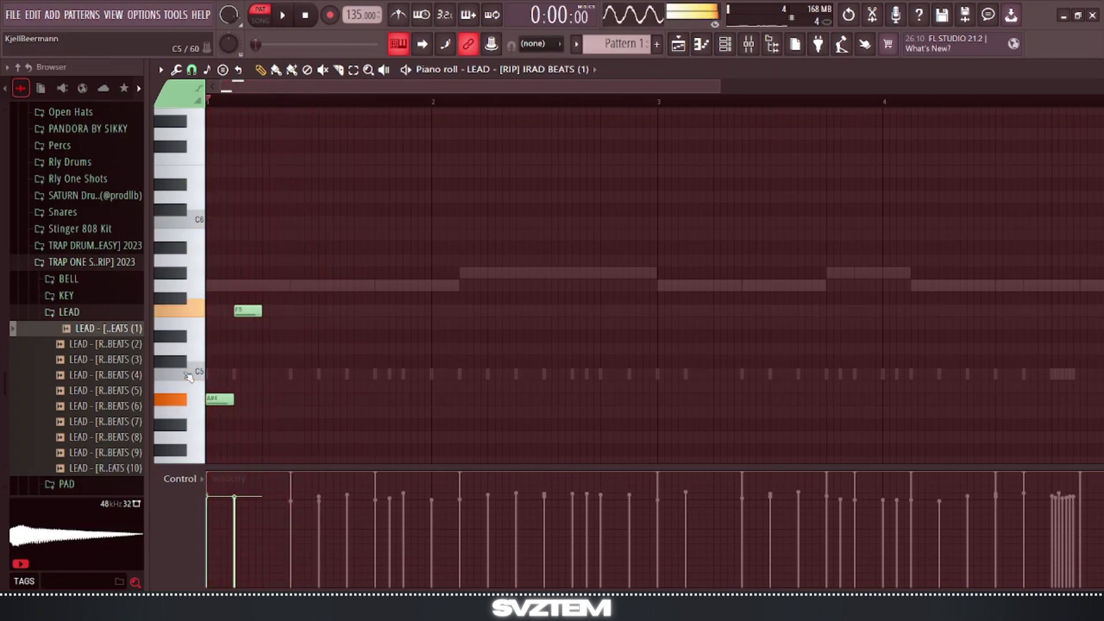
pyautogui.press('space')
pyautogui.press('space')
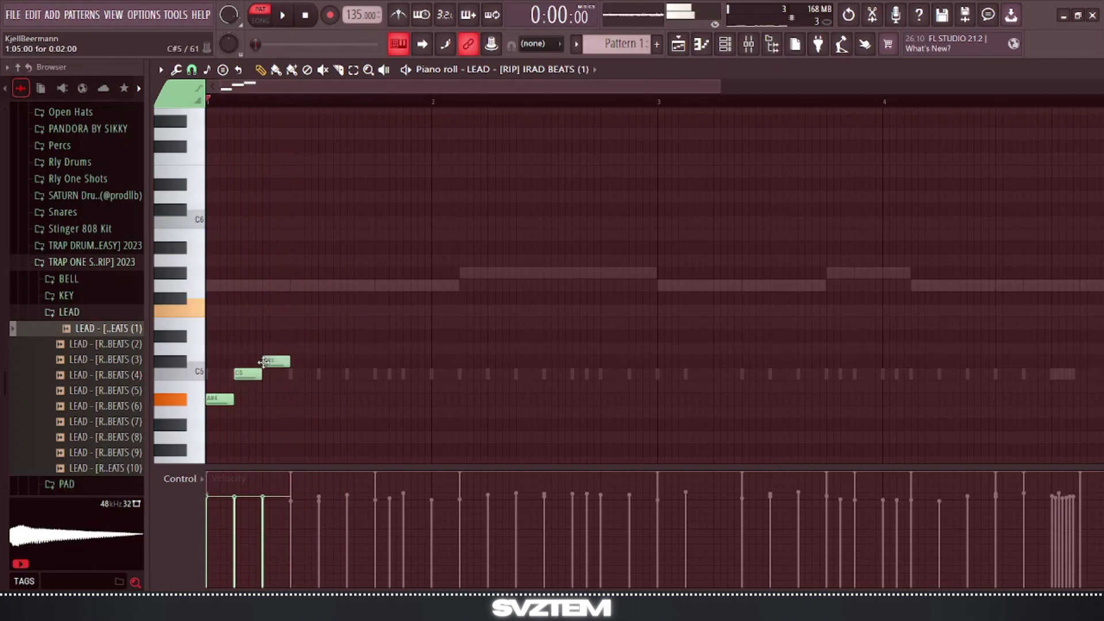
pyautogui.press('space')
pyautogui.press('space')
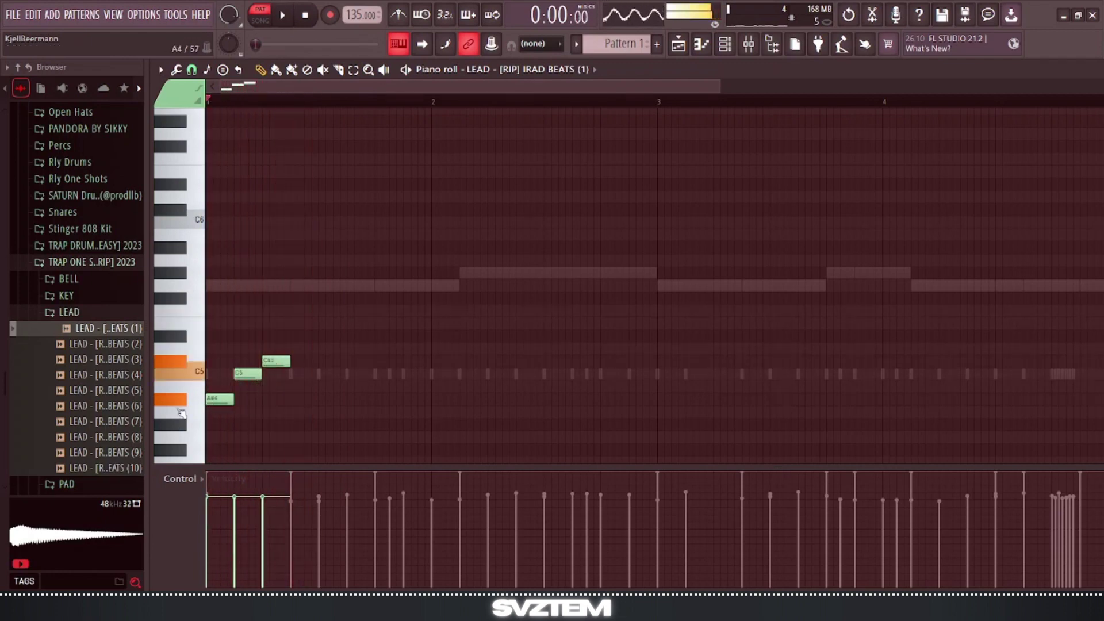
# Try LEAD - [RIP] IRAD BEATS (2) and (3) as replacement samples on the lead channel.
pyautogui.scroll(2, 176, 410)
pyautogui.scroll(-2, 312, 361)
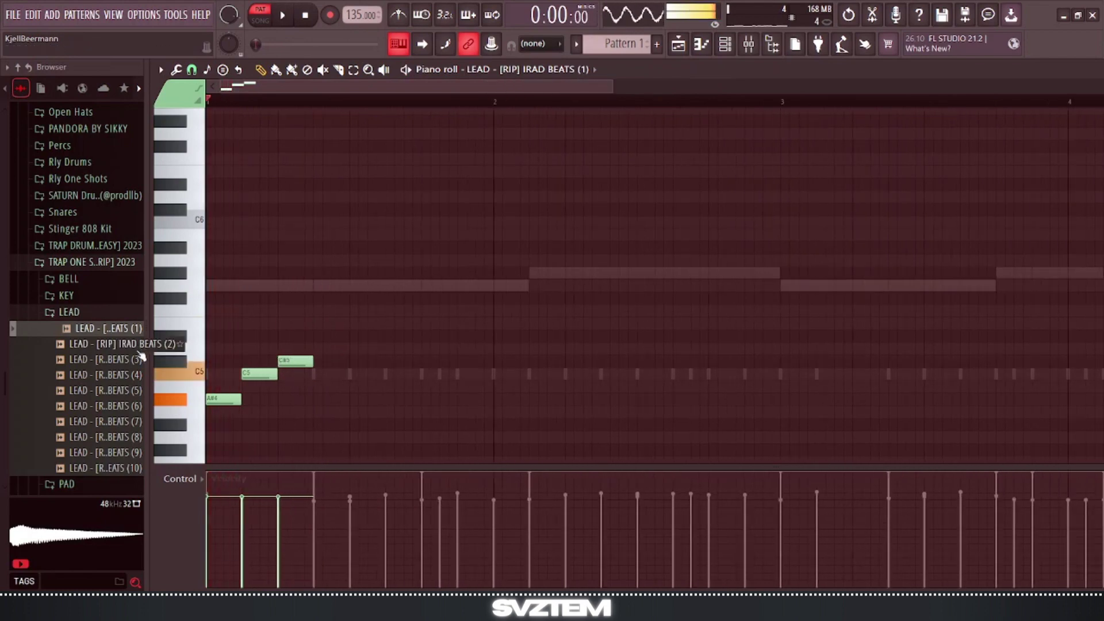
pyautogui.click(726, 43)
pyautogui.click(95, 348)
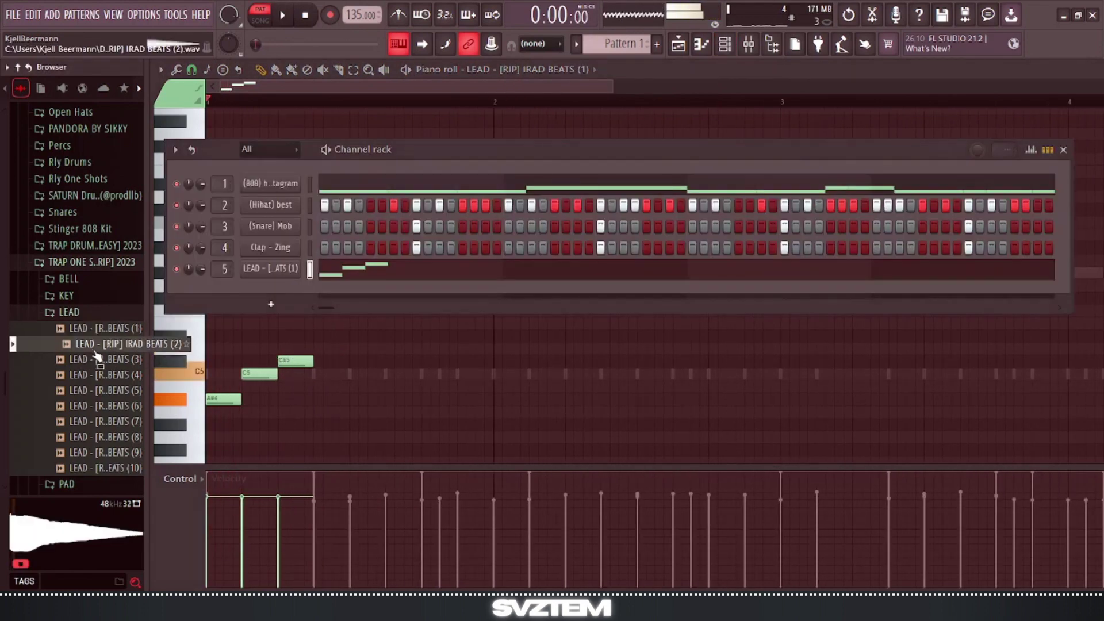
pyautogui.moveTo(100, 352); pyautogui.dragTo(265, 274)
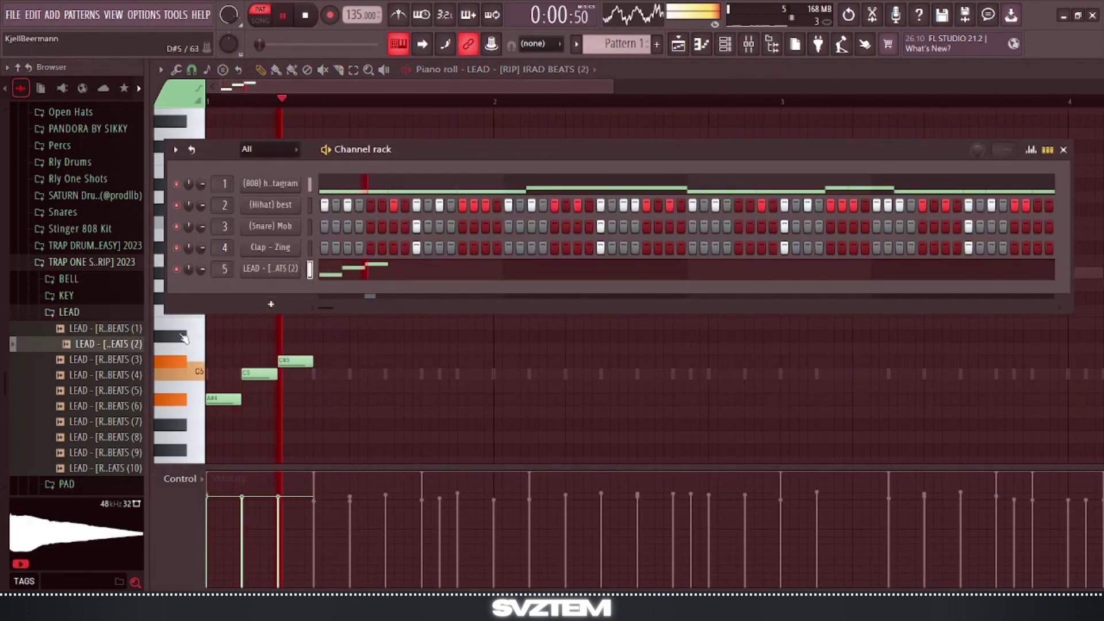
pyautogui.click(118, 360)
pyautogui.moveTo(253, 312); pyautogui.dragTo(269, 271)
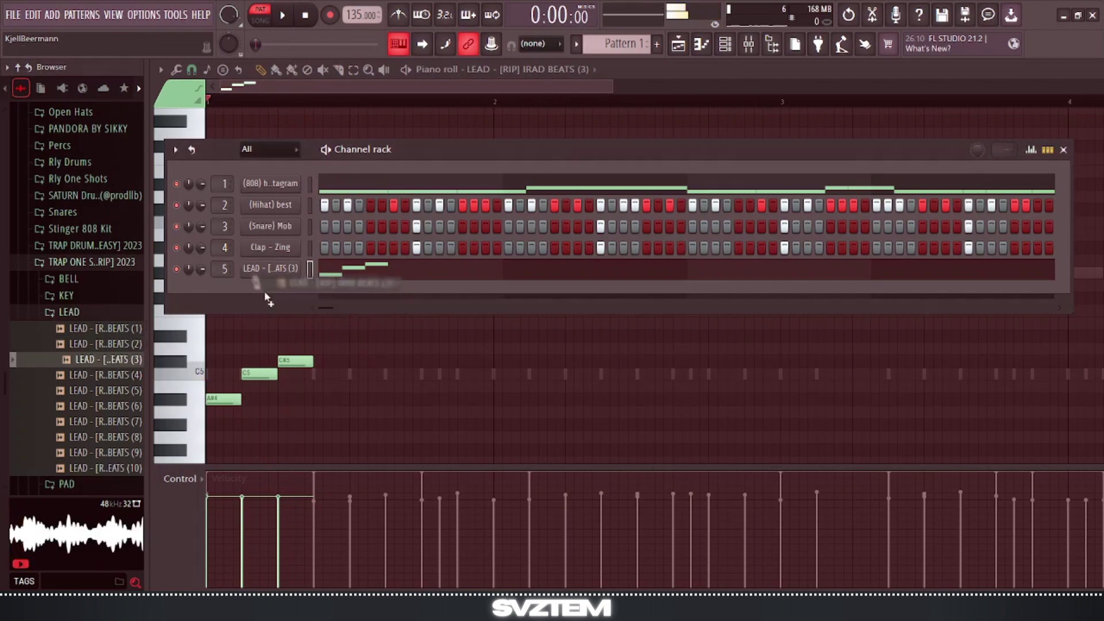
# Audition the LEAD - [RIP] IRAD BEATS samples from number 4 to 10 and load (10) into the lead channel.
pyautogui.click(109, 375)
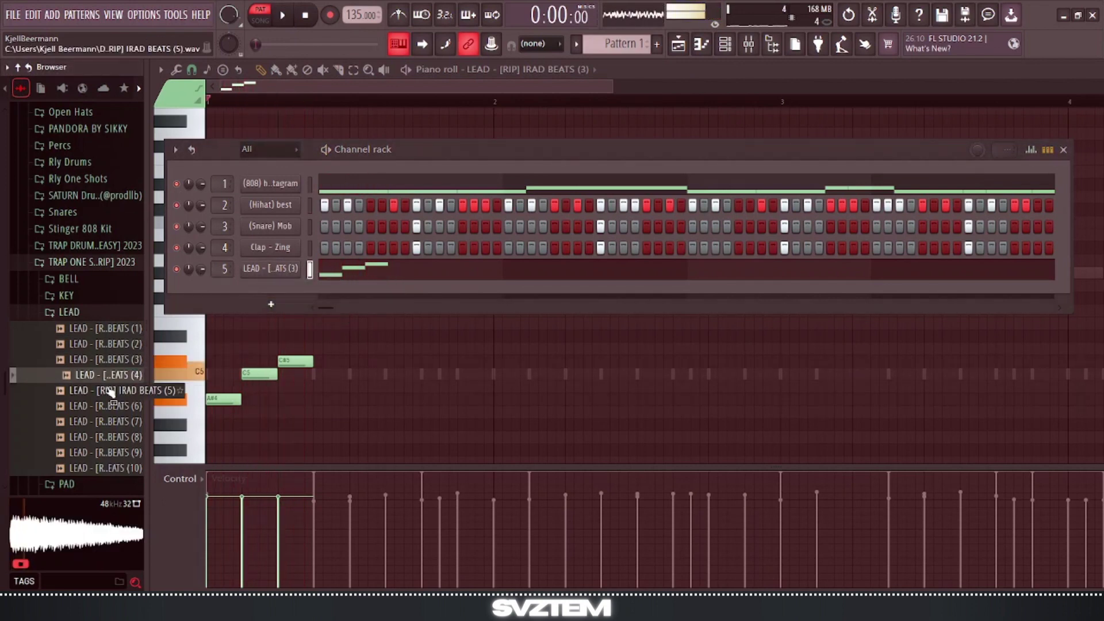
pyautogui.click(109, 392)
pyautogui.click(116, 407)
pyautogui.click(118, 422)
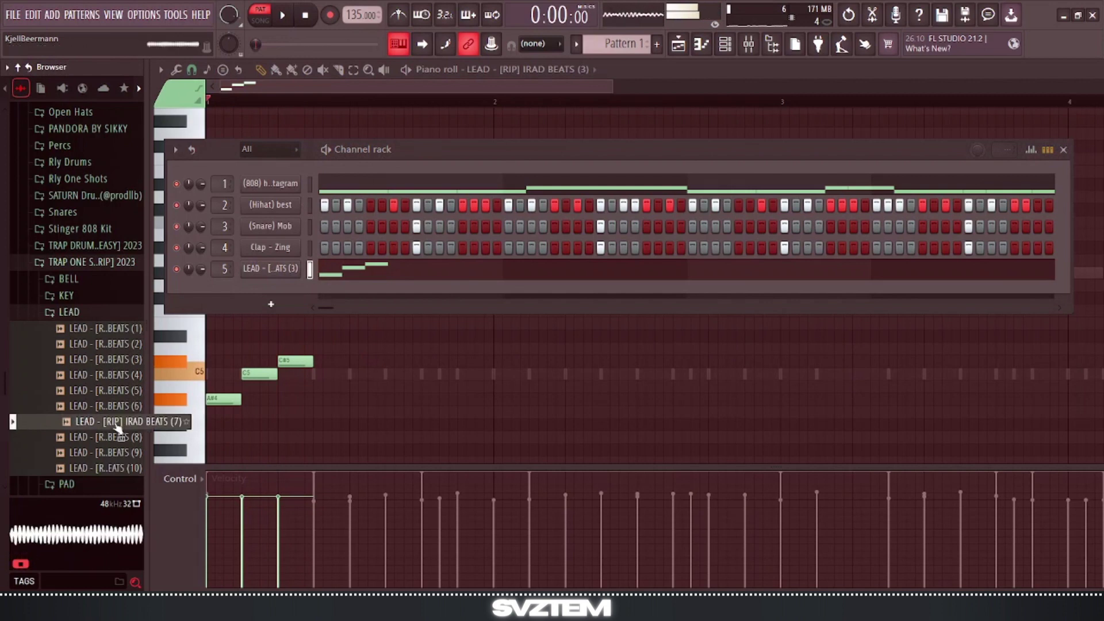
pyautogui.click(117, 439)
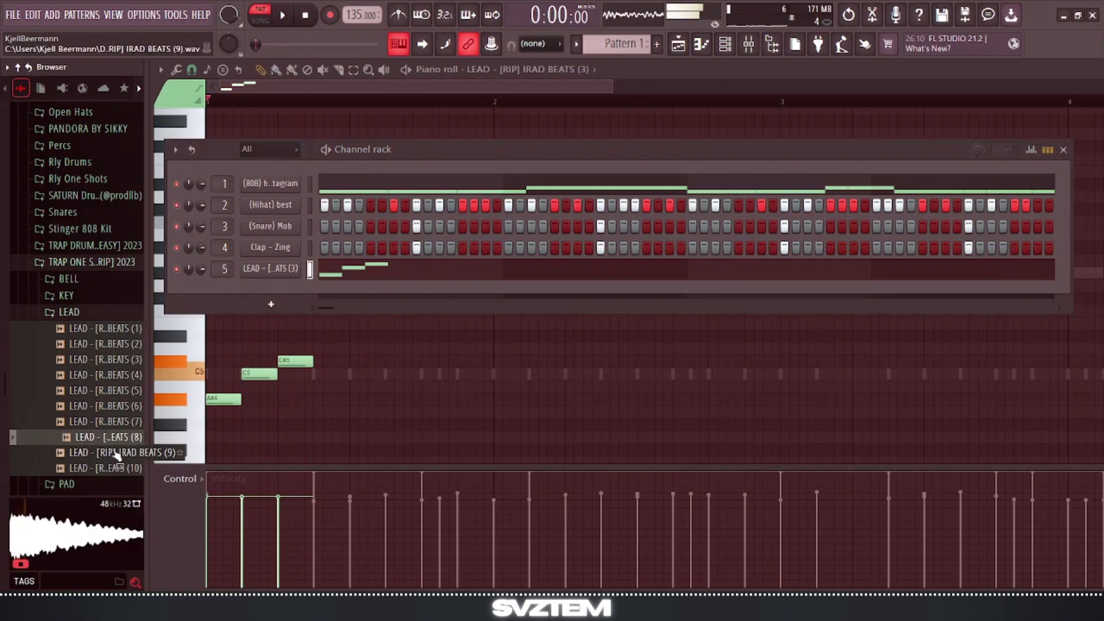
pyautogui.click(119, 453)
pyautogui.click(120, 468)
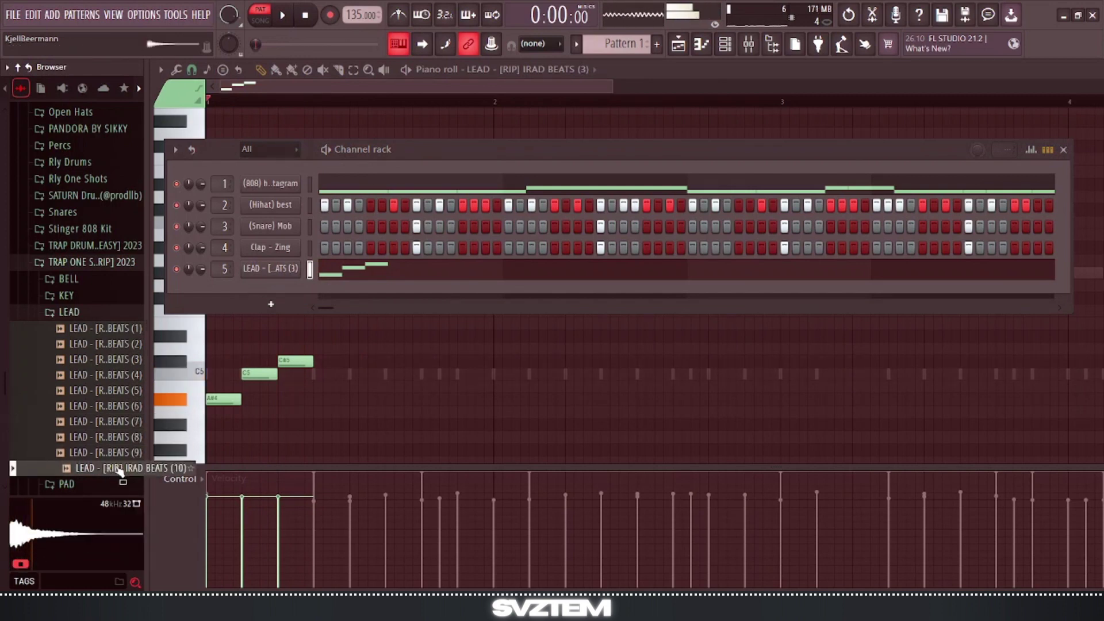
pyautogui.moveTo(120, 471); pyautogui.dragTo(269, 274)
# Enable the lead channel's volume envelope and set its release time to about 31%.
pyautogui.rightClick(278, 274)
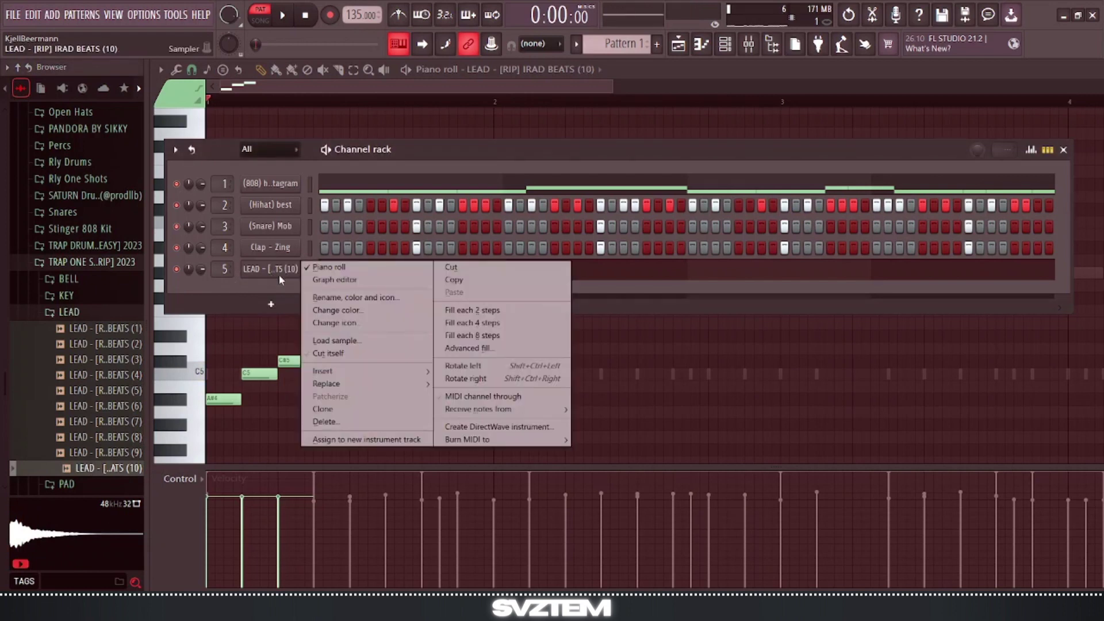
pyautogui.click(273, 271)
pyautogui.click(272, 271)
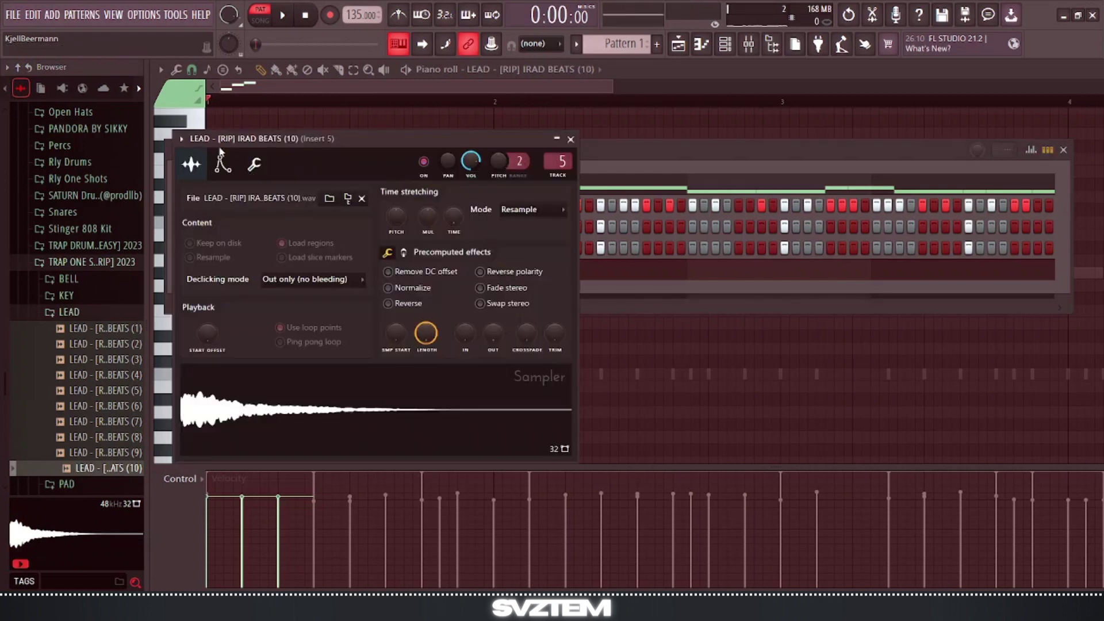
pyautogui.click(226, 164)
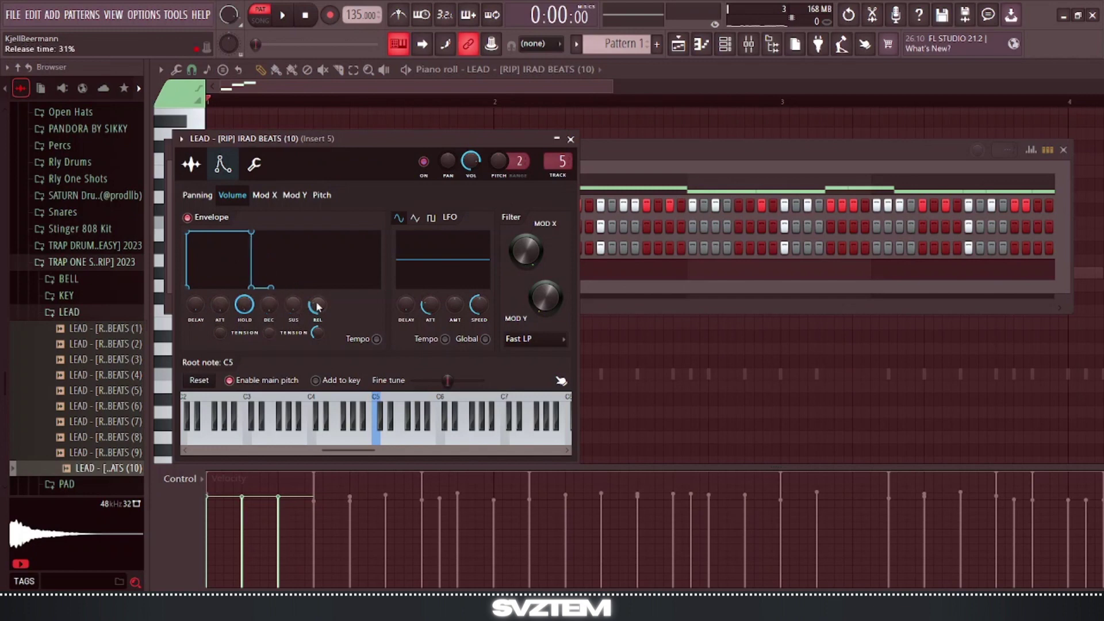
pyautogui.click(571, 140)
# Transpose all three lead notes up one octave so that they start on A#5.
pyautogui.press('space')
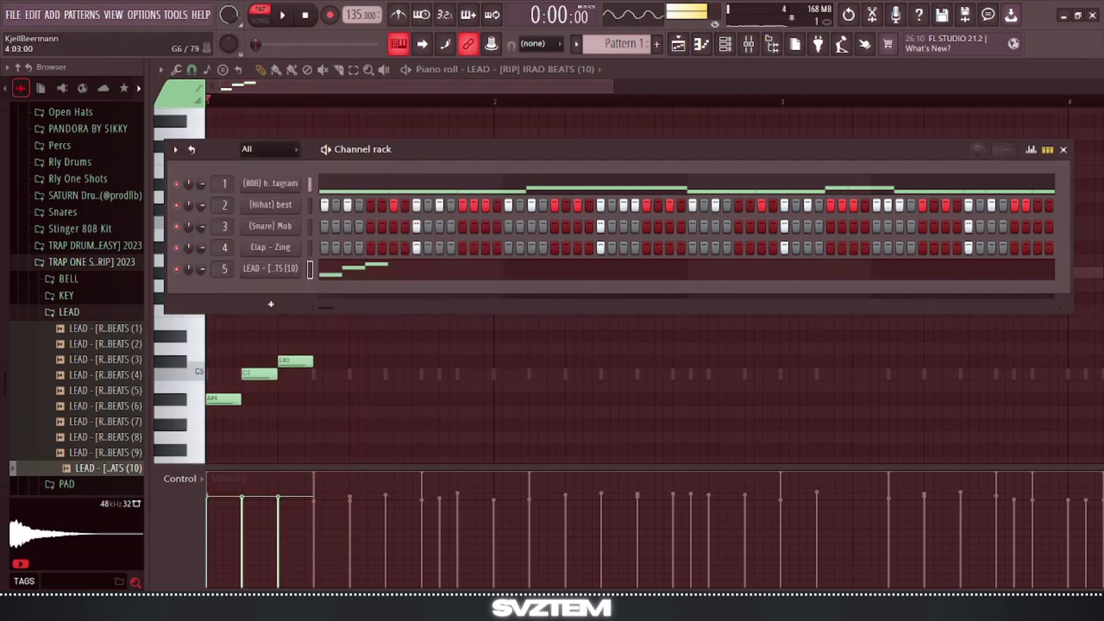
pyautogui.click(1063, 150)
pyautogui.hotkey('ctrl', 'a')
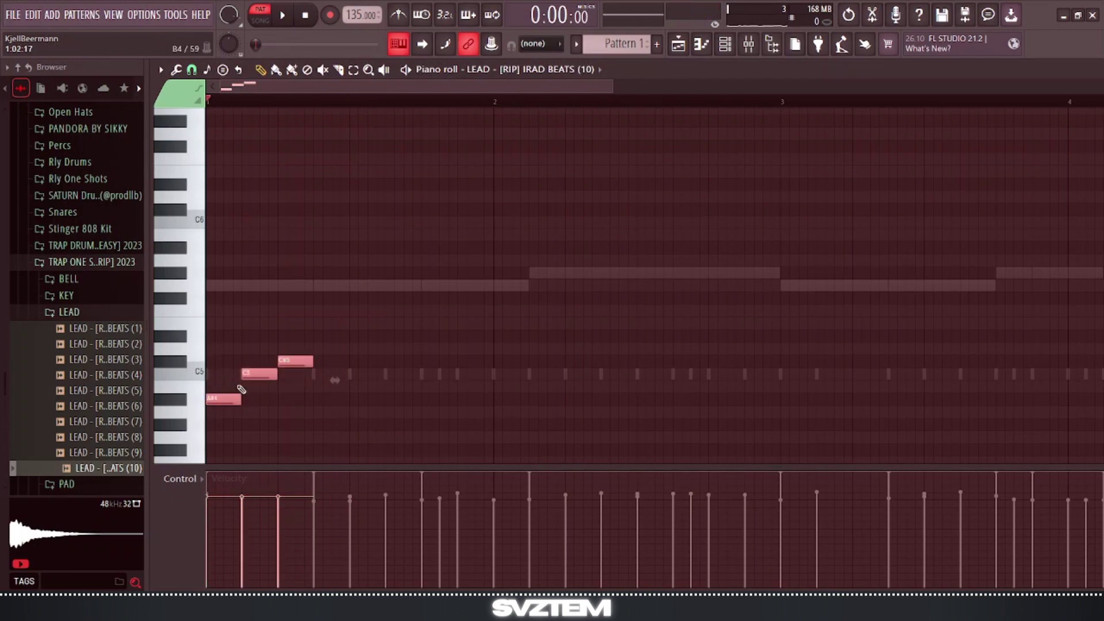
pyautogui.moveTo(227, 401); pyautogui.dragTo(220, 214)
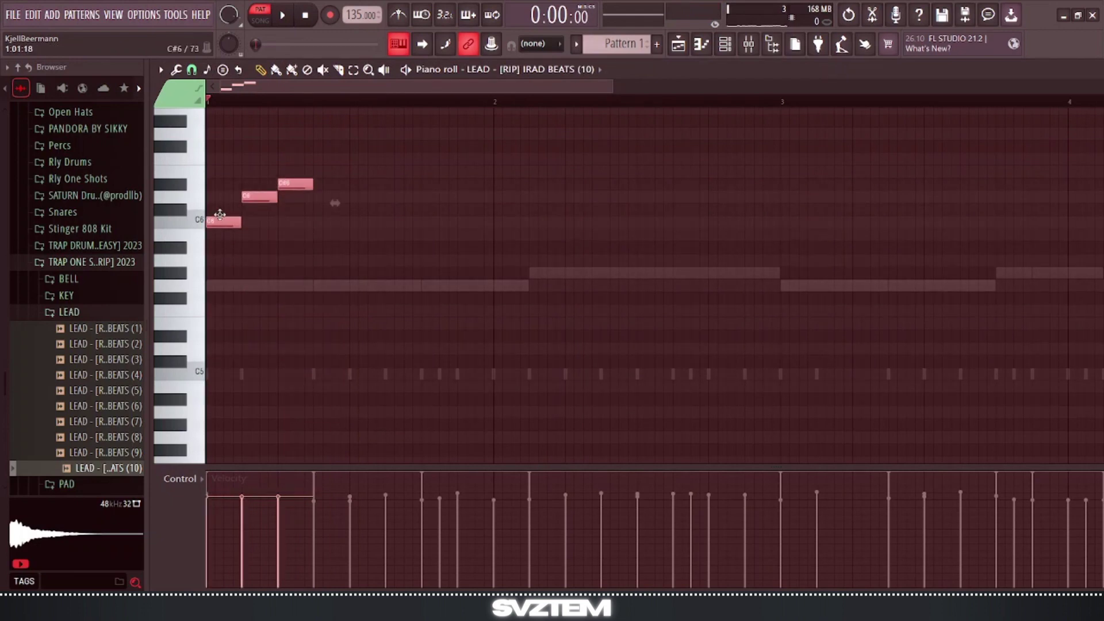
pyautogui.scroll(5, 220, 214)
pyautogui.moveTo(223, 380); pyautogui.dragTo(217, 409)
pyautogui.press('space')
# Delete the three lead notes and draw an F#6 note about two steps long at the start of bar 1.
pyautogui.click(274, 340)
pyautogui.press('space')
pyautogui.click(189, 336)
pyautogui.press('space')
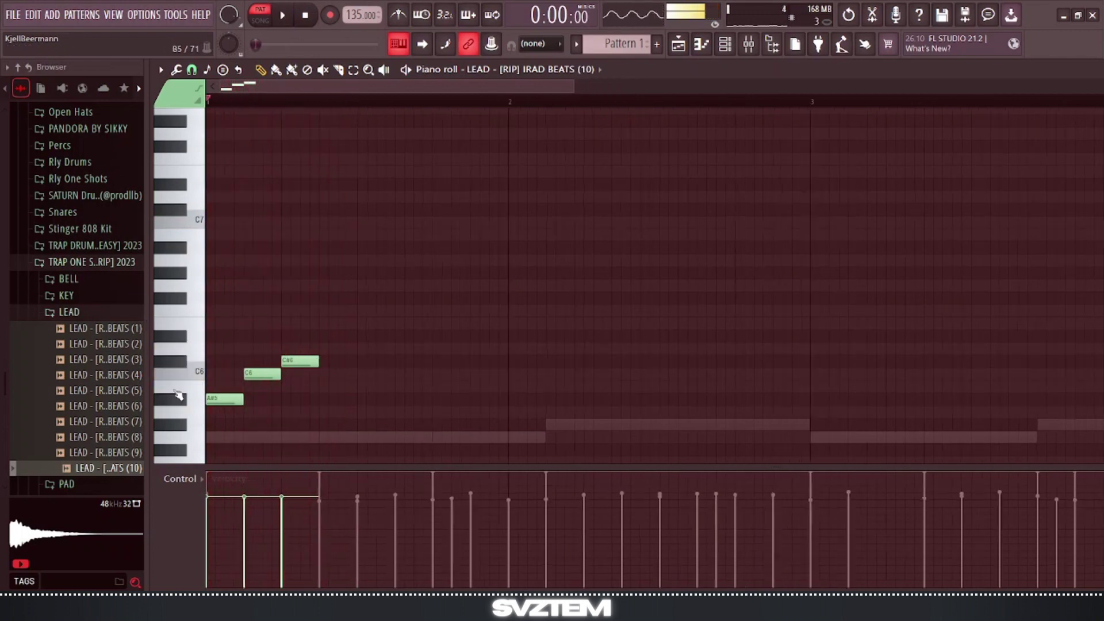
pyautogui.keyDown('ctrl'); pyautogui.scroll(2, 259, 340); pyautogui.keyUp('ctrl')
pyautogui.press('space')
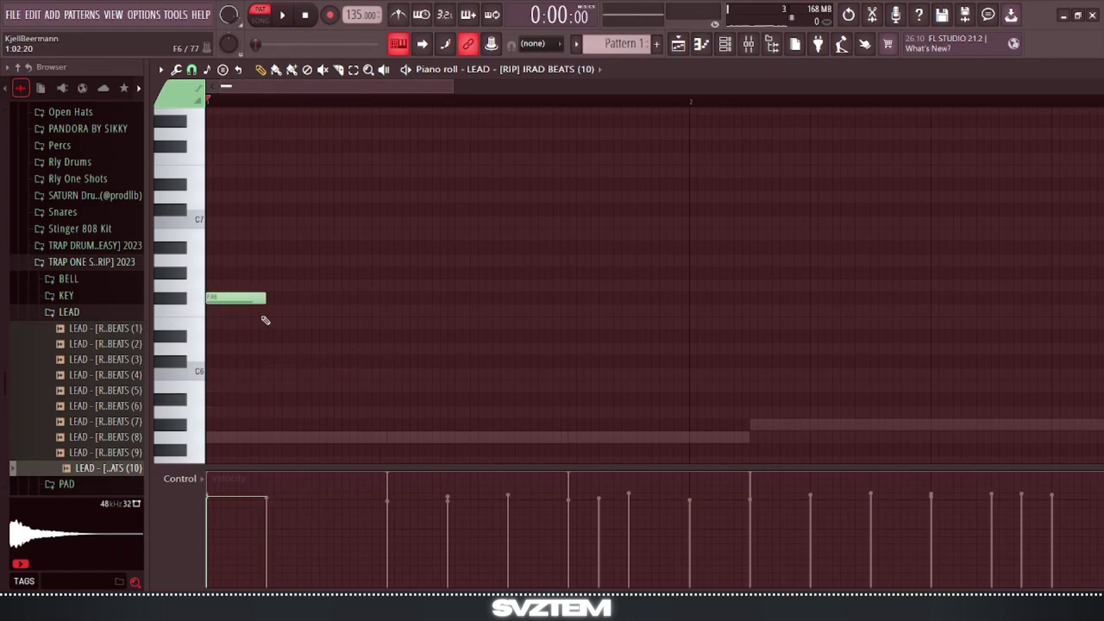
# Continue the lead after the first note with two-step F6, F#6 and F6 notes in bar 1.
pyautogui.press('space')
pyautogui.press('space')
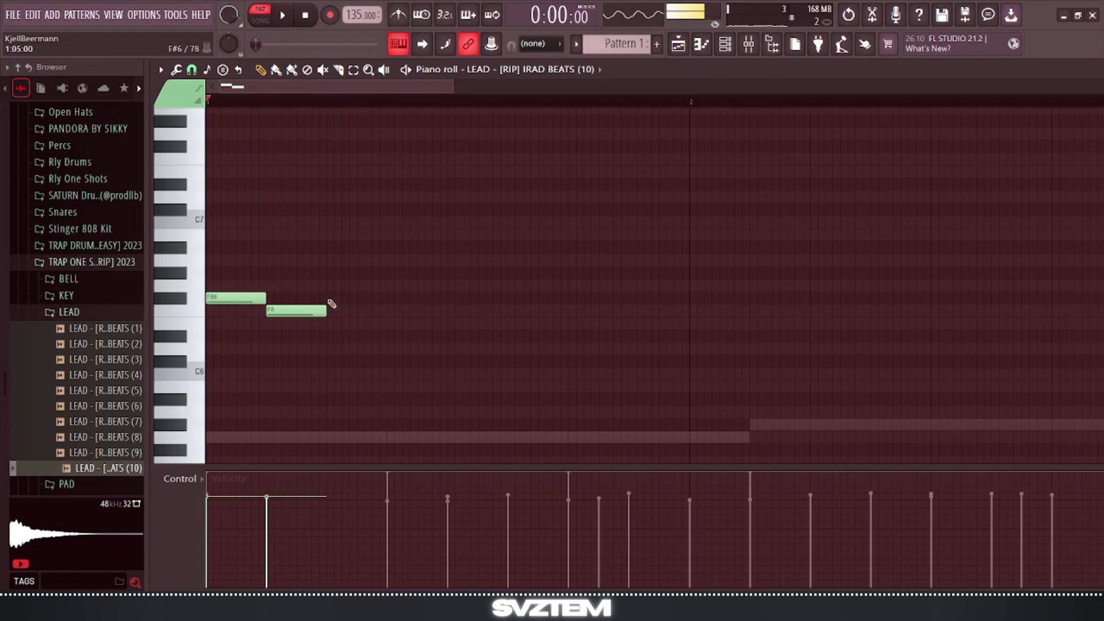
pyautogui.press('space')
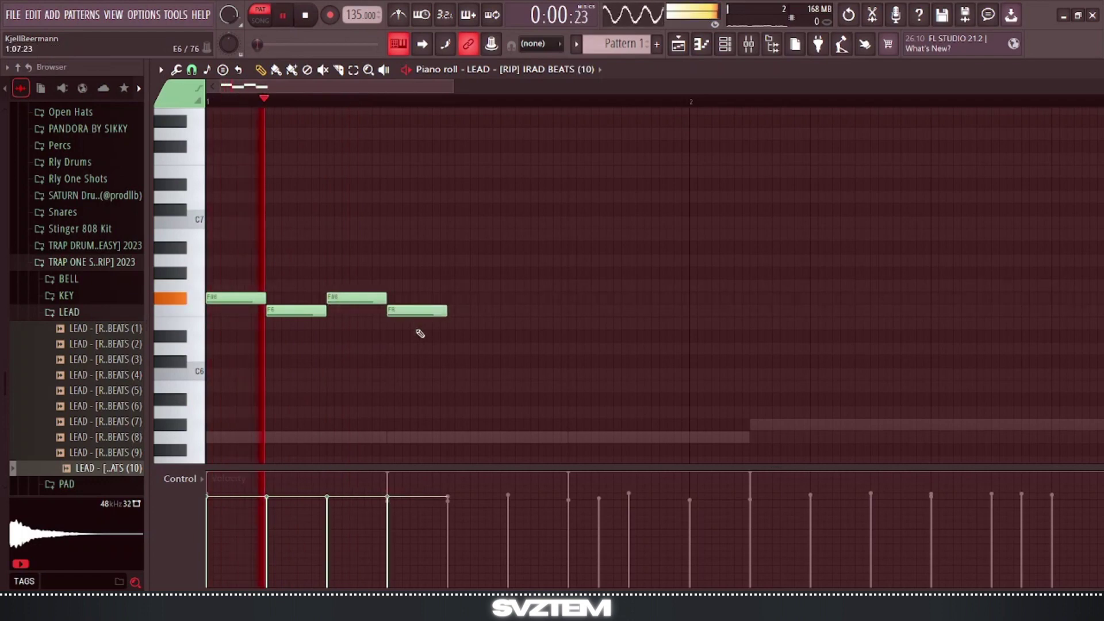
# Duplicate the four alternating F#6 and F6 notes to fill the rest of bar 1 and play the pattern.
pyautogui.press('space')
pyautogui.keyDown('ctrl'); pyautogui.moveTo(443, 341); pyautogui.dragTo(470, 301); pyautogui.keyUp('ctrl')
pyautogui.scroll(-3, 444, 394)
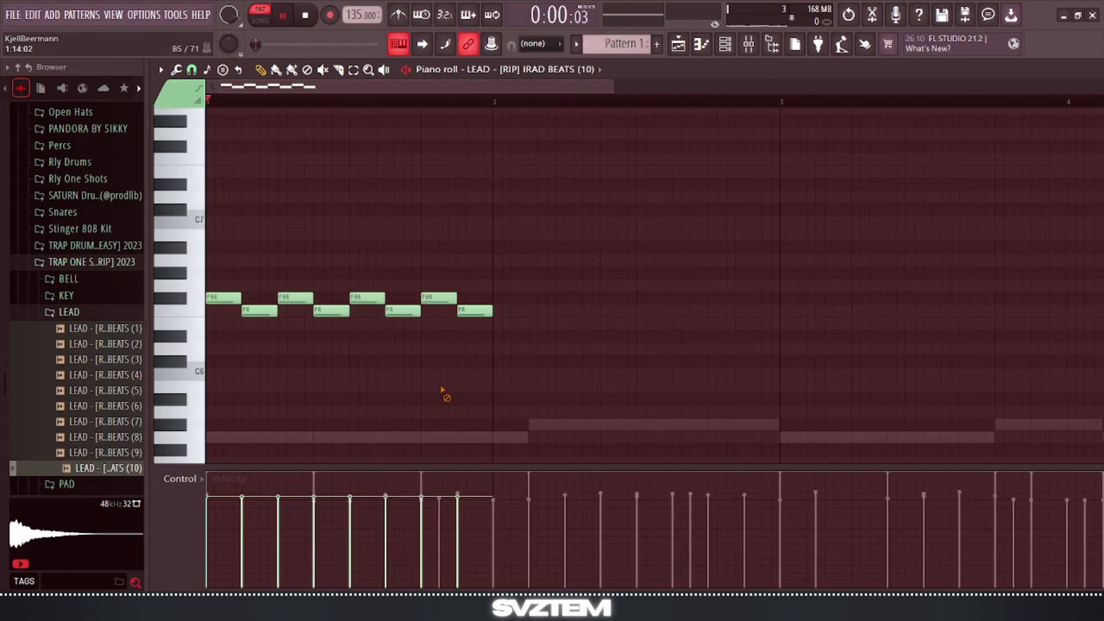
pyautogui.press('space')
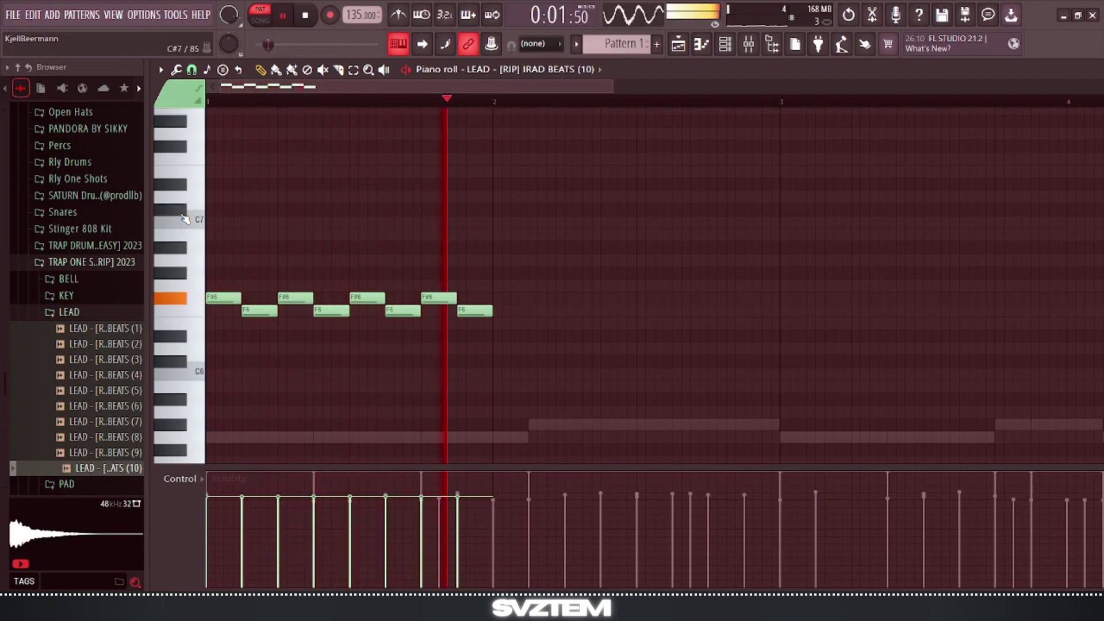
# Draw a two-step C#7 note at step 11 of bar 1 and a C7 note right after it.
pyautogui.press('space')
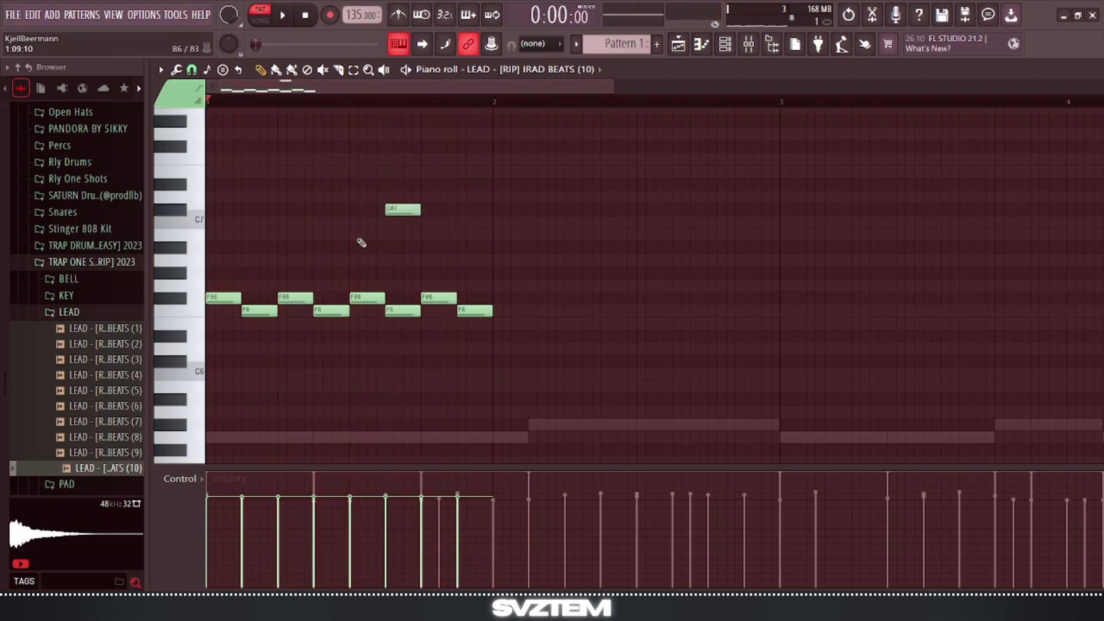
pyautogui.press('space')
pyautogui.press('space')
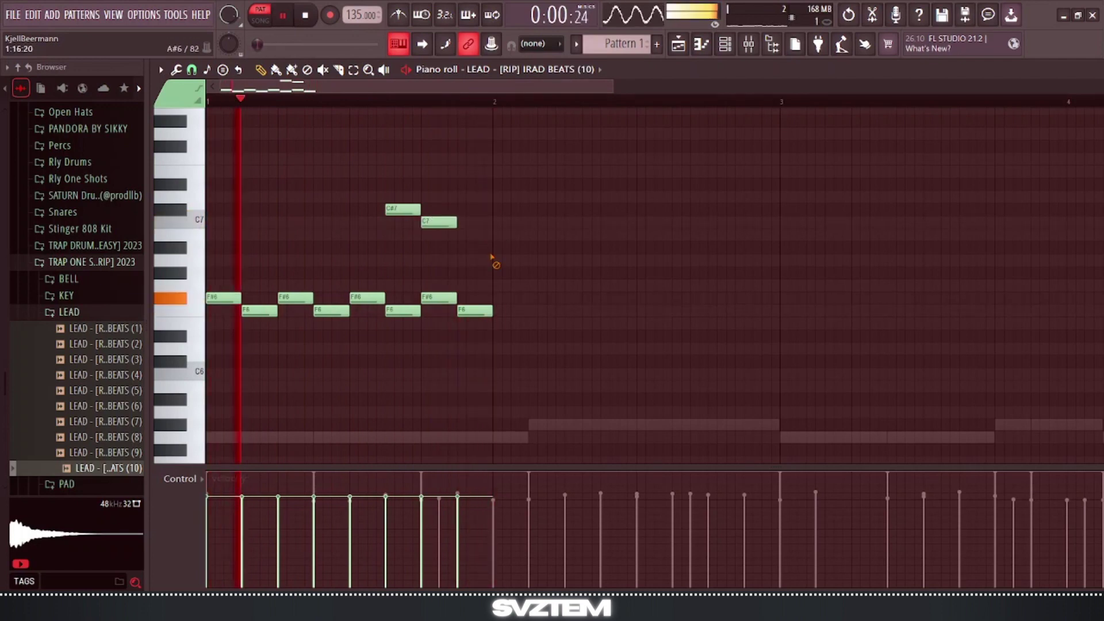
pyautogui.press('space')
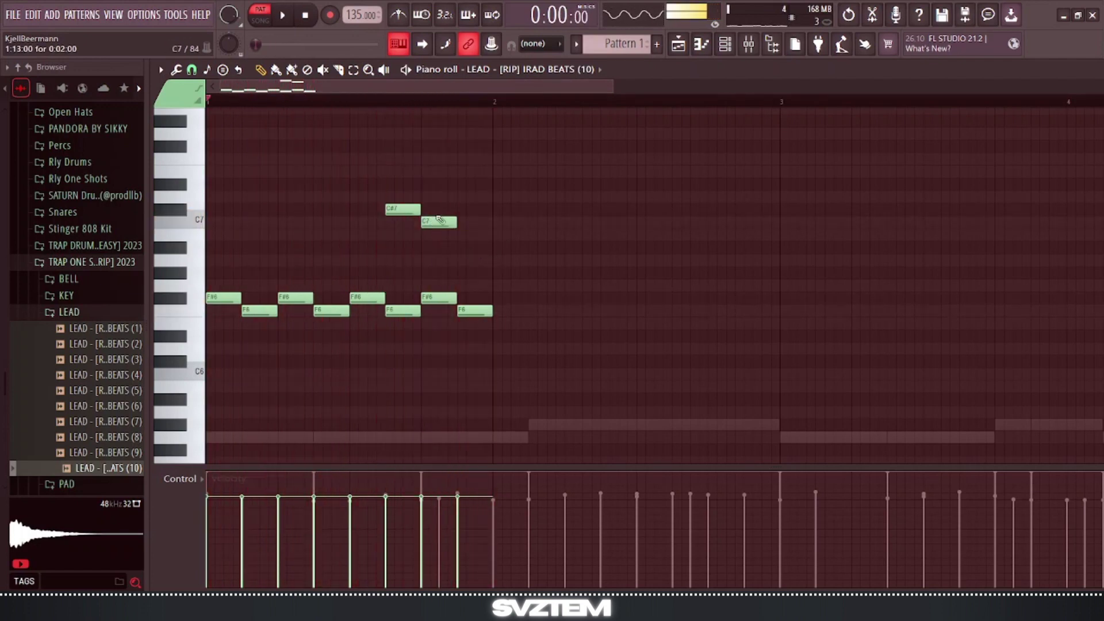
# Remove the C7 note and lengthen the C#7 note to six steps, up to the start of bar 2.
pyautogui.rightClick(440, 220)
pyautogui.press('space')
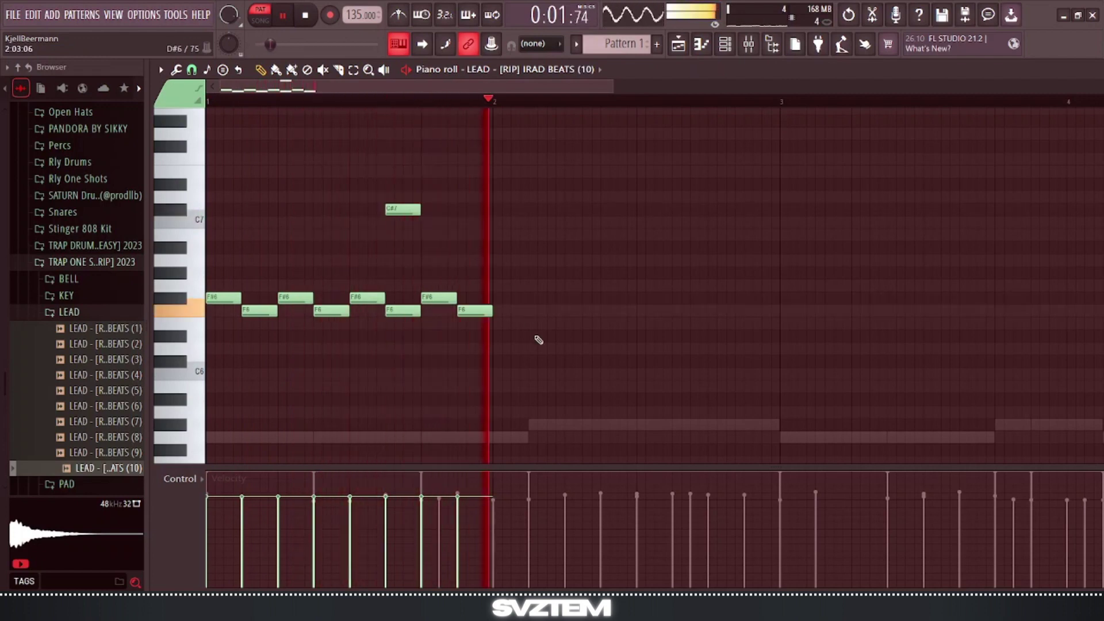
pyautogui.press('space')
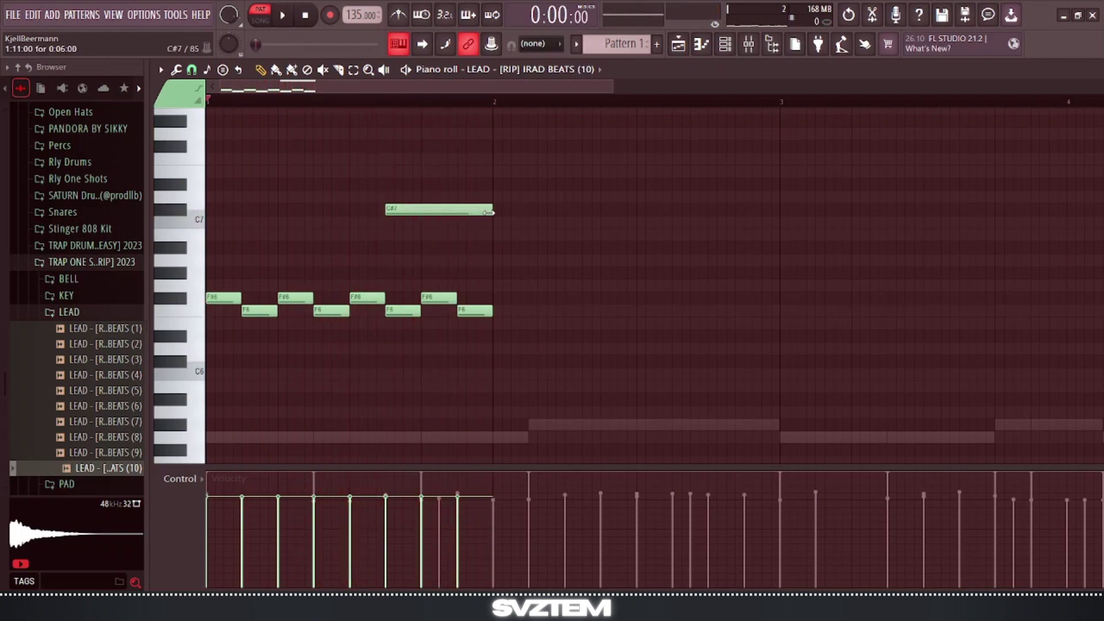
# Copy all lead notes of bar 1 into bar 2 and play the pattern.
pyautogui.moveTo(559, 362); pyautogui.dragTo(205, 166)
pyautogui.moveTo(215, 300); pyautogui.dragTo(502, 296)
pyautogui.scroll(-2, 503, 356)
pyautogui.keyDown('ctrl'); pyautogui.click(482, 352); pyautogui.keyUp('ctrl')
pyautogui.press('space')
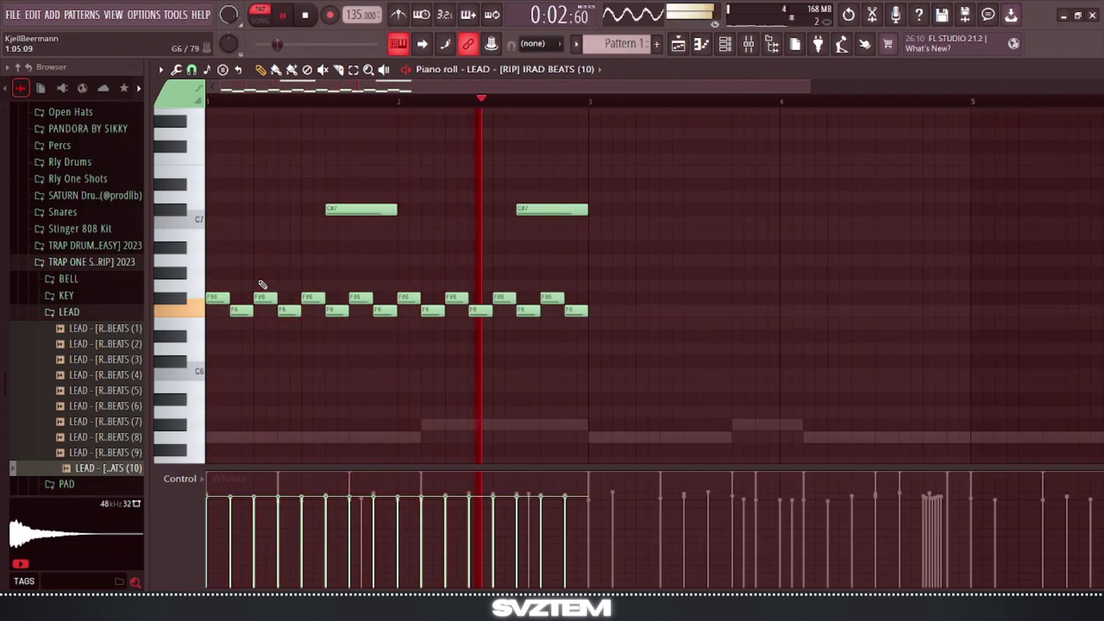
# Copy the two-bar lead melody into bars 3 and 4 and play the pattern.
pyautogui.moveTo(678, 369); pyautogui.dragTo(225, 176)
pyautogui.moveTo(216, 300); pyautogui.dragTo(599, 301)
pyautogui.keyDown('ctrl'); pyautogui.click(606, 357); pyautogui.keyUp('ctrl')
pyautogui.press('space')
pyautogui.scroll(4, 569, 353)
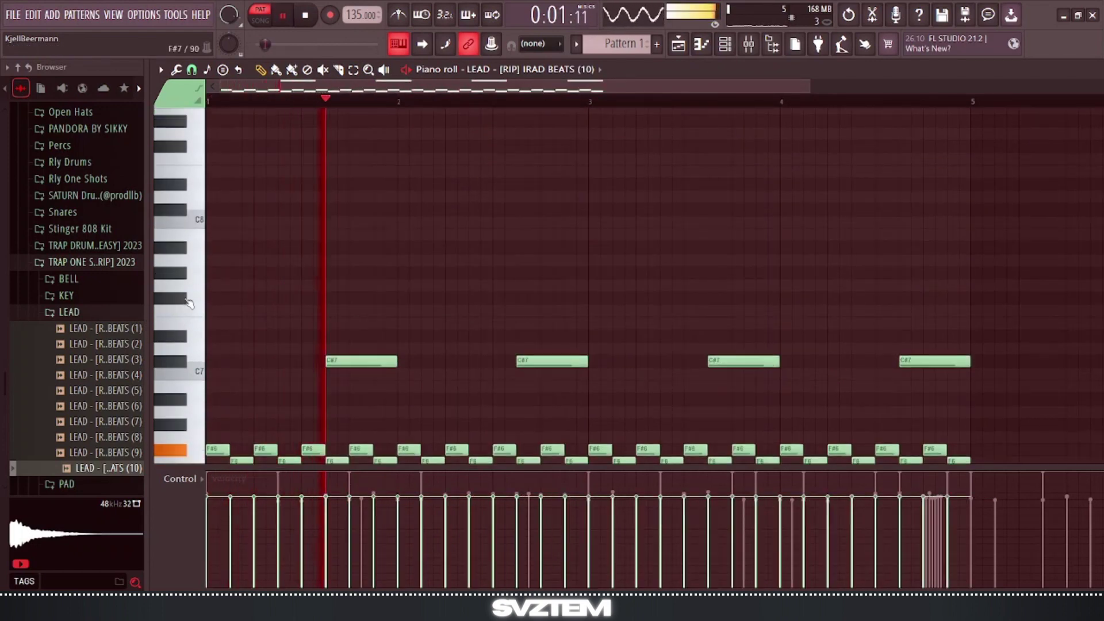
# Audition the higher lead keys against the pattern and draw a two-step C#8 note at step 3 of bar 1.
pyautogui.click(193, 237)
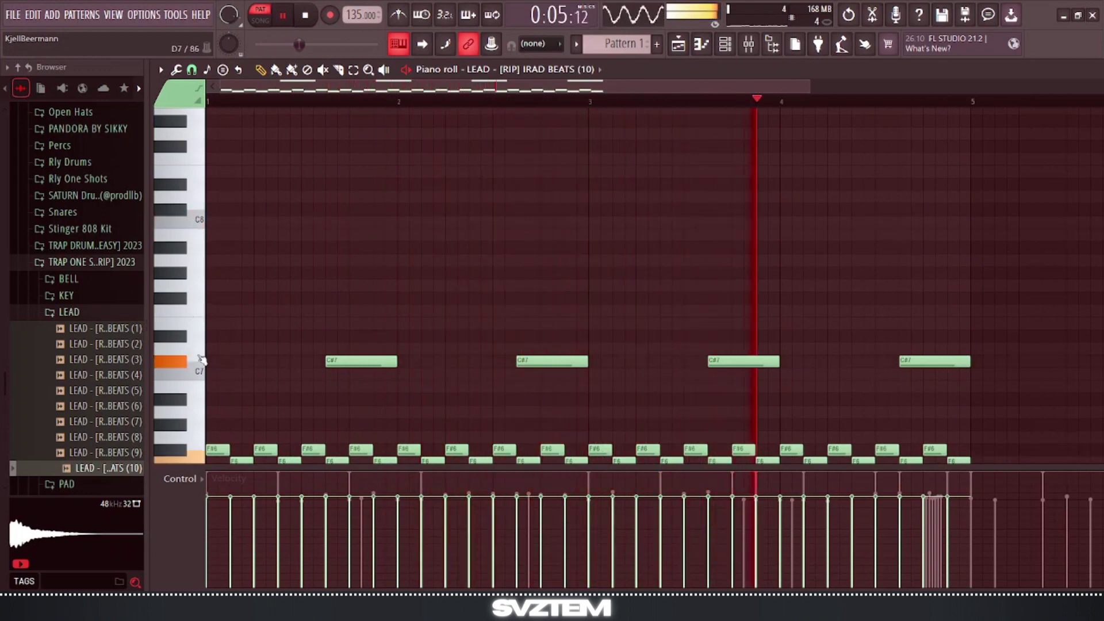
pyautogui.click(192, 224)
pyautogui.press('space')
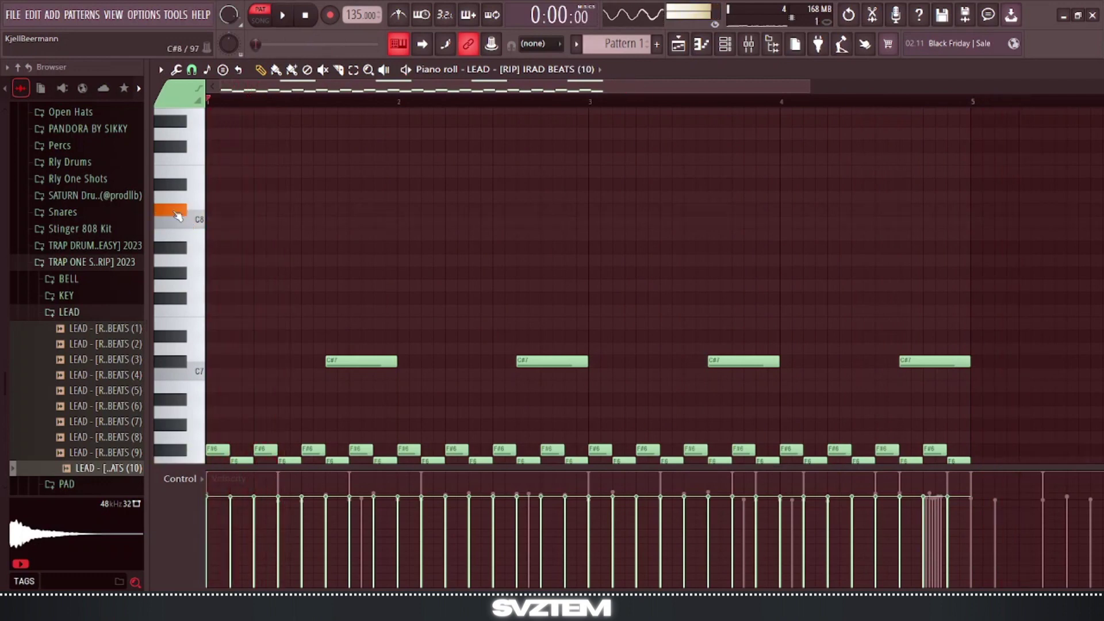
pyautogui.scroll(3, 178, 215)
pyautogui.press('space')
pyautogui.click(180, 214)
pyautogui.press('space')
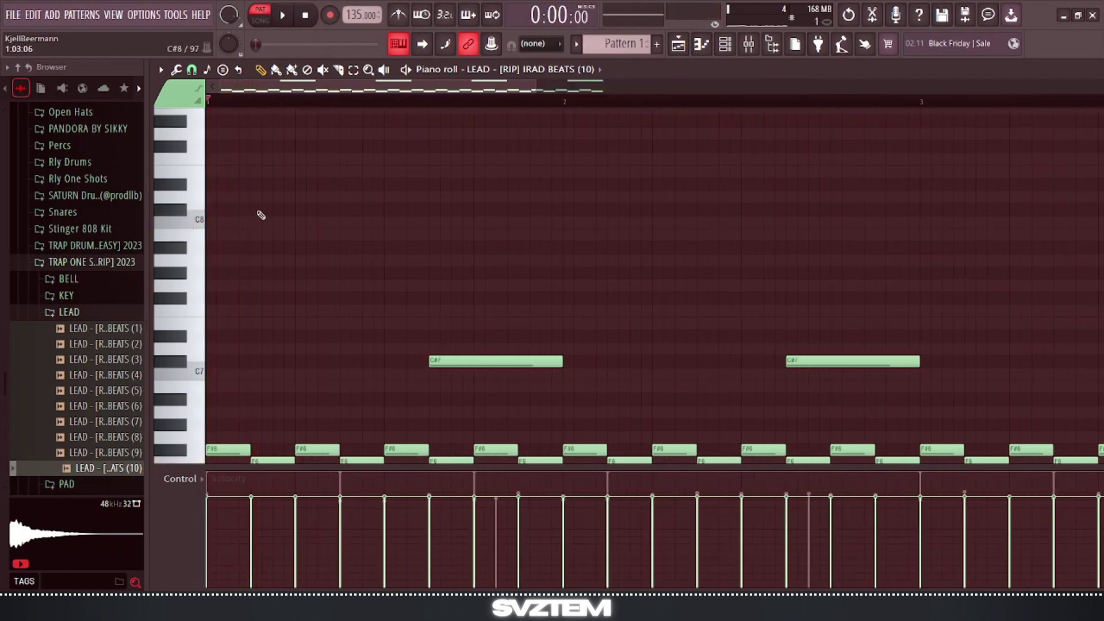
pyautogui.click(258, 210)
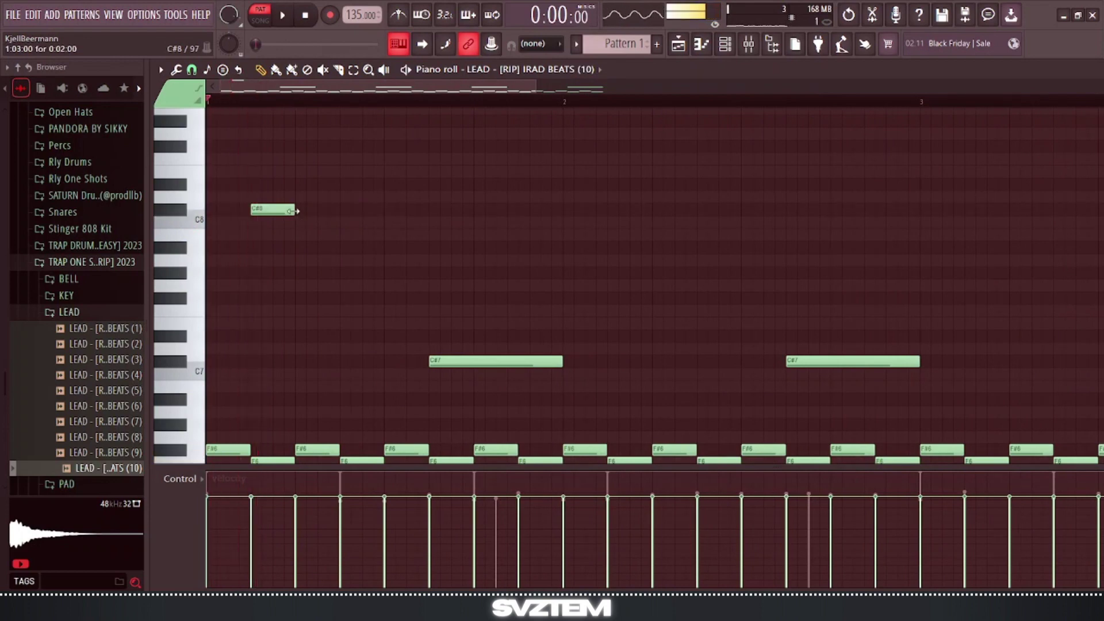
# Draw a two-step C8 note at step 7 of bar 1 and play the pattern to check it.
pyautogui.press('space')
pyautogui.press('space')
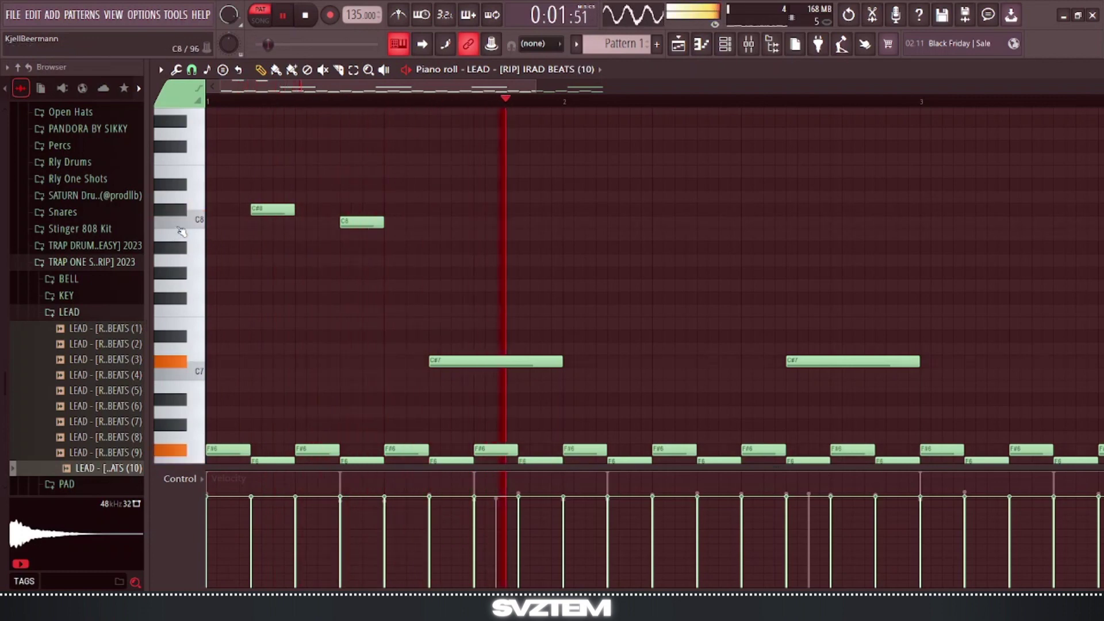
pyautogui.press('space')
pyautogui.press('space')
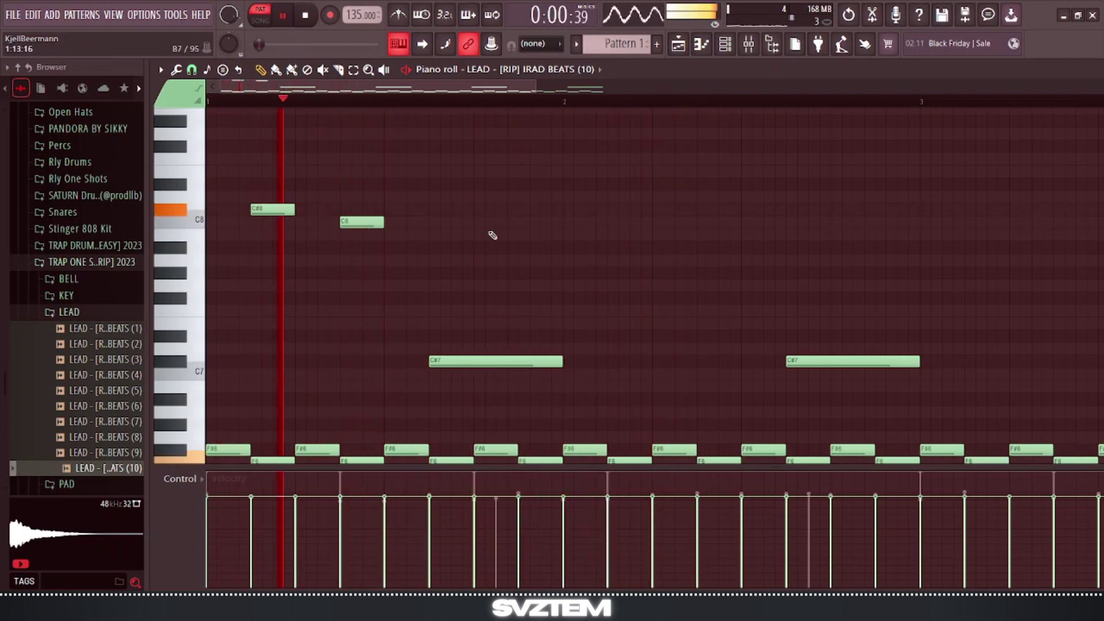
pyautogui.press('space')
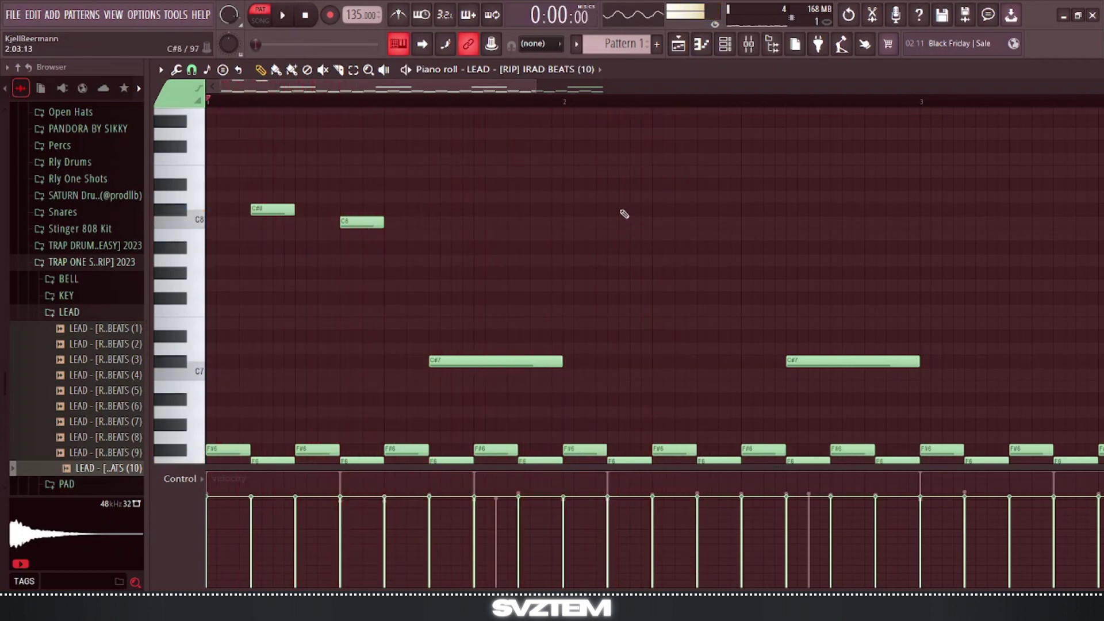
# Draw a two-step C#8 note at step 3 of bar 2 and remove the long C#7 note from that bar.
pyautogui.scroll(-5, 661, 328)
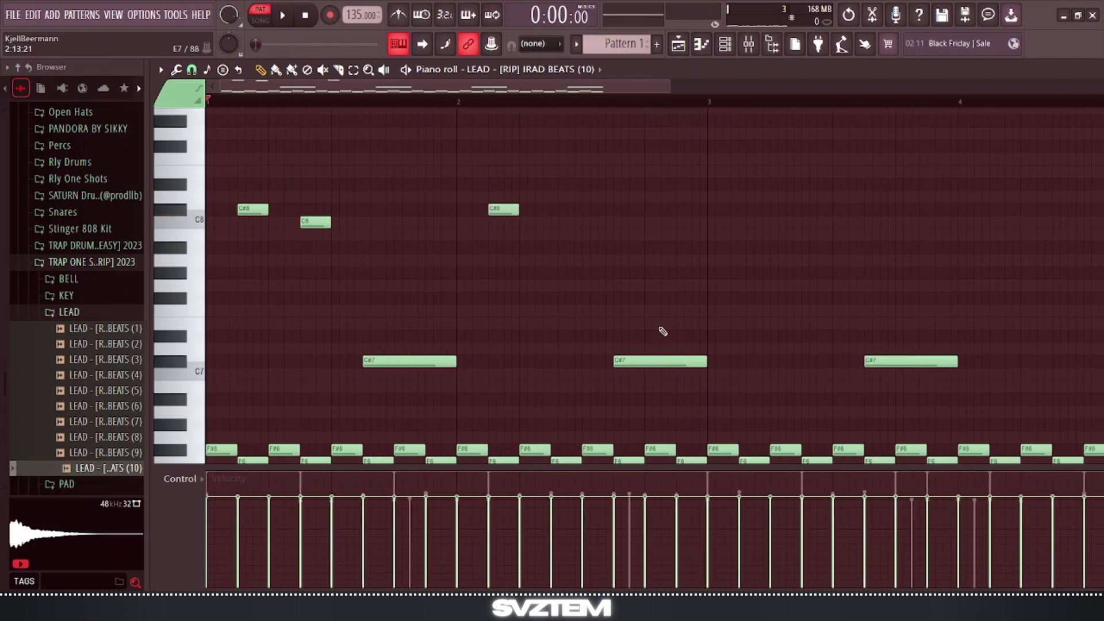
pyautogui.press('space')
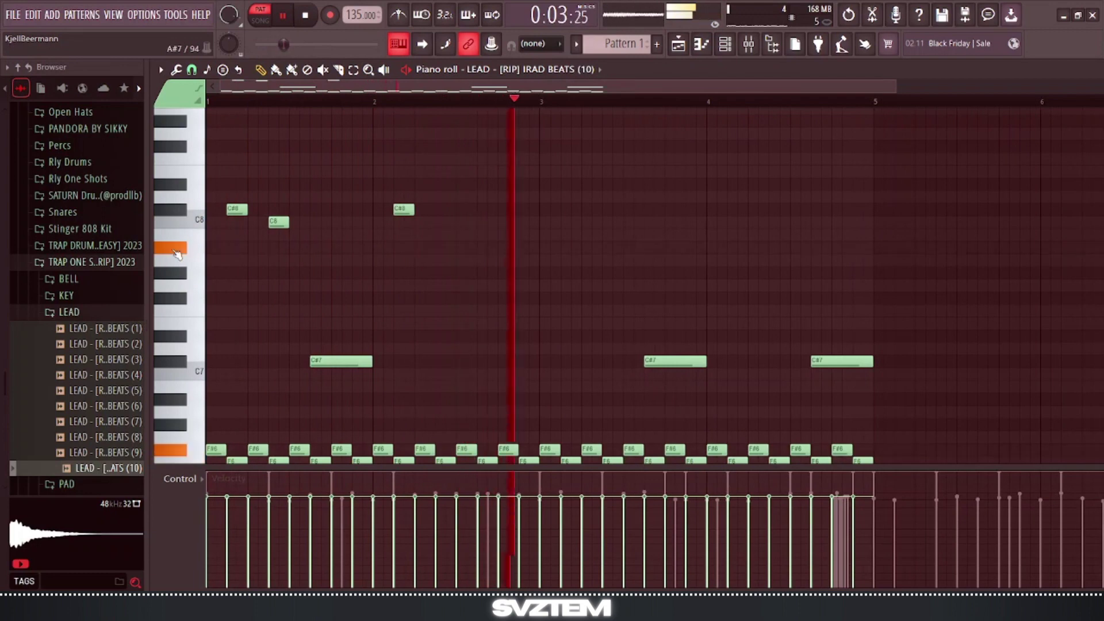
# Audition lead keys around A#7 against the playing pattern to find a further note for bar 2.
pyautogui.press('space')
pyautogui.press('space')
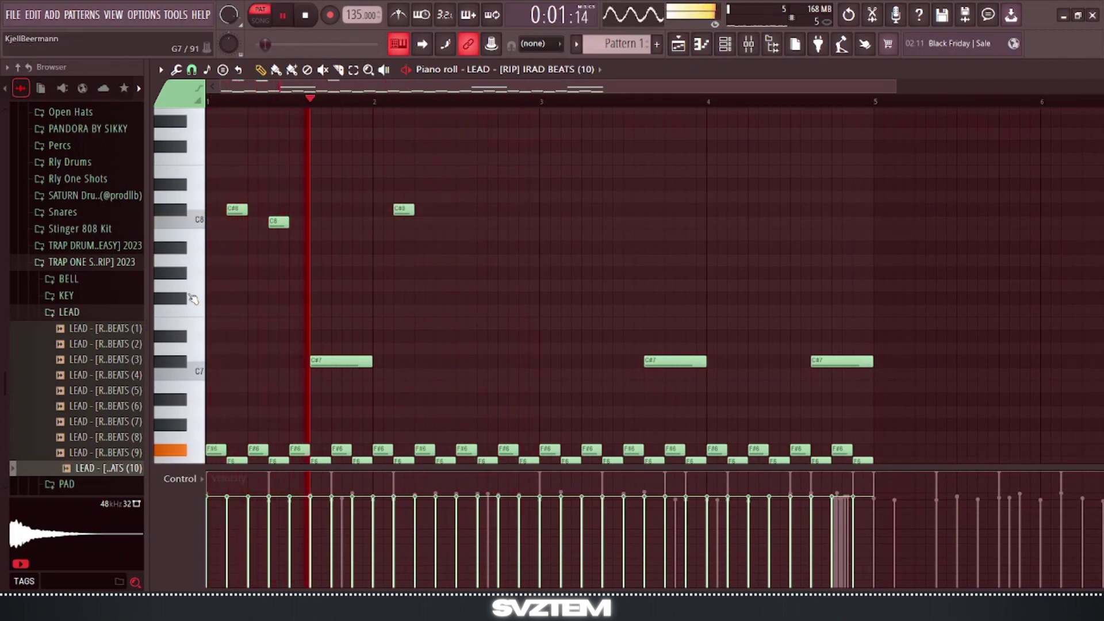
pyautogui.press('space')
pyautogui.scroll(-1, 188, 406)
pyautogui.scroll(-2, 188, 407)
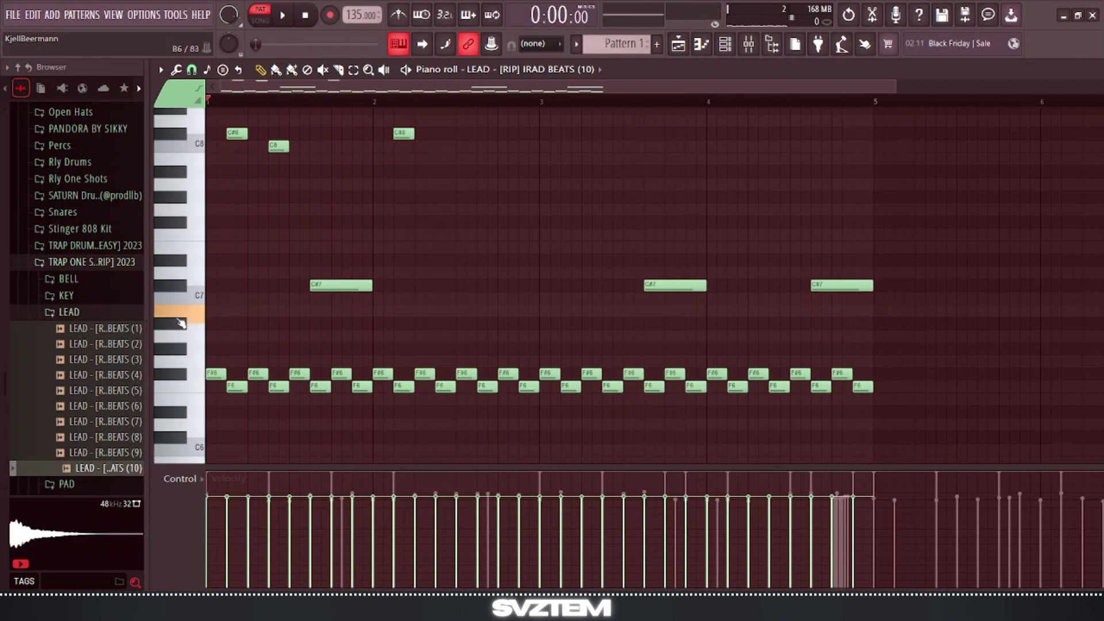
pyautogui.scroll(6, 181, 324)
pyautogui.press('space')
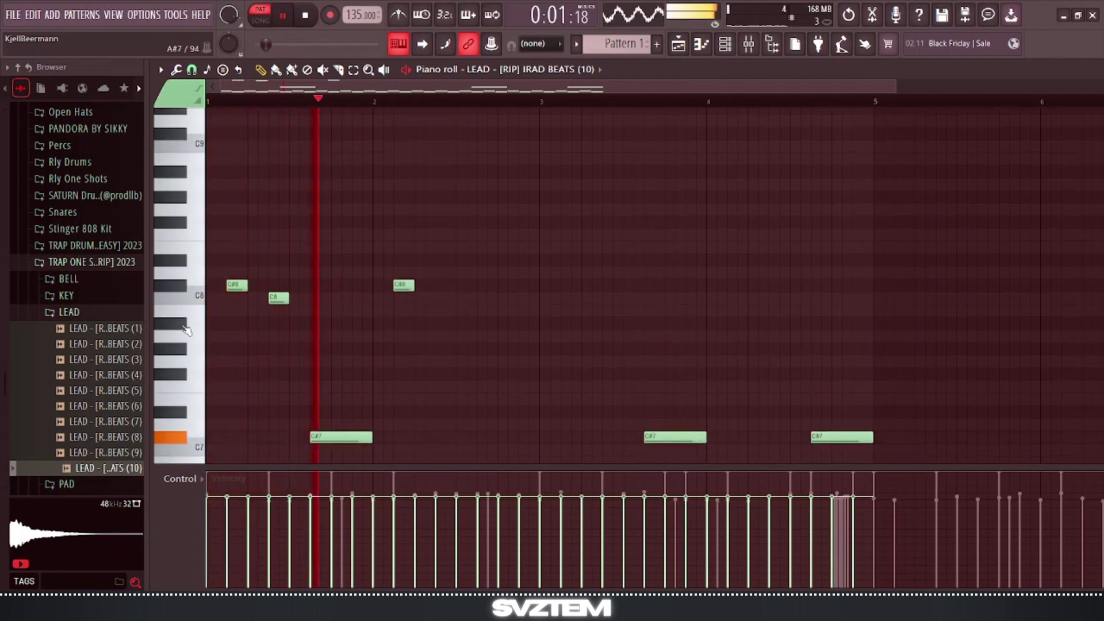
pyautogui.click(183, 326)
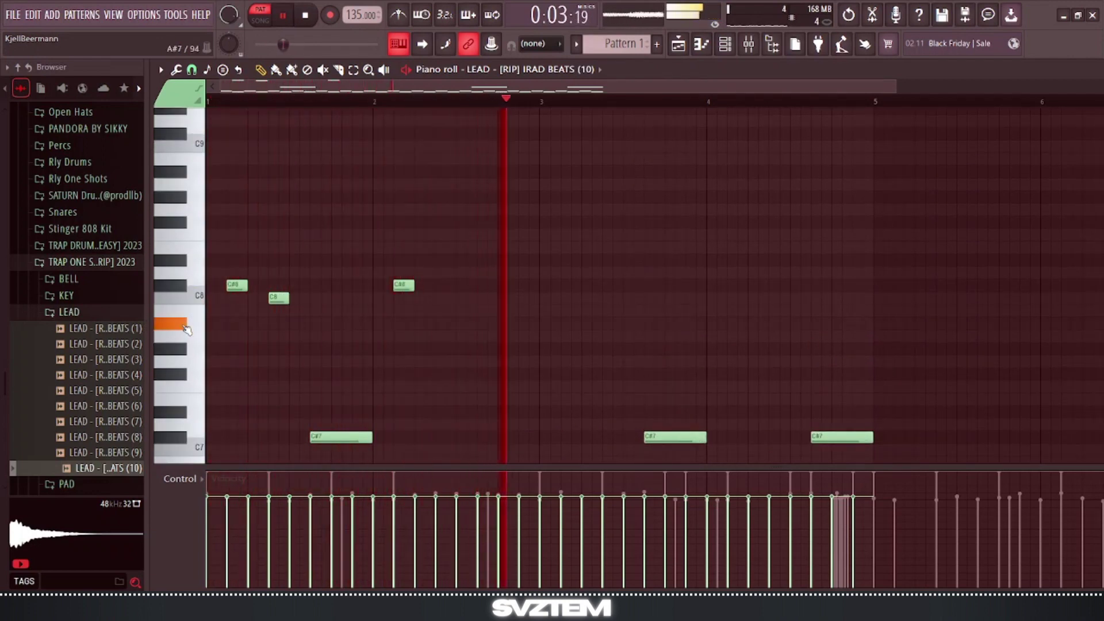
pyautogui.press('space')
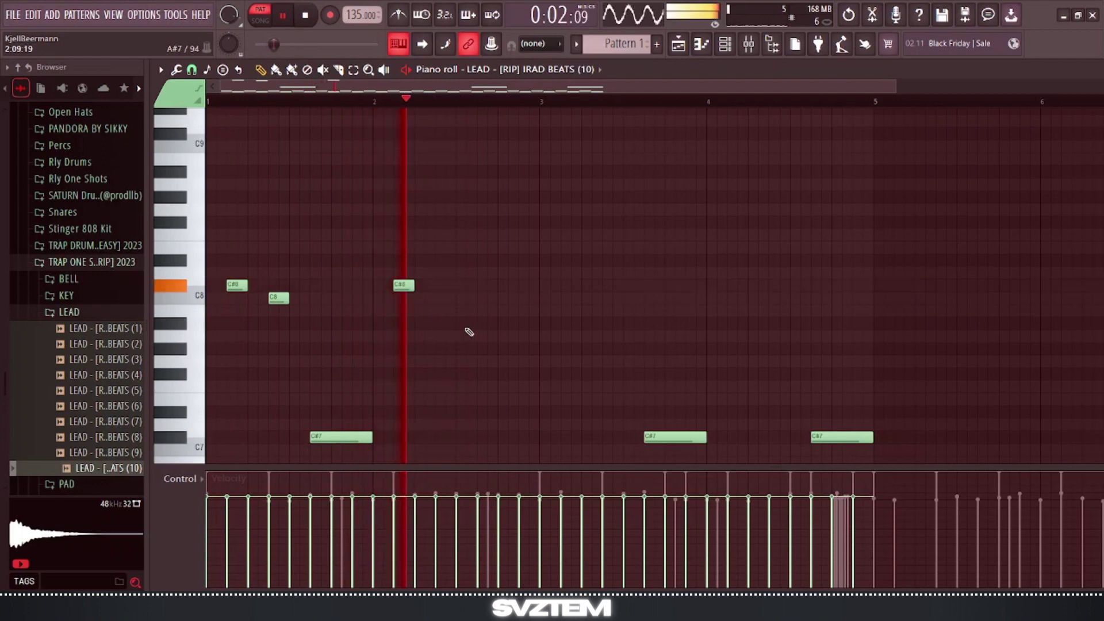
# Remove the long C#7 note from bar 4, copy the C#8 and C8 notes of bars 1–2 into bars 3–4, and play the pattern.
pyautogui.press('space')
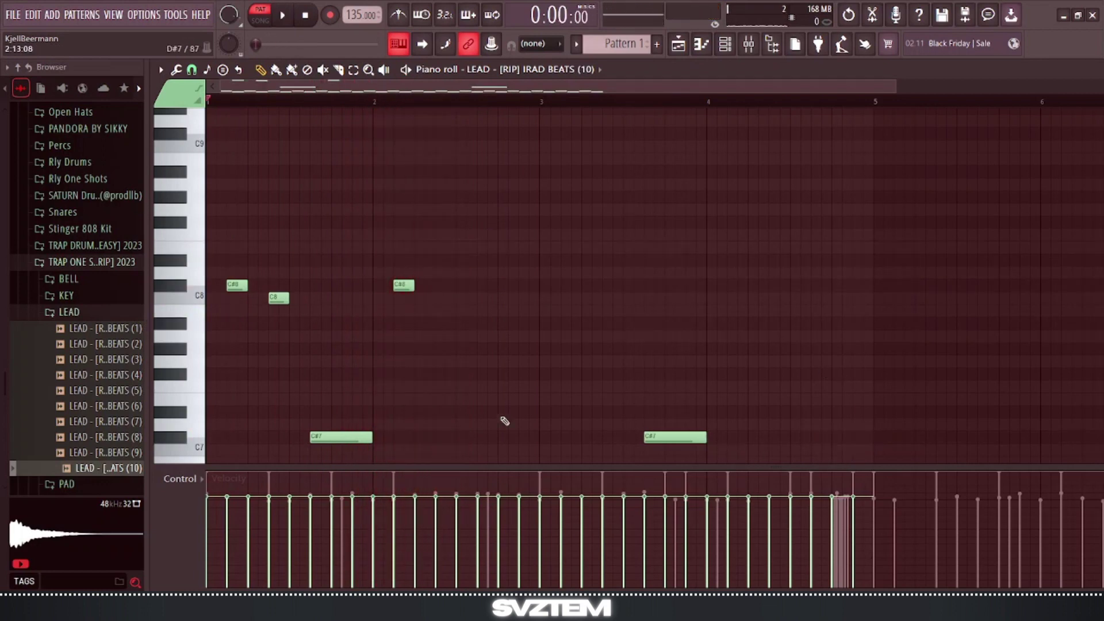
pyautogui.moveTo(488, 334); pyautogui.dragTo(566, 297)
pyautogui.keyDown('ctrl'); pyautogui.click(584, 344); pyautogui.keyUp('ctrl')
pyautogui.press('space')
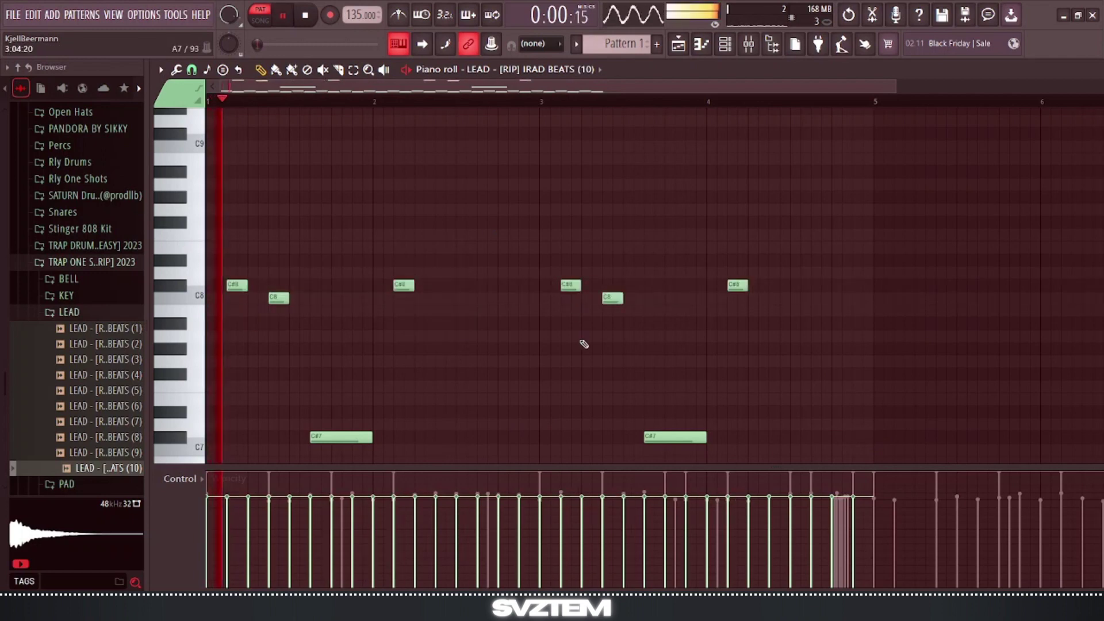
pyautogui.scroll(-5, 584, 344)
pyautogui.scroll(2, 448, 264)
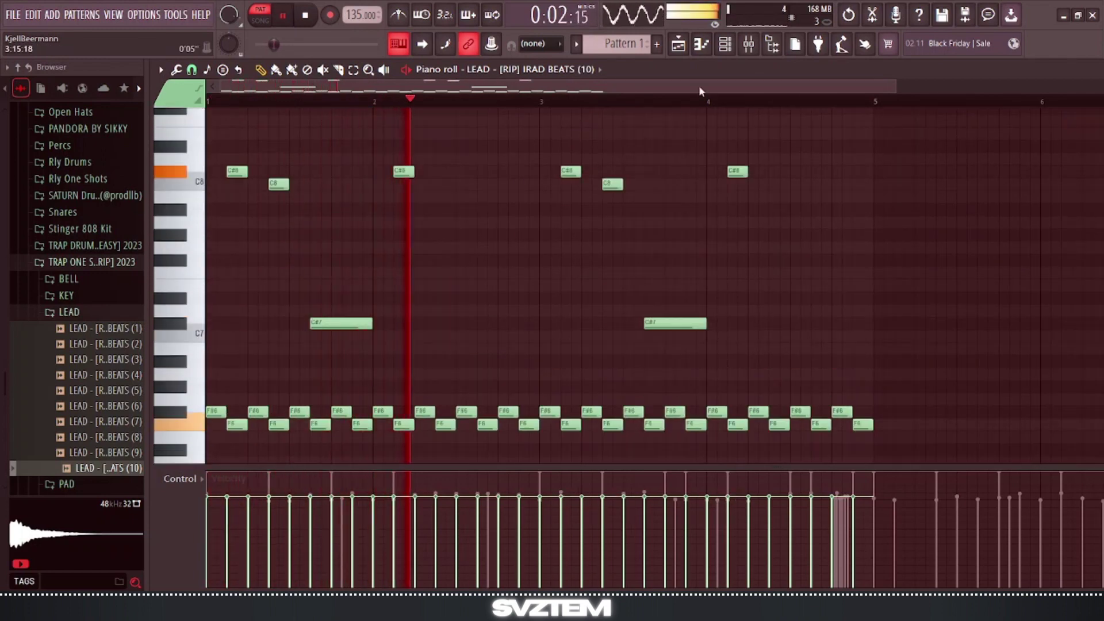
# Load Magic Switch into the first effect slot of mixer Insert 5 and set its mix to about 35%.
pyautogui.click(748, 43)
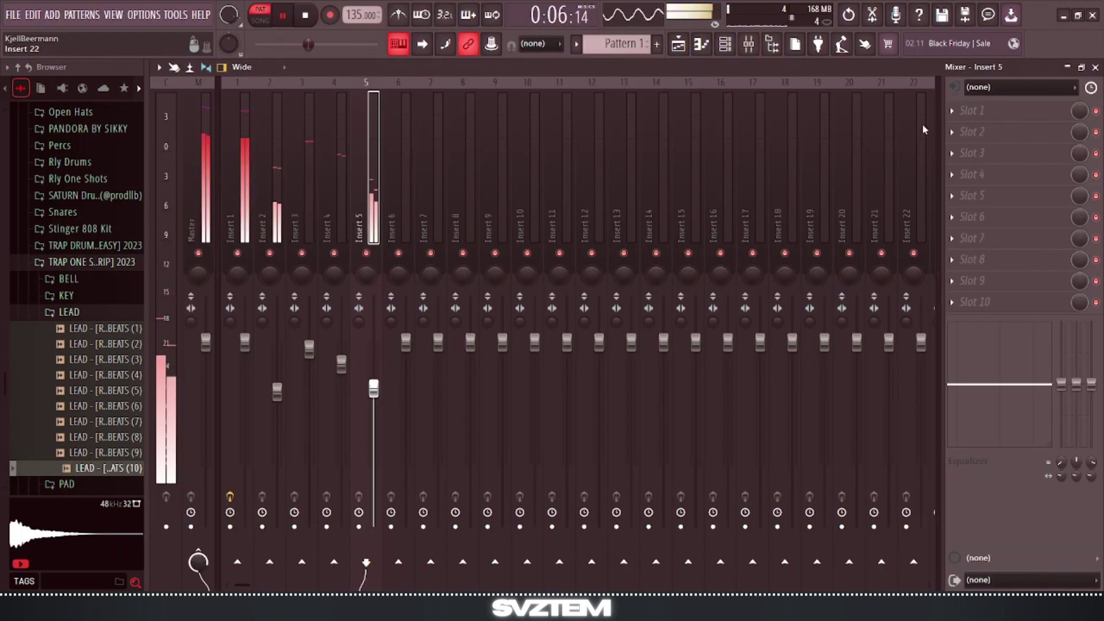
pyautogui.press('space')
pyautogui.click(971, 110)
pyautogui.moveTo(880, 237)
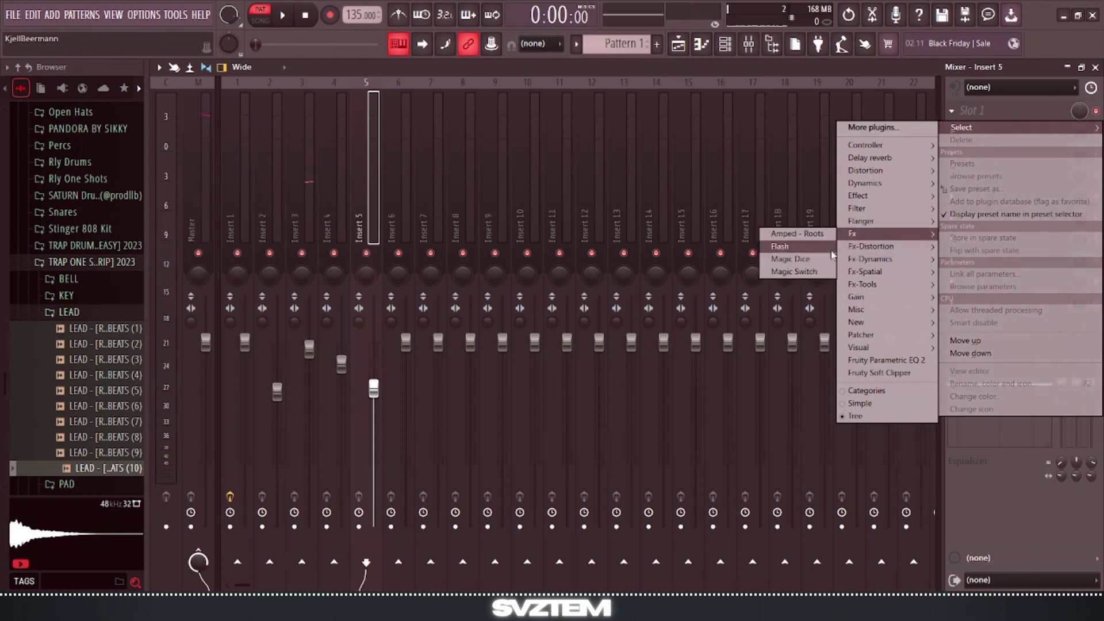
pyautogui.click(802, 272)
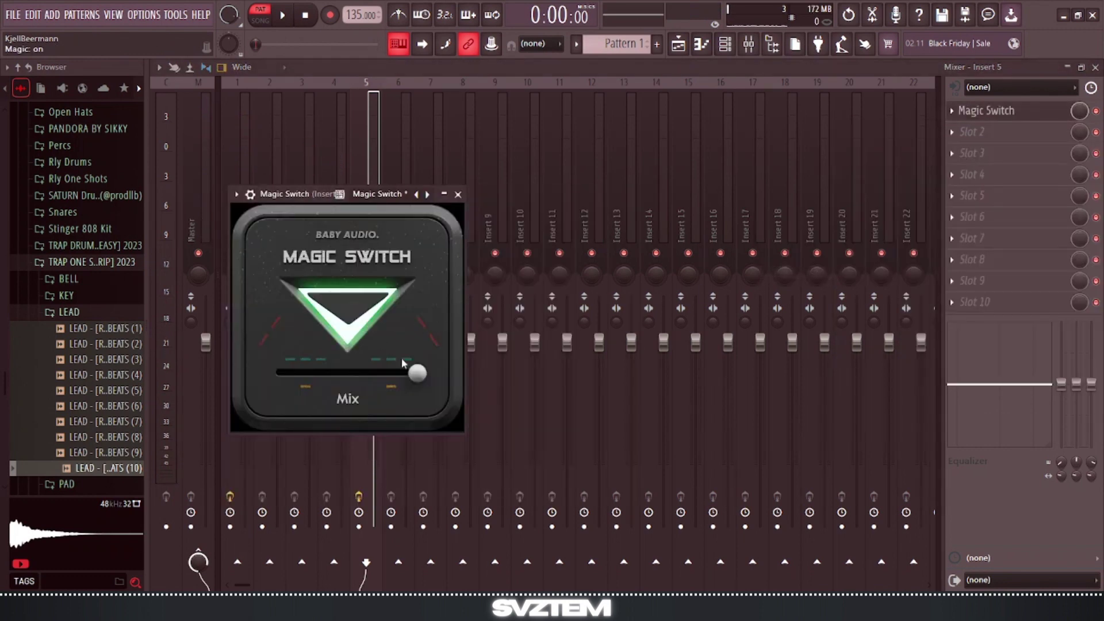
pyautogui.press('space')
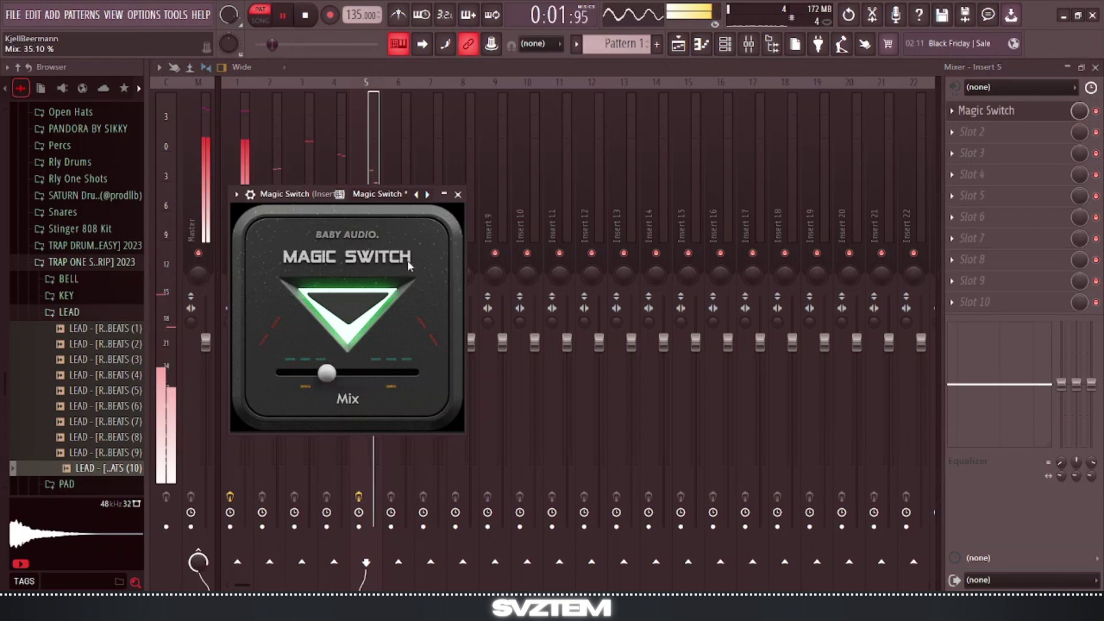
pyautogui.click(458, 194)
# Load Magic Dice into the second effect slot of Insert 5.
pyautogui.click(978, 132)
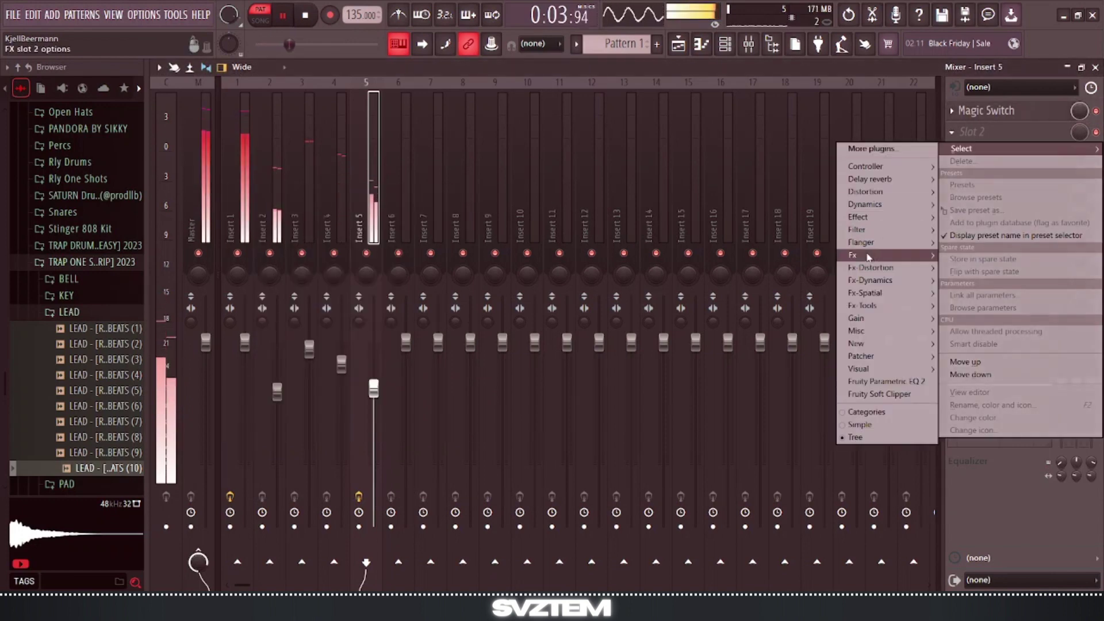
pyautogui.moveTo(861, 258)
pyautogui.click(791, 280)
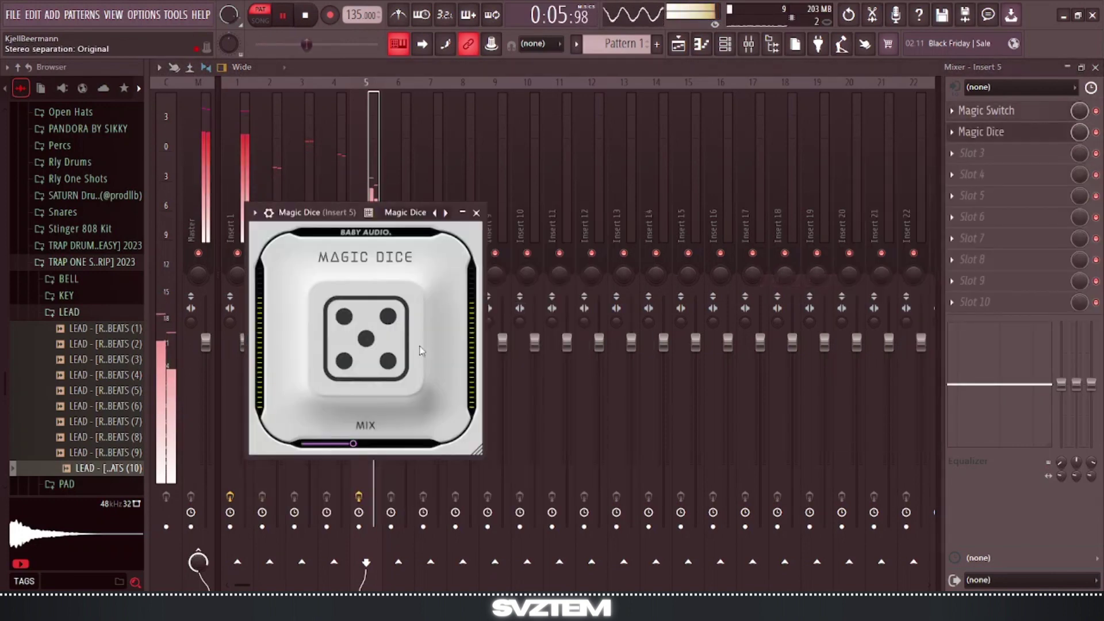
# Roll a new Magic Dice effect and lower its mix to below 30%, then stop playback.
pyautogui.moveTo(353, 455)
pyautogui.mouseDown()
pyautogui.moveTo(391, 454)
pyautogui.moveTo(343, 459)
pyautogui.mouseUp()
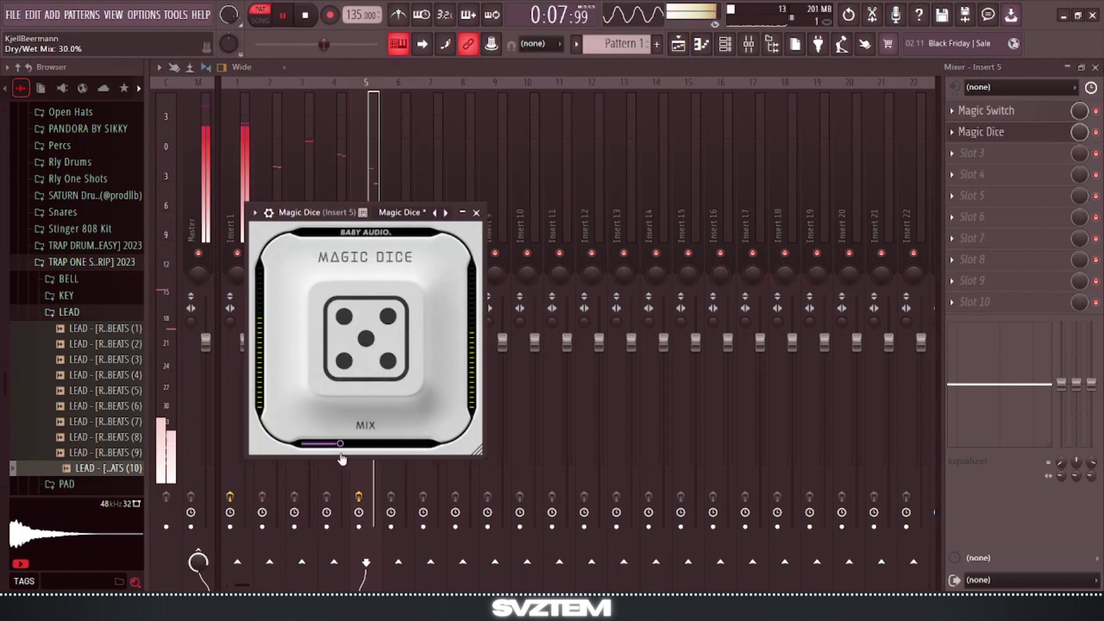
pyautogui.click(369, 336)
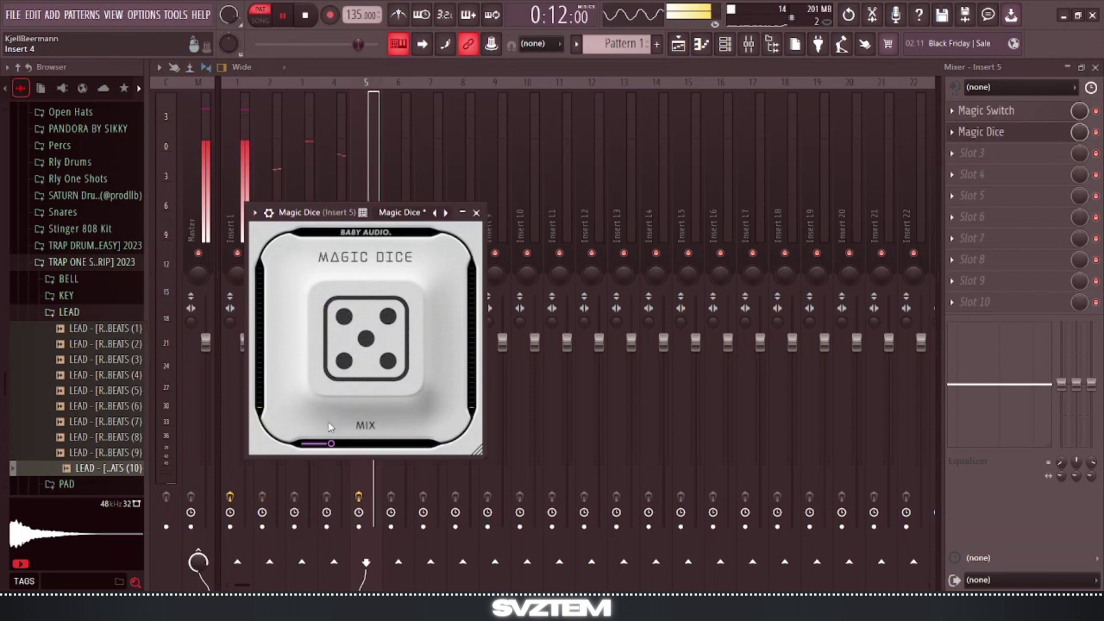
pyautogui.click(476, 213)
pyautogui.press('space')
# Copy the complete four-bar lead melody into bars 5 to 8 of the piano roll.
pyautogui.click(696, 47)
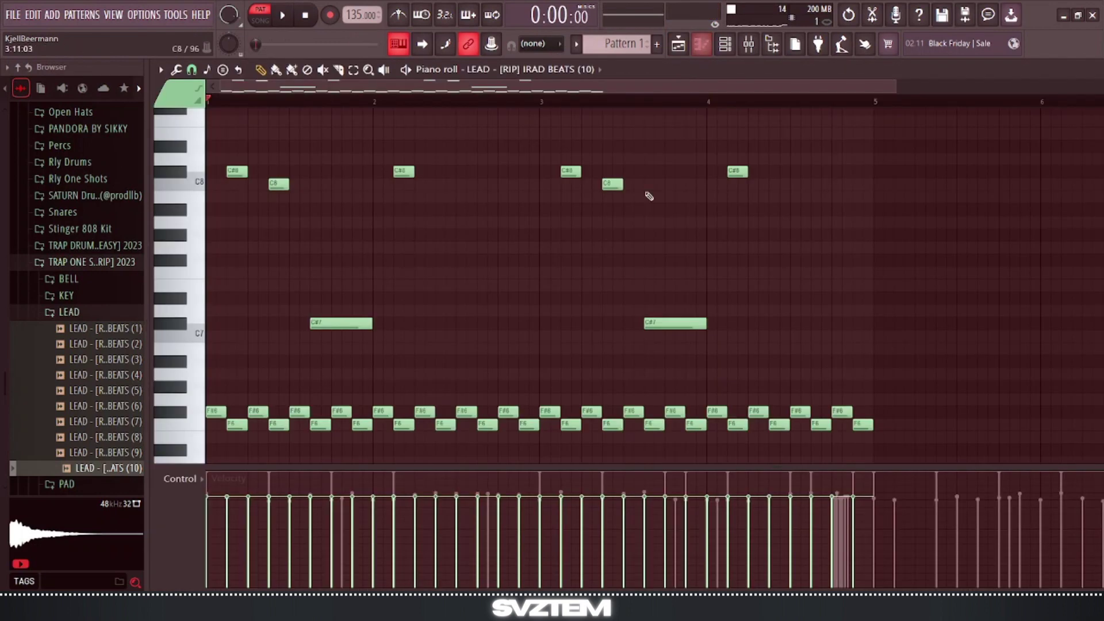
pyautogui.moveTo(654, 393); pyautogui.dragTo(219, 271)
pyautogui.scroll(-3, 224, 341)
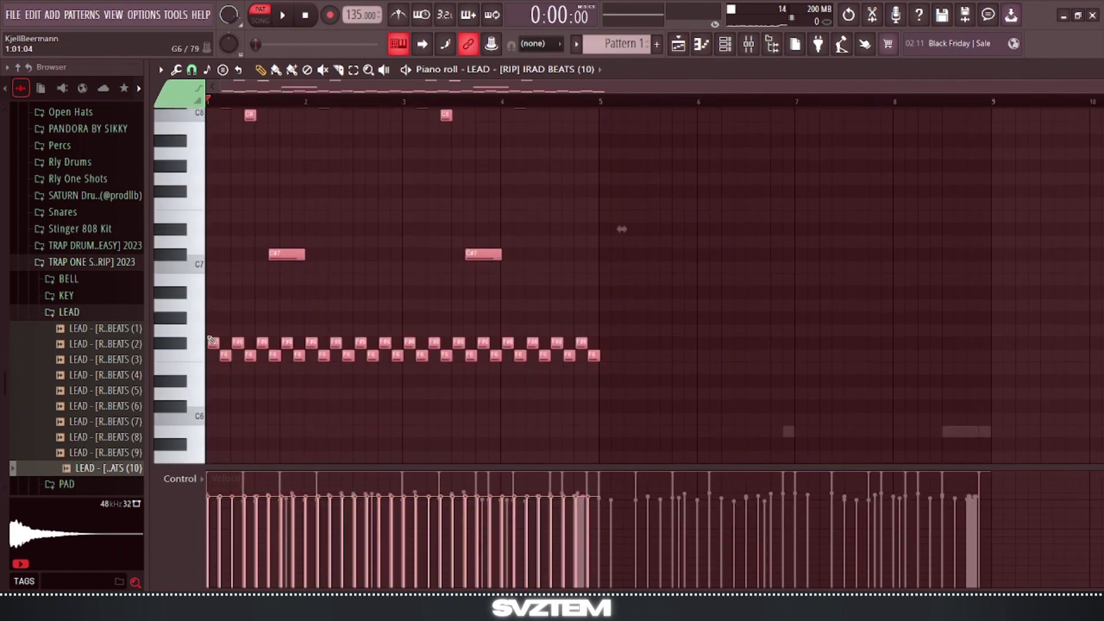
pyautogui.scroll(5, 238, 342)
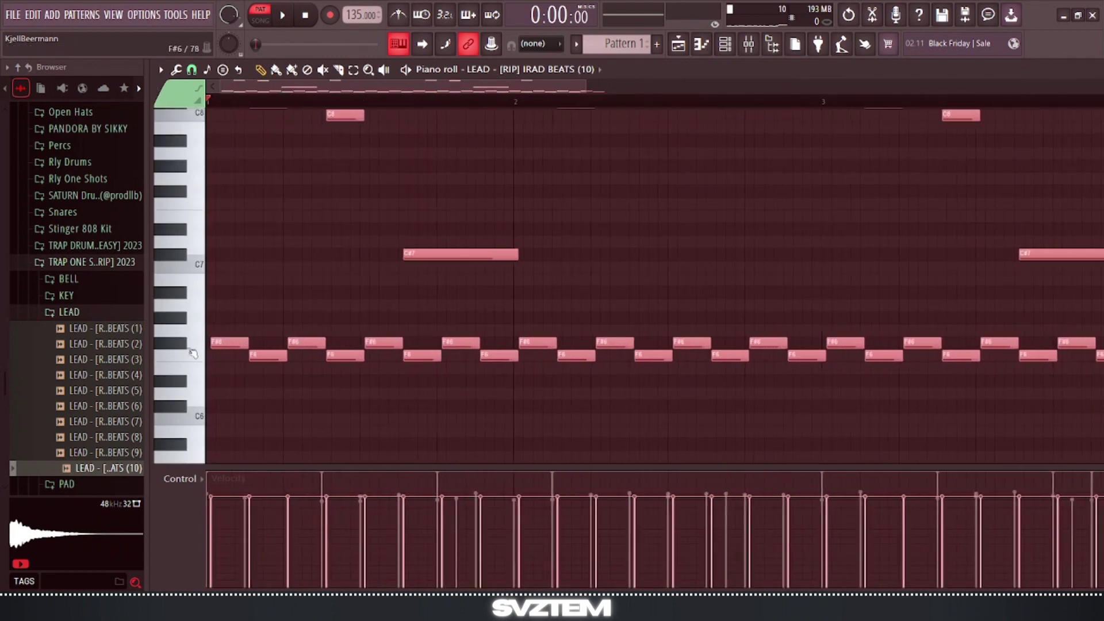
pyautogui.moveTo(230, 344); pyautogui.dragTo(892, 333)
pyautogui.scroll(-3, 256, 348)
pyautogui.click(863, 270)
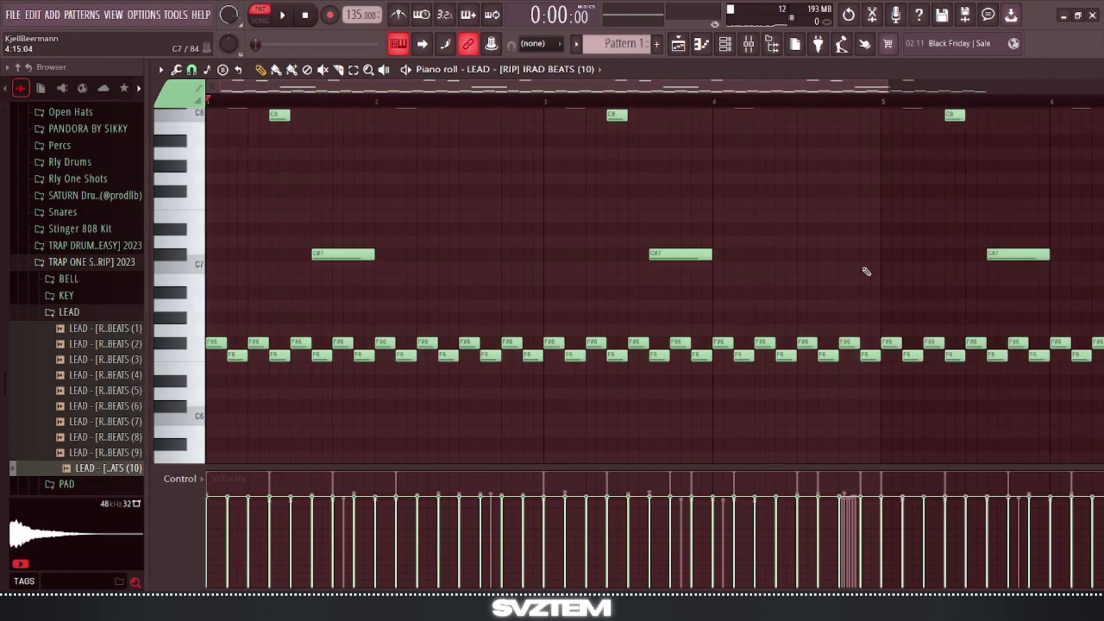
# Play the pattern and lower the dry/wet mix of Magic Dice on Insert 5 to 16%.
pyautogui.press('space')
pyautogui.click(748, 44)
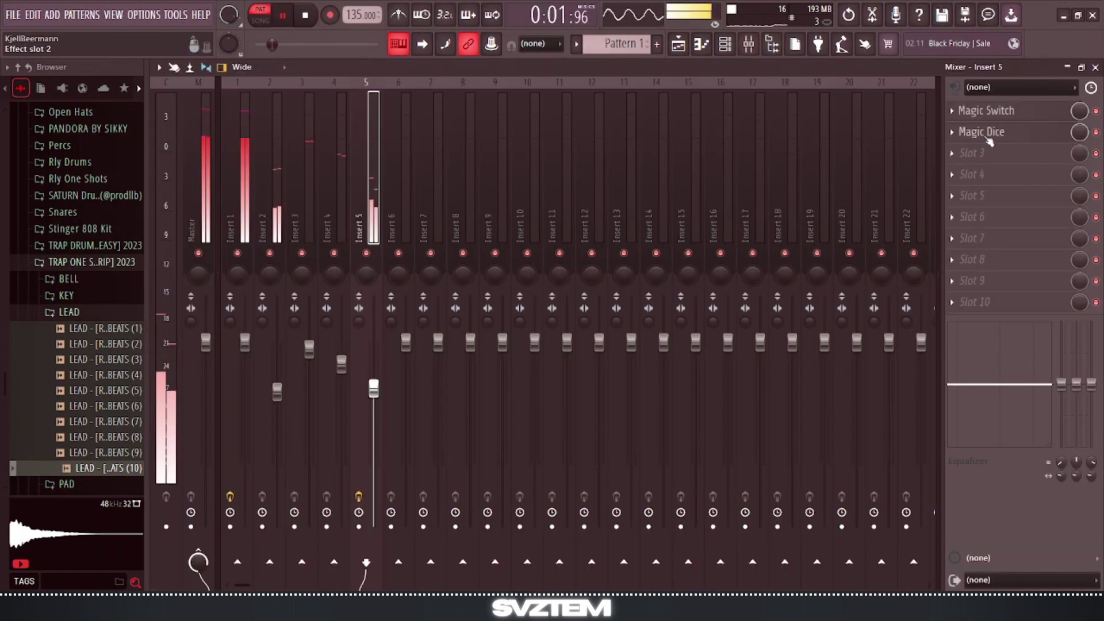
pyautogui.click(994, 132)
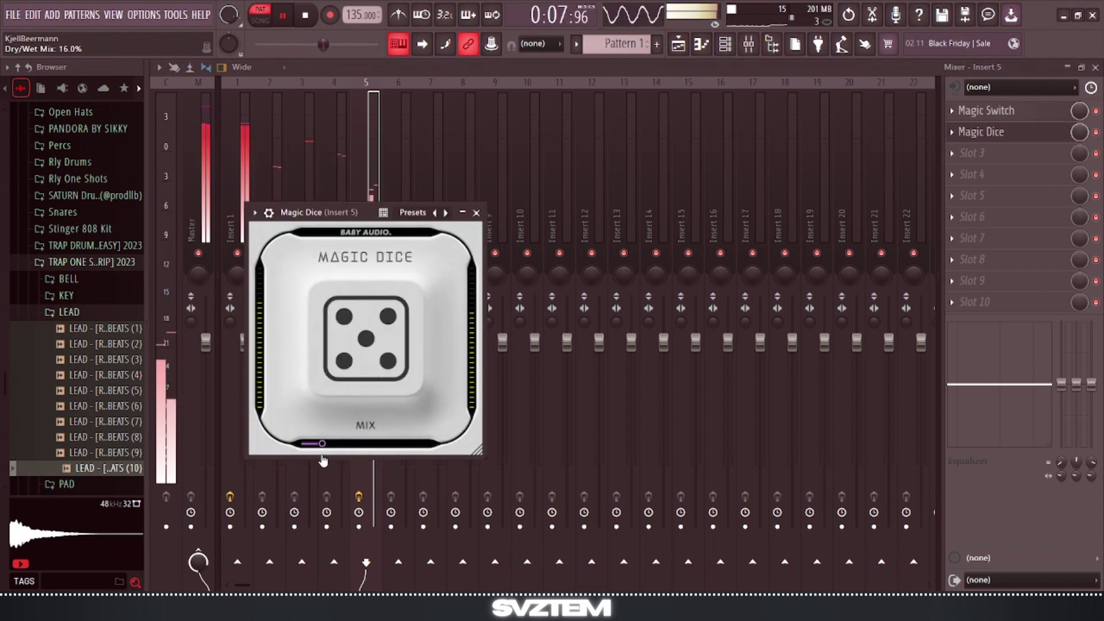
pyautogui.click(462, 212)
pyautogui.click(463, 213)
pyautogui.click(476, 212)
pyautogui.press('space')
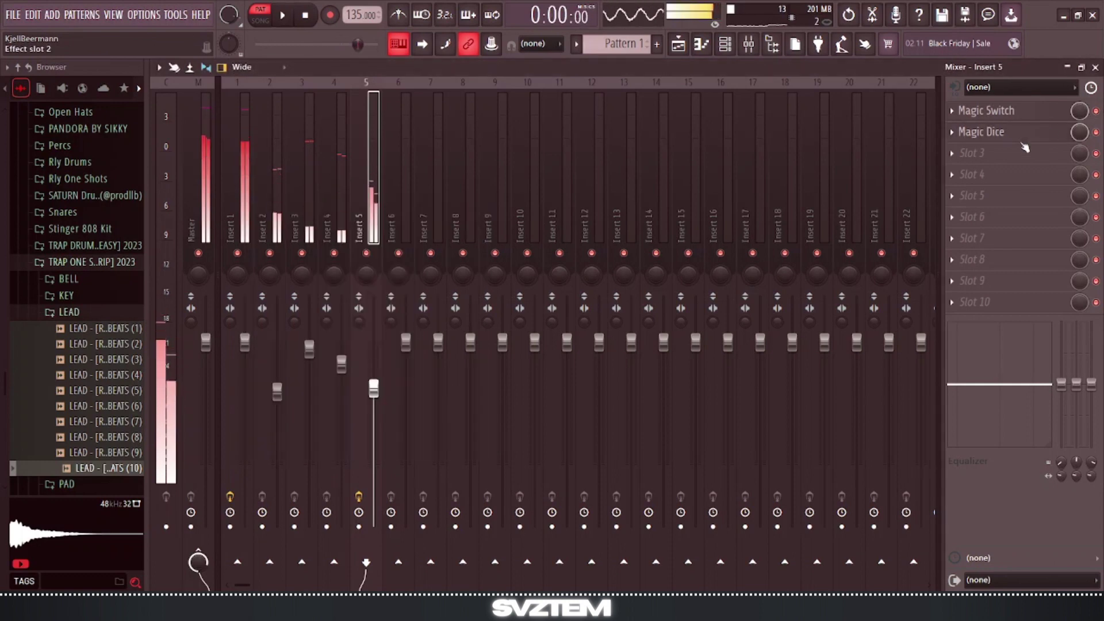
# Play the pattern and load the Wider plugin into the third effect slot of Insert 5.
pyautogui.press('space')
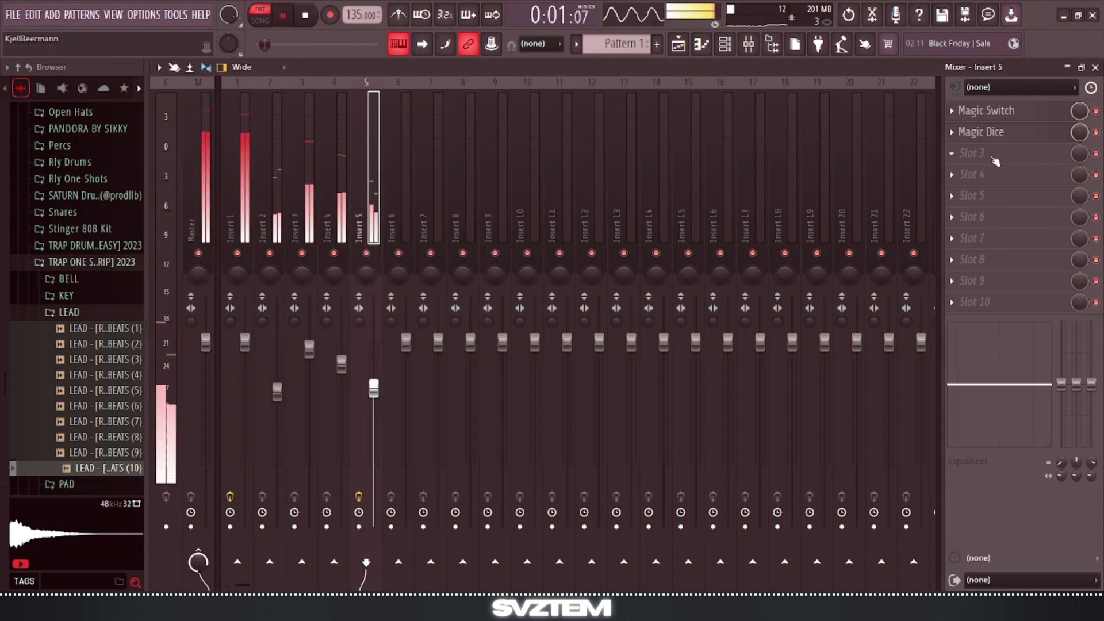
pyautogui.click(993, 158)
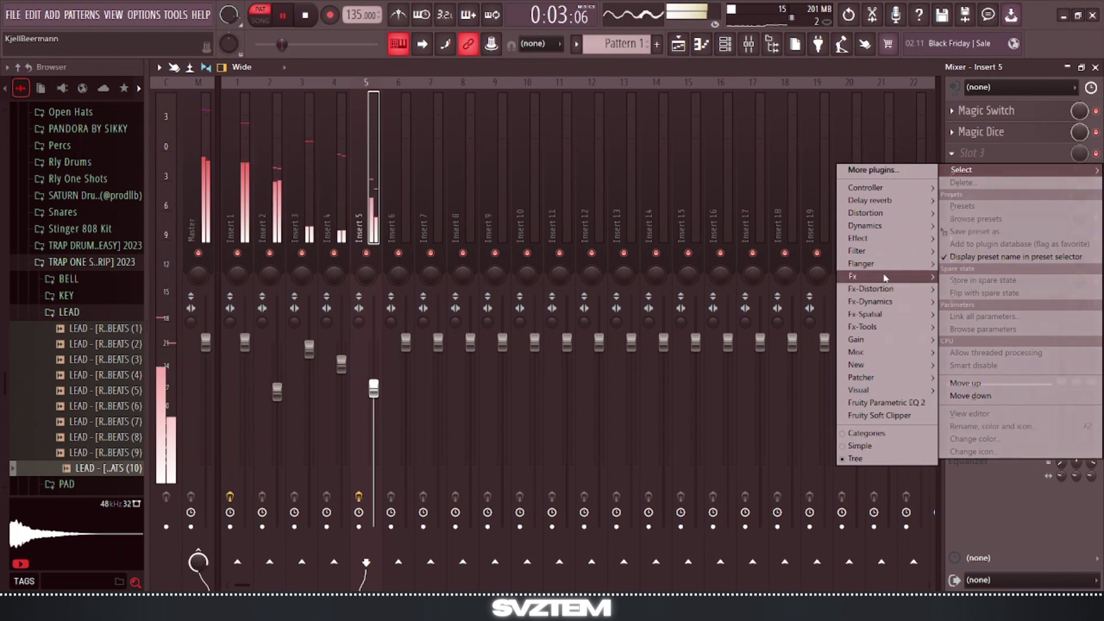
pyautogui.moveTo(885, 278)
pyautogui.moveTo(863, 314)
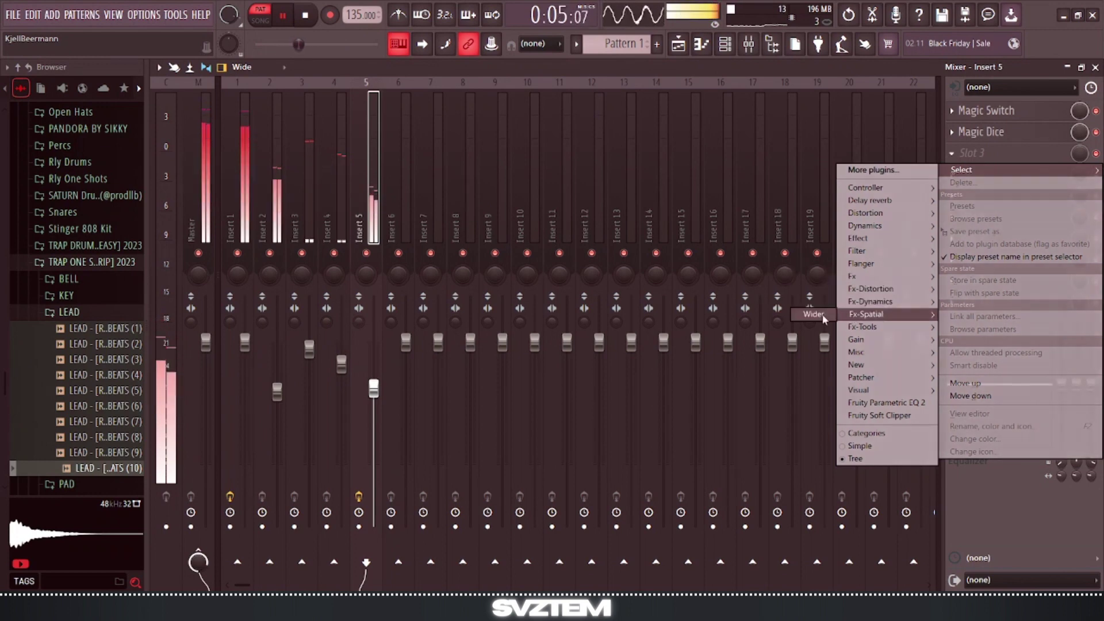
pyautogui.click(814, 314)
# Adjust the stereo width in Wider to around 169%, close the plugin and stop playback.
pyautogui.moveTo(423, 392); pyautogui.dragTo(242, 367)
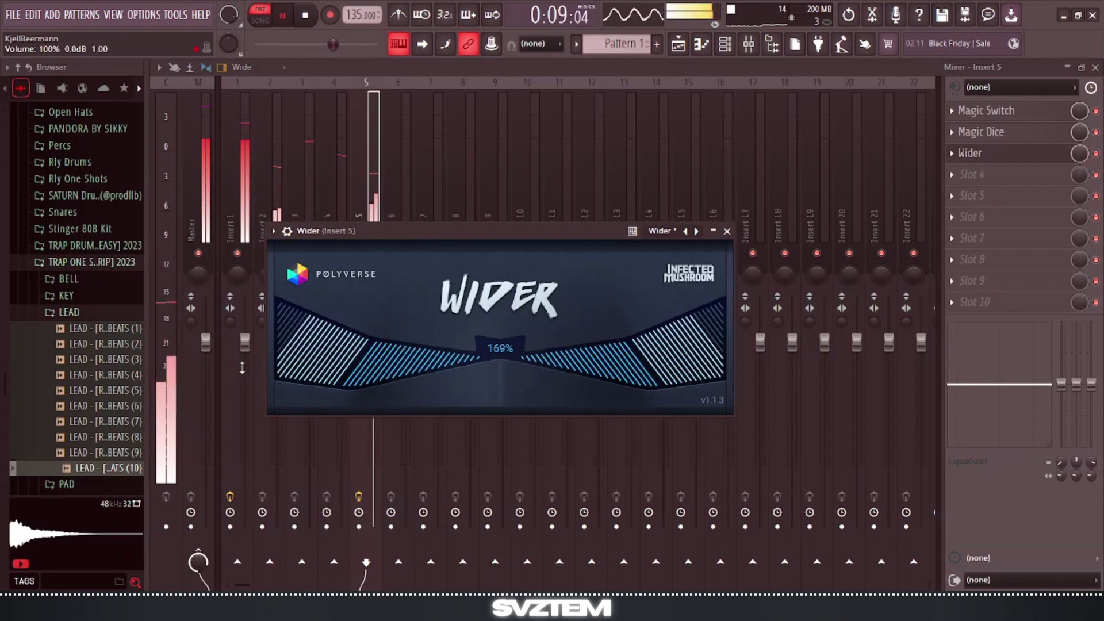
pyautogui.moveTo(417, 365); pyautogui.dragTo(440, 368)
pyautogui.click(728, 232)
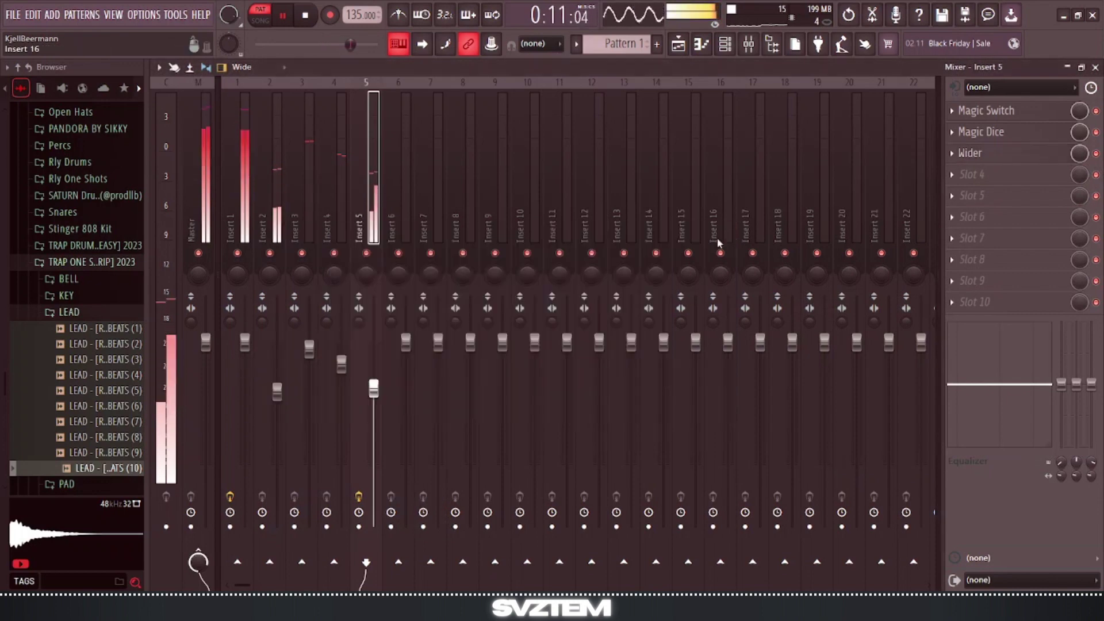
pyautogui.press('space')
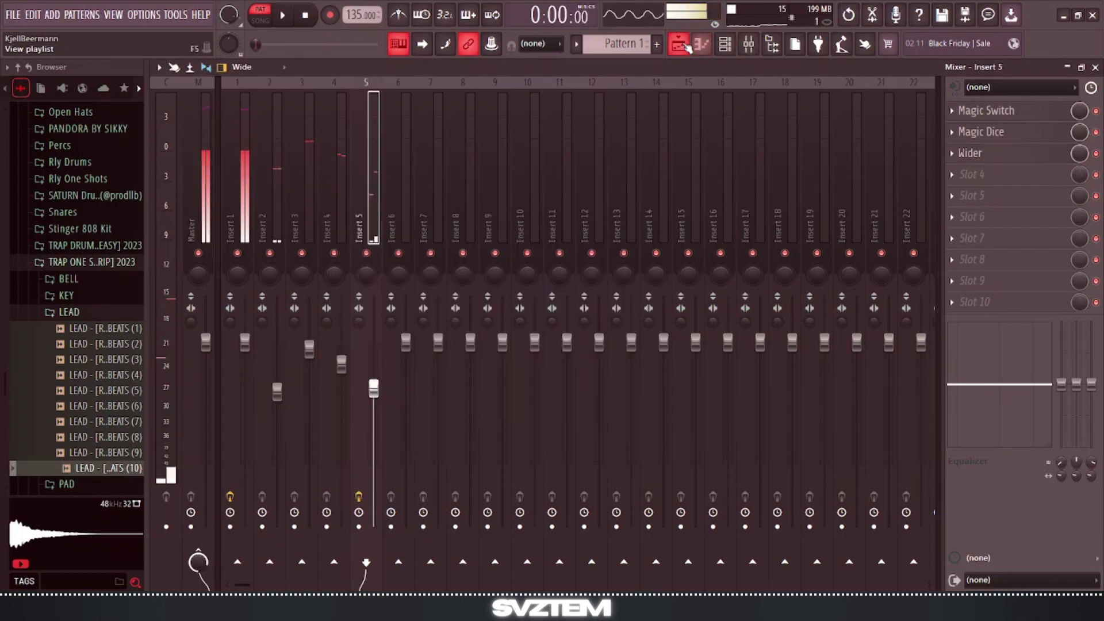
# Show the playlist, open the BELL folder of the trap one-shot kit and preview a few bell samples.
pyautogui.click(681, 45)
pyautogui.press('space')
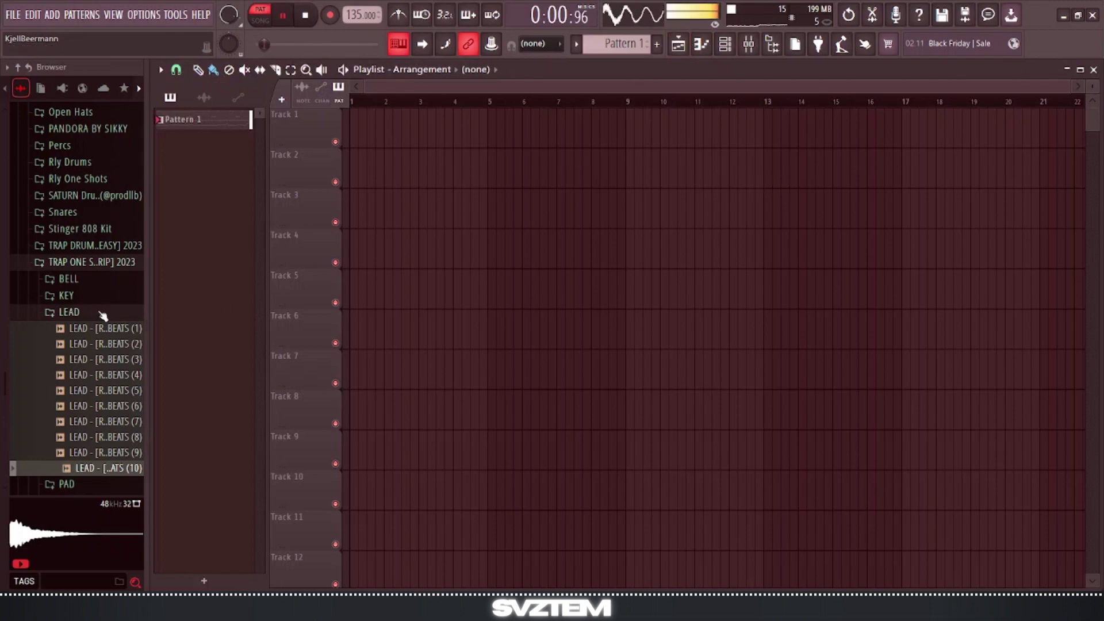
pyautogui.press('space')
pyautogui.click(82, 312)
pyautogui.click(69, 279)
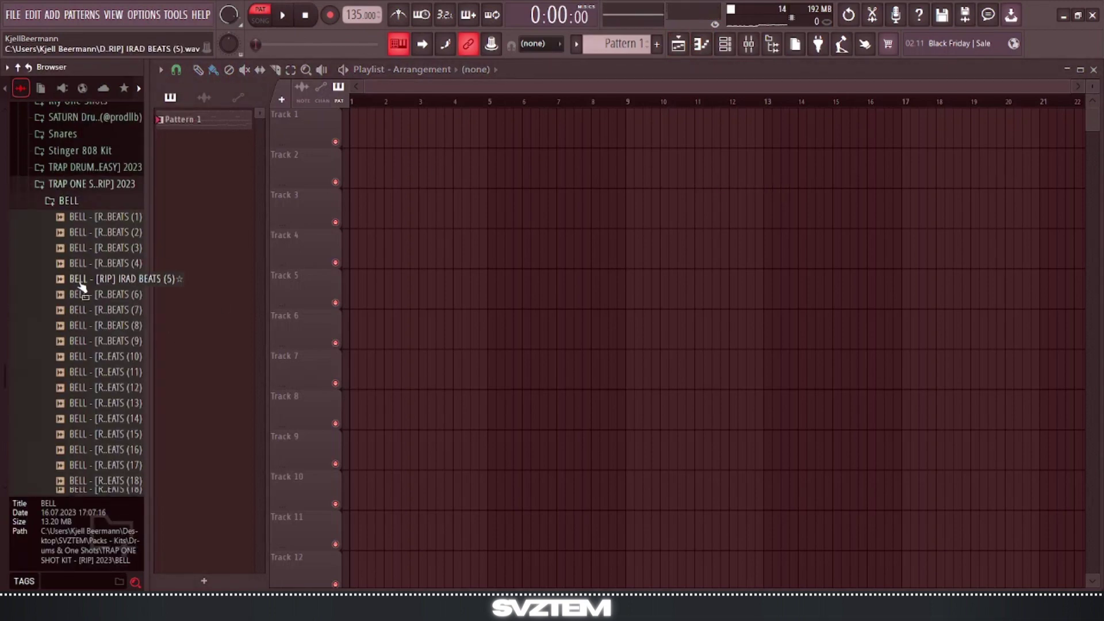
pyautogui.click(110, 358)
pyautogui.click(114, 332)
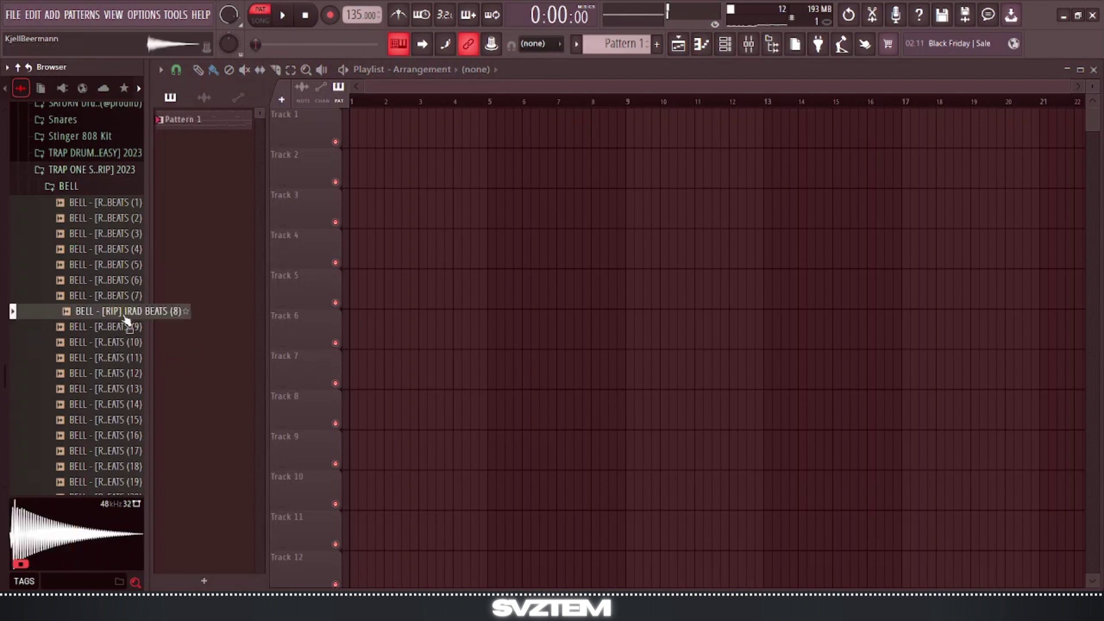
# Open the channel rack, audition more of the bell samples and add BELL (7) as a new channel.
pyautogui.click(726, 46)
pyautogui.press('Up')
pyautogui.press('Up')
pyautogui.press('Up')
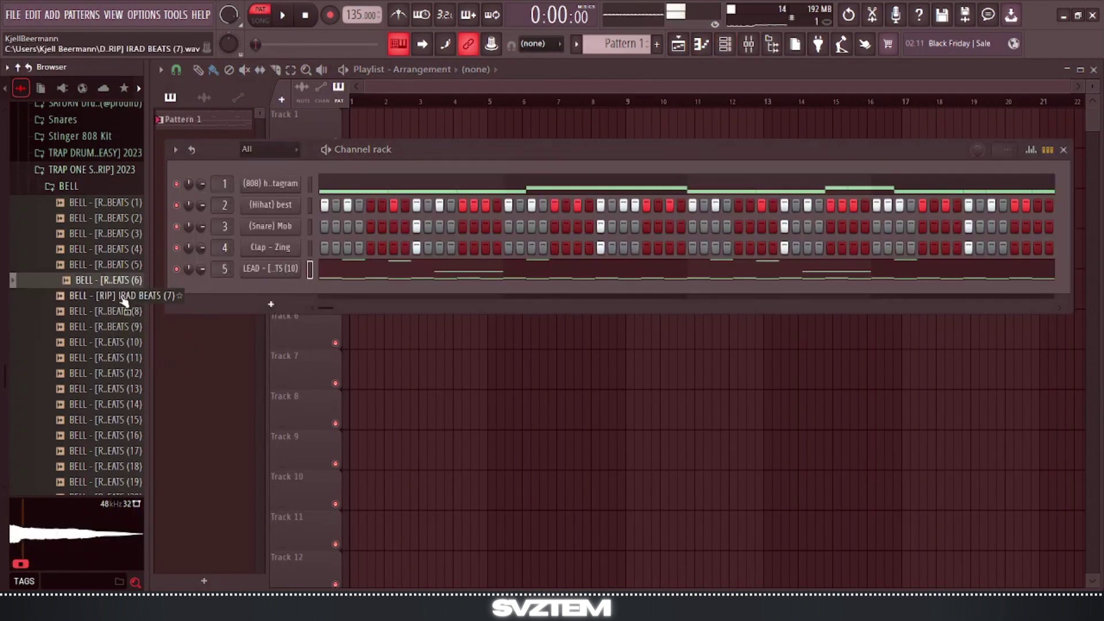
pyautogui.click(123, 296)
pyautogui.click(123, 405)
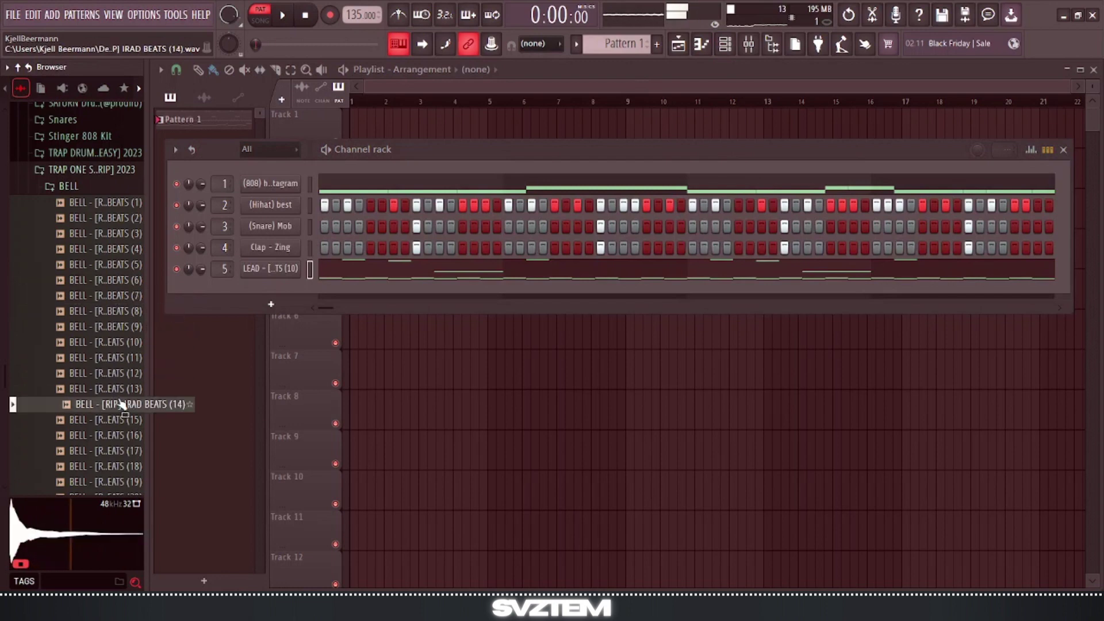
pyautogui.click(123, 389)
pyautogui.click(124, 374)
pyautogui.click(124, 358)
pyautogui.click(123, 343)
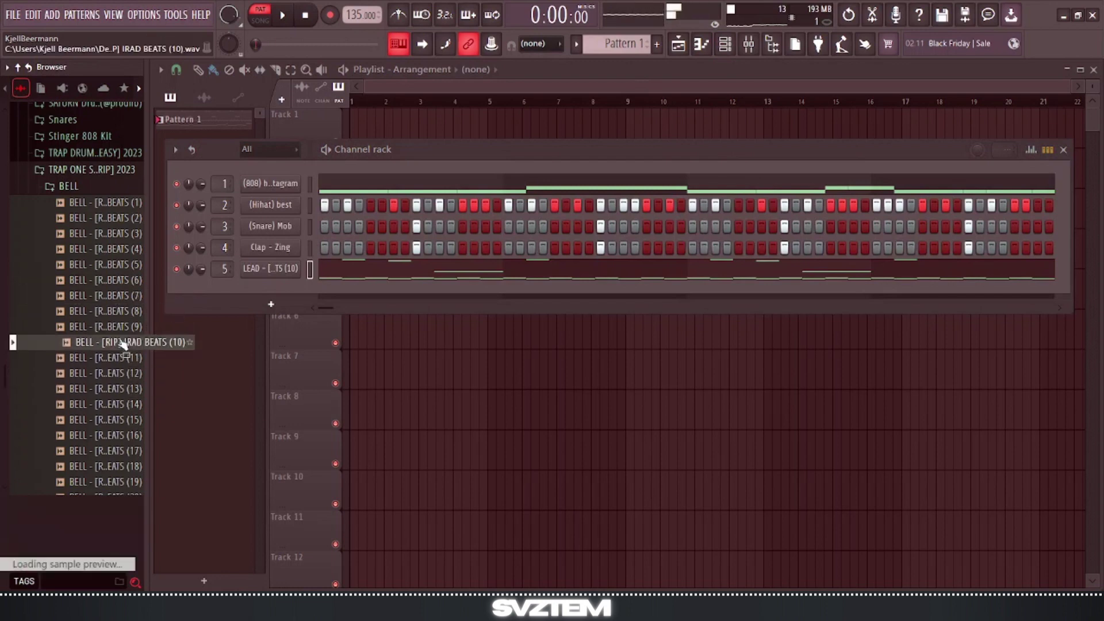
pyautogui.click(122, 326)
pyautogui.click(121, 311)
pyautogui.moveTo(122, 296); pyautogui.dragTo(224, 296)
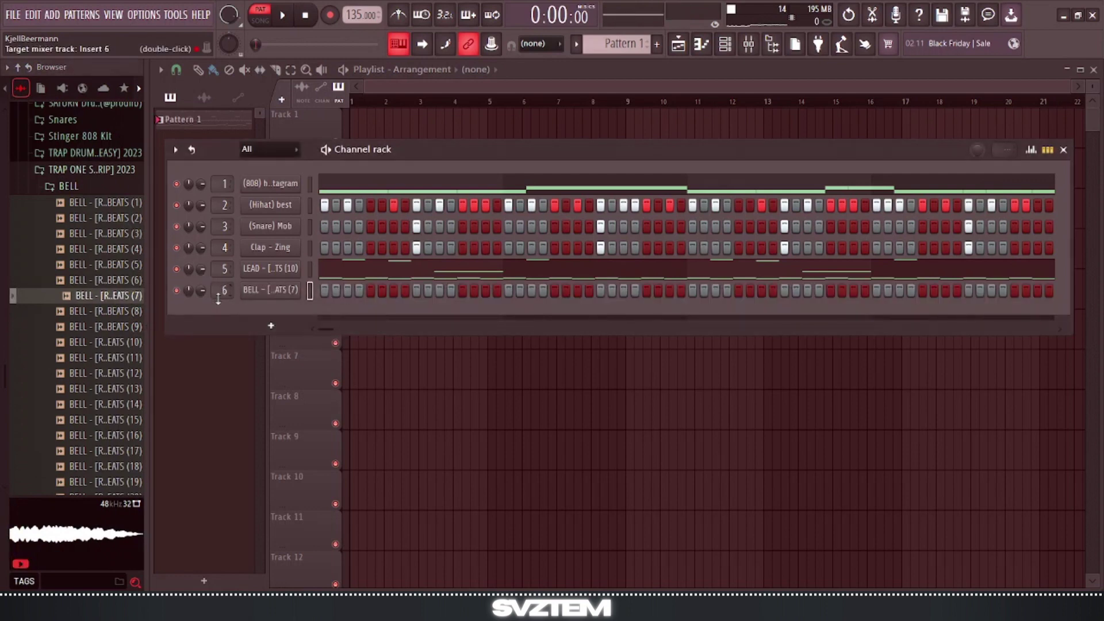
# Reverse the bell sample in its channel settings and close the settings window.
pyautogui.click(266, 295)
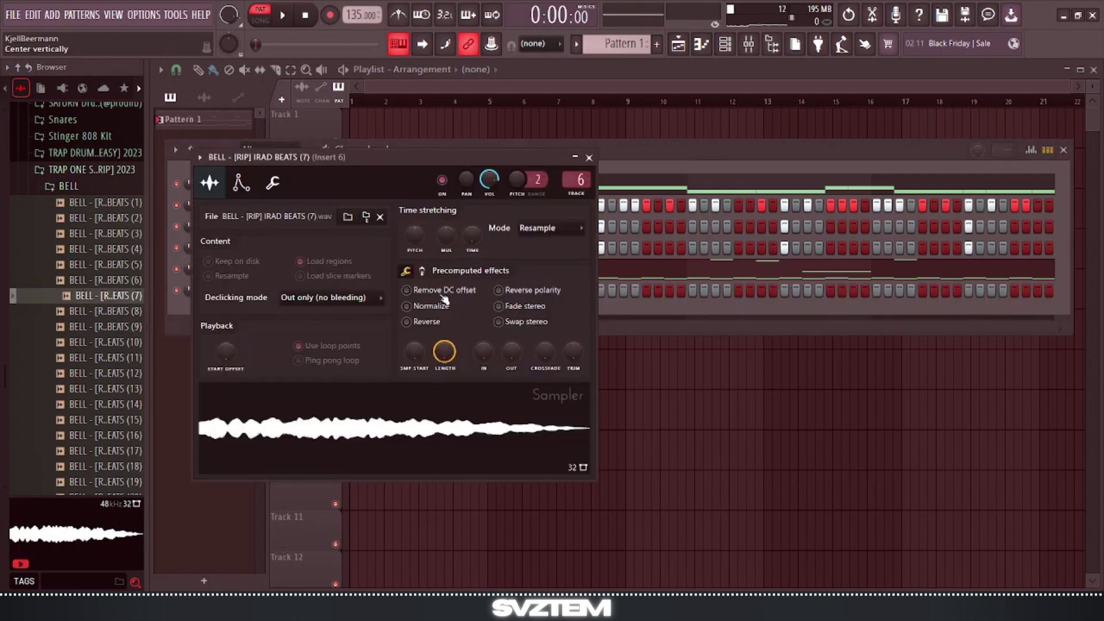
pyautogui.click(407, 322)
pyautogui.click(589, 158)
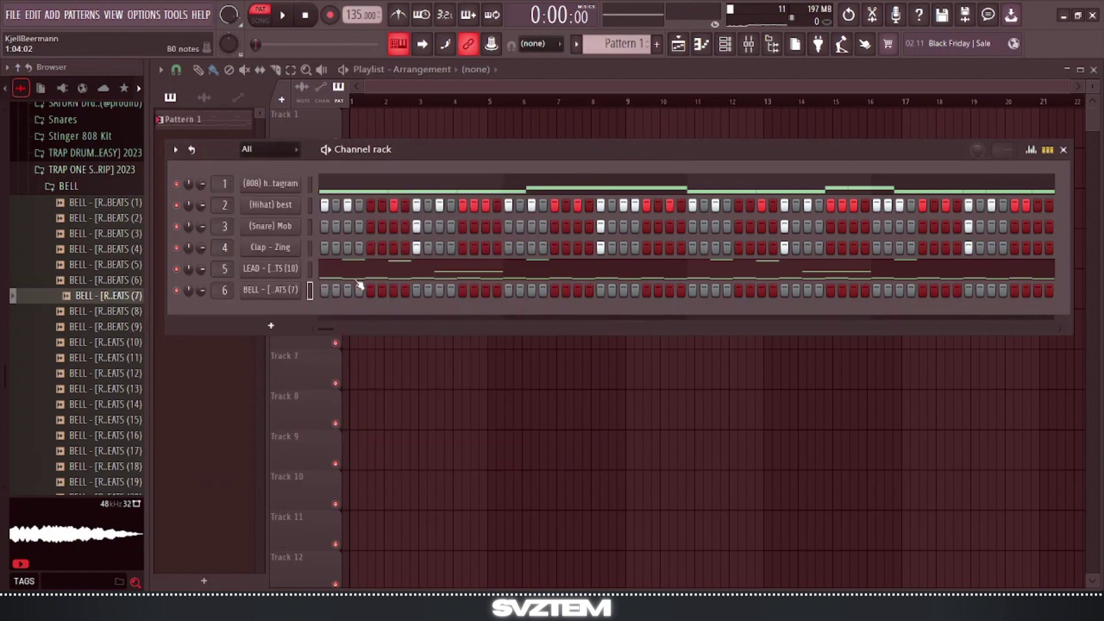
# Try a single A#6 note for the reversed bell in the piano roll, ending at bar 3.
pyautogui.rightClick(289, 294)
pyautogui.click(333, 289)
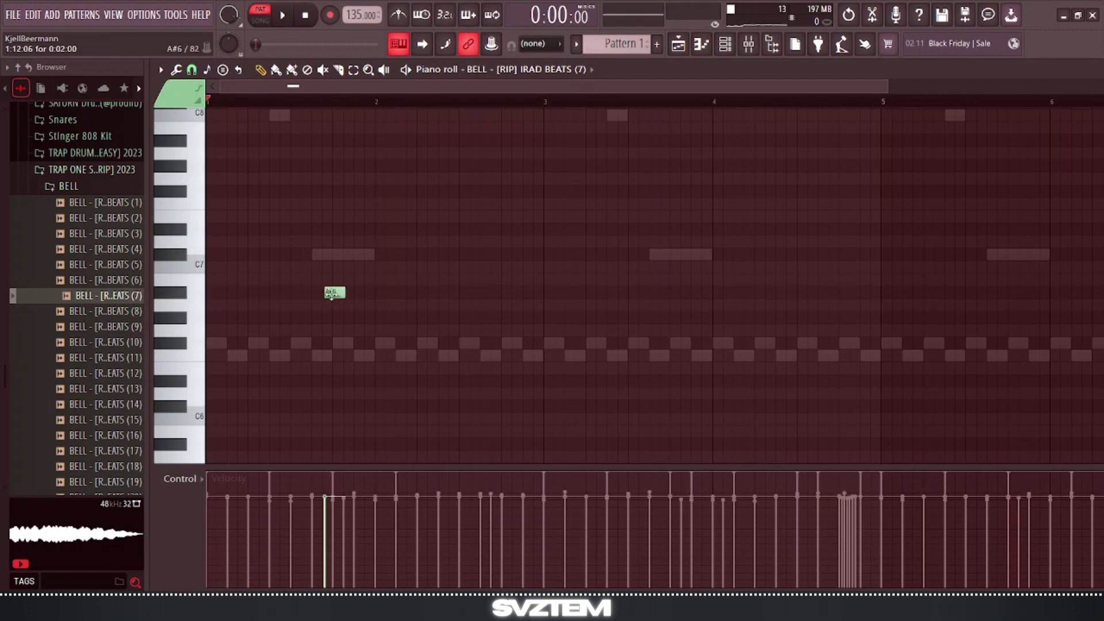
pyautogui.moveTo(330, 294); pyautogui.dragTo(498, 292)
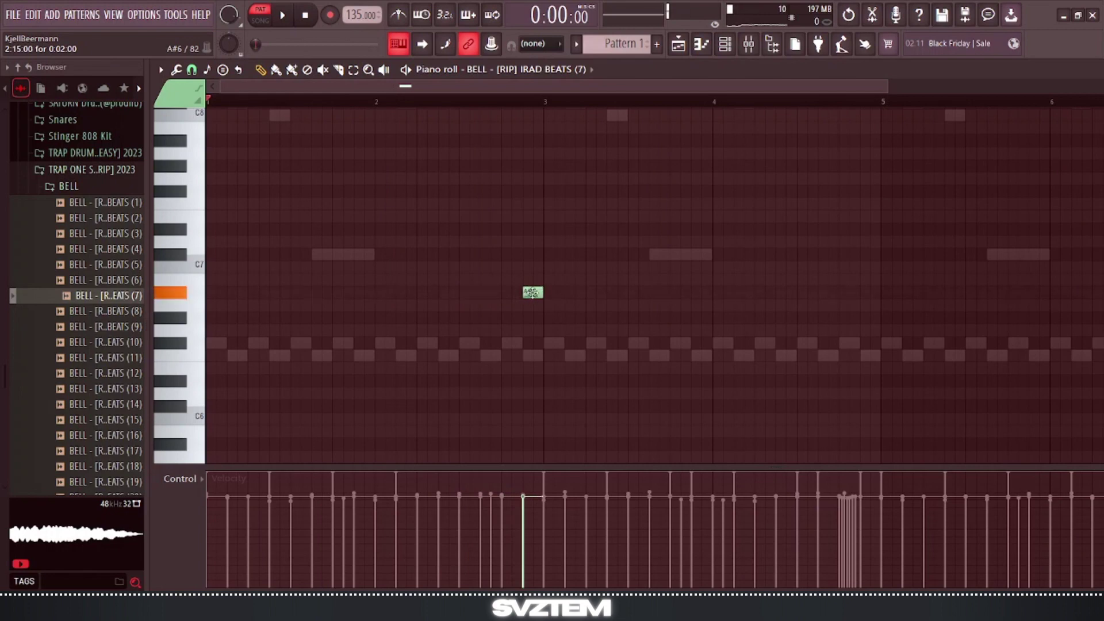
pyautogui.press('space')
pyautogui.press('space')
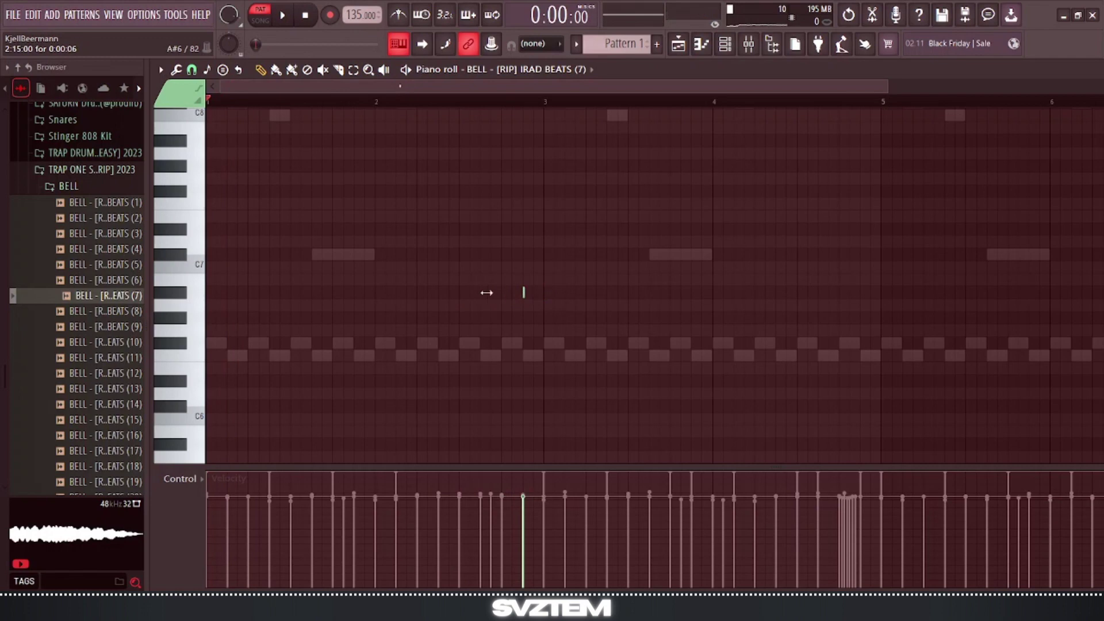
# Try lengthening the A#6 bell note to 0:10:12, starting at 2:06:12 and ending at bar 3, and play it.
pyautogui.moveTo(601, 294); pyautogui.dragTo(501, 297)
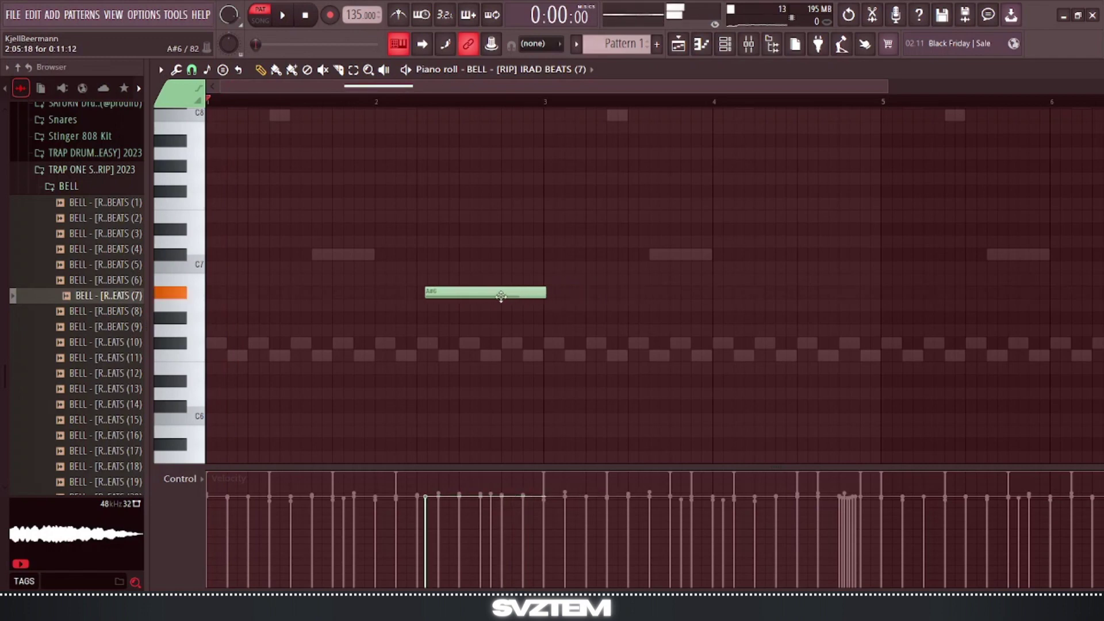
pyautogui.press('space')
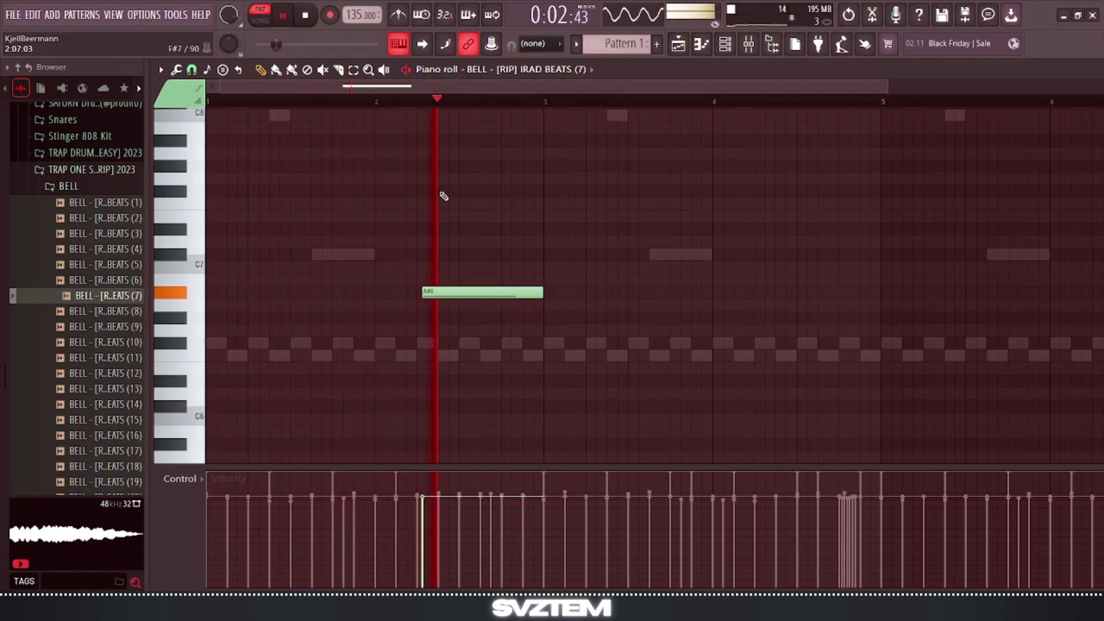
pyautogui.press('space')
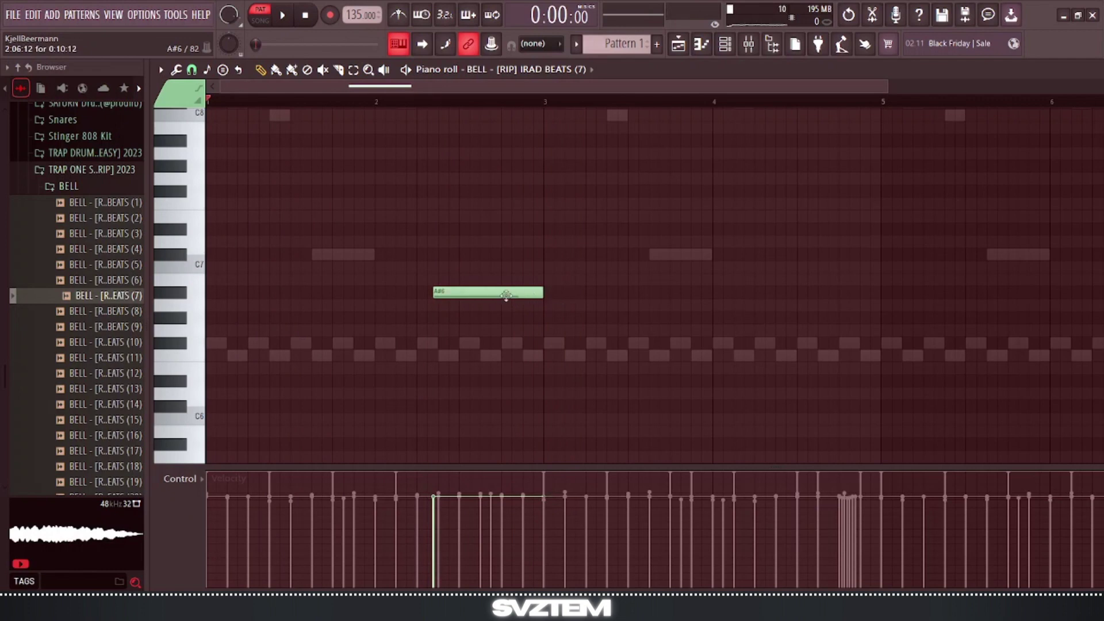
pyautogui.press('space')
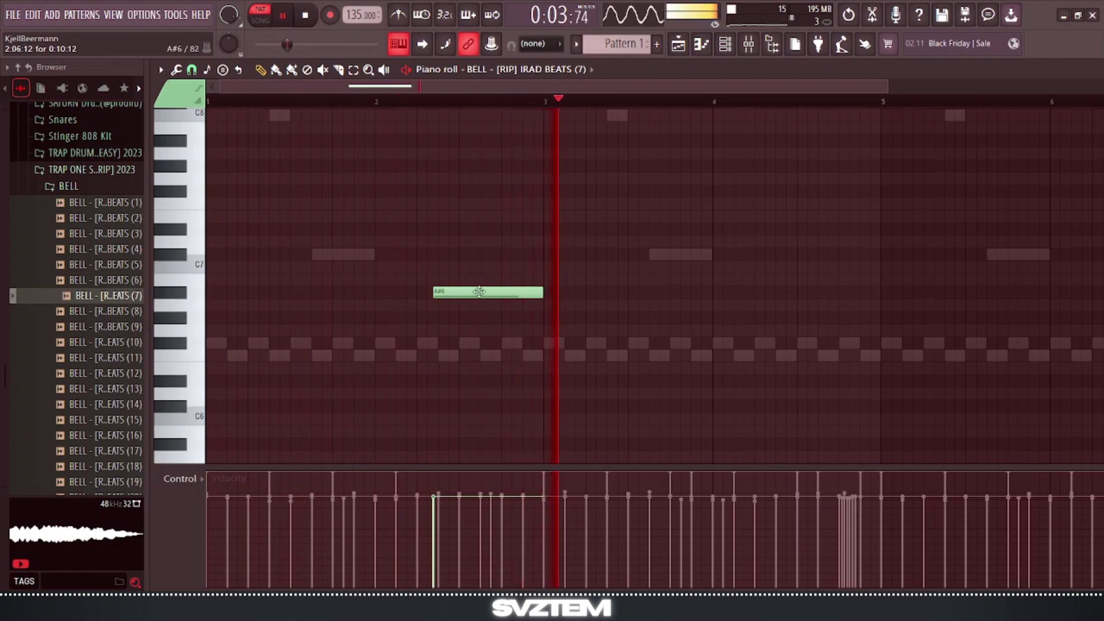
pyautogui.press('space')
# Try shifting the A#6 bell note slightly to start at 2:06:18 and listen to it with the beat.
pyautogui.keyDown('ctrl'); pyautogui.scroll(3, 514, 307); pyautogui.keyUp('ctrl')
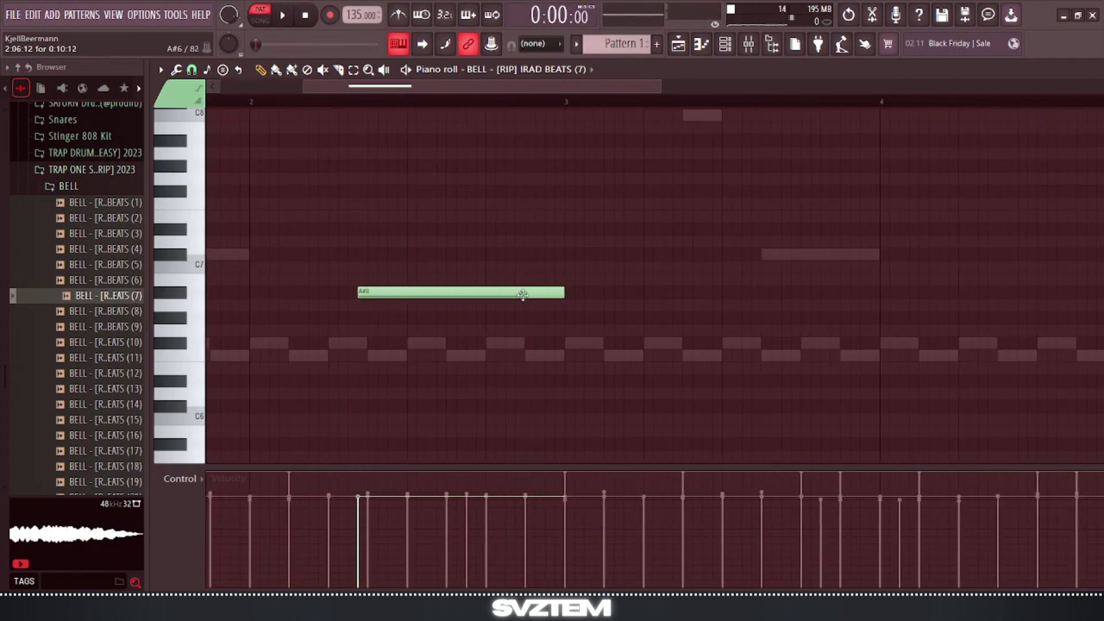
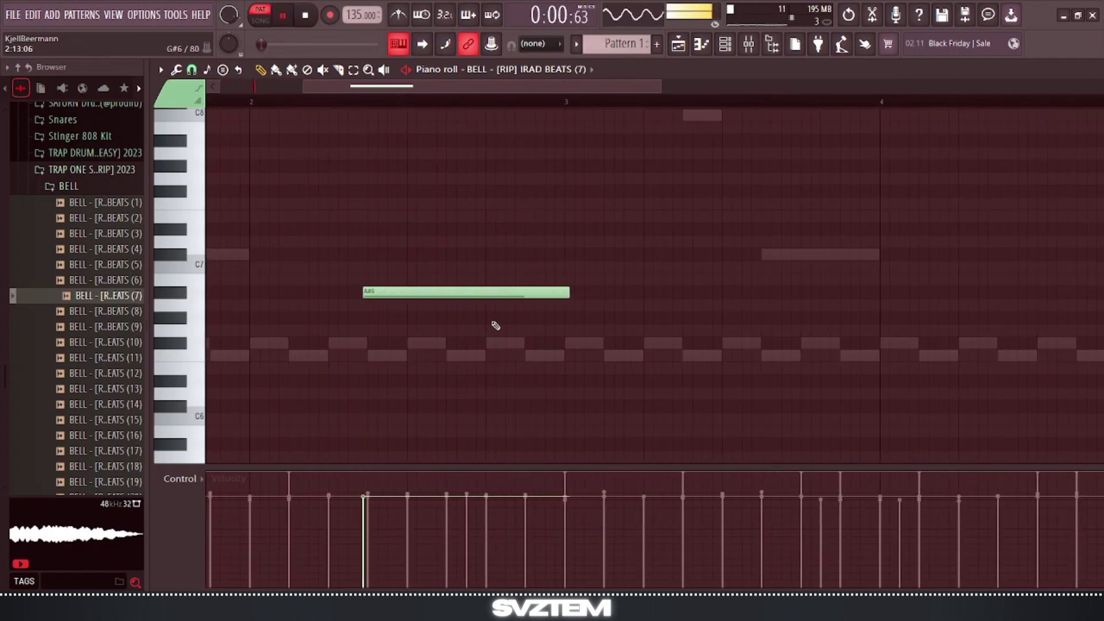
pyautogui.keyDown('ctrl'); pyautogui.scroll(-2, 478, 322); pyautogui.keyUp('ctrl')
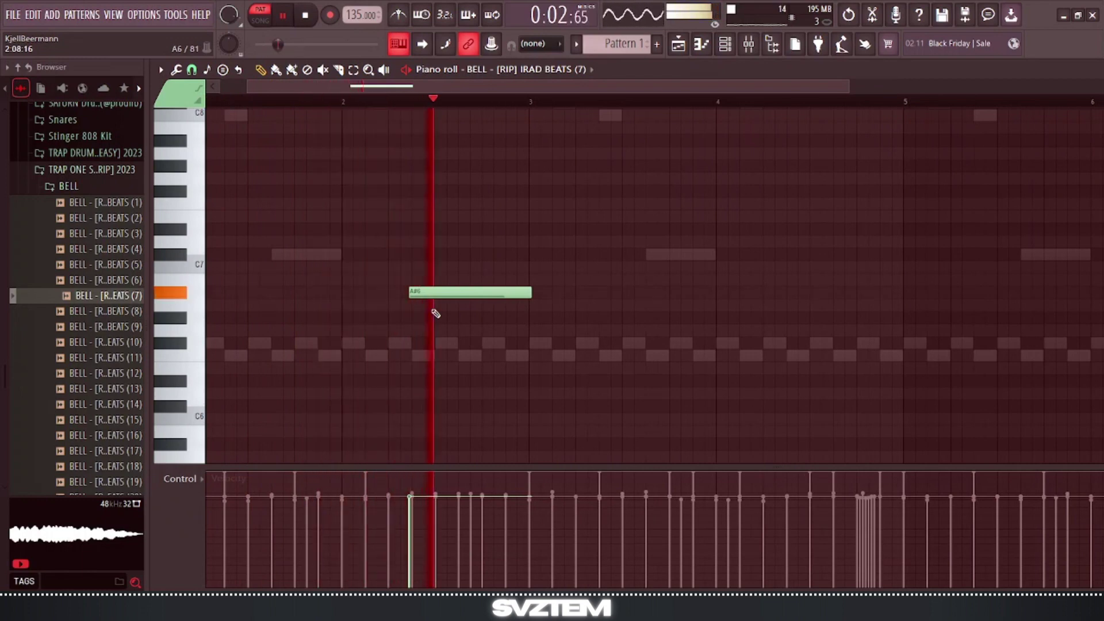
pyautogui.press('space')
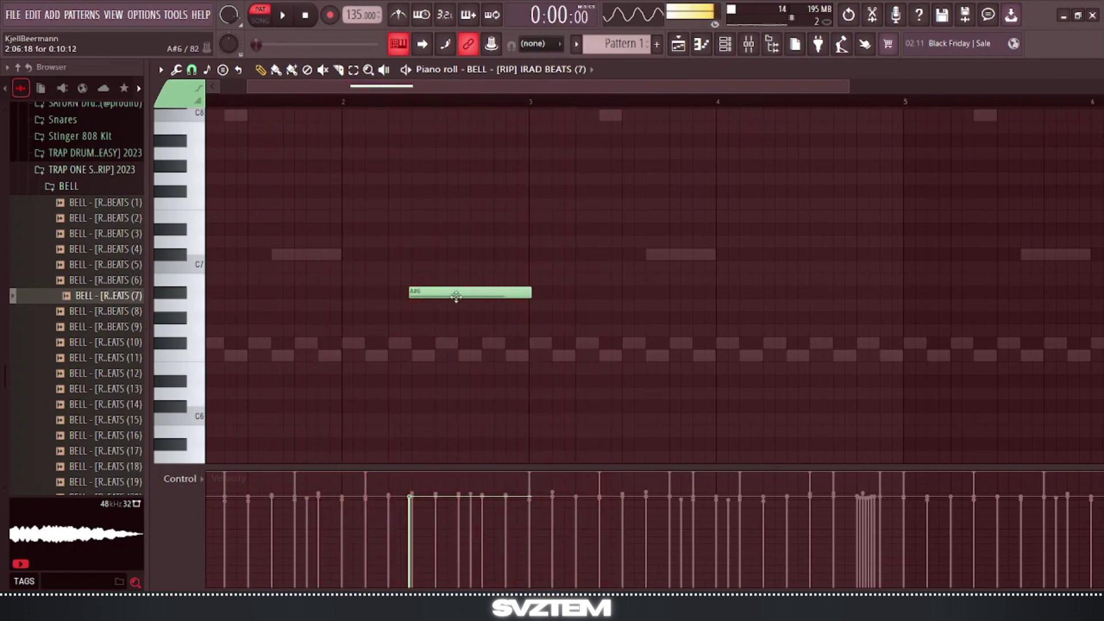
# Try the bell note one octave higher at A#7 and play the pattern.
pyautogui.scroll(2, 470, 323)
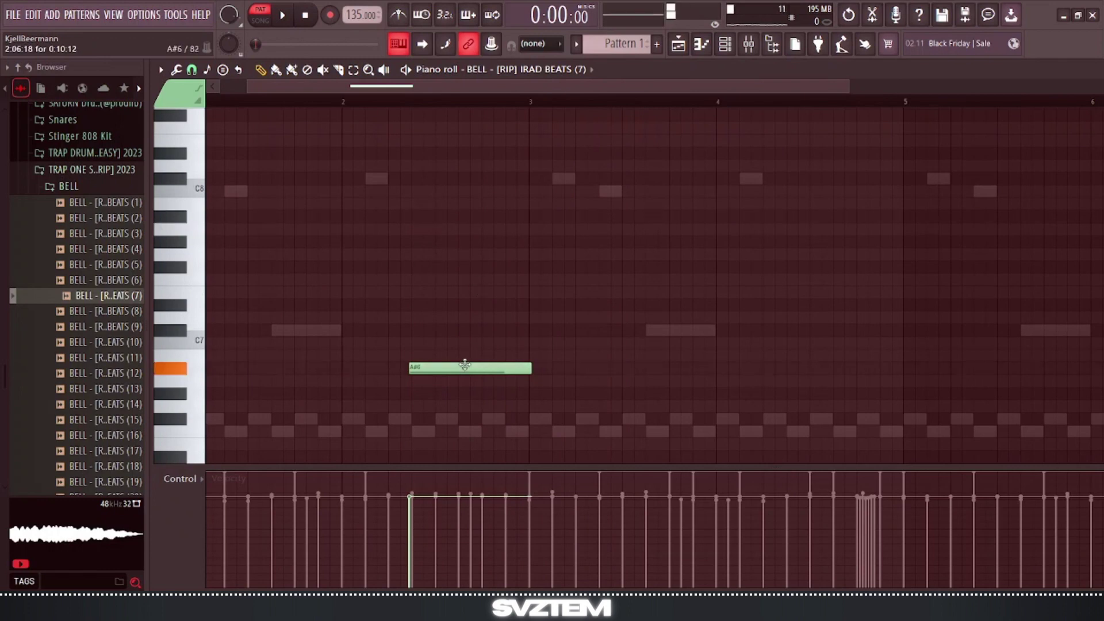
pyautogui.moveTo(466, 356); pyautogui.dragTo(468, 205)
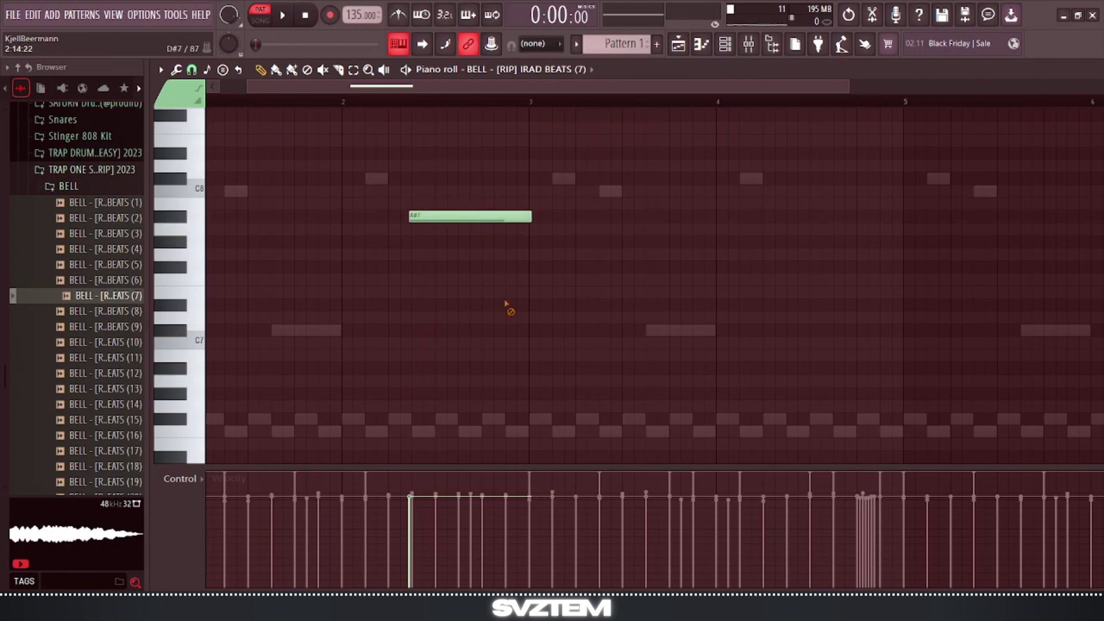
pyautogui.press('space')
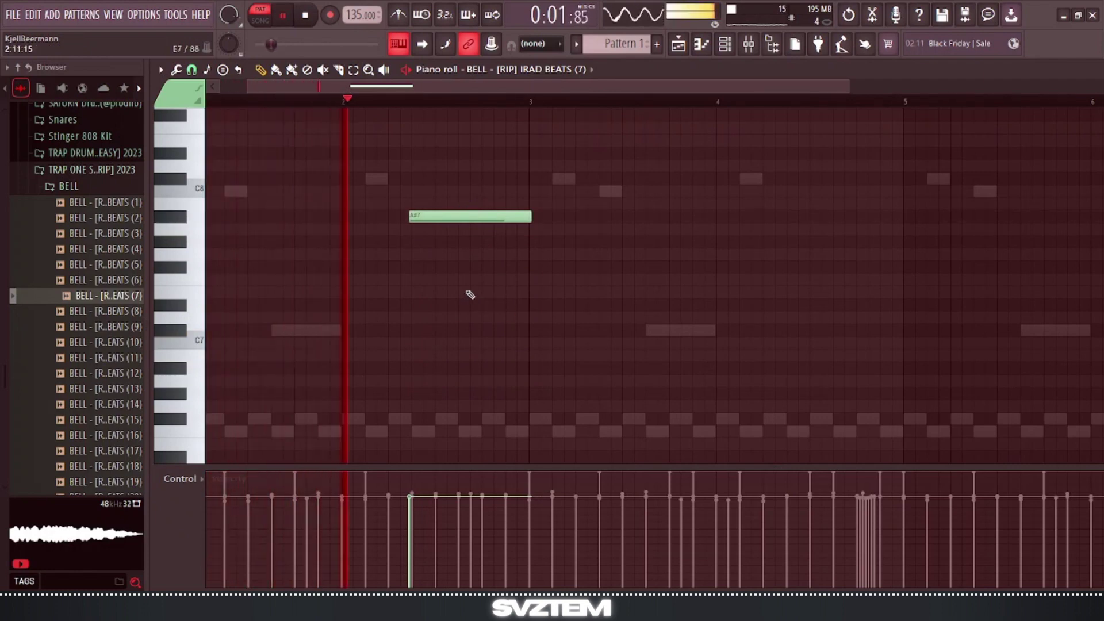
pyautogui.press('space')
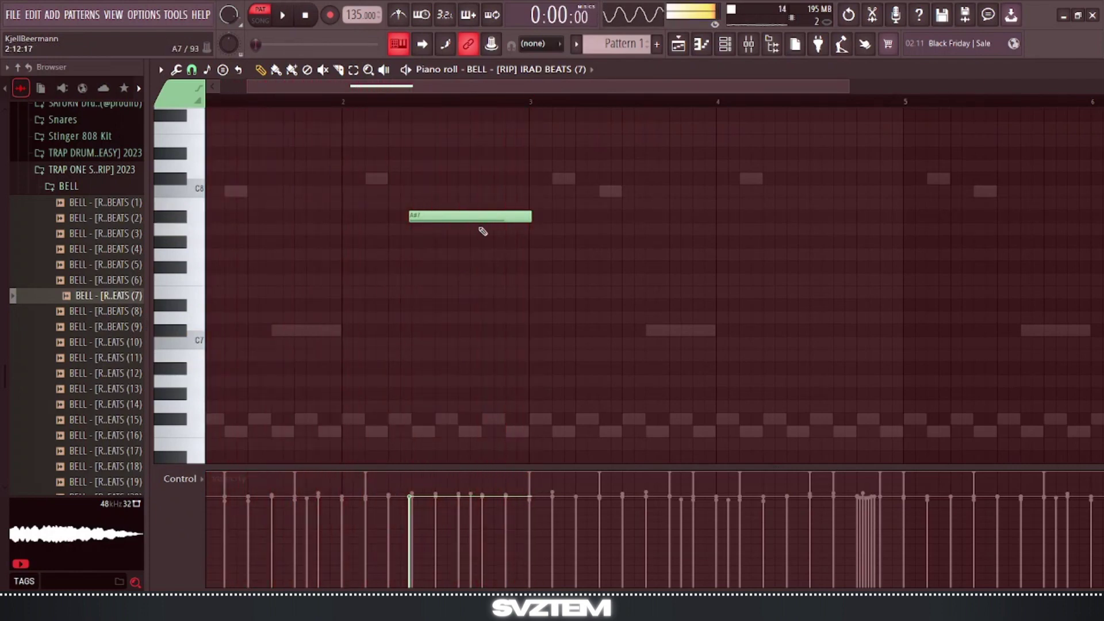
# Try moving the A#7 bell note later during playback, then delete it from the piano roll.
pyautogui.press('space')
pyautogui.moveTo(478, 216); pyautogui.dragTo(491, 215)
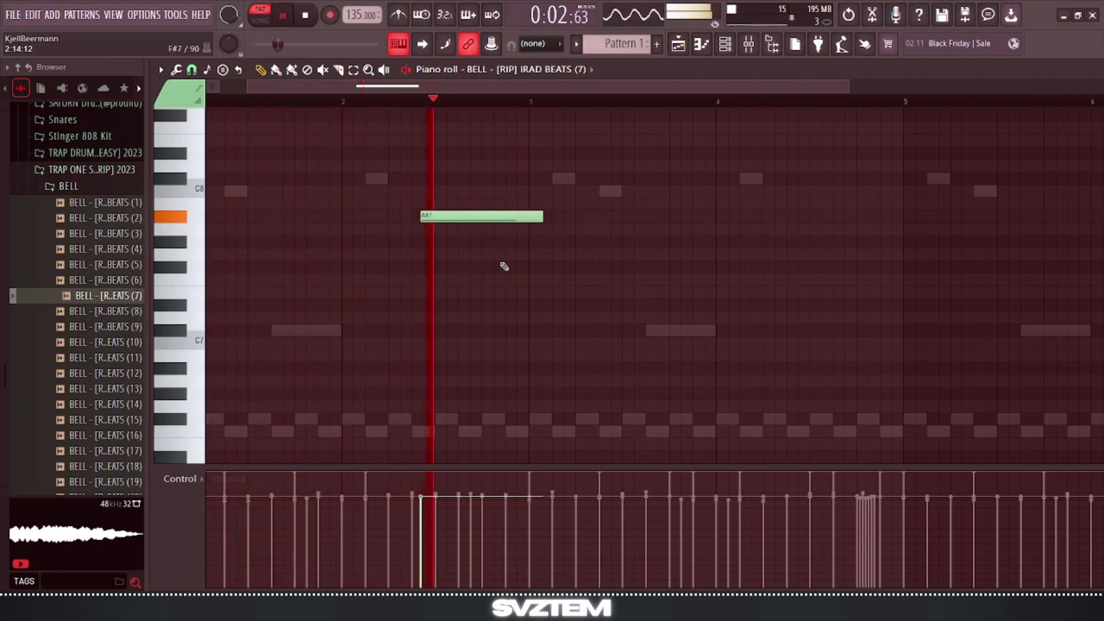
pyautogui.press('space')
pyautogui.moveTo(476, 216); pyautogui.dragTo(494, 217)
pyautogui.rightClick(495, 217)
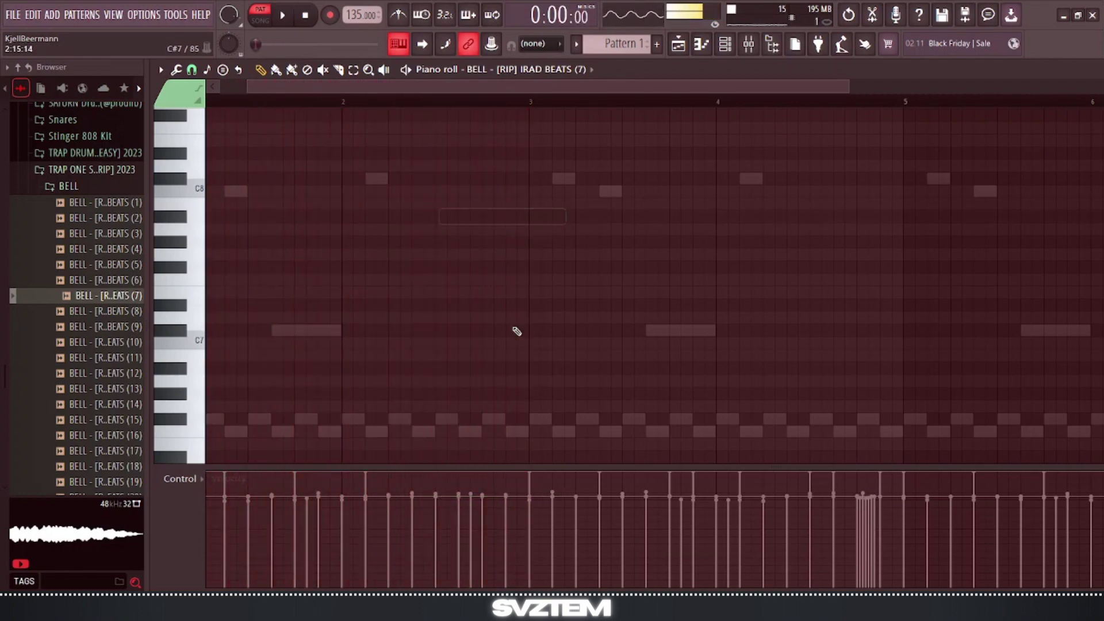
# Turn off the Reverse effect on the BELL (7) sample in its channel settings.
pyautogui.press('space')
pyautogui.scroll(-6, 516, 330)
pyautogui.press('space')
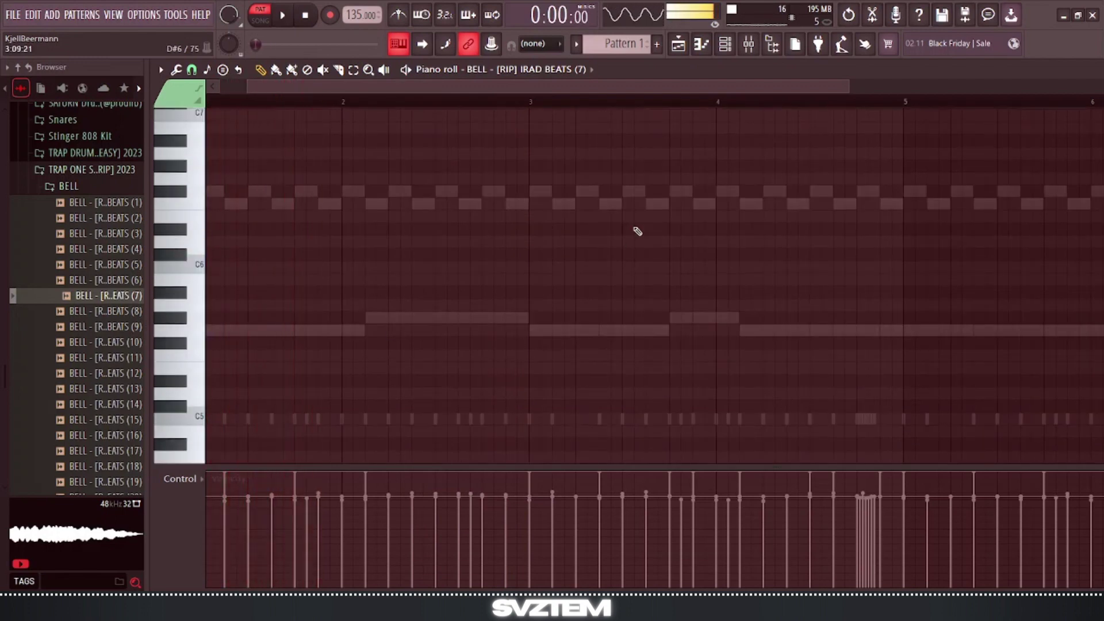
pyautogui.scroll(3, 644, 207)
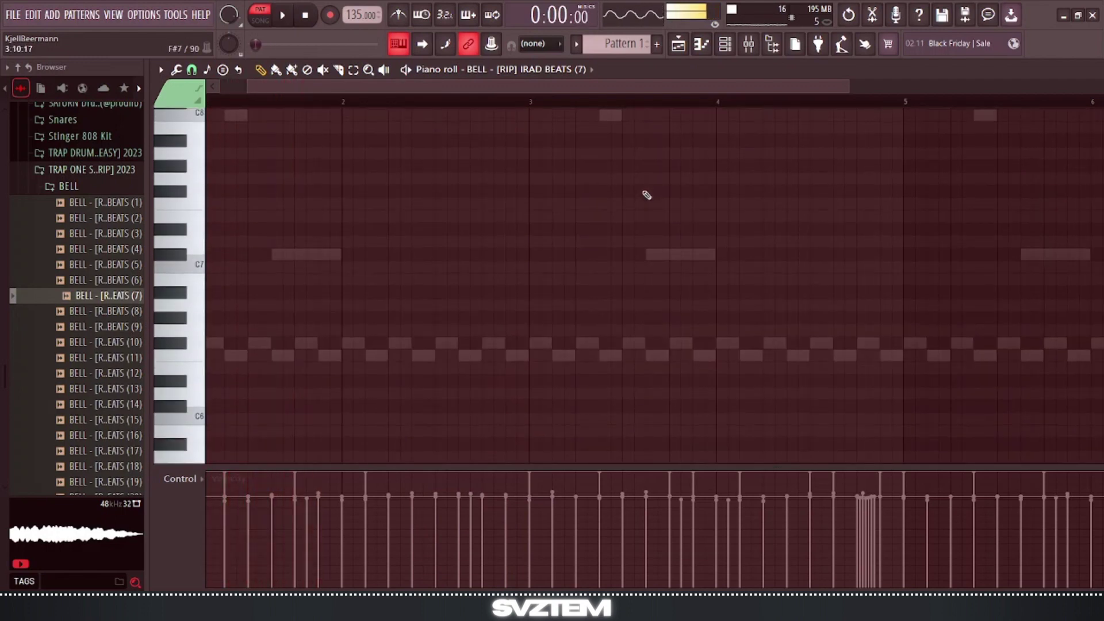
pyautogui.click(702, 45)
pyautogui.click(287, 292)
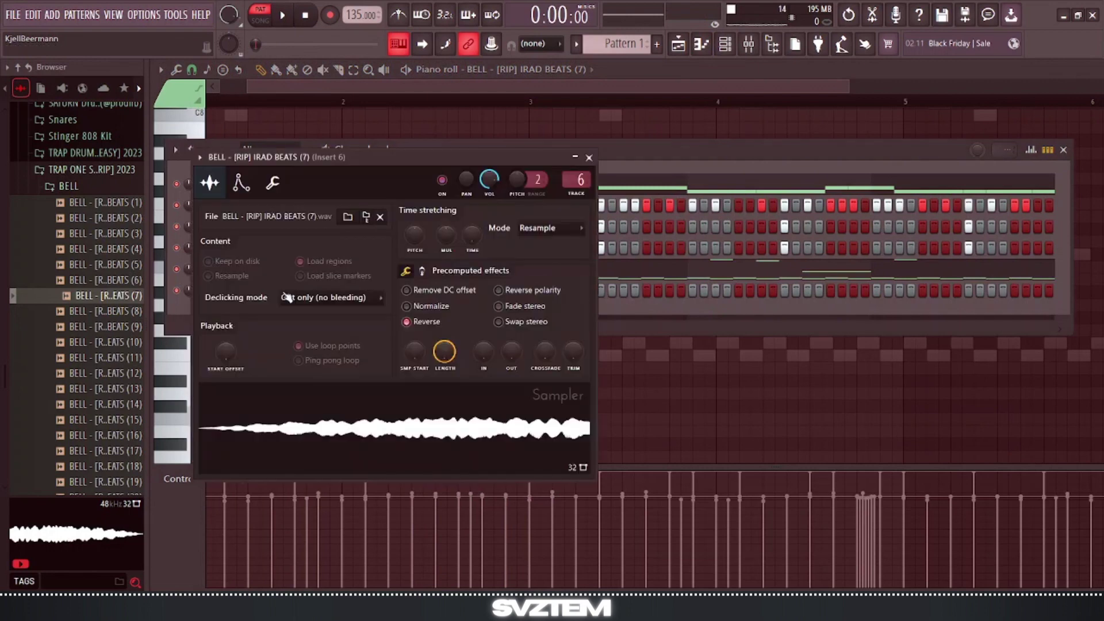
pyautogui.click(406, 323)
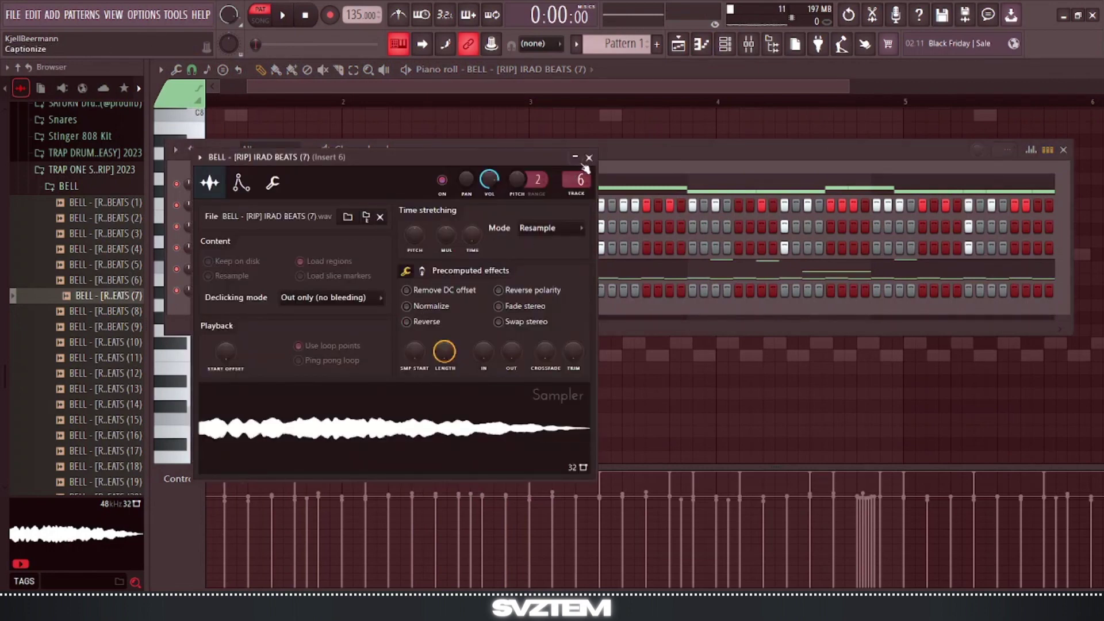
pyautogui.click(589, 158)
# Place an A#6 bell note at the start of the pattern and play it with the beat.
pyautogui.click(725, 45)
pyautogui.press('space')
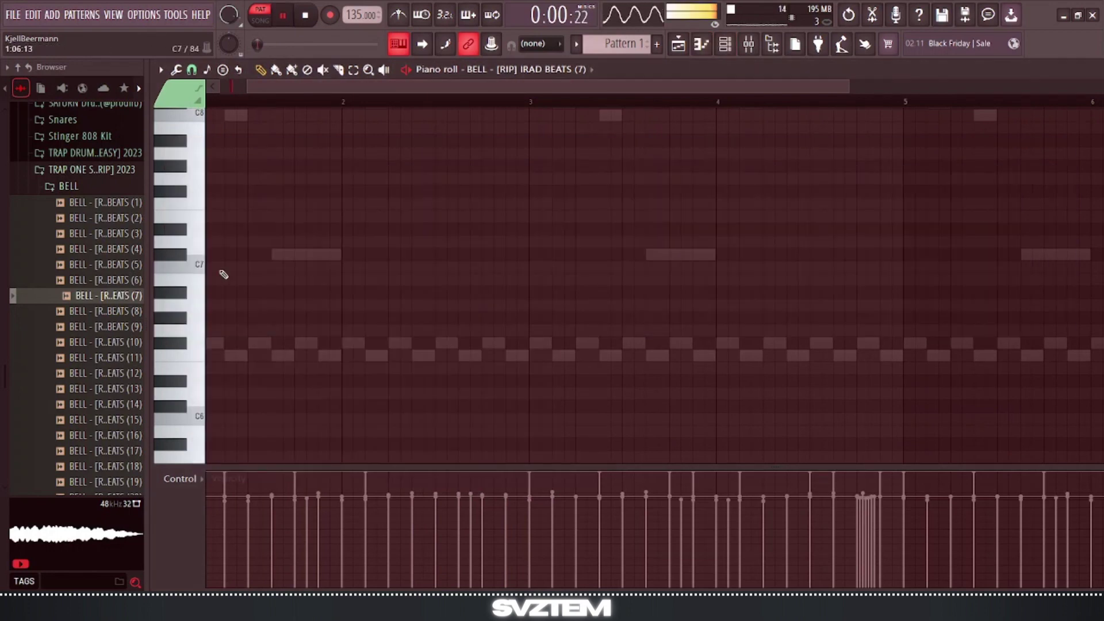
pyautogui.press('space')
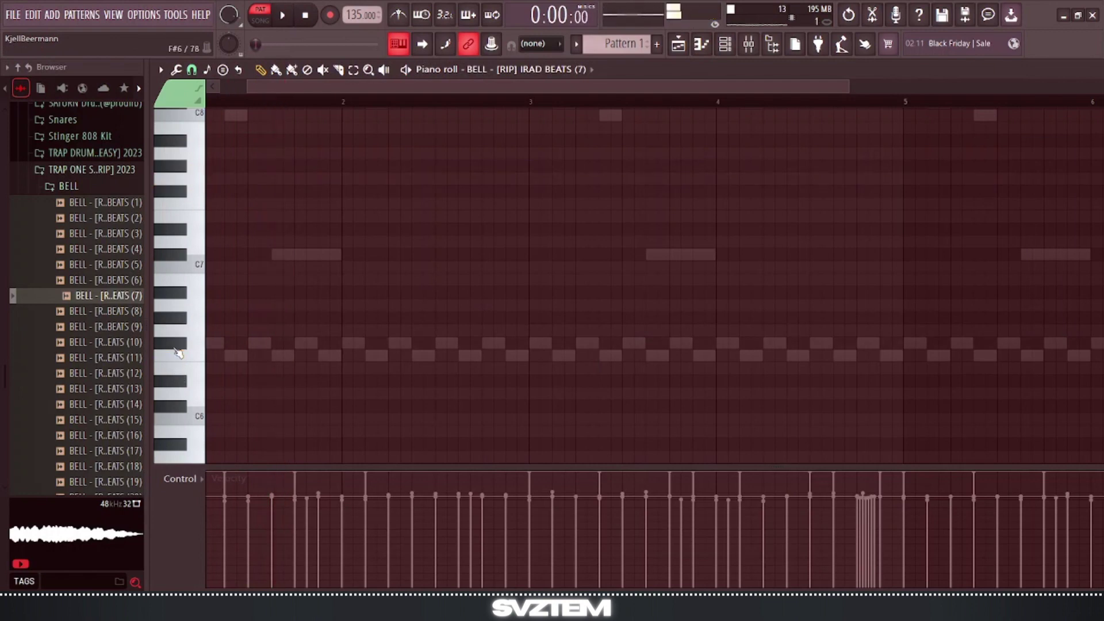
pyautogui.moveTo(247, 298); pyautogui.dragTo(224, 308)
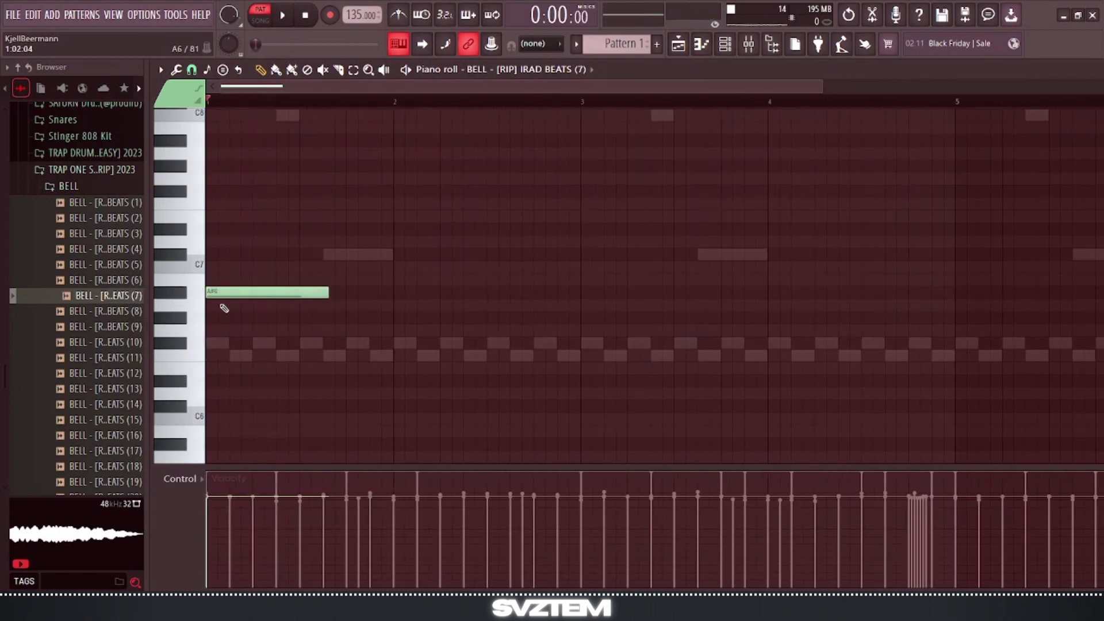
pyautogui.press('space')
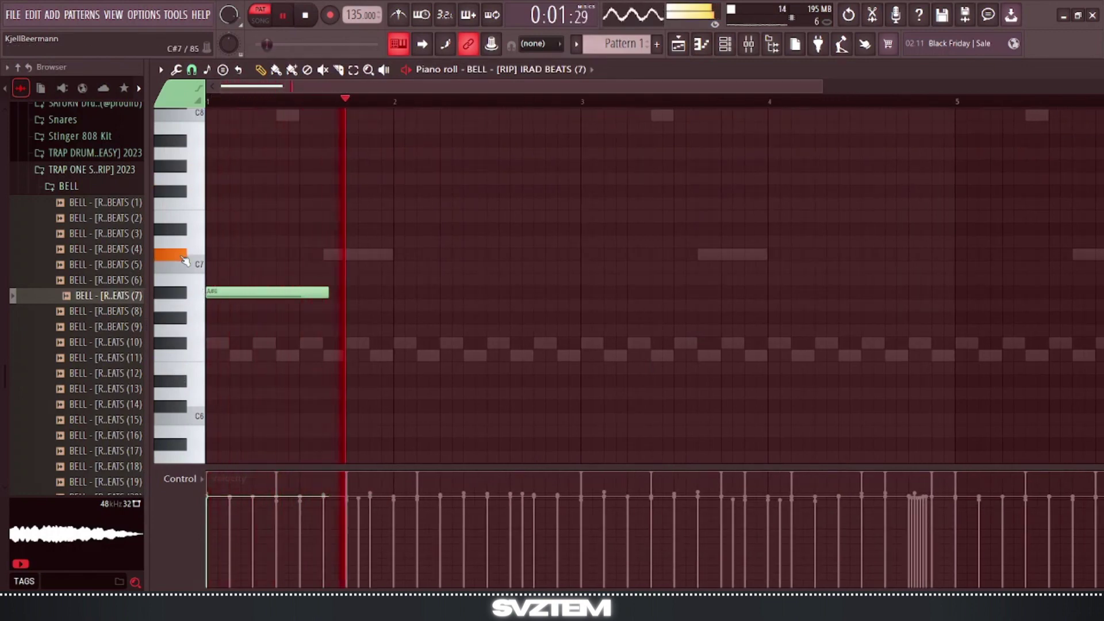
# Audition F#7 and F7 against the beat and add an F7 bell note at the pattern start above the A#6.
pyautogui.press('space')
pyautogui.press('space')
pyautogui.click(176, 193)
pyautogui.click(180, 206)
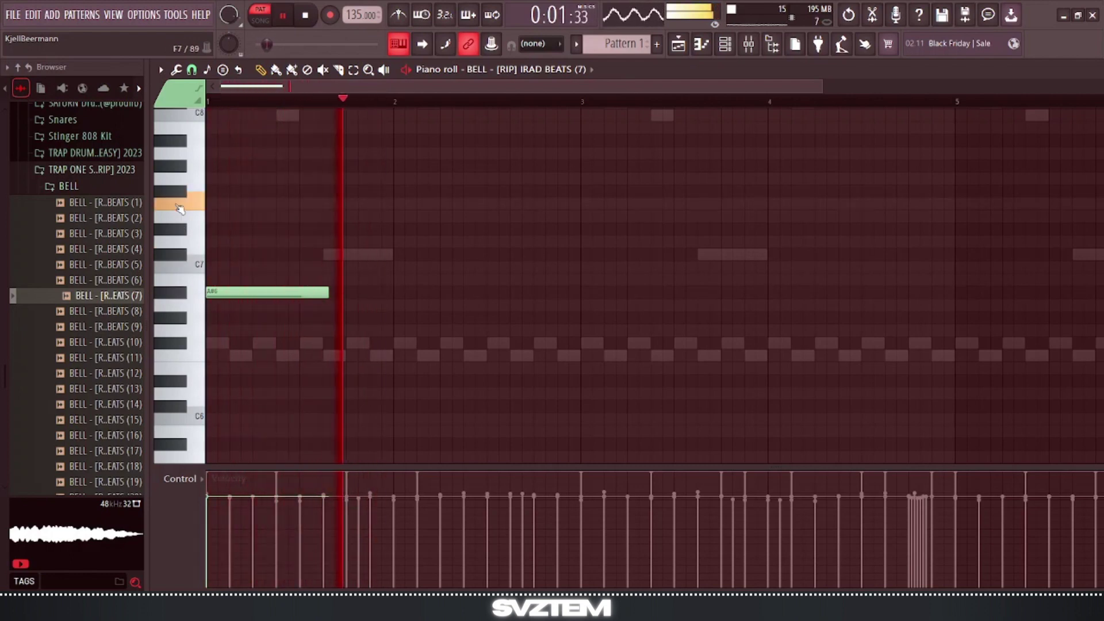
pyautogui.press('space')
pyautogui.click(182, 206)
pyautogui.moveTo(225, 205); pyautogui.dragTo(213, 207)
pyautogui.press('space')
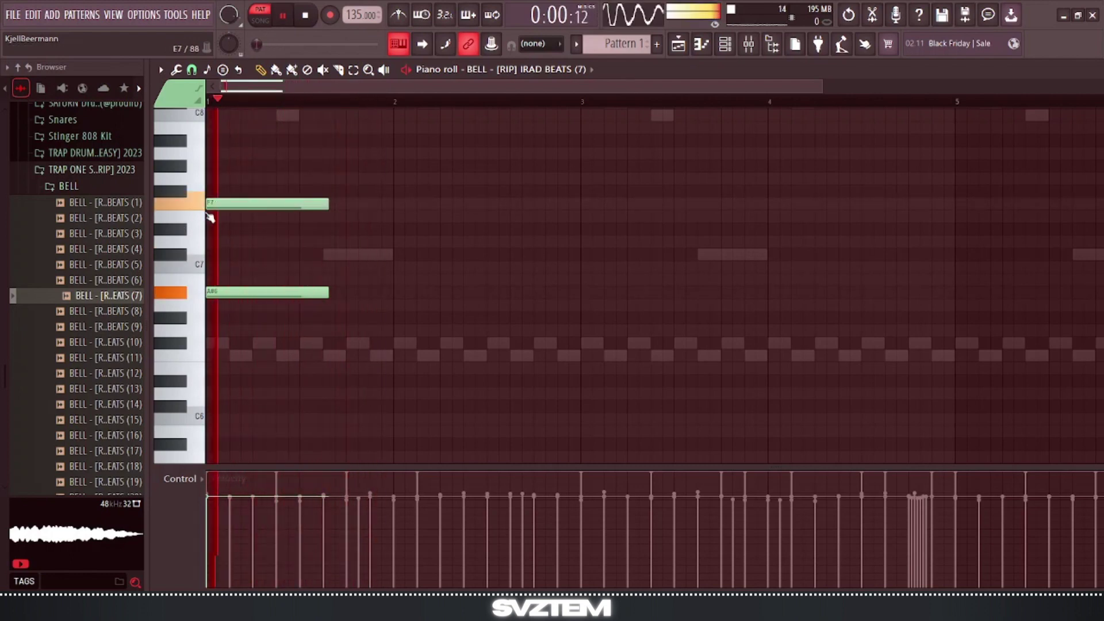
# Delete the A#6 bell note, leaving the F7, and play the pattern.
pyautogui.scroll(1, 207, 294)
pyautogui.press('space')
pyautogui.scroll(2, 196, 322)
pyautogui.rightClick(279, 367)
pyautogui.press('space')
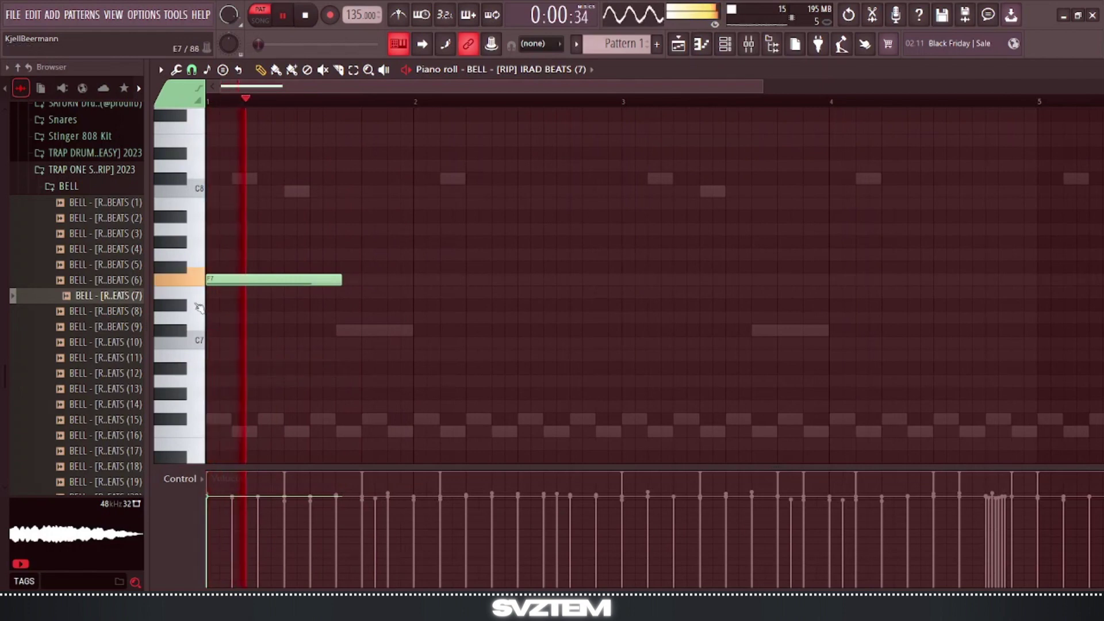
# Audition D#7 and F#7 during playback, and add an F#7 bell note following the F7 in bar 1.
pyautogui.click(183, 309)
pyautogui.press('space')
pyautogui.press('space')
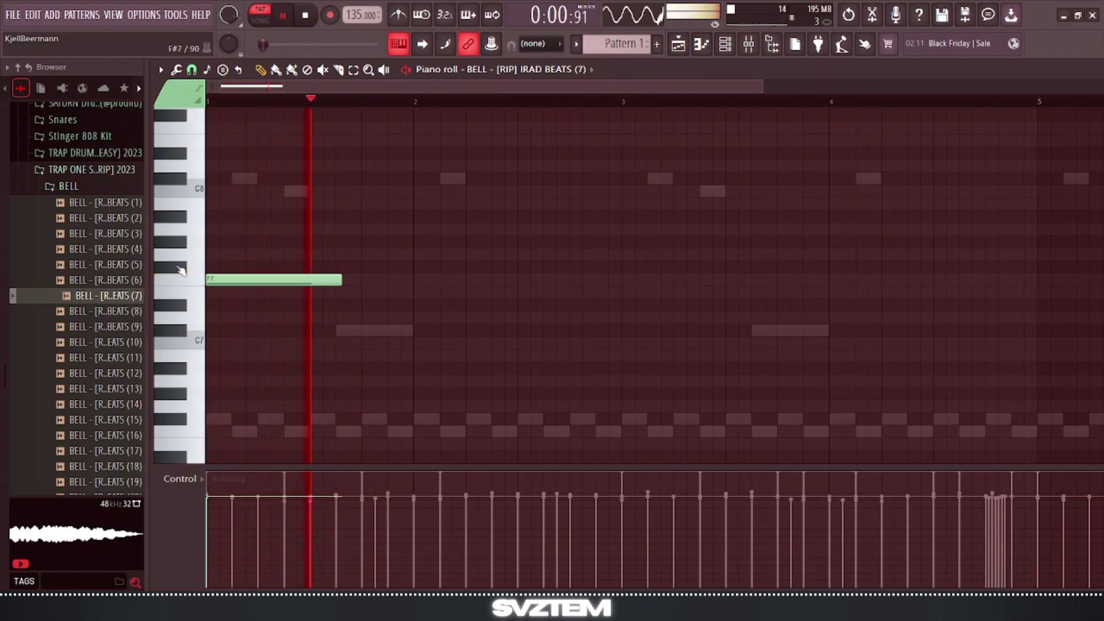
pyautogui.click(179, 268)
pyautogui.press('space')
pyautogui.press('space')
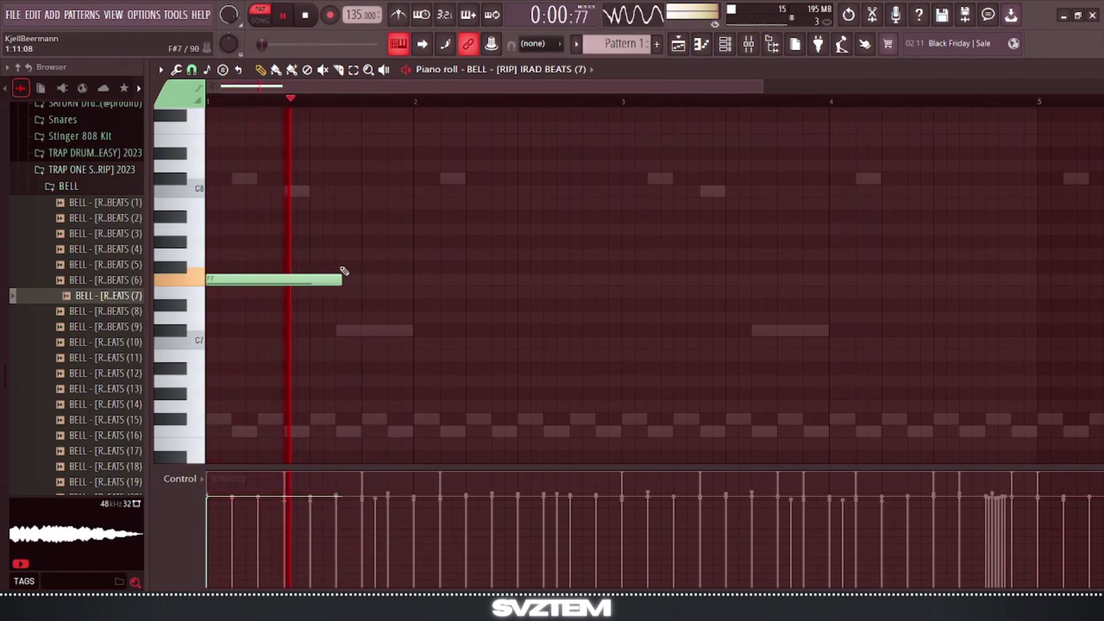
pyautogui.click(365, 267)
pyautogui.press('space')
pyautogui.press('space')
pyautogui.keyDown('ctrl'); pyautogui.scroll(-4, 384, 353); pyautogui.keyUp('ctrl')
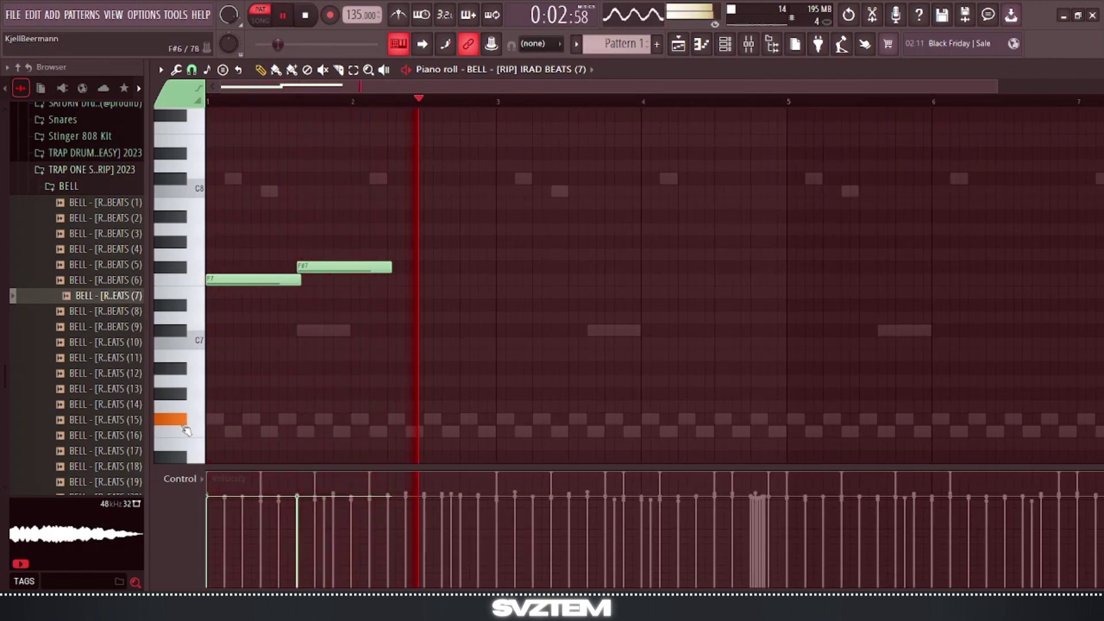
# Transpose both bell notes down one octave to F6 and F#6 and play them with the beat.
pyautogui.press('space')
pyautogui.scroll(-3, 247, 417)
pyautogui.hotkey('ctrl', 'a')
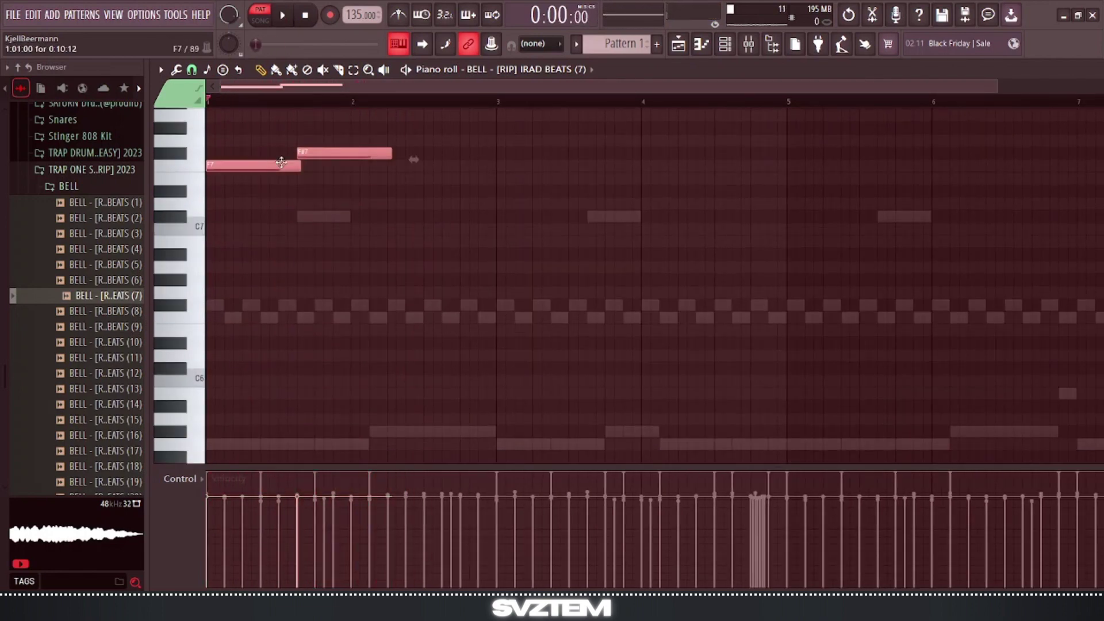
pyautogui.hotkey('ctrl', 'Down')
pyautogui.press('space')
pyautogui.hotkey('ctrl', 'd')
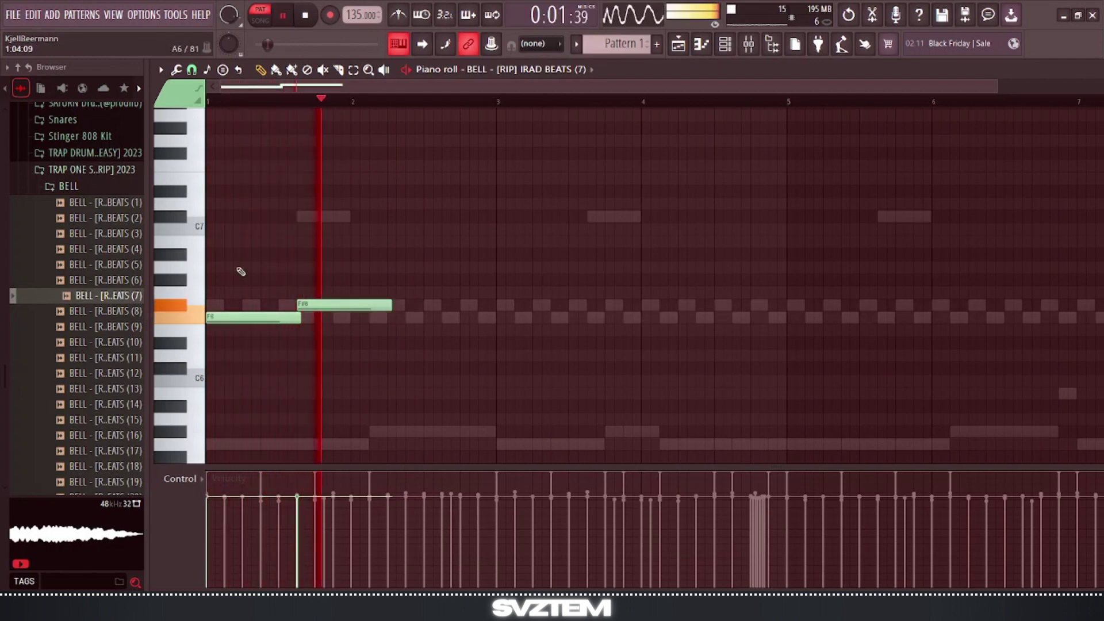
# Audition lower bell keys around A#5 with the beat, and delete both bell notes.
pyautogui.click(184, 419)
pyautogui.press('space')
pyautogui.scroll(-3, 205, 377)
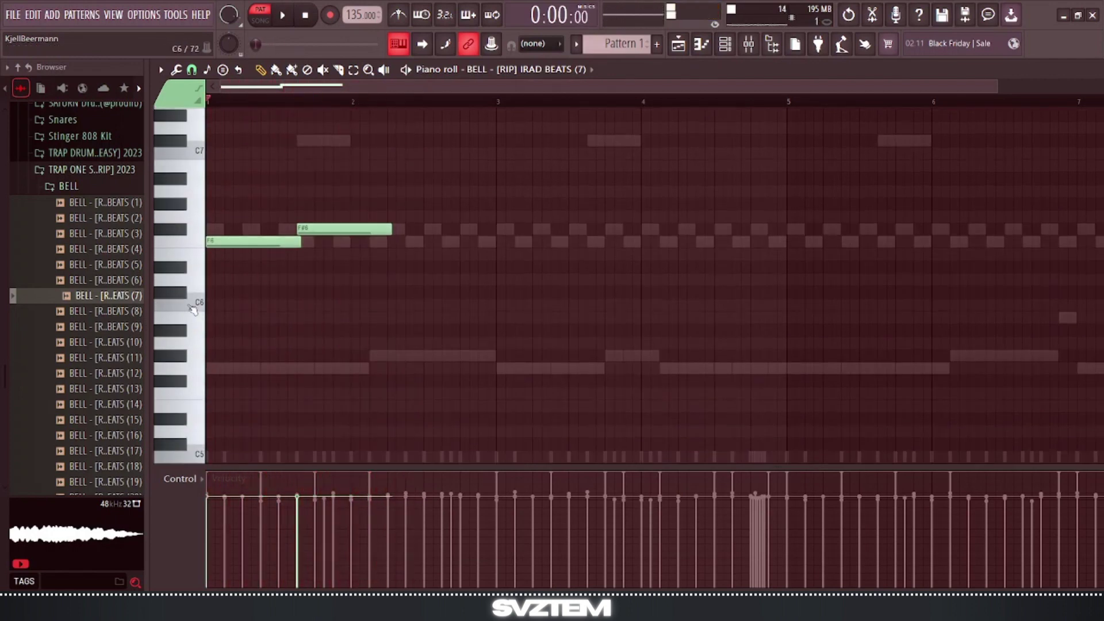
pyautogui.press('space')
pyautogui.click(176, 333)
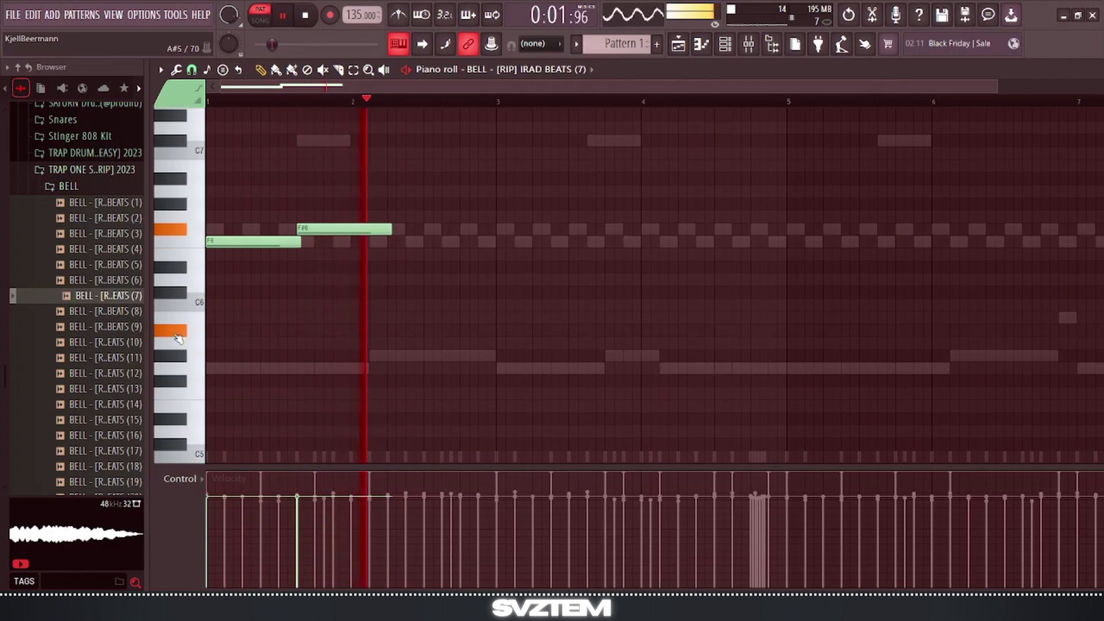
pyautogui.scroll(2, 332, 280)
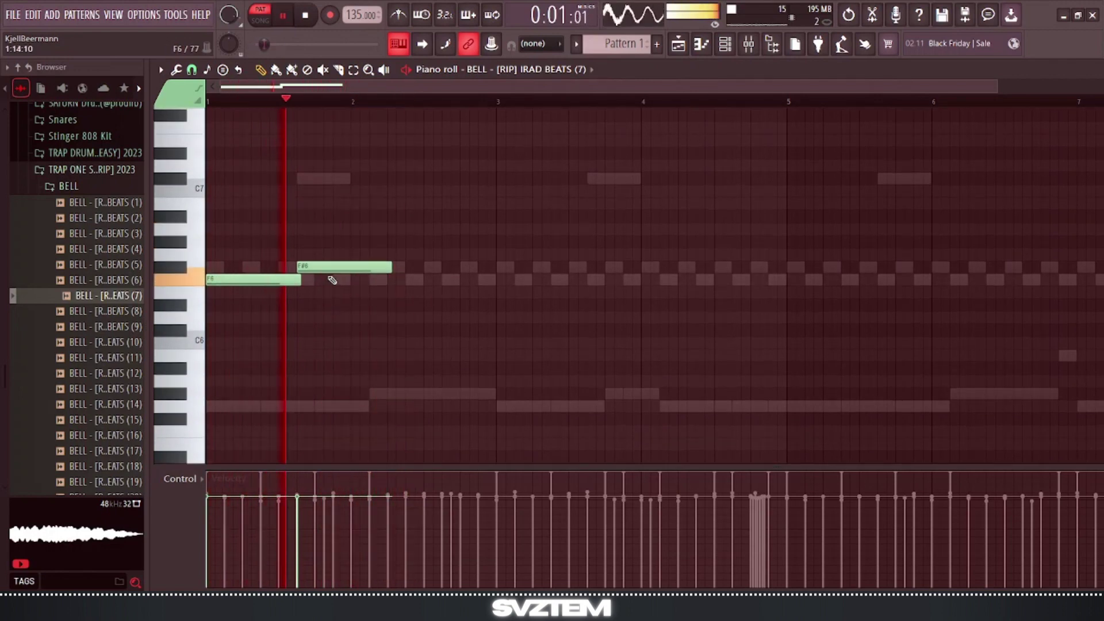
pyautogui.press('space')
pyautogui.hotkey('ctrl', 'x')
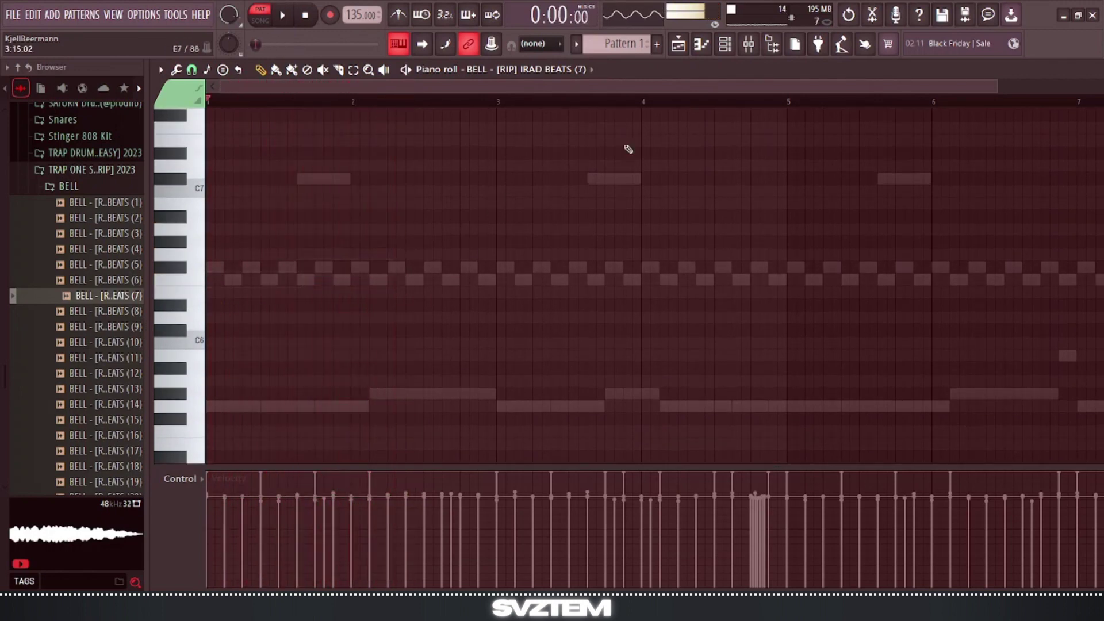
# Replace the BELL (7) channel with the Azimuth VST3 instrument from the plugin database.
pyautogui.click(725, 43)
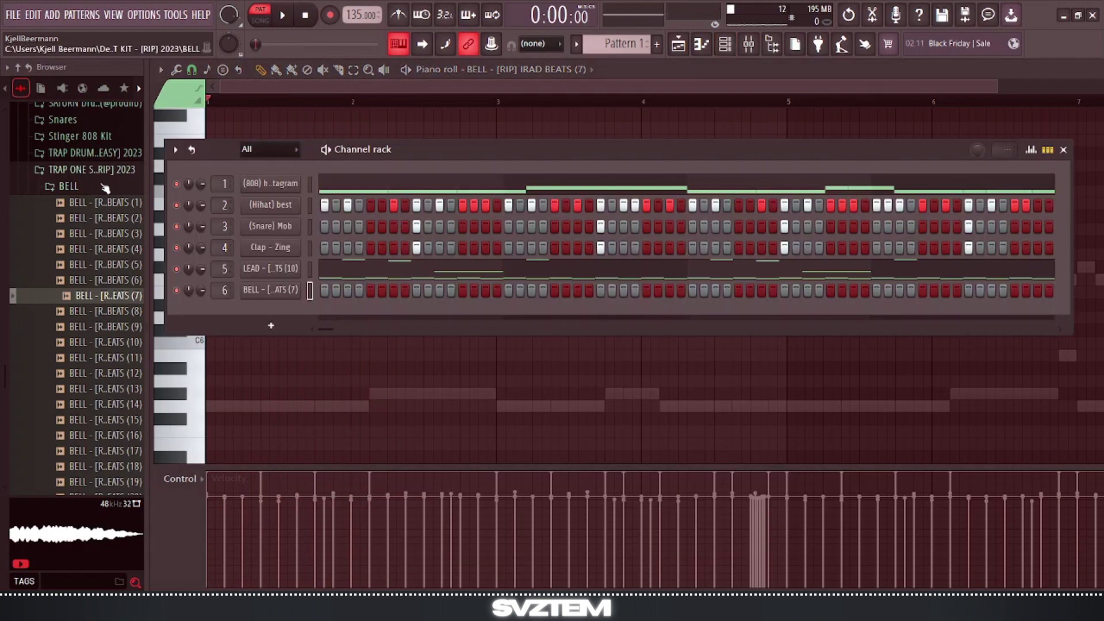
pyautogui.click(68, 186)
pyautogui.click(63, 88)
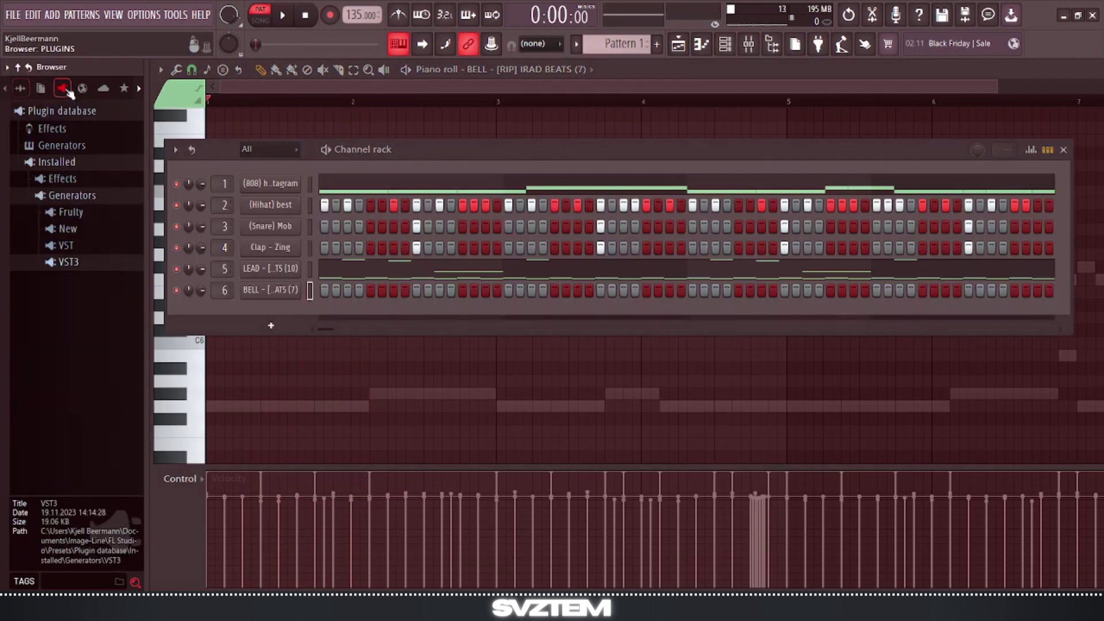
pyautogui.click(68, 262)
pyautogui.moveTo(85, 281); pyautogui.dragTo(263, 290)
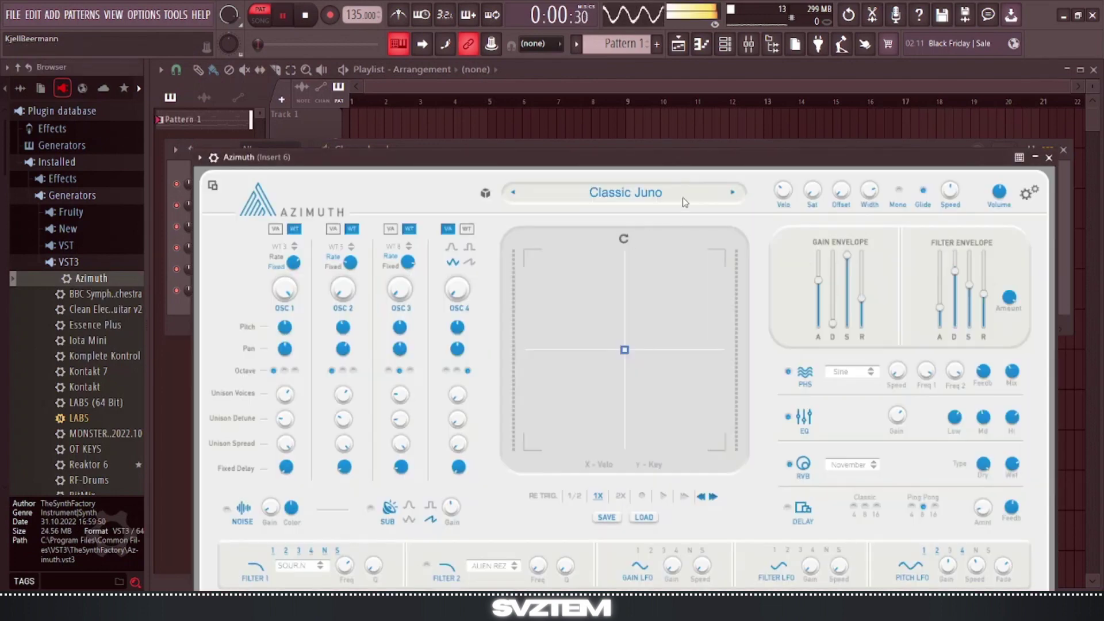
# Browse Azimuth's SYNTH, FX and LEAD factory presets, load the lead preset Sweet Cheeks and close the plugin.
pyautogui.click(684, 200)
pyautogui.click(423, 272)
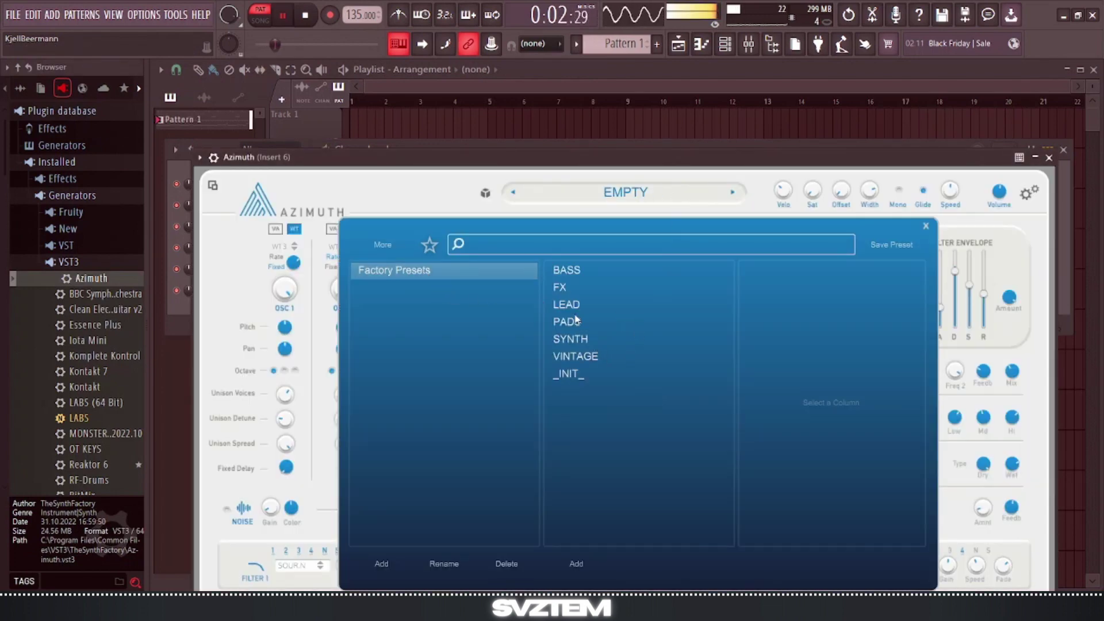
pyautogui.click(595, 342)
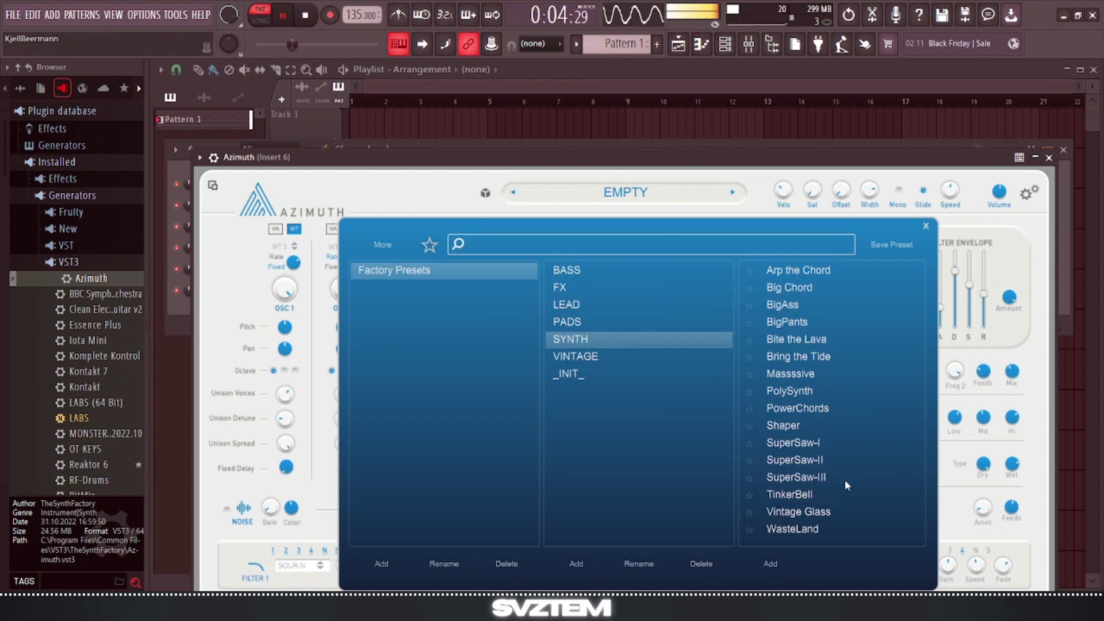
pyautogui.click(629, 287)
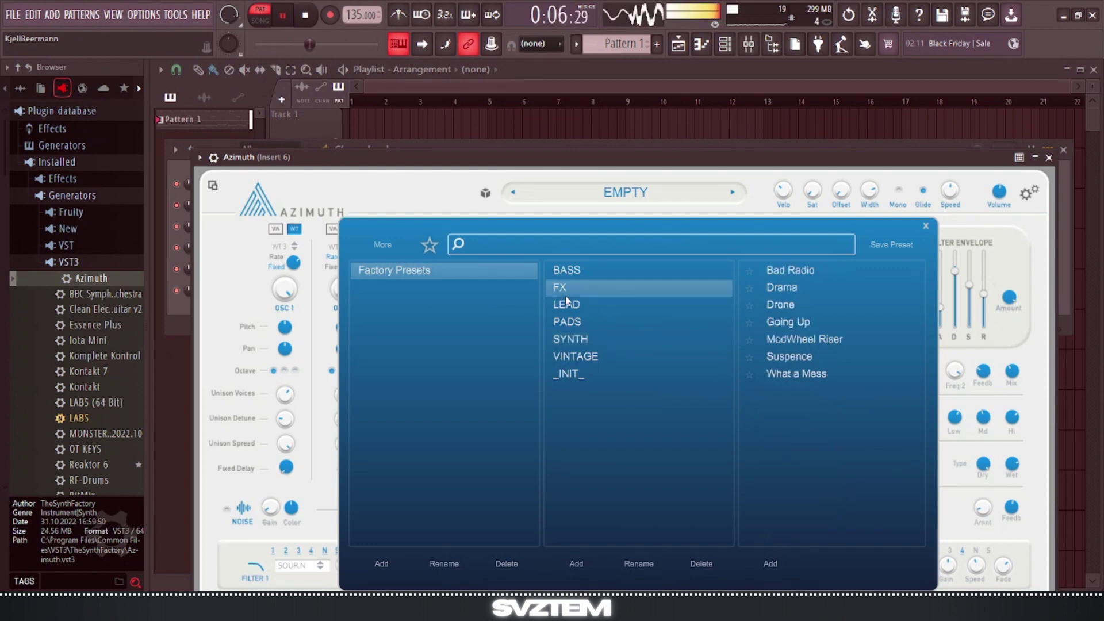
pyautogui.click(609, 305)
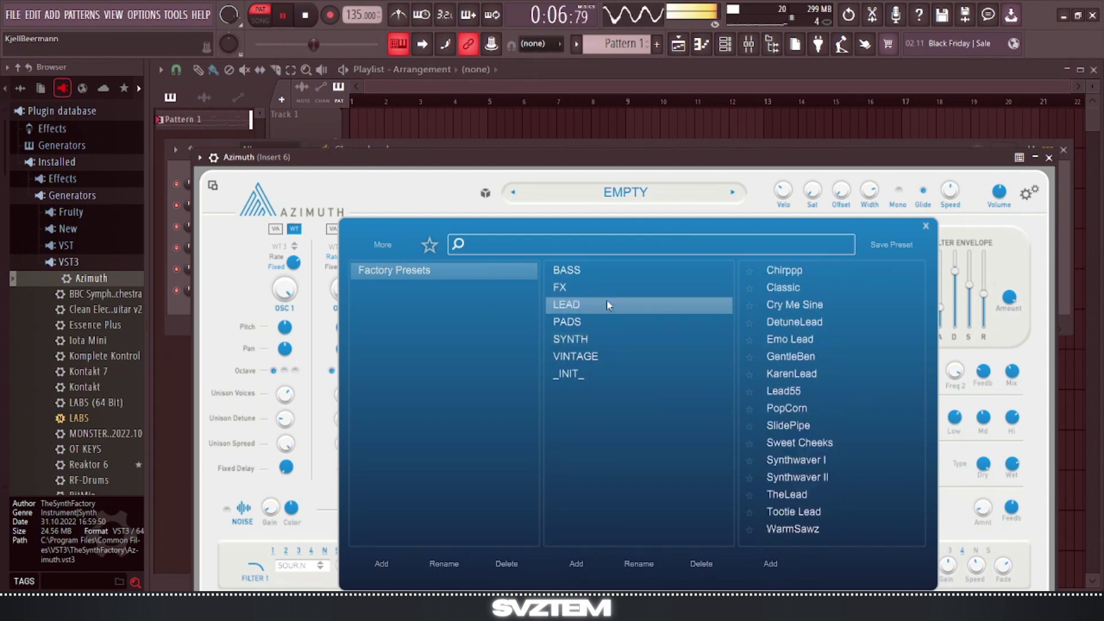
pyautogui.click(806, 444)
pyautogui.click(1050, 158)
pyautogui.press('space')
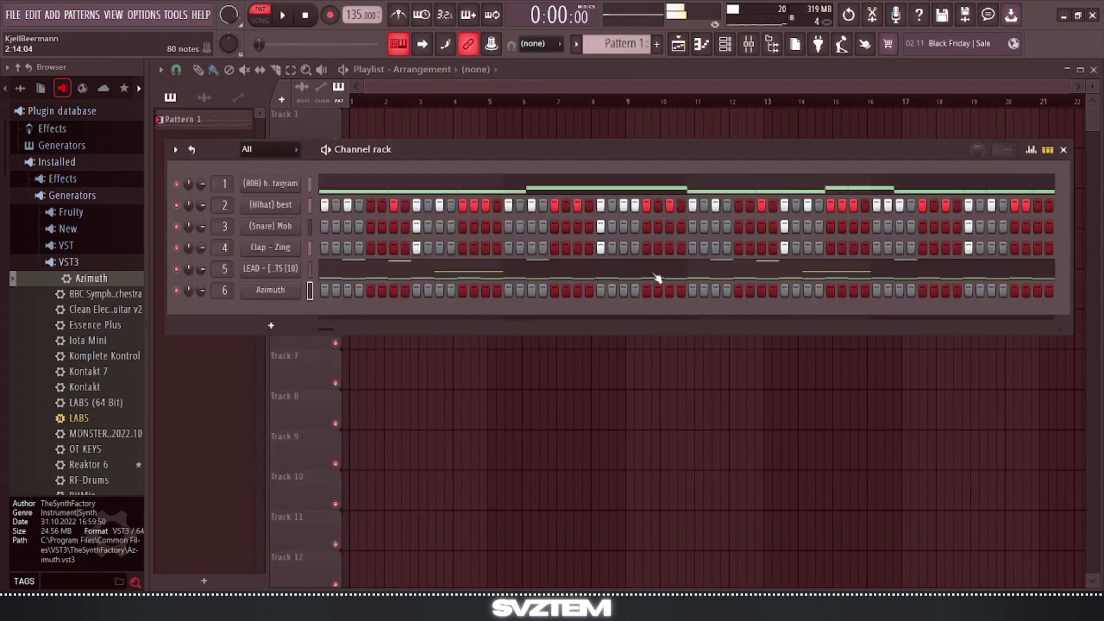
# Open the Azimuth channel's piano roll and audition keys, including A#5, against the playing pattern.
pyautogui.rightClick(278, 291)
pyautogui.click(323, 287)
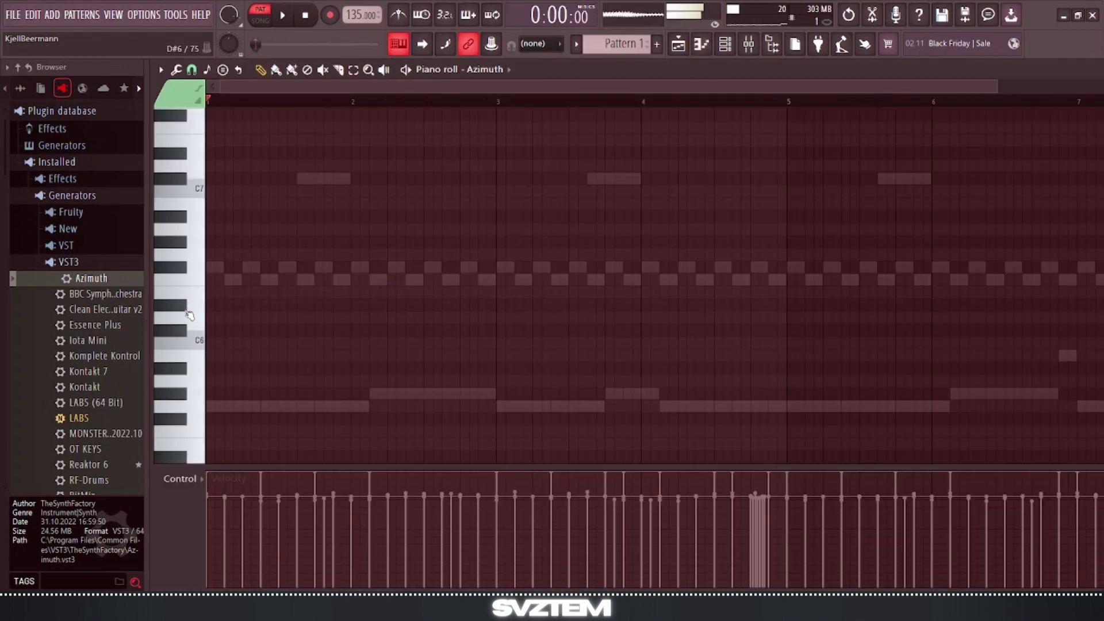
pyautogui.scroll(3, 187, 312)
pyautogui.moveTo(201, 336); pyautogui.dragTo(184, 264)
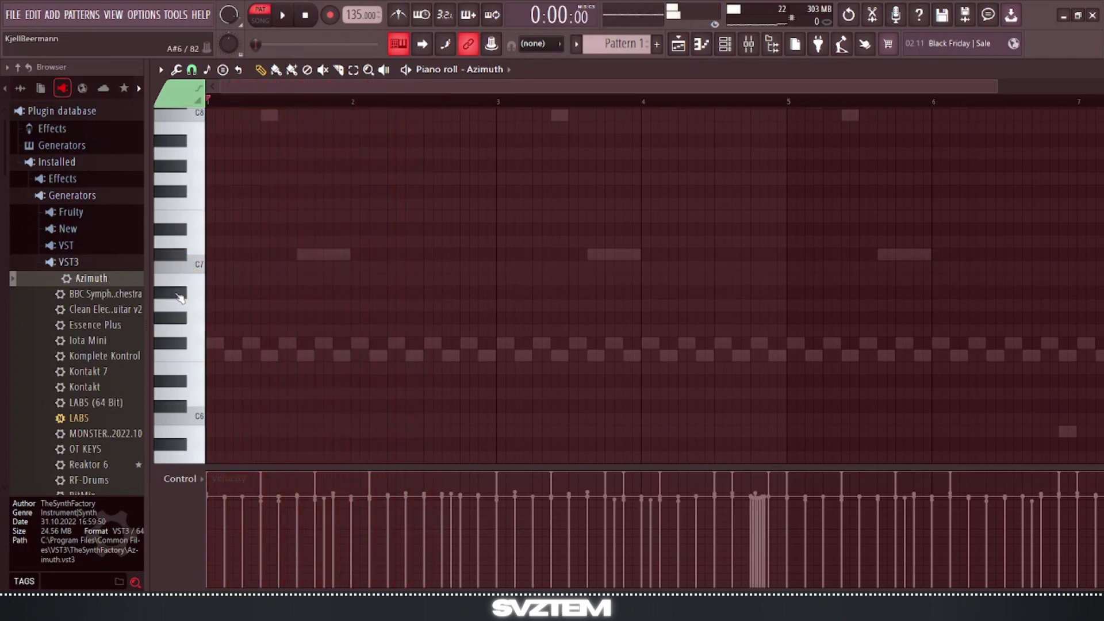
pyautogui.scroll(-3, 179, 298)
pyautogui.press('space')
pyautogui.click(173, 369)
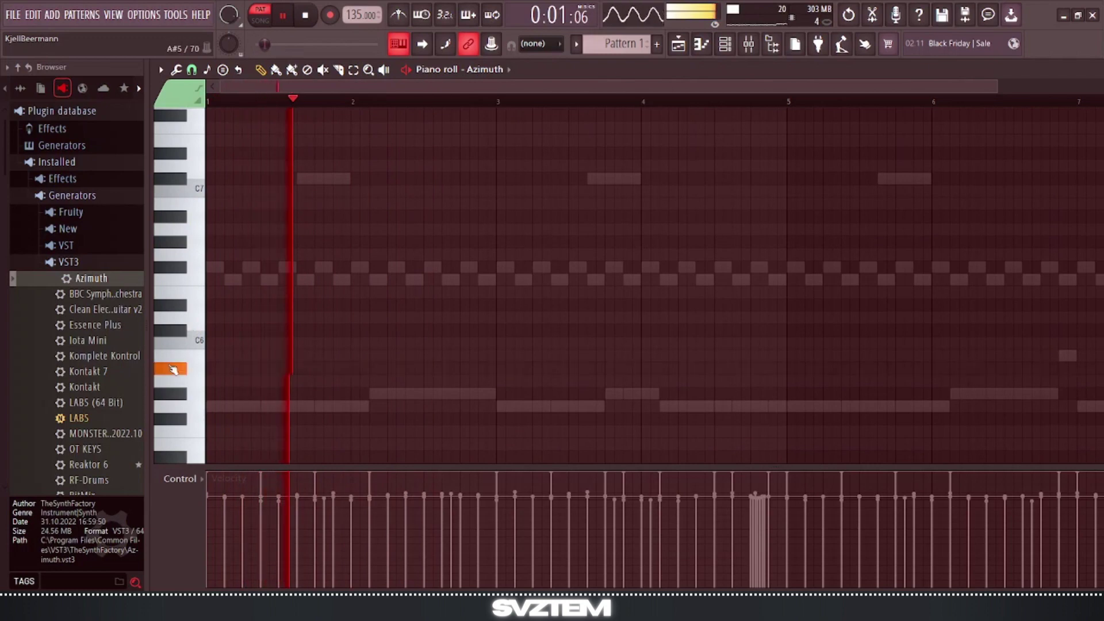
pyautogui.press('space')
# Add an A#5 Azimuth note at the start of bar 1 and shorten it to two steps.
pyautogui.moveTo(233, 371); pyautogui.dragTo(193, 366)
pyautogui.press('space')
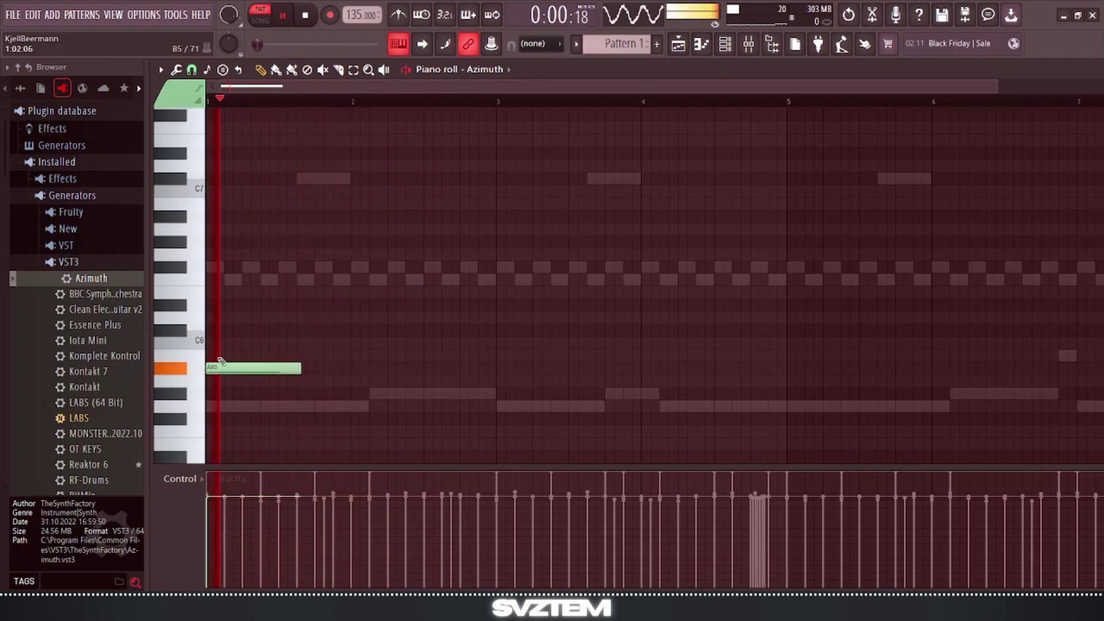
pyautogui.press('space')
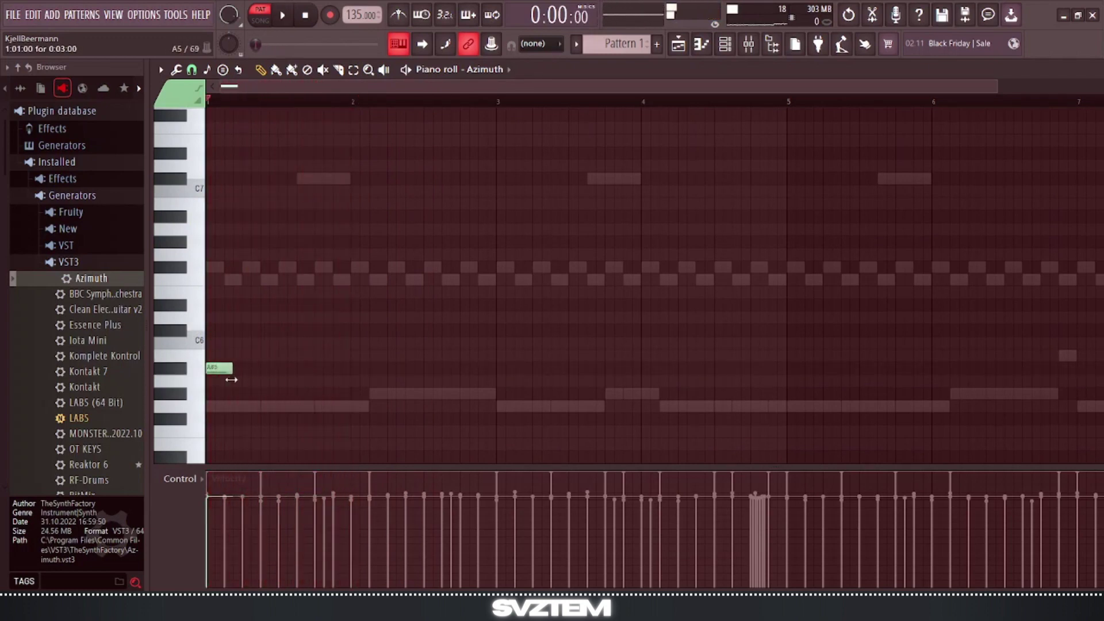
pyautogui.scroll(5, 187, 383)
# Audition C#6 and nearby keys against the playing pattern and move the opening Azimuth note up to C6.
pyautogui.press('space')
pyautogui.click(180, 336)
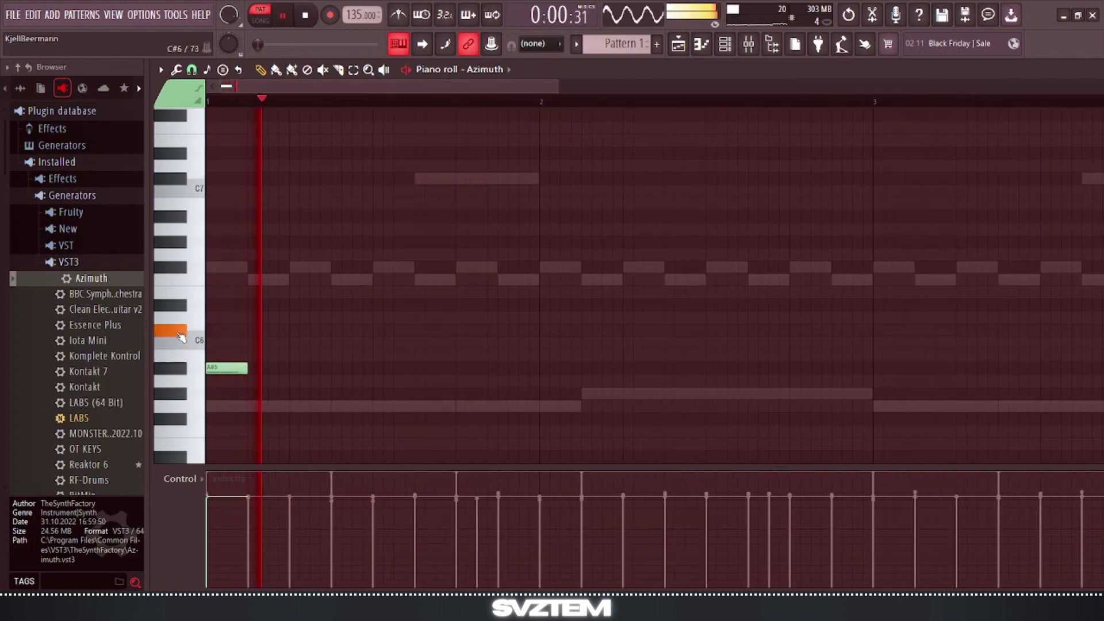
pyautogui.press('space')
pyautogui.press('space')
pyautogui.click(181, 309)
pyautogui.press('space')
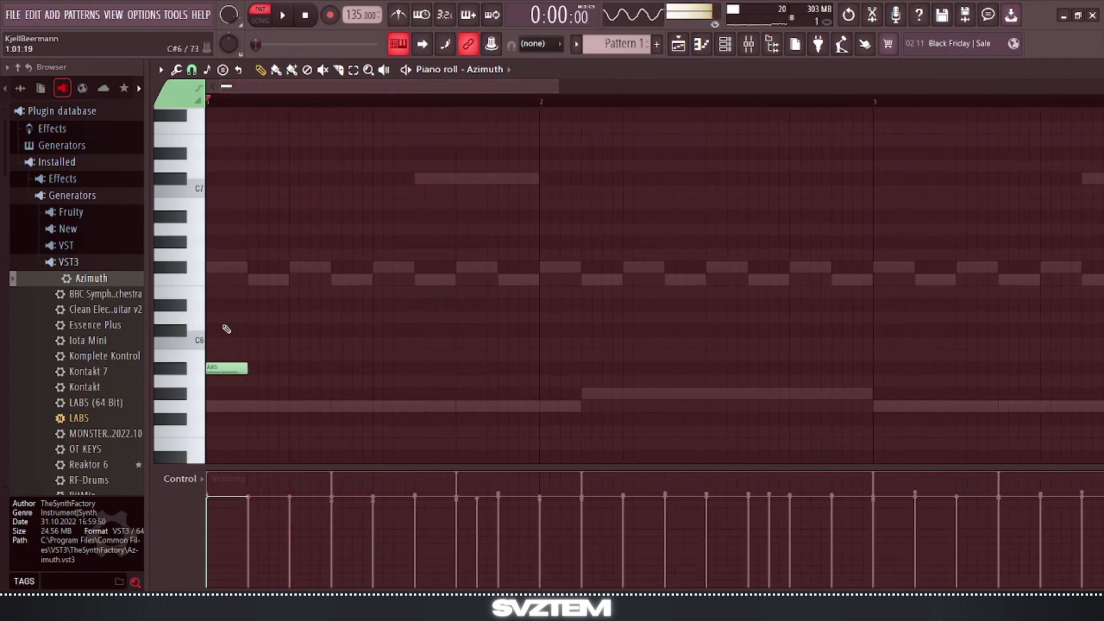
pyautogui.moveTo(227, 370); pyautogui.dragTo(223, 340)
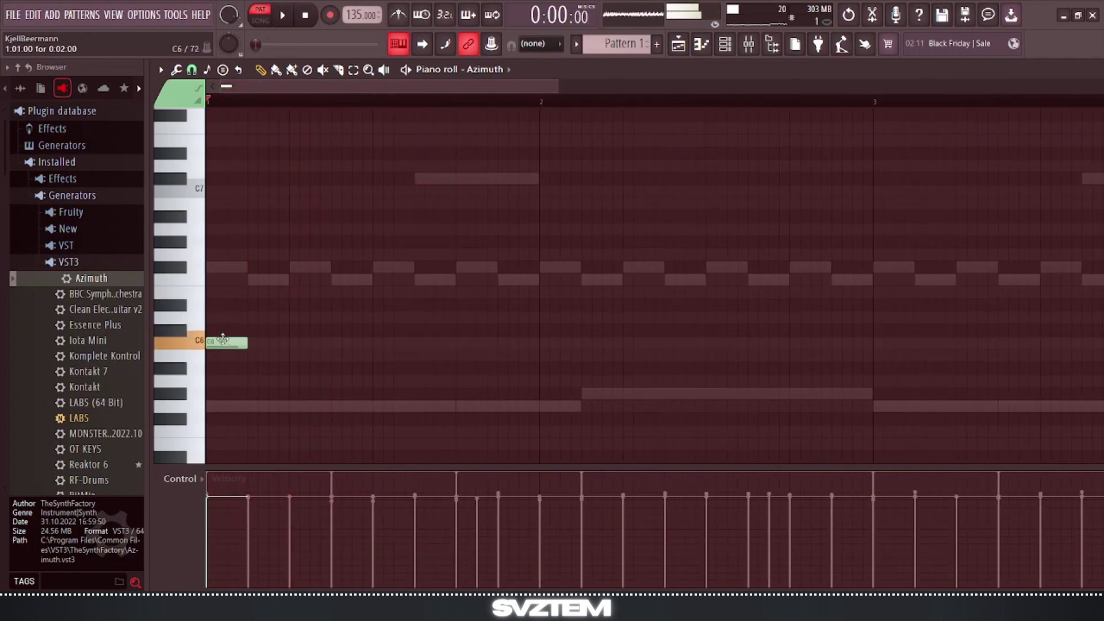
# Try two-step F#6, F6 and C#6 notes in succession after the opening C6 note and listen to the phrase.
pyautogui.press('space')
pyautogui.press('space')
pyautogui.press('space')
pyautogui.click(187, 272)
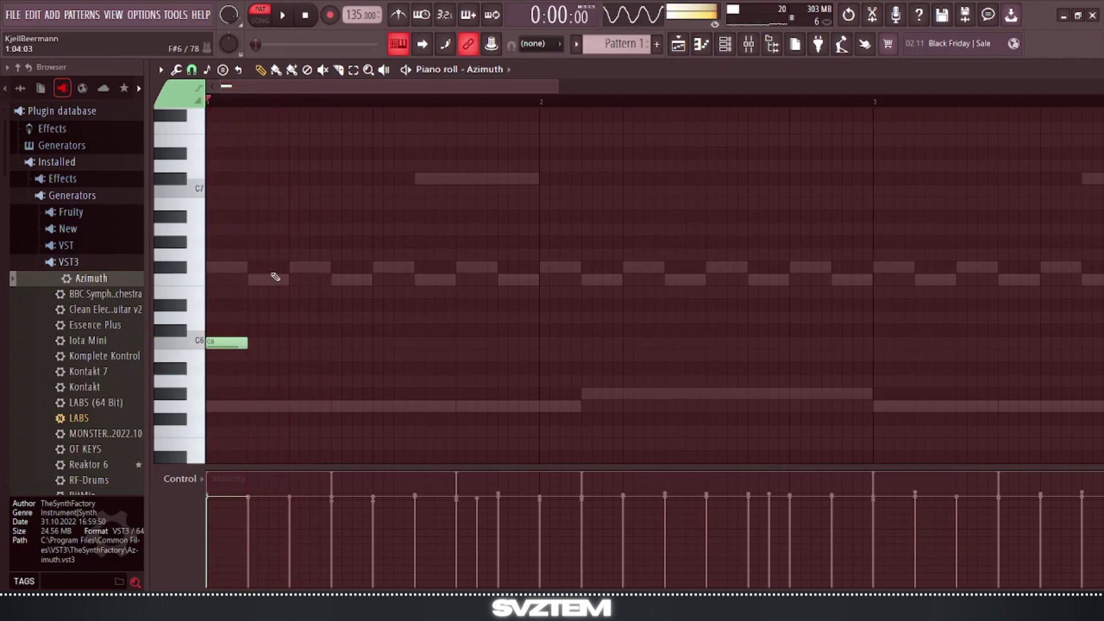
pyautogui.press('space')
pyautogui.click(249, 266)
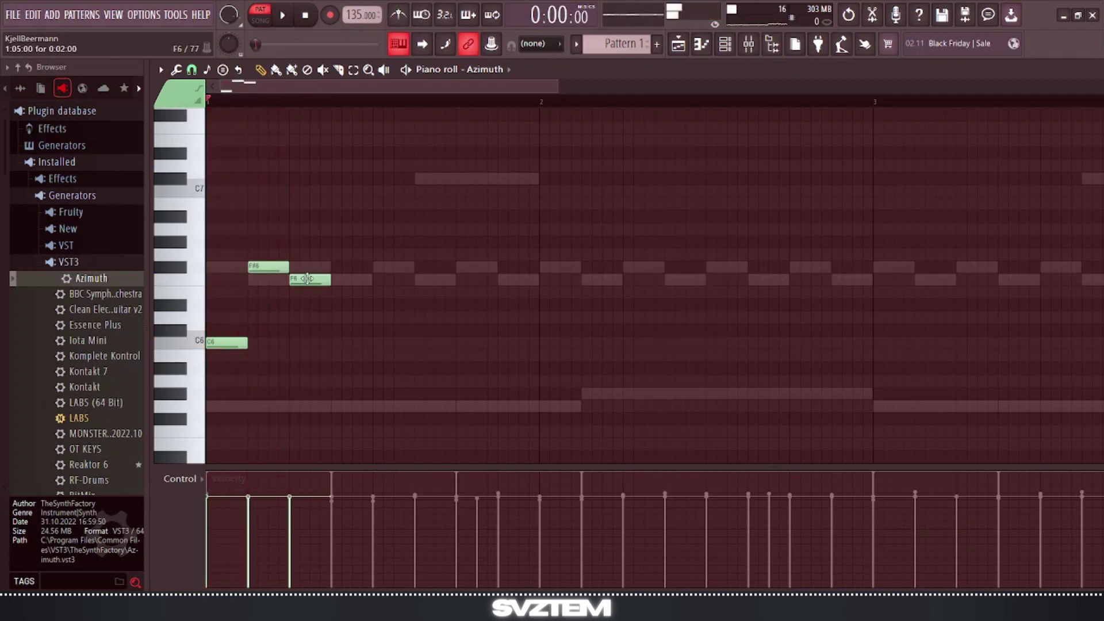
pyautogui.click(334, 331)
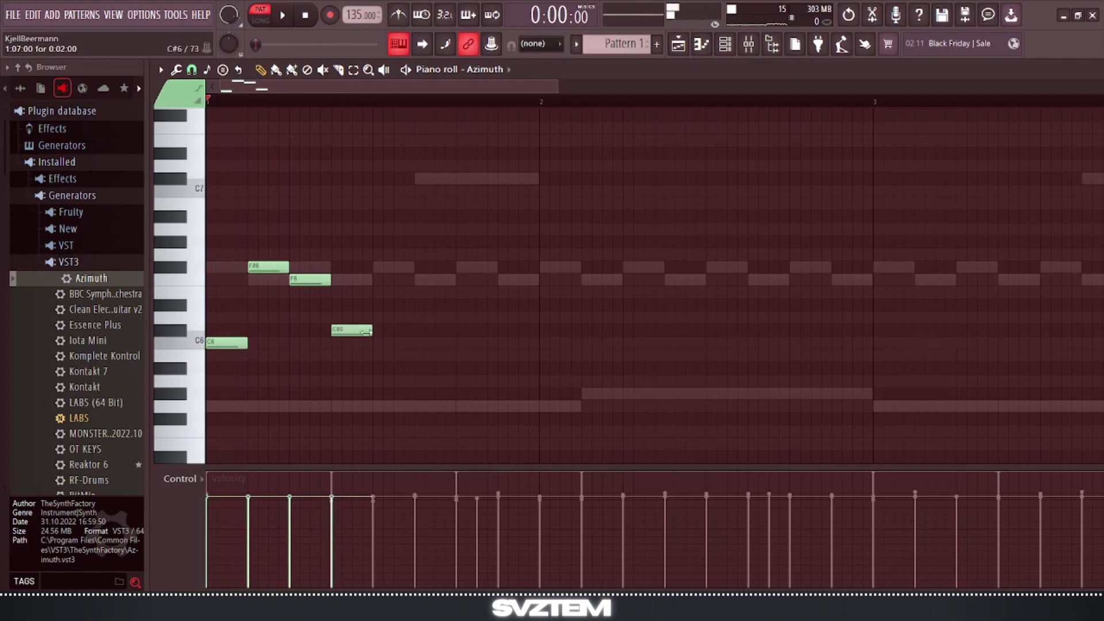
pyautogui.press('space')
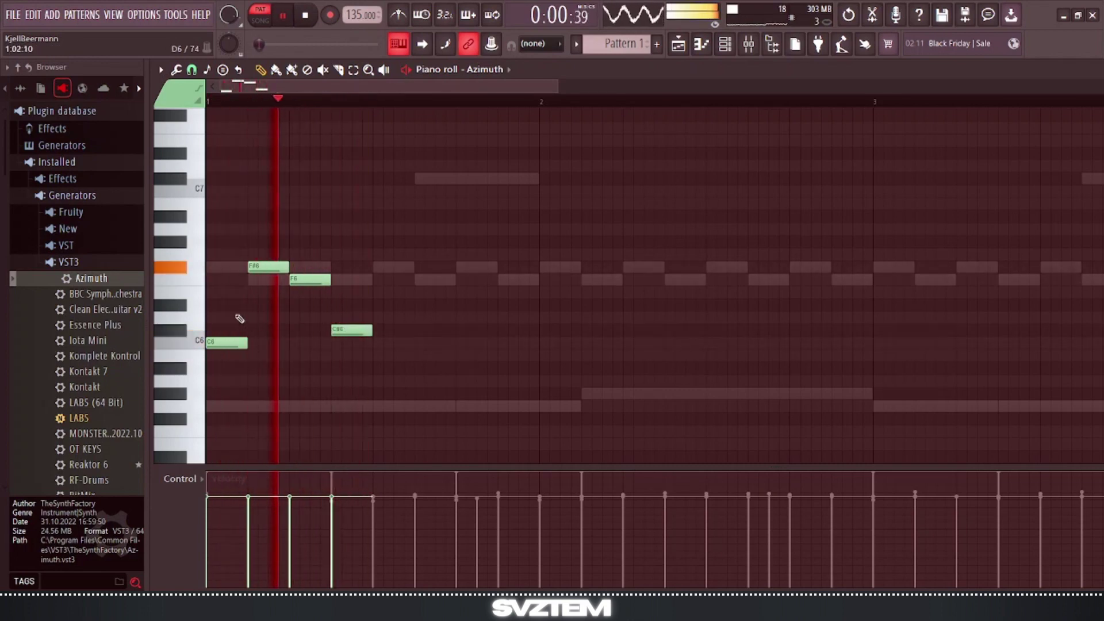
pyautogui.press('space')
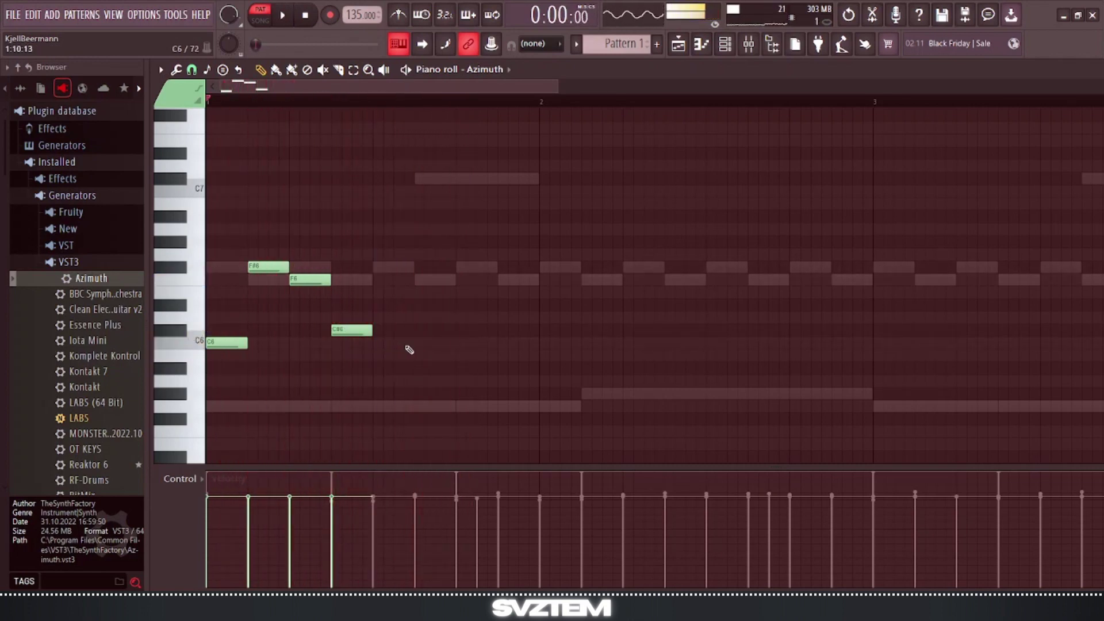
# Delete the three notes after the opening note, move the opening note up to C#7 and audition it against the pattern.
pyautogui.rightClick(352, 330)
pyautogui.rightClick(310, 279)
pyautogui.rightClick(268, 266)
pyautogui.moveTo(220, 344); pyautogui.dragTo(197, 180)
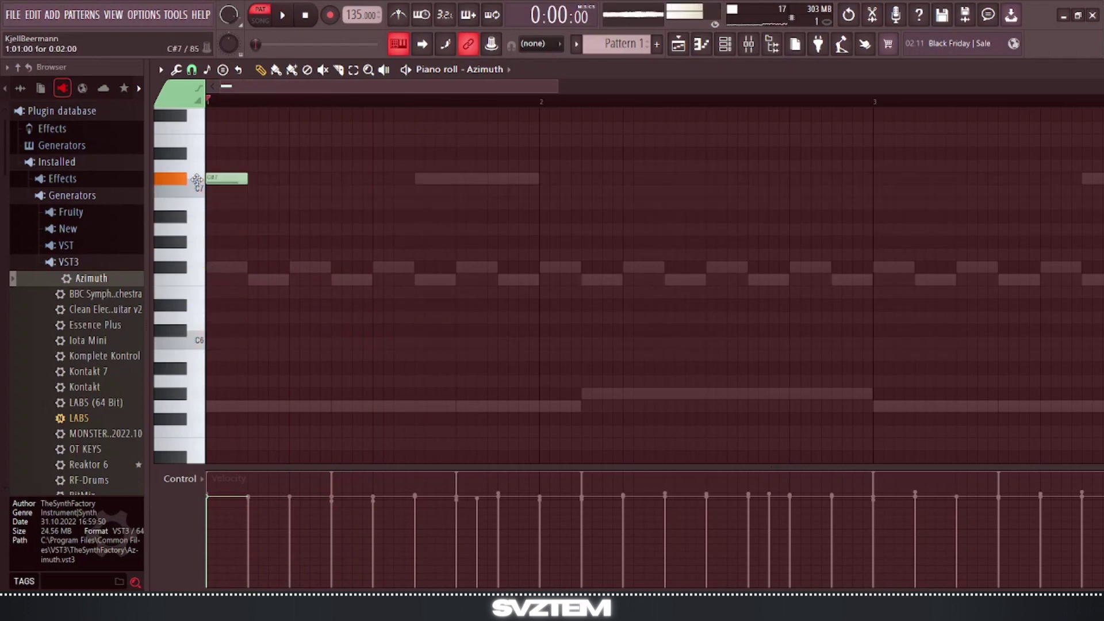
pyautogui.scroll(2, 230, 212)
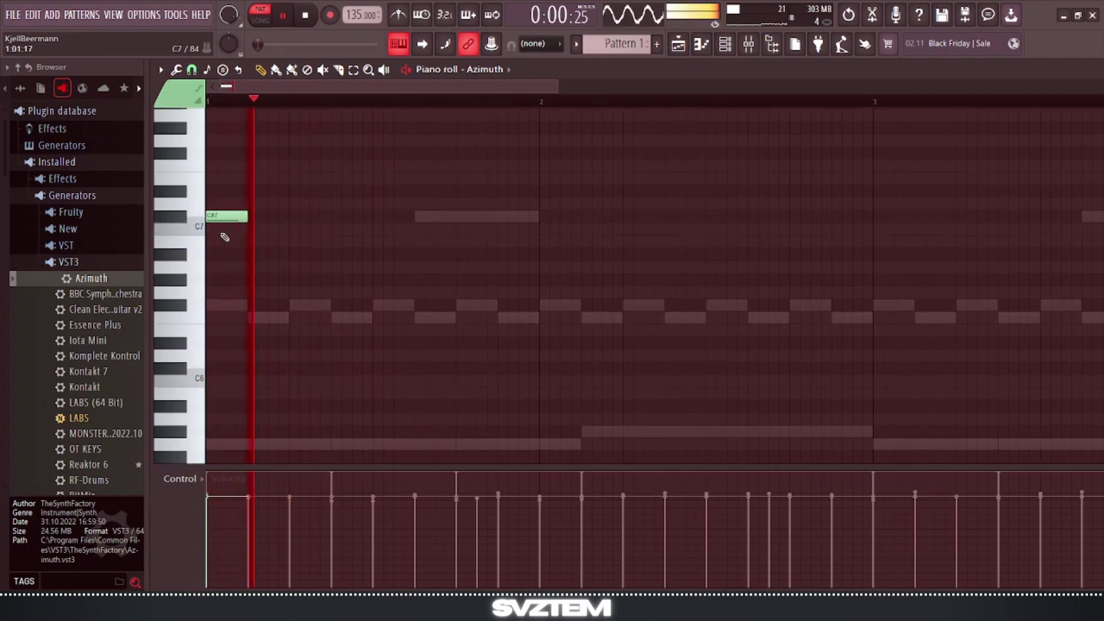
pyautogui.press('space')
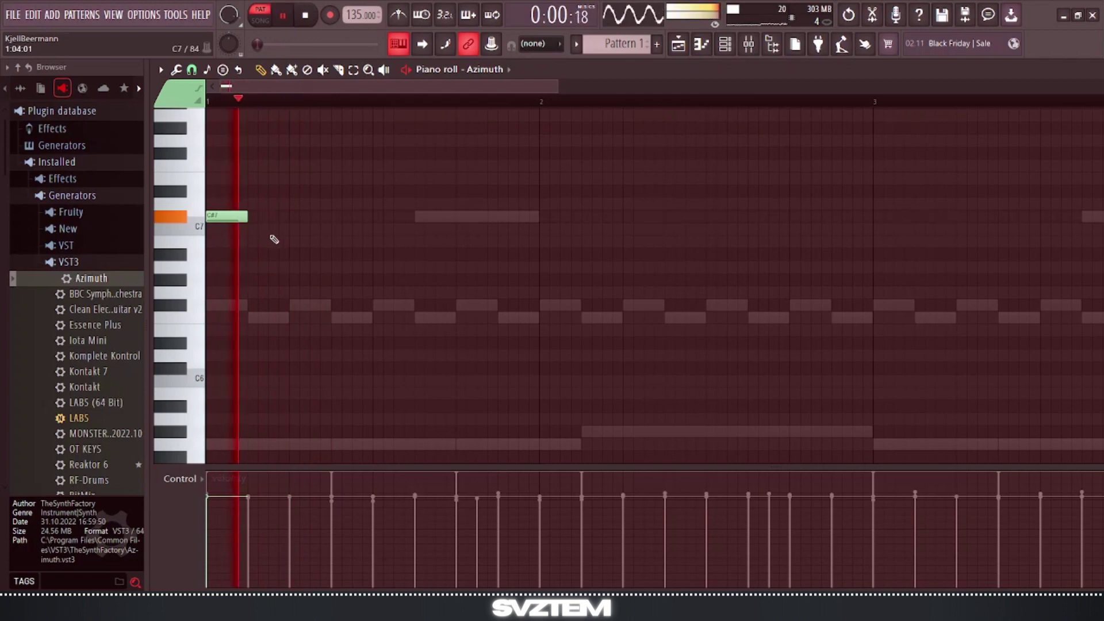
pyautogui.press('space')
pyautogui.press('space')
pyautogui.click(180, 220)
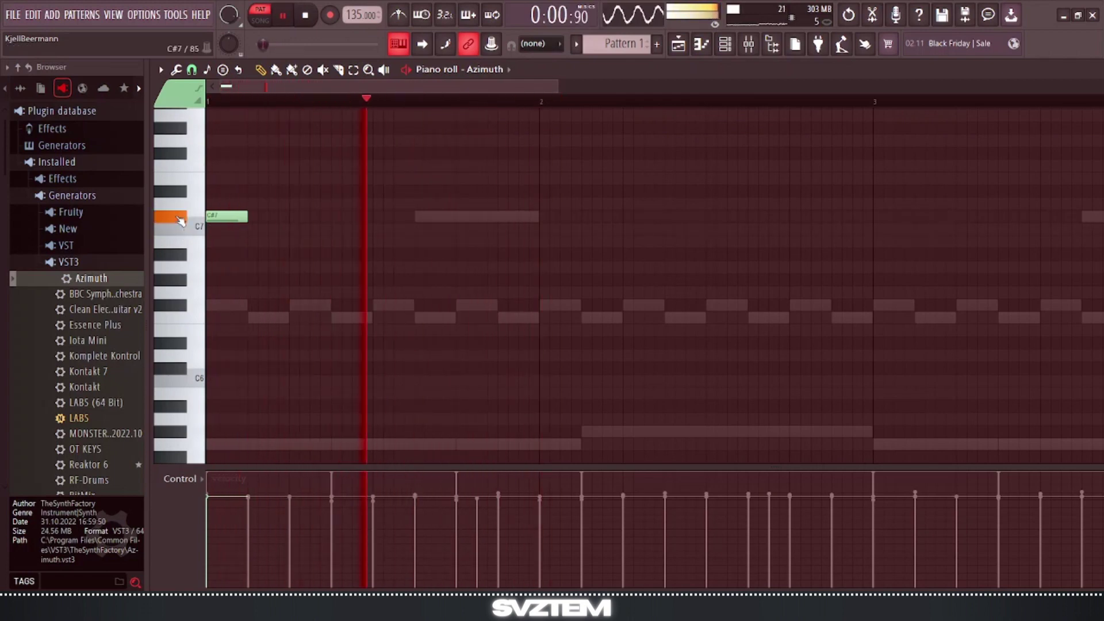
pyautogui.press('space')
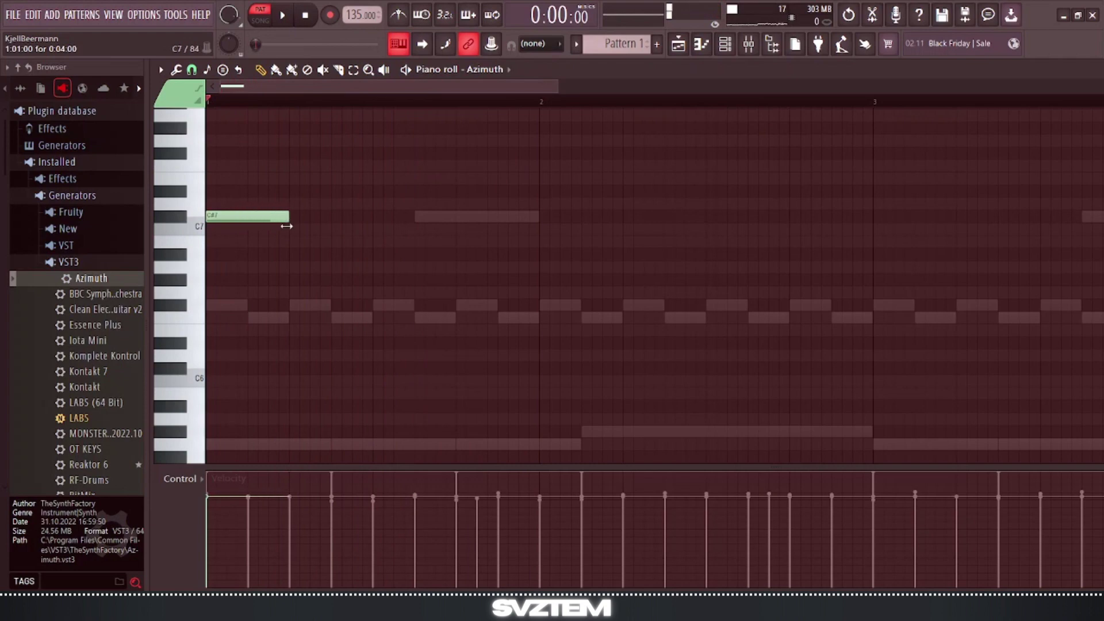
# Try the C#7 note at eight steps and at four steps long, listening to the pattern with each length.
pyautogui.moveTo(290, 228); pyautogui.dragTo(379, 239)
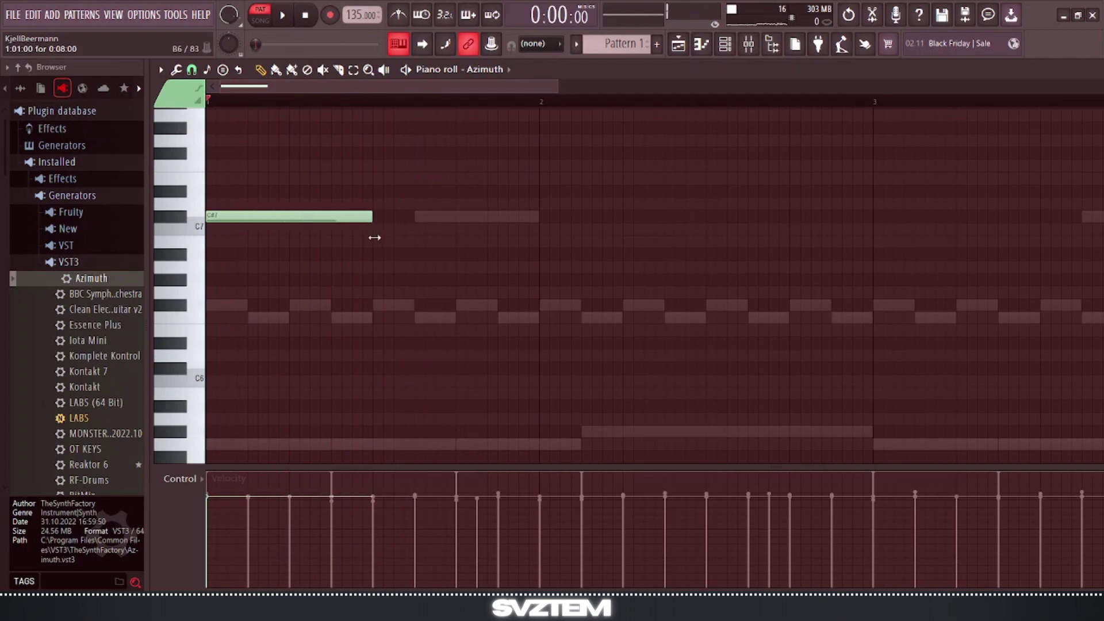
pyautogui.press('space')
pyautogui.press('space')
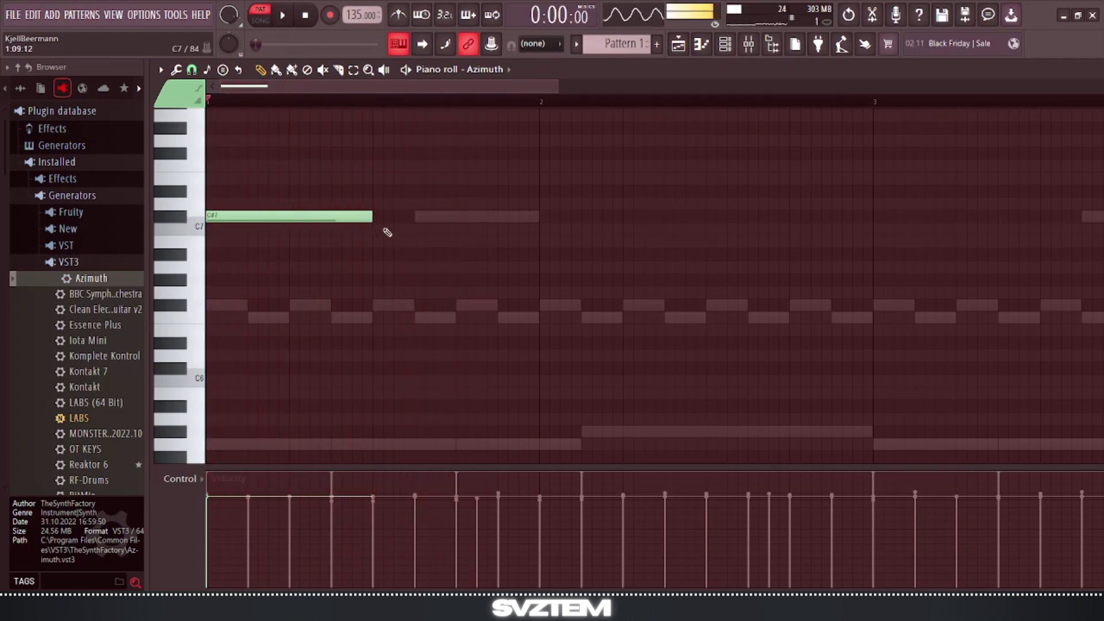
pyautogui.moveTo(369, 218); pyautogui.dragTo(280, 221)
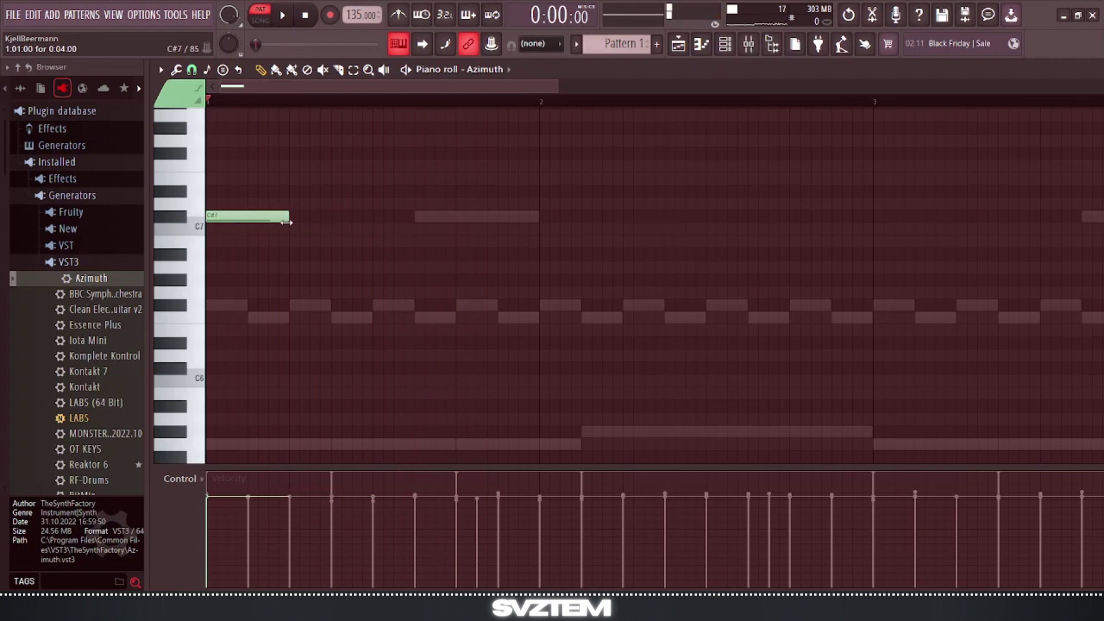
pyautogui.press('space')
pyautogui.scroll(2, 259, 264)
pyautogui.press('space')
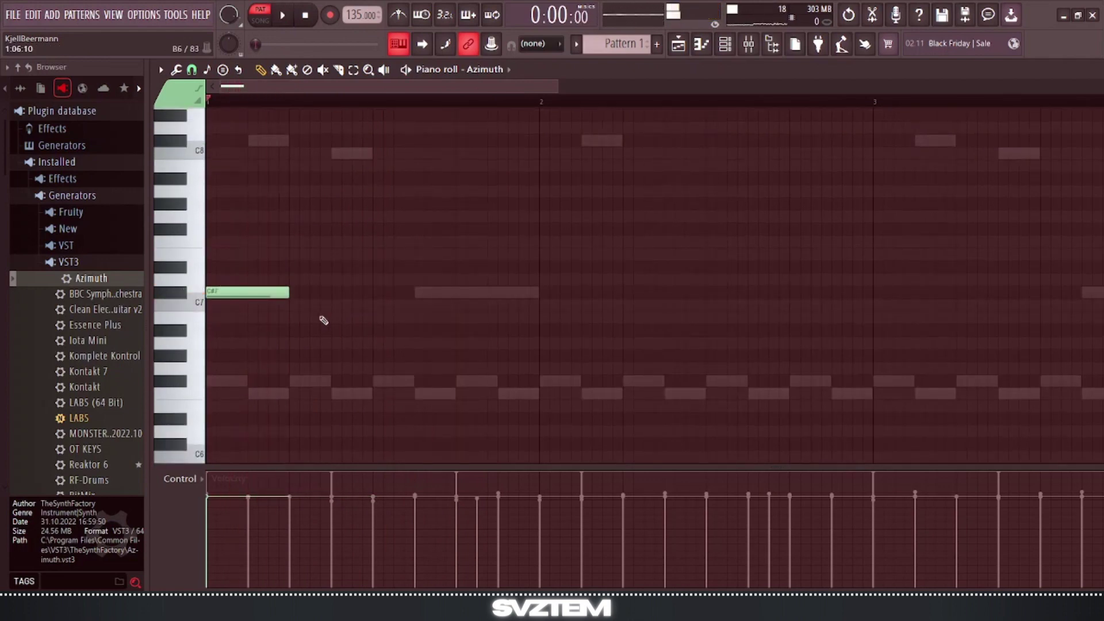
# Shorten the C#7 note to two steps and add a two-step C7 note directly after it.
pyautogui.click(296, 306)
pyautogui.press('space')
pyautogui.press('space')
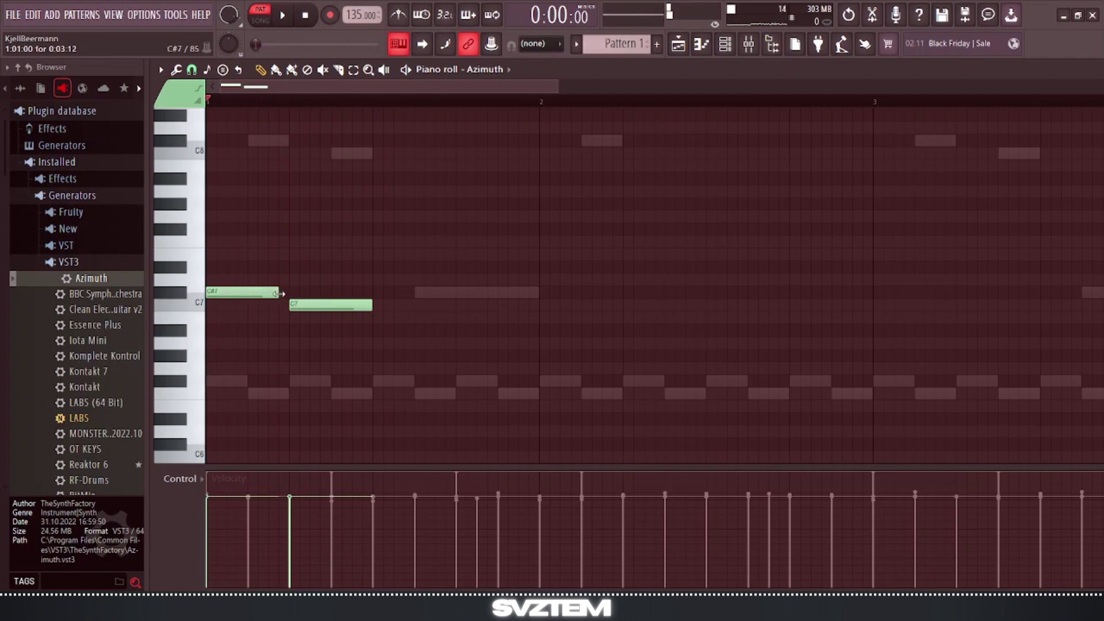
pyautogui.click(308, 305)
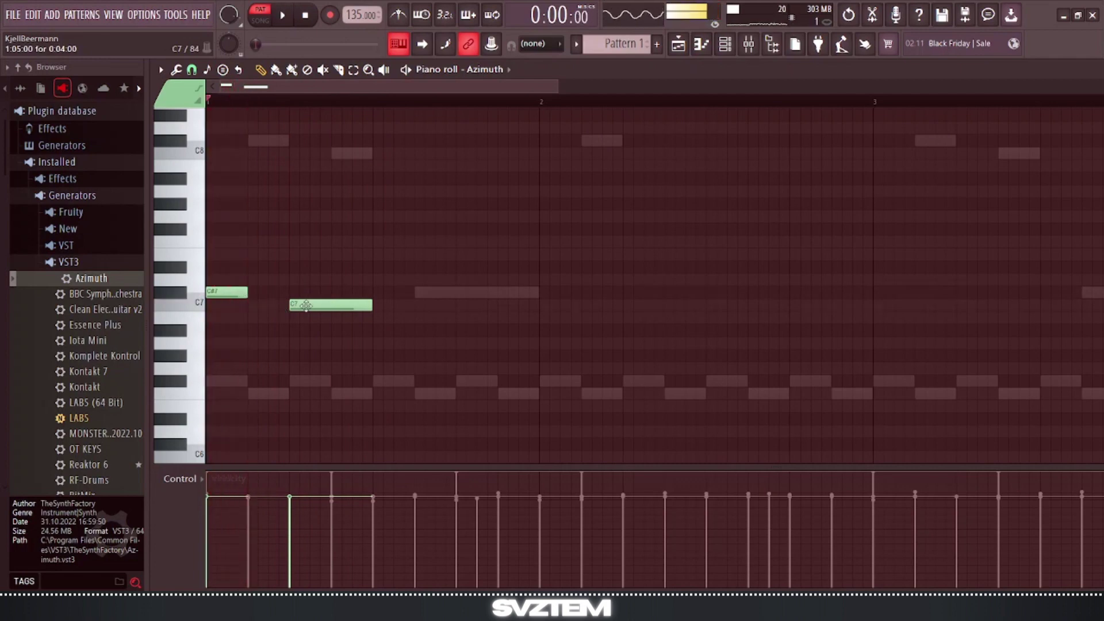
pyautogui.moveTo(306, 305)
pyautogui.mouseDown()
pyautogui.moveTo(271, 305)
pyautogui.moveTo(290, 310)
pyautogui.mouseUp()
pyautogui.press('space')
# Audition keys below the C7 note, including F#6 and A#6, while replaying the two-note phrase.
pyautogui.scroll(-2, 239, 337)
pyautogui.press('space')
pyautogui.click(186, 311)
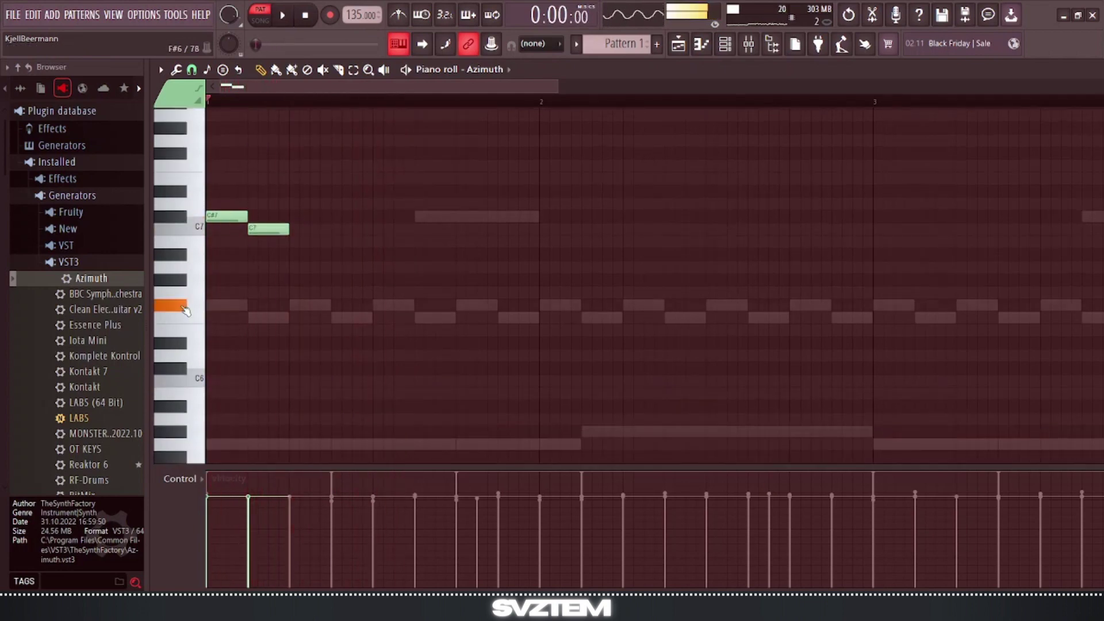
pyautogui.press('space')
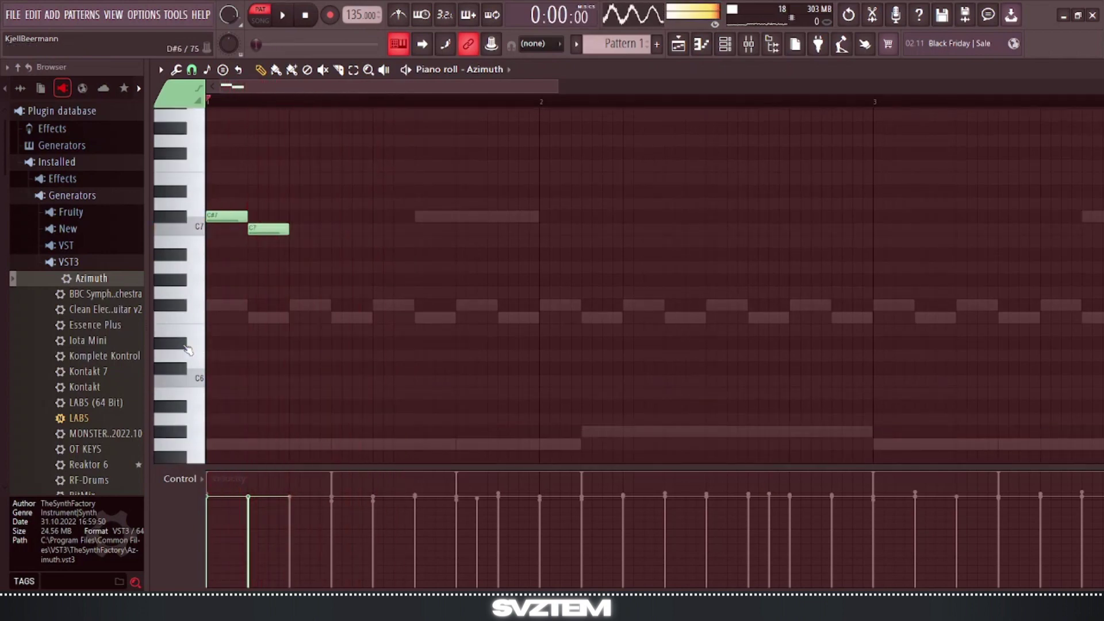
pyautogui.press('space')
pyautogui.press('space')
pyautogui.click(179, 256)
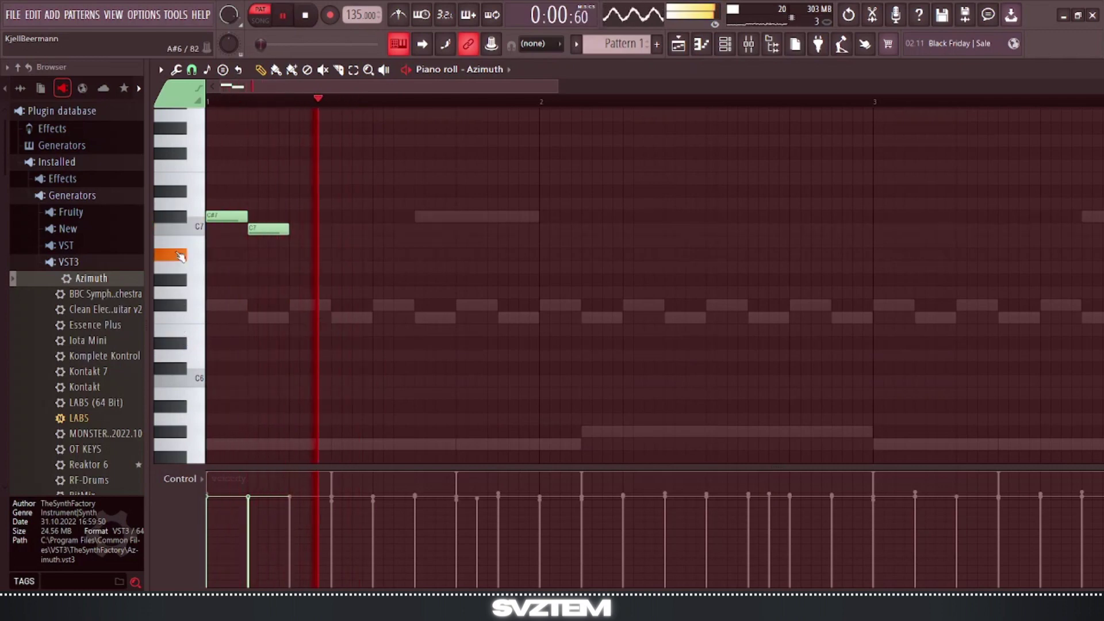
pyautogui.press('space')
pyautogui.press('space')
# Audition F#7 and neighbouring keys as the third melody note, replaying the phrase repeatedly.
pyautogui.scroll(1, 178, 228)
pyautogui.press('space')
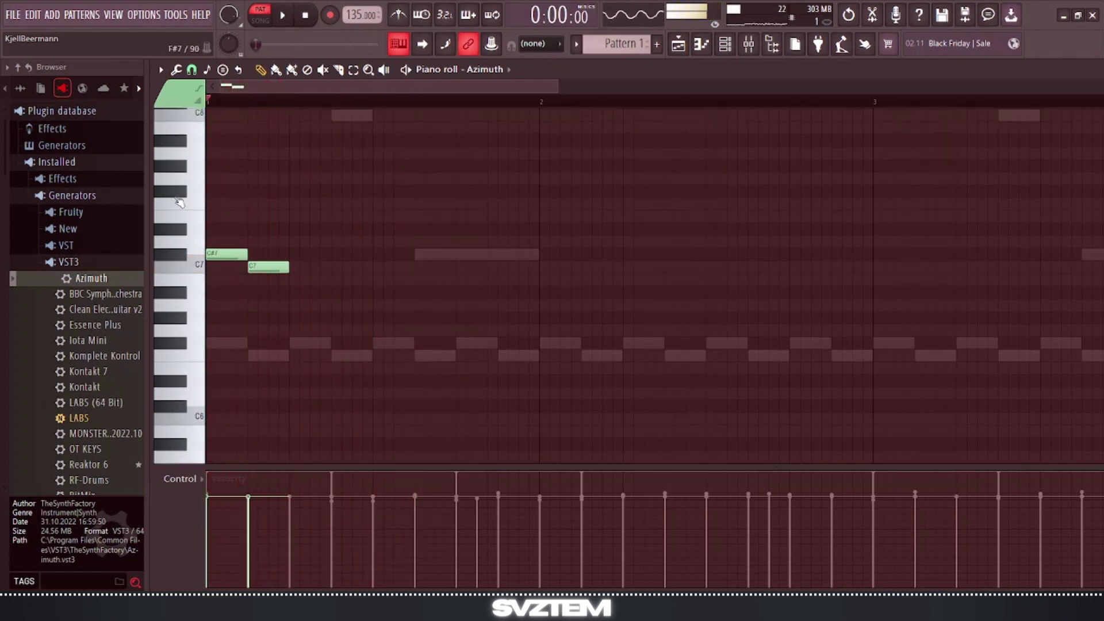
pyautogui.click(174, 195)
pyautogui.click(192, 205)
pyautogui.press('space')
pyautogui.press('space')
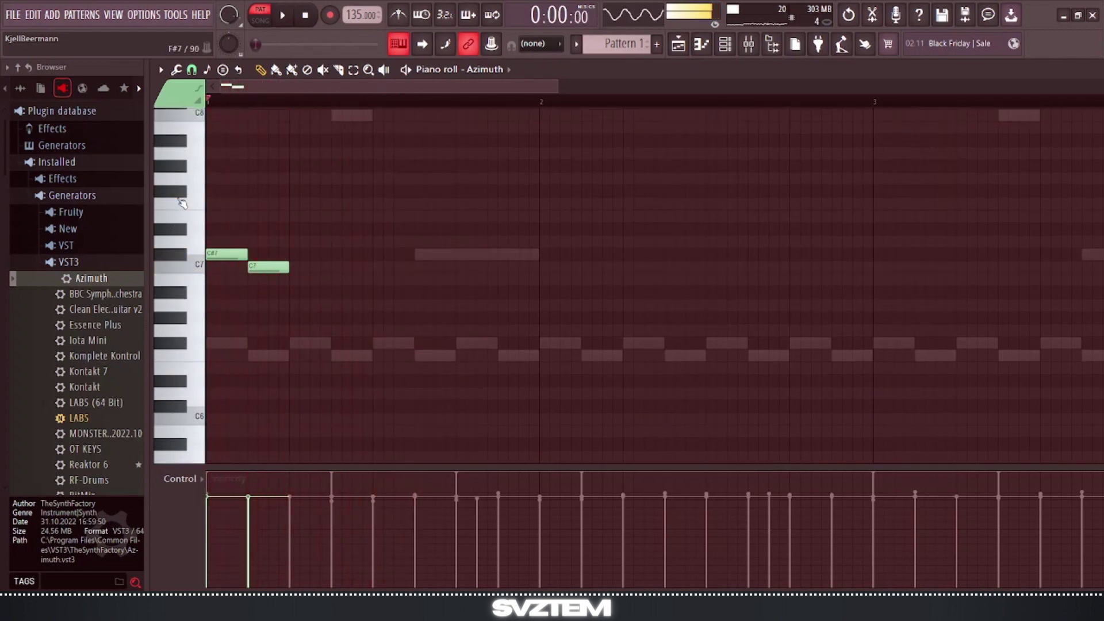
pyautogui.press('space')
pyautogui.press('space')
pyautogui.press('space')
pyautogui.press('space')
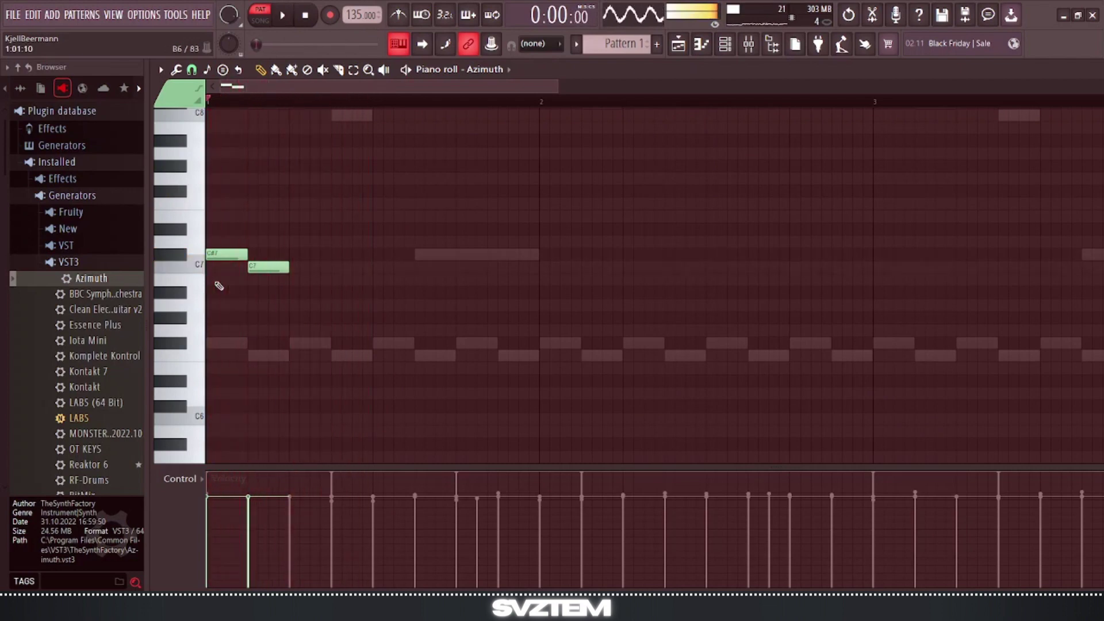
# Compare further keys around A#6 and above C#7 against the replayed phrase to find the third note.
pyautogui.scroll(1, 179, 299)
pyautogui.click(179, 299)
pyautogui.press('space')
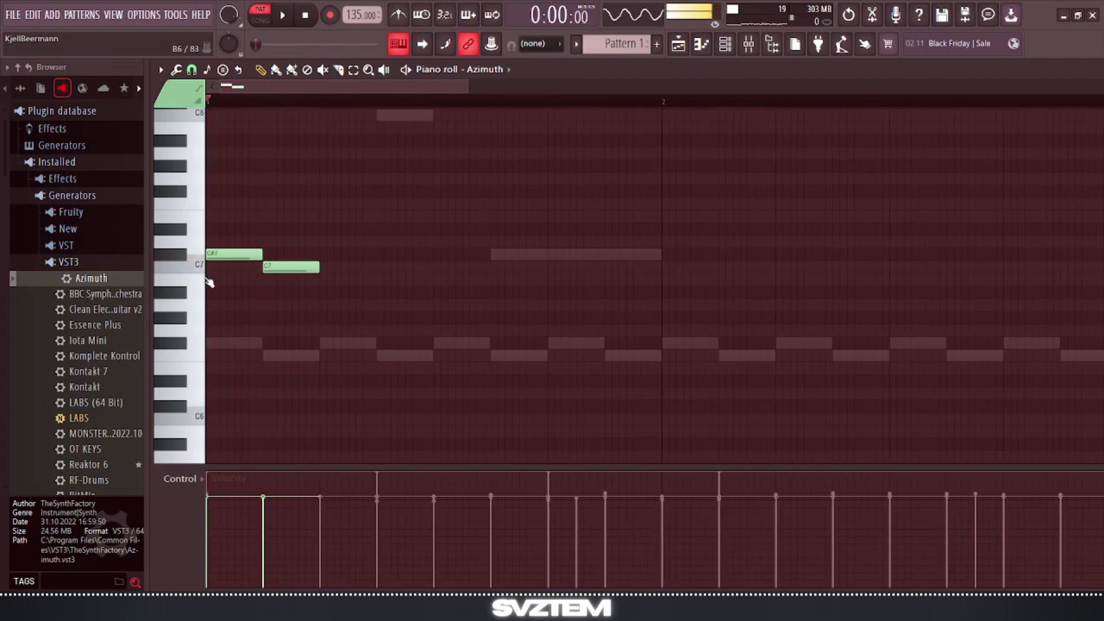
pyautogui.scroll(2, 187, 308)
pyautogui.press('space')
pyautogui.press('space')
pyautogui.press('space')
pyautogui.press('space')
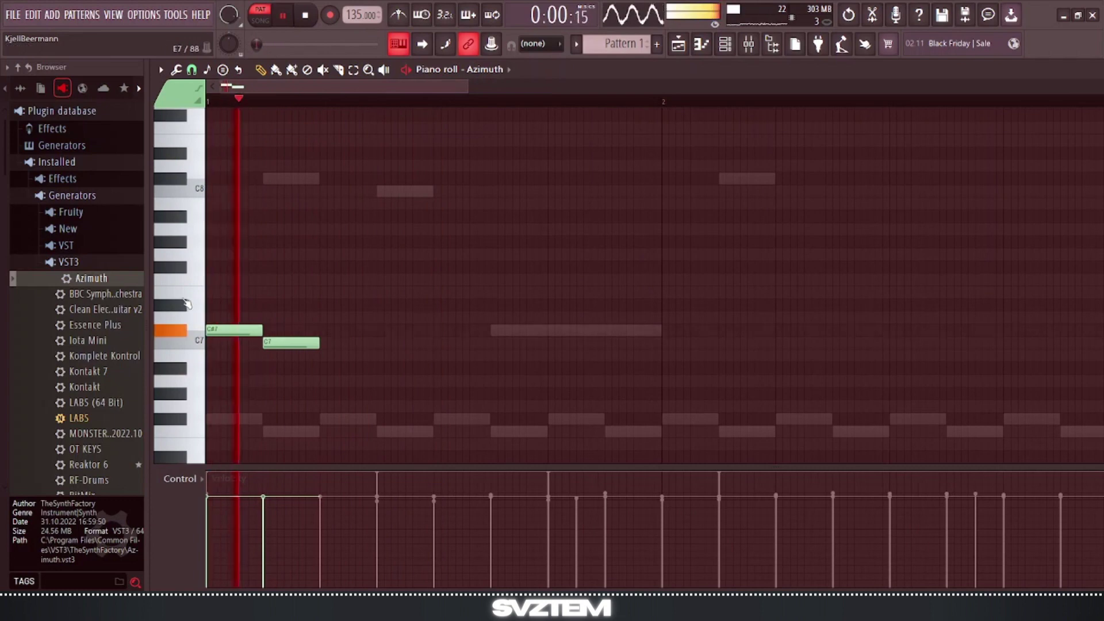
pyautogui.press('space')
# Add an F7 note at step 5 of bar 1, lengthen it to eight steps and play the phrase.
pyautogui.click(328, 282)
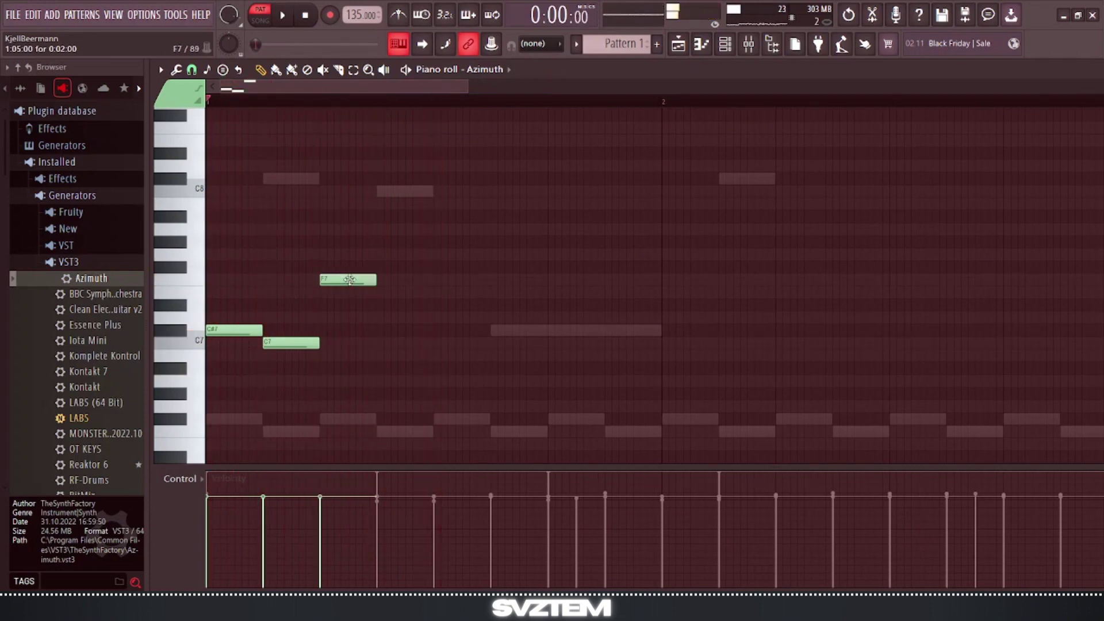
pyautogui.press('space')
pyautogui.press('space')
pyautogui.moveTo(375, 282); pyautogui.dragTo(420, 286)
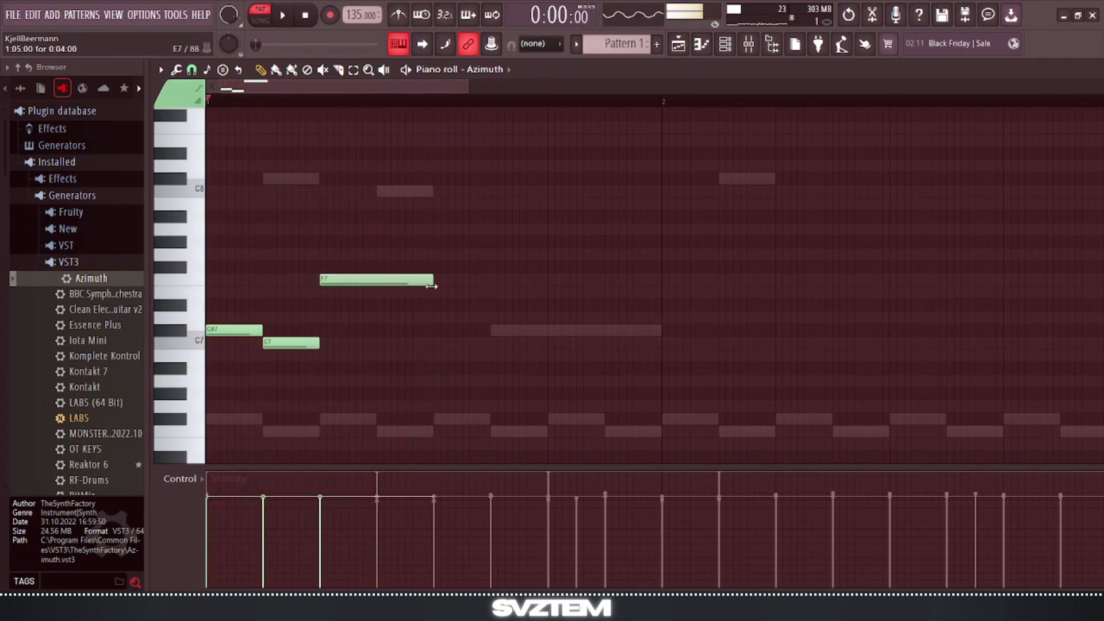
pyautogui.press('space')
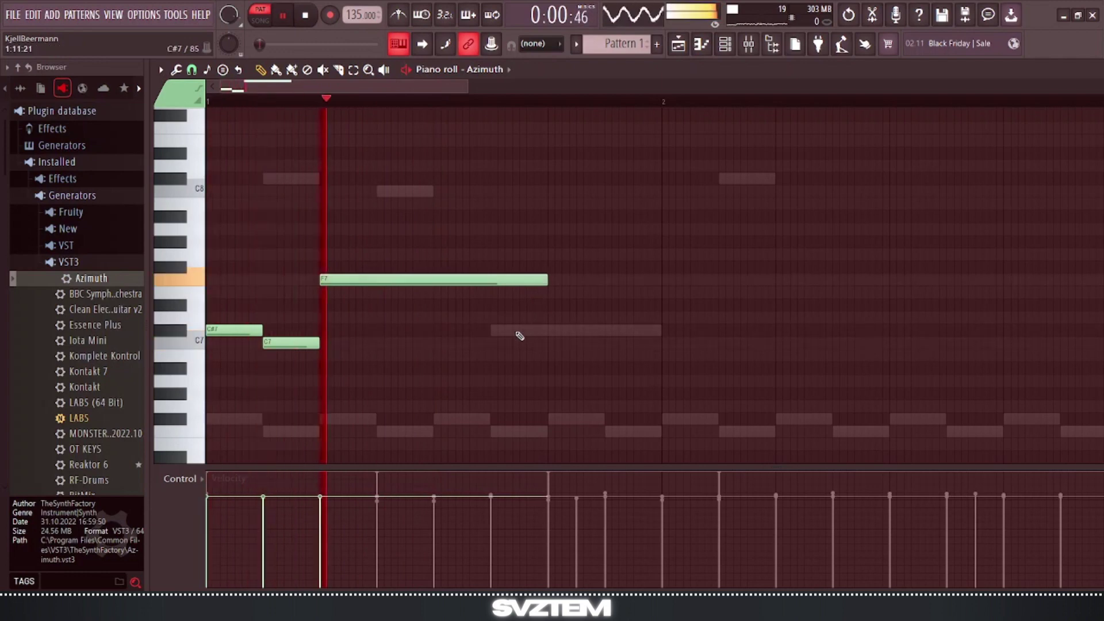
pyautogui.press('space')
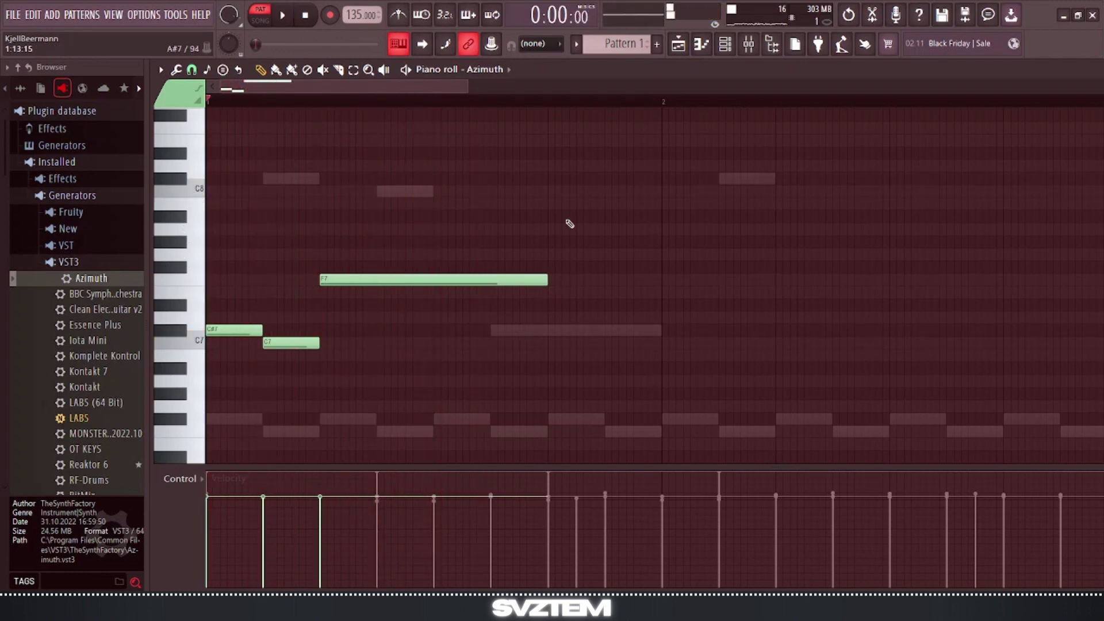
# Add two-step notes C#8, C8, C#8 and C8 from step 13 of bar 1, followed by F#7 at step 5 of bar 2.
pyautogui.click(553, 181)
pyautogui.moveTo(775, 179); pyautogui.dragTo(615, 181)
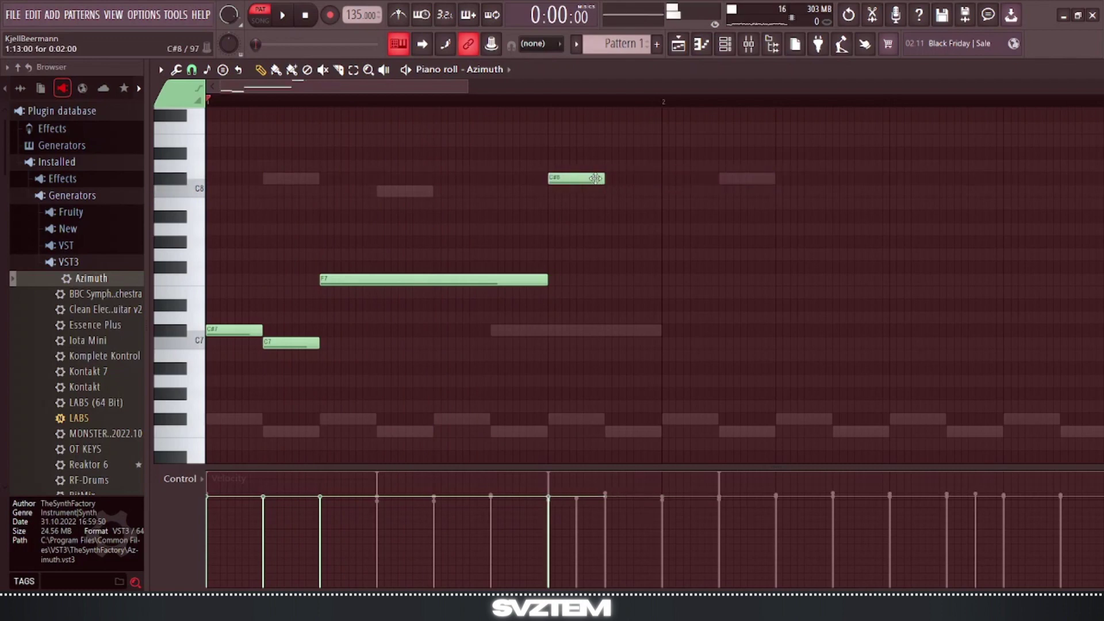
pyautogui.click(608, 191)
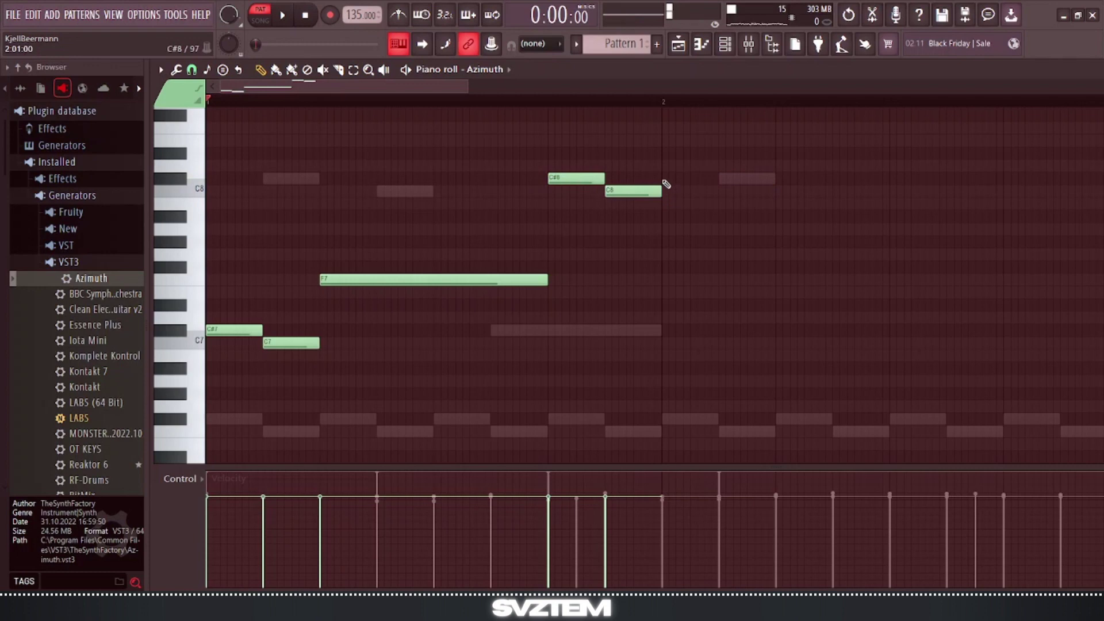
pyautogui.click(668, 179)
pyautogui.click(720, 191)
pyautogui.keyDown('ctrl'); pyautogui.scroll(-2, 735, 280); pyautogui.keyUp('ctrl')
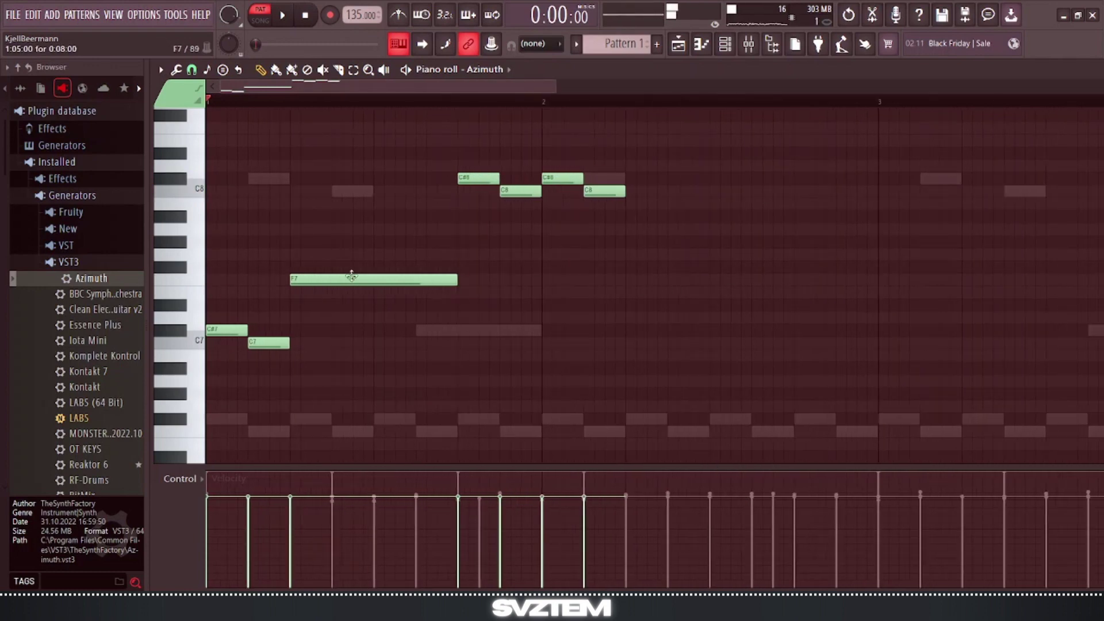
pyautogui.click(633, 269)
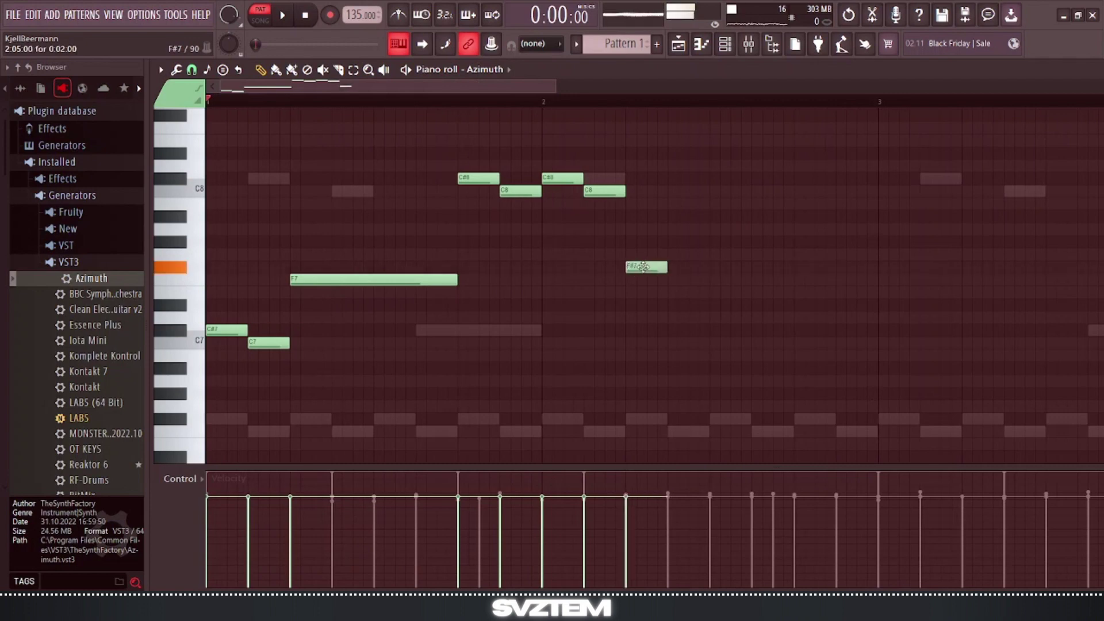
# Complete bar 2 with two-step notes F7, C#7, C7, F7 and F#7 from step 7, playing the phrase once along the way.
pyautogui.click(676, 280)
pyautogui.moveTo(676, 280); pyautogui.dragTo(671, 280)
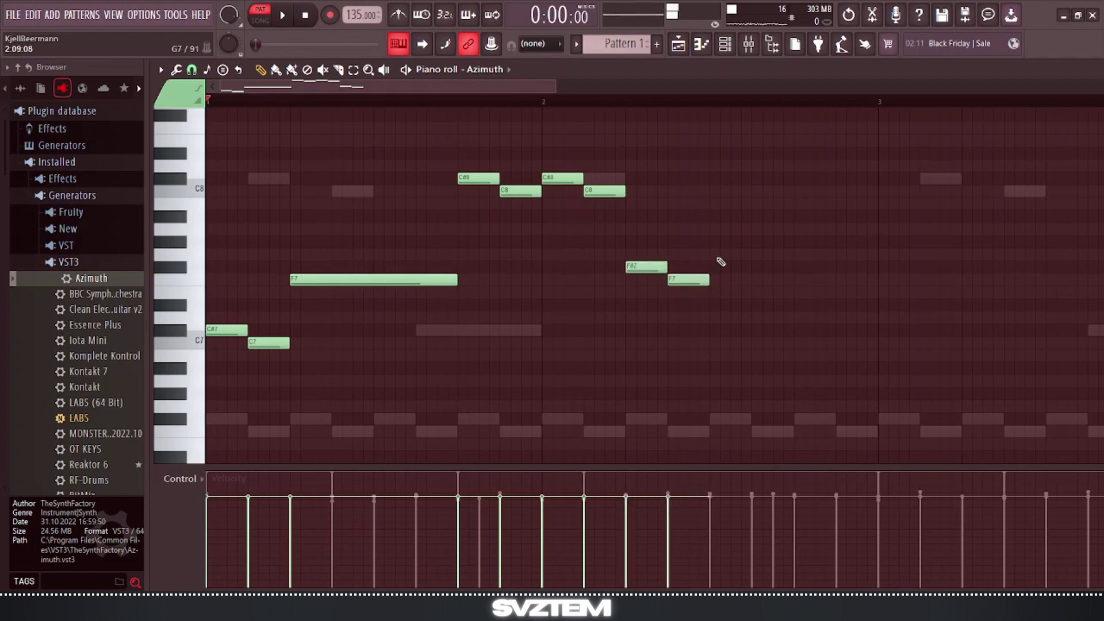
pyautogui.press('space')
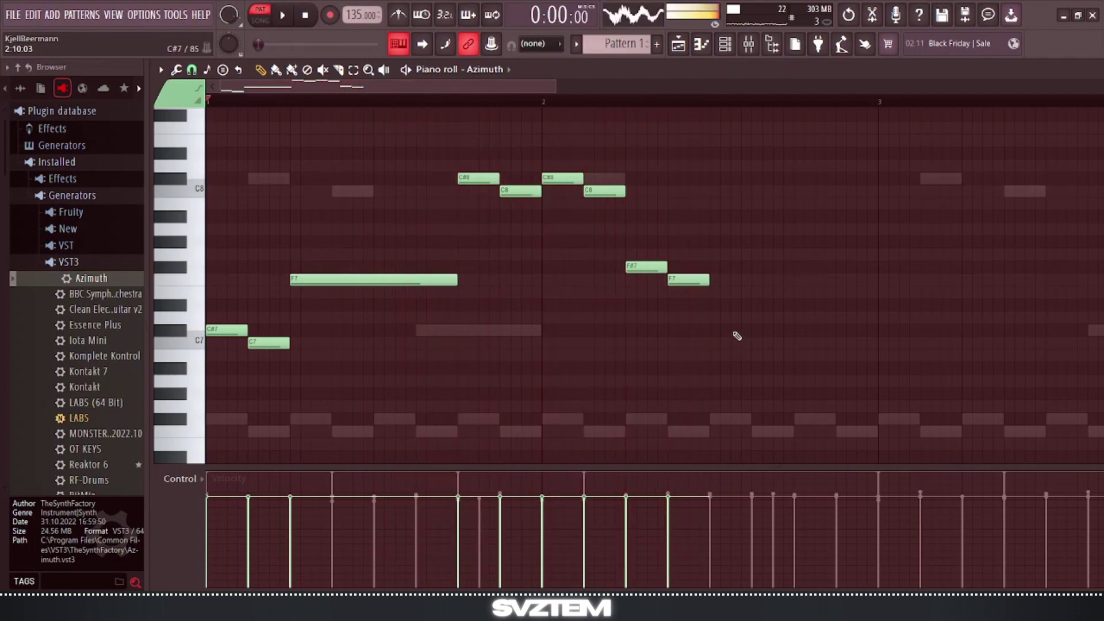
pyautogui.press('space')
pyautogui.scroll(-3, 678, 336)
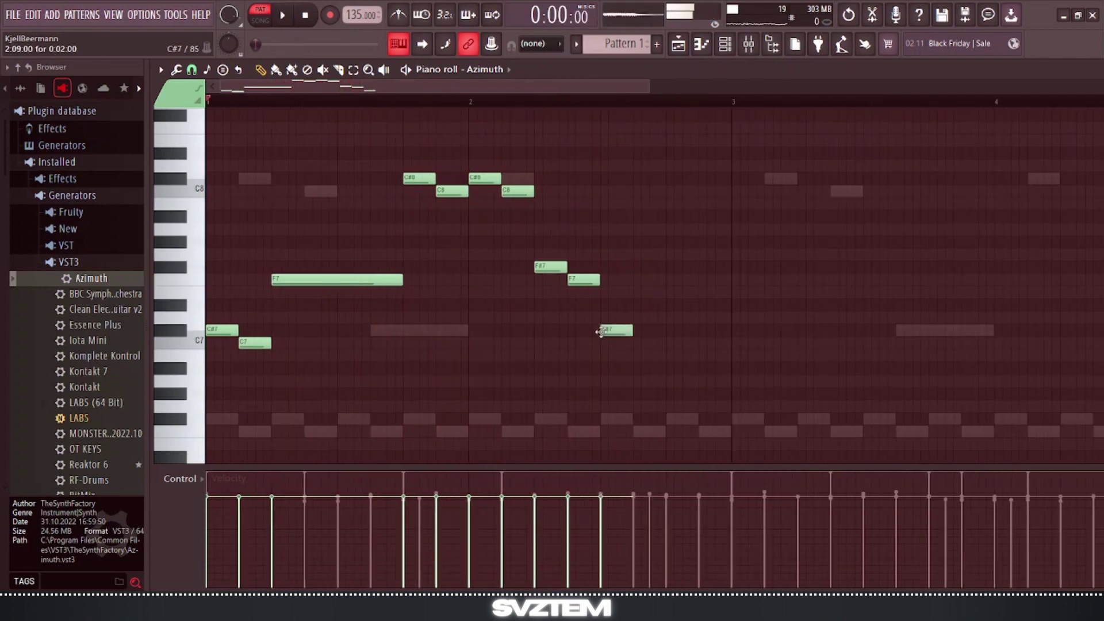
pyautogui.click(637, 343)
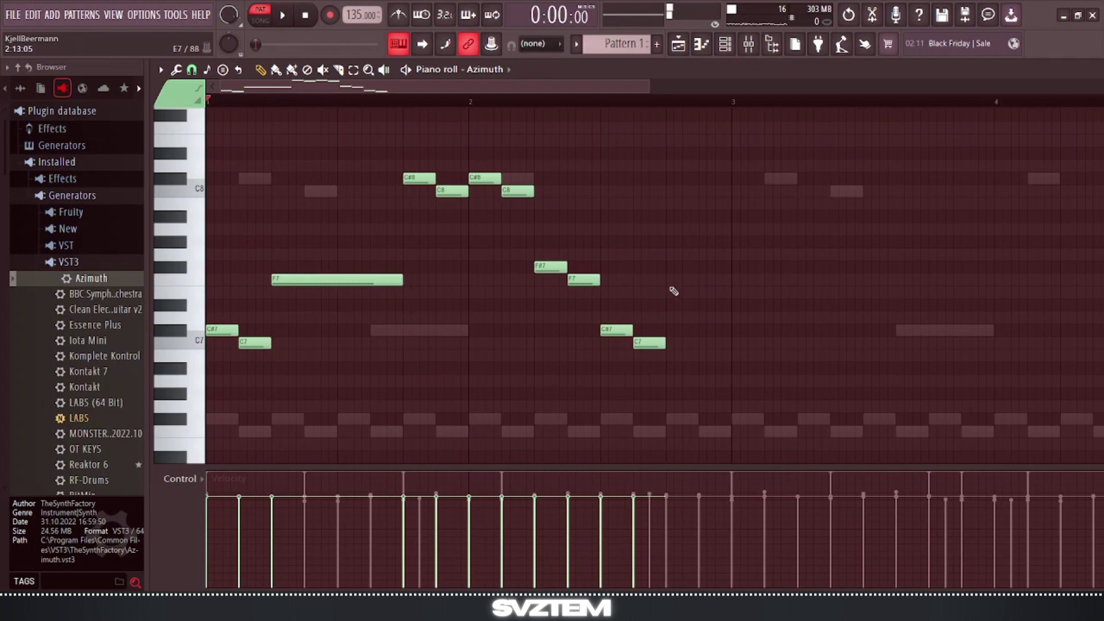
pyautogui.click(700, 268)
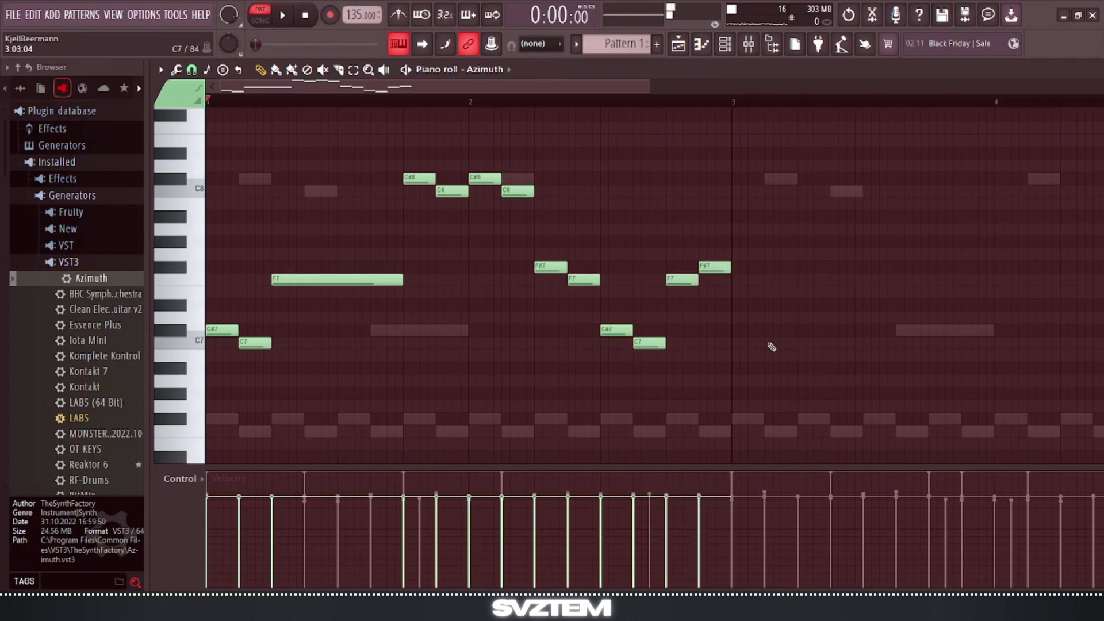
# Duplicate the two-bar melody into bars 3 and 4, transpose all its notes down one octave and play the result.
pyautogui.hotkey('ctrl', 'a')
pyautogui.hotkey('ctrl', 'b')
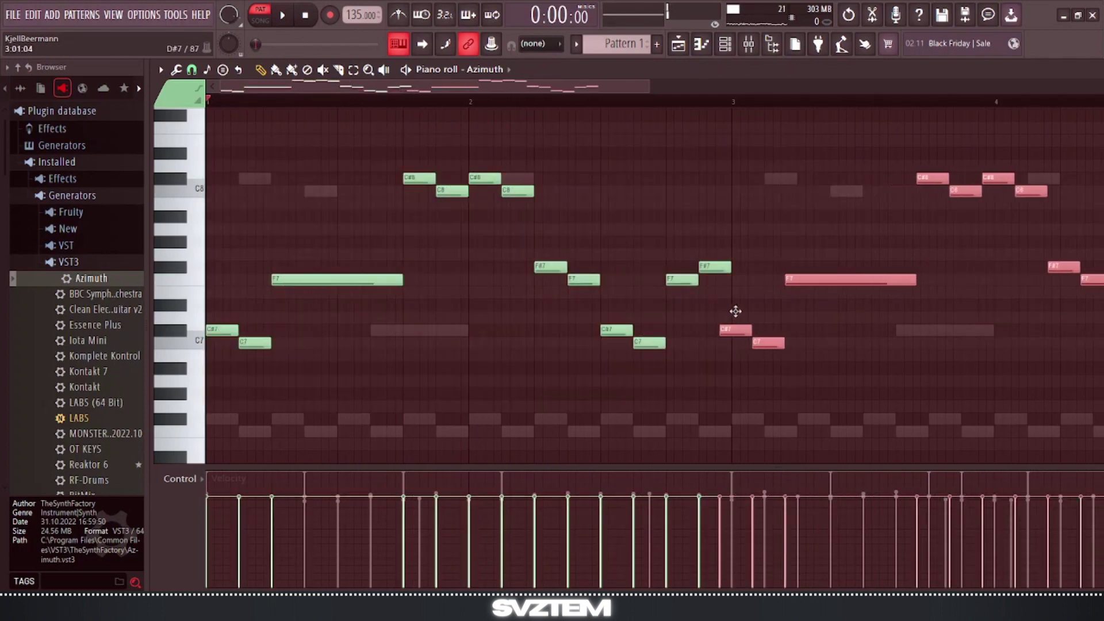
pyautogui.scroll(-2, 736, 322)
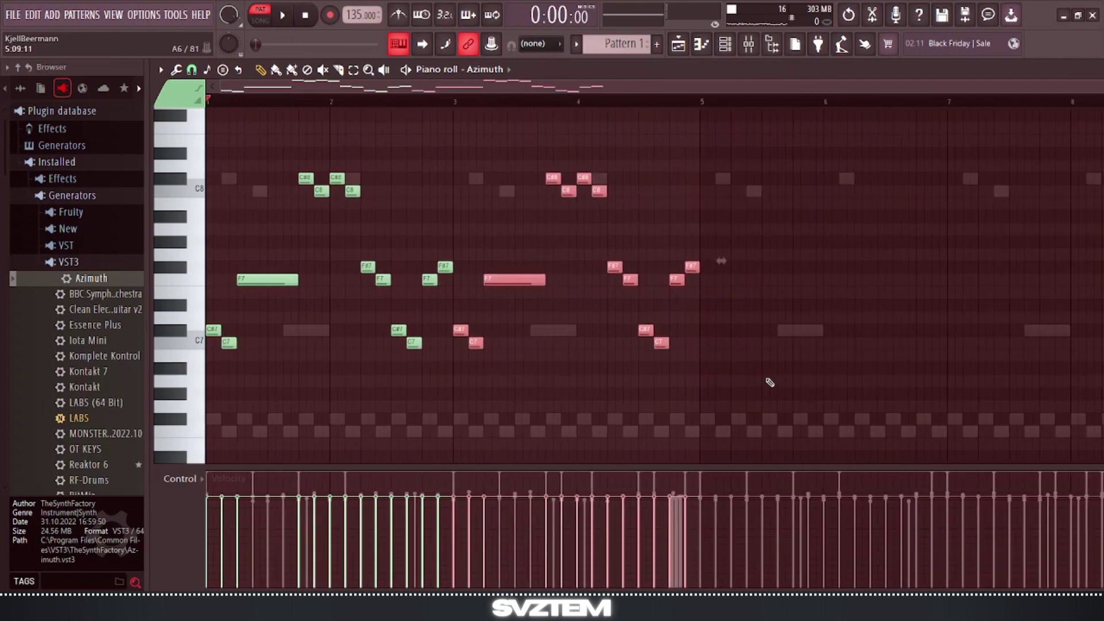
pyautogui.moveTo(794, 421); pyautogui.dragTo(209, 115)
pyautogui.hotkey('ctrl', 'Down')
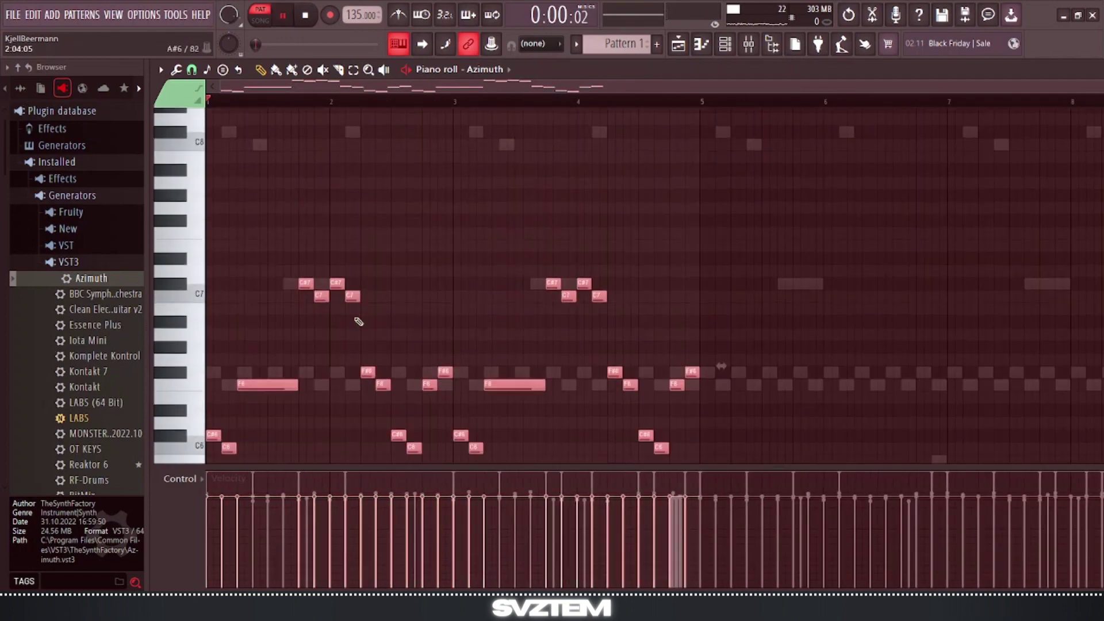
pyautogui.press('space')
pyautogui.hotkey('ctrl', 'd')
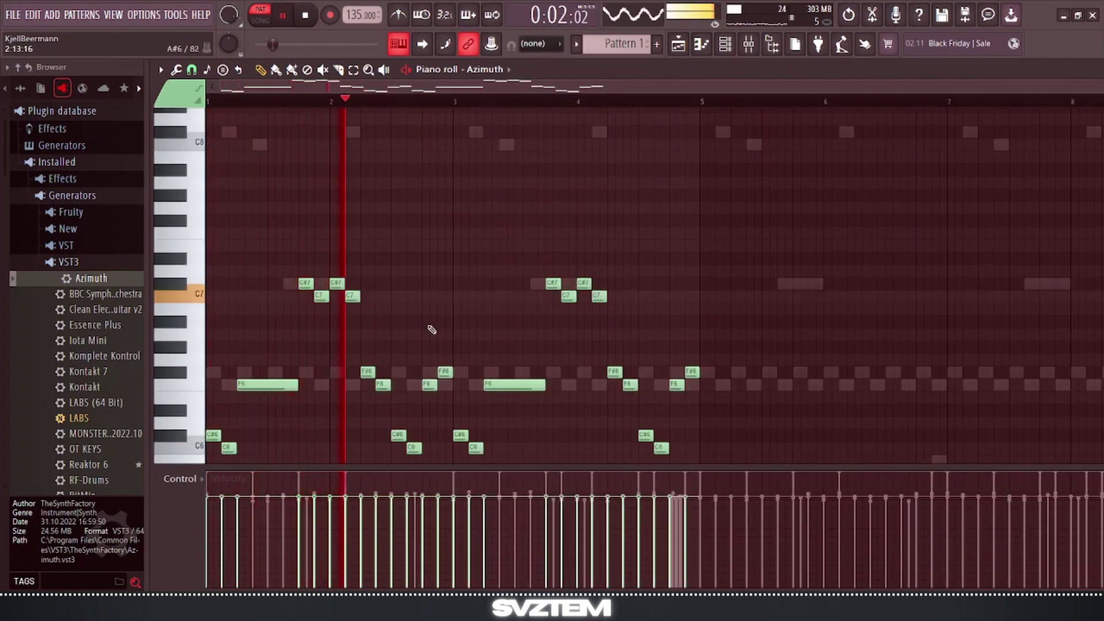
# Lower the Azimuth lead's mixer track, Insert 6, to 58% volume during playback.
pyautogui.scroll(-3, 430, 325)
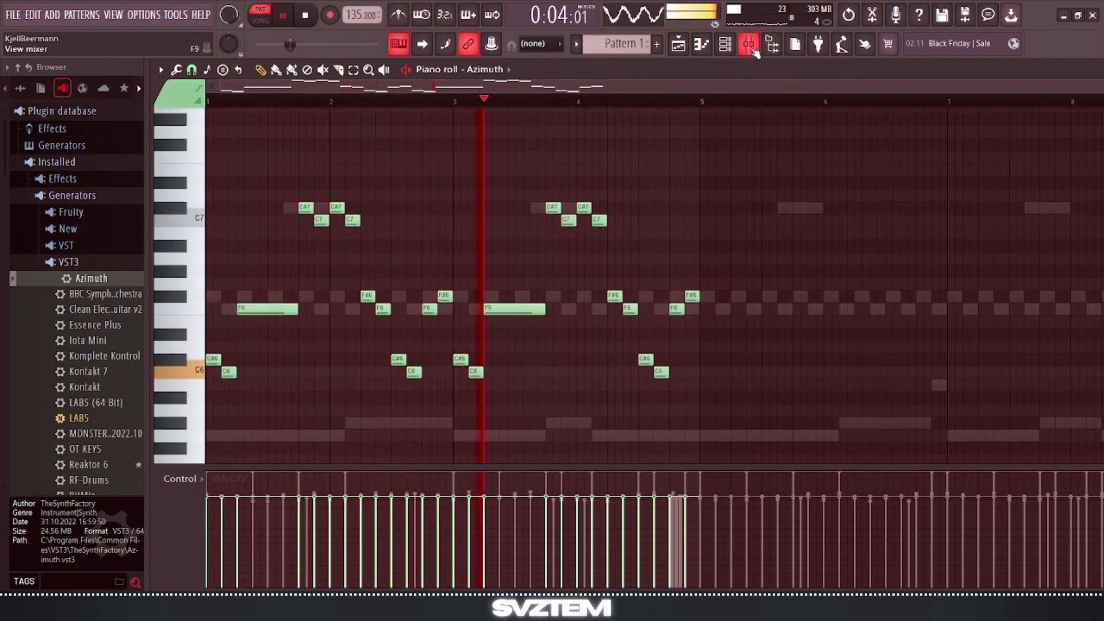
pyautogui.press('F9')
pyautogui.moveTo(406, 406); pyautogui.dragTo(405, 422)
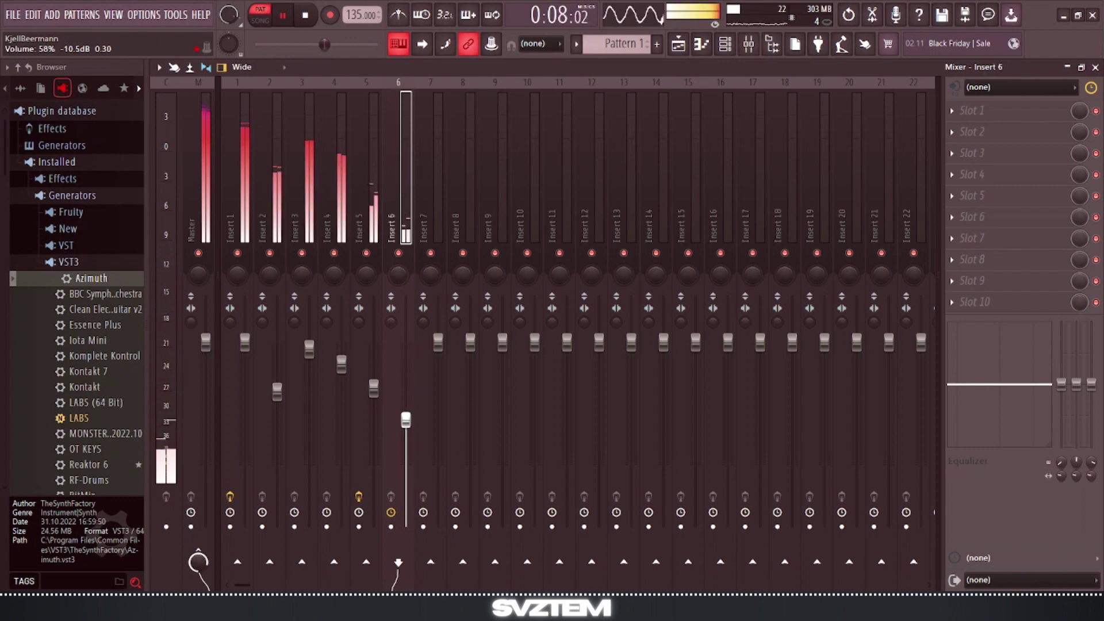
pyautogui.press('space')
# Copy the four-bar Azimuth melody so the copy starts at bar 5, and play it.
pyautogui.click(708, 50)
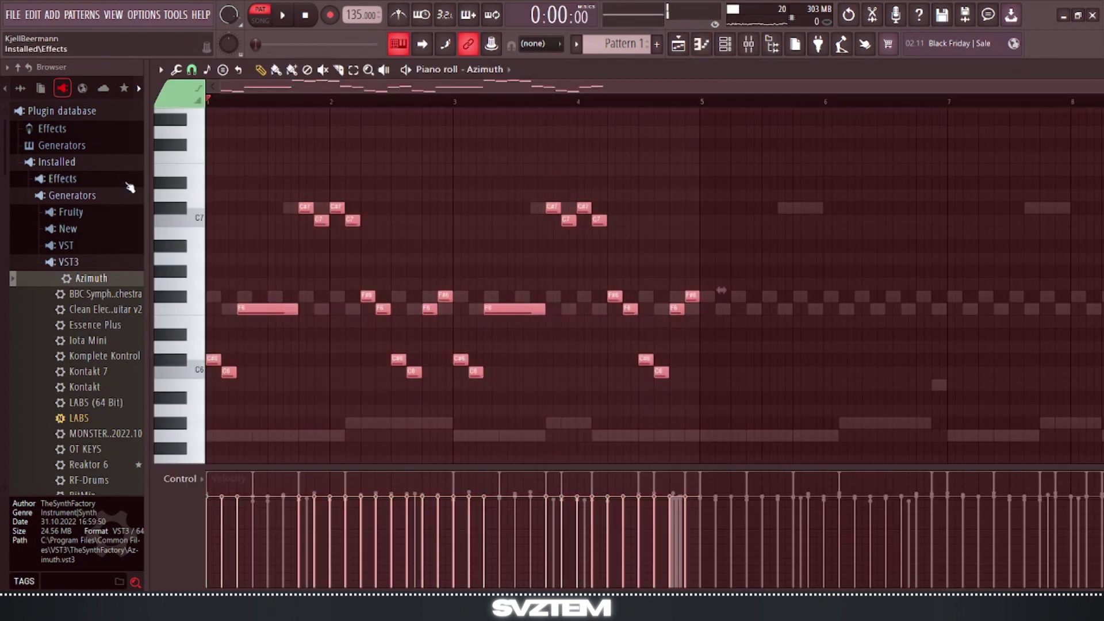
pyautogui.moveTo(214, 363)
pyautogui.keyDown('shift'); pyautogui.mouseDown()
pyautogui.moveTo(720, 363)
pyautogui.moveTo(708, 363)
pyautogui.mouseUp(); pyautogui.keyUp('shift')
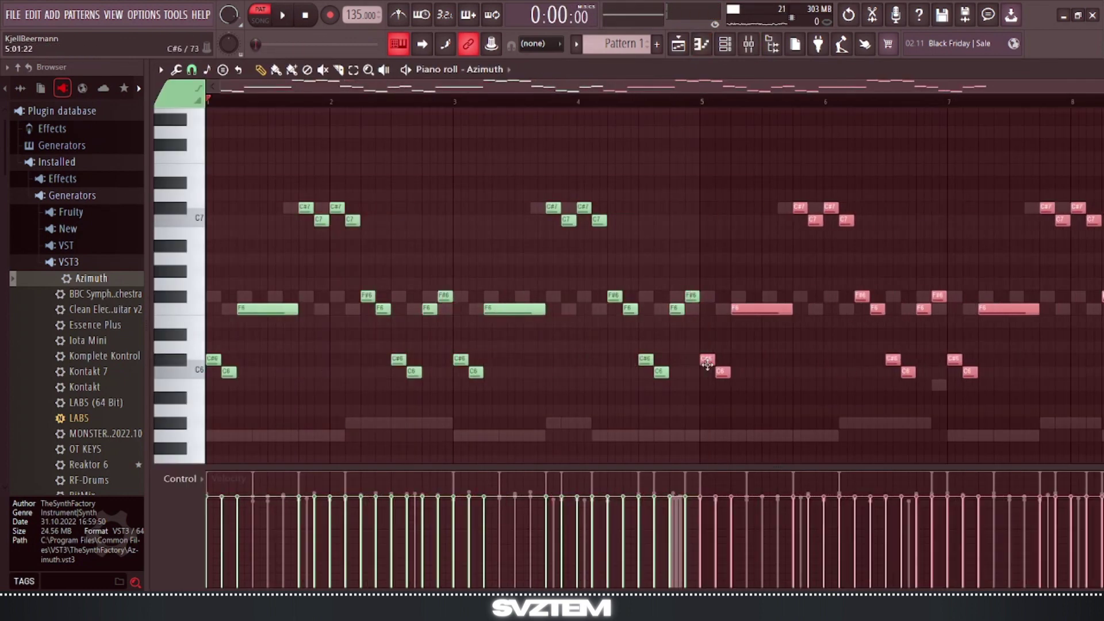
pyautogui.keyDown('ctrl'); pyautogui.click(703, 303); pyautogui.keyUp('ctrl')
pyautogui.press('space')
# Add a second Azimuth instance as a new channel and route it to mixer track 7.
pyautogui.press('F6')
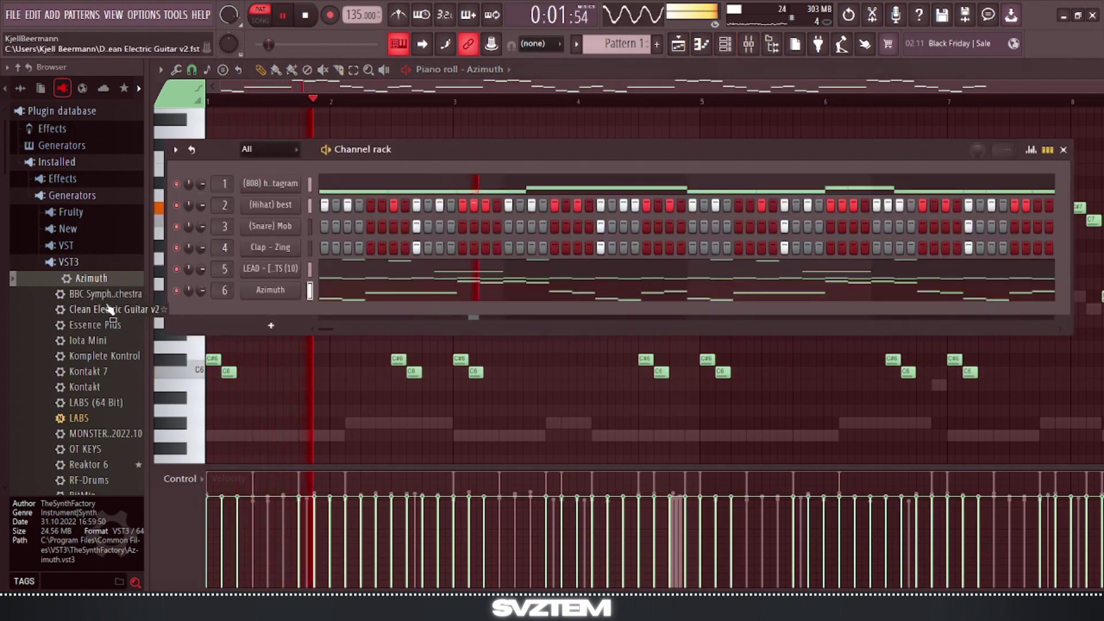
pyautogui.moveTo(89, 278); pyautogui.dragTo(279, 316)
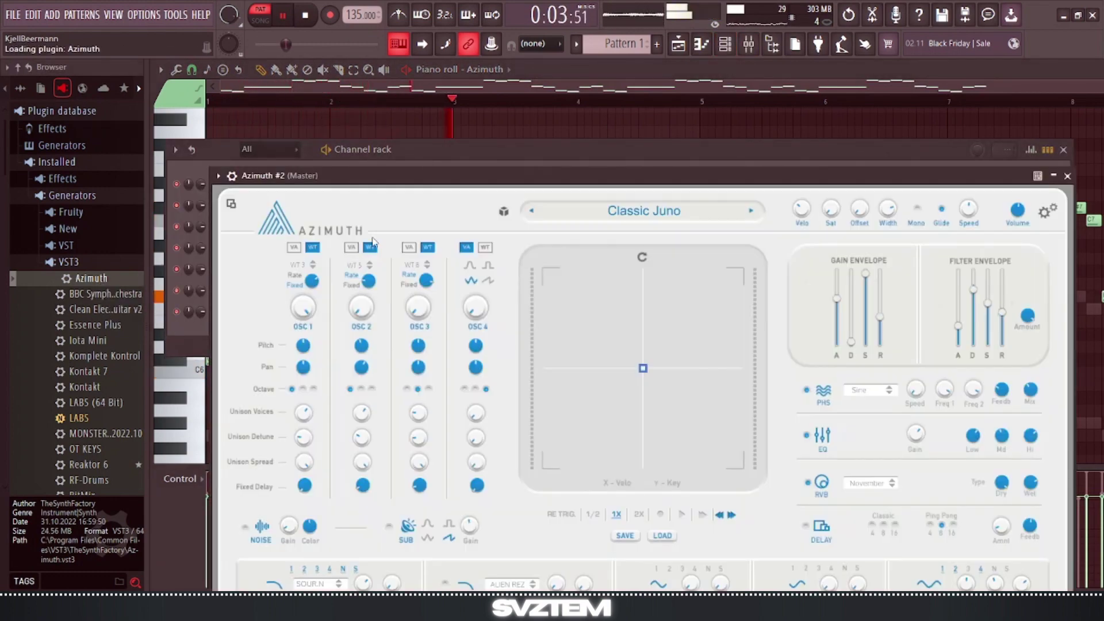
pyautogui.moveTo(472, 177); pyautogui.dragTo(600, 163)
pyautogui.scroll(5, 228, 318)
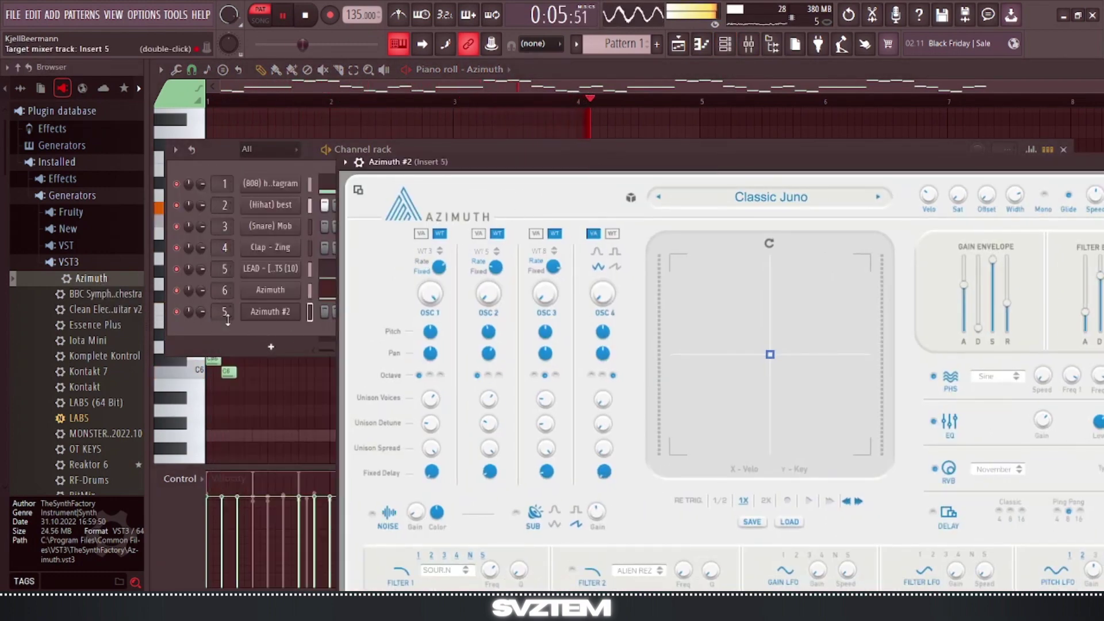
# Open the piano roll of Azimuth #2, stop playback and audition keys around D6.
pyautogui.rightClick(285, 311)
pyautogui.click(346, 310)
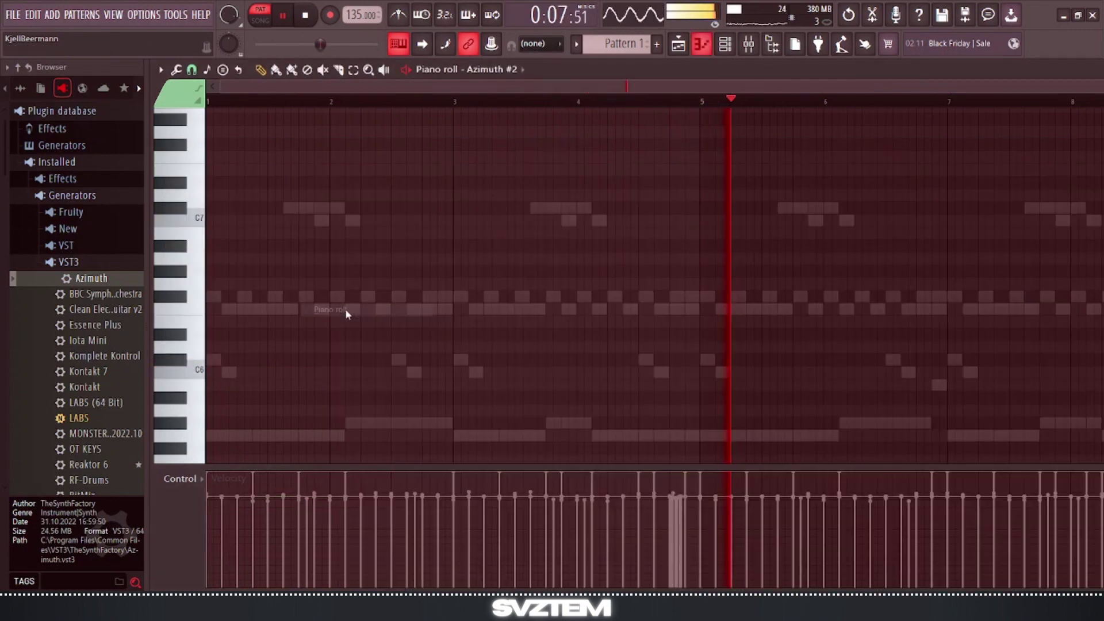
pyautogui.press('space')
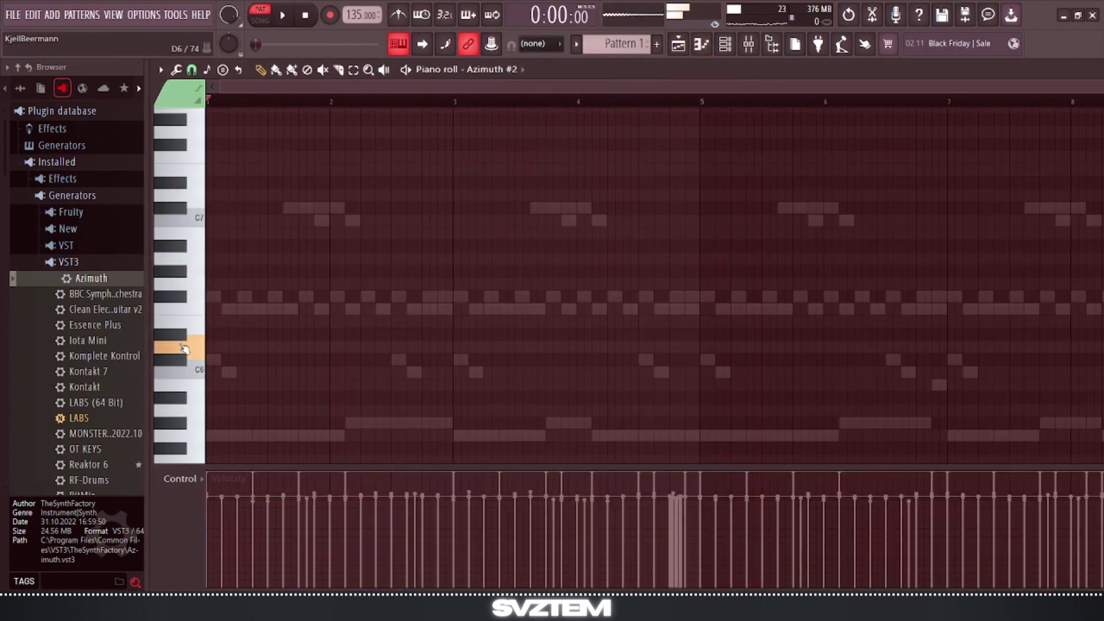
# Load the SuperSaw-I preset from the SYNTH category of Factory Presets in Azimuth #2, and close the plugin window.
pyautogui.click(726, 48)
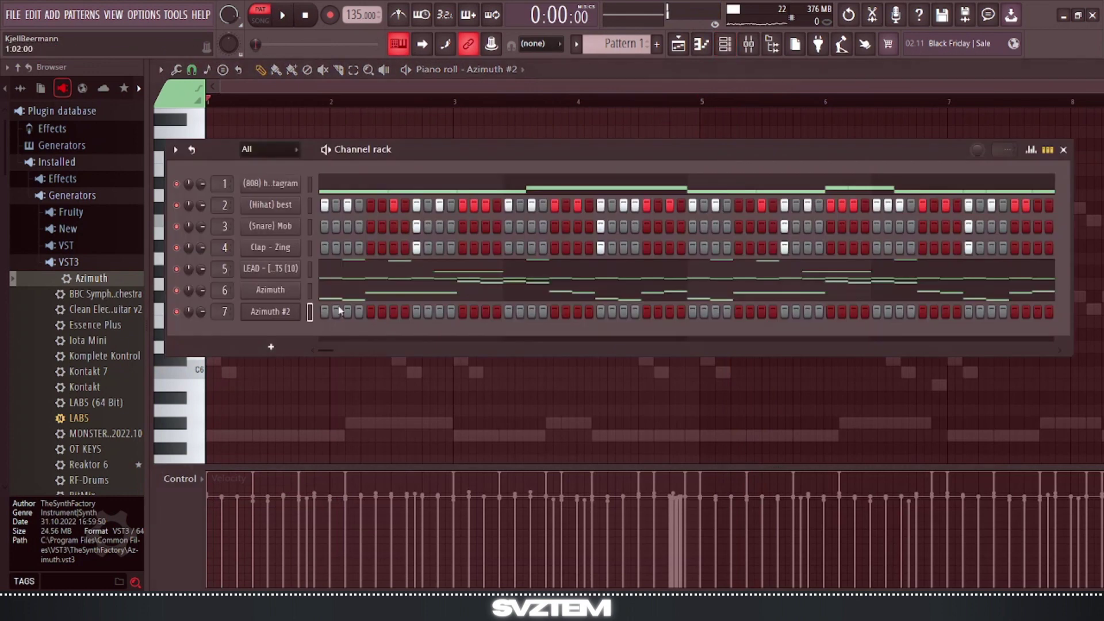
pyautogui.click(271, 312)
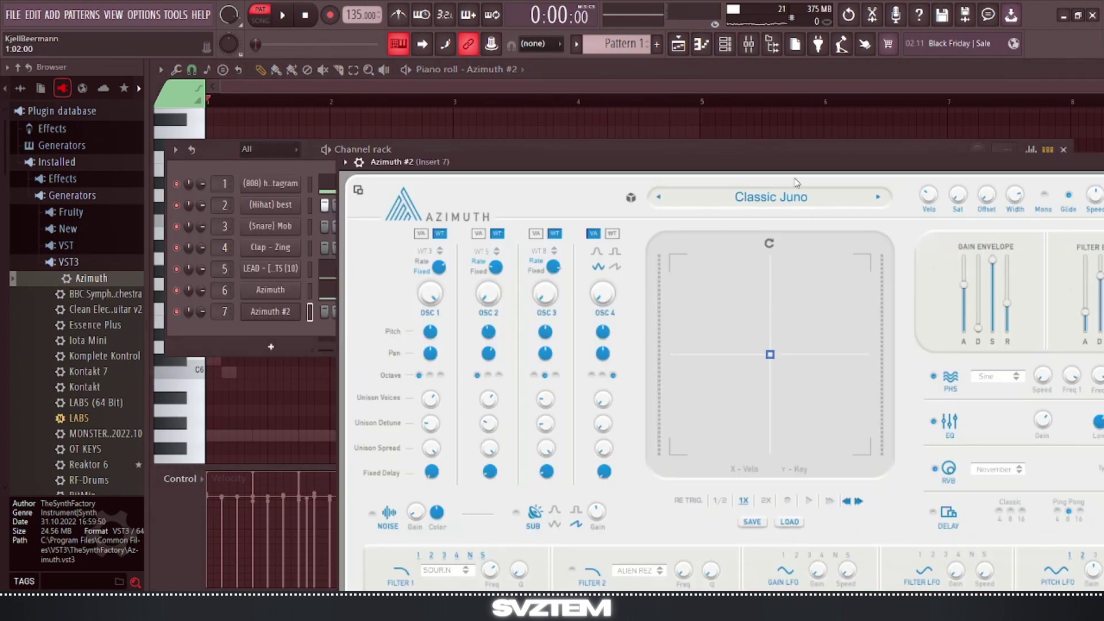
pyautogui.click(790, 202)
pyautogui.click(570, 282)
pyautogui.click(741, 344)
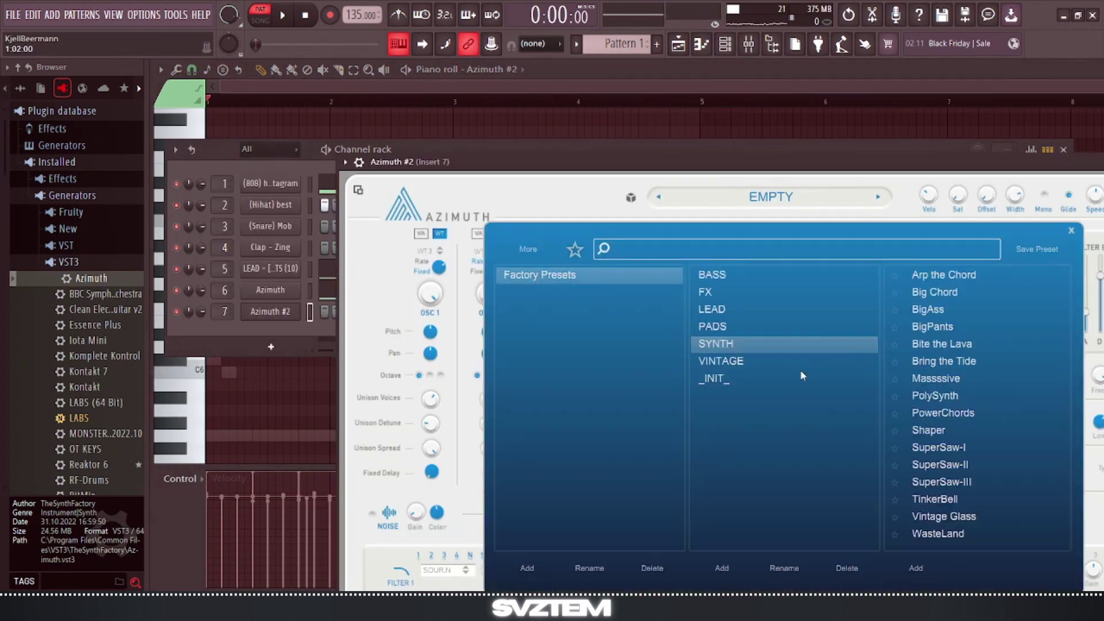
pyautogui.click(962, 452)
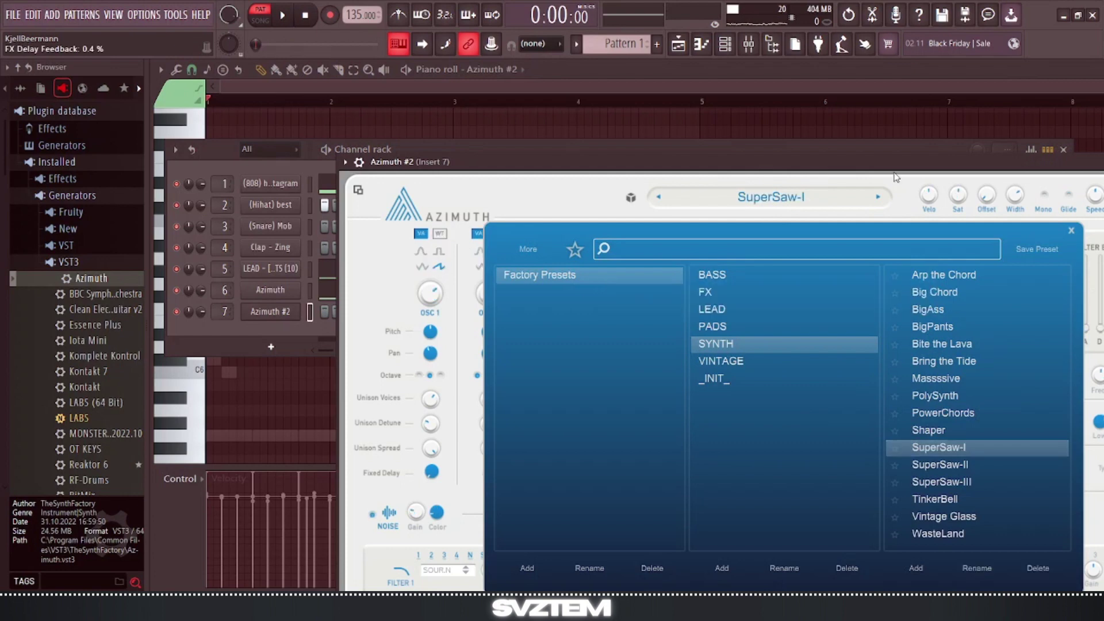
pyautogui.moveTo(881, 172); pyautogui.dragTo(862, 165)
pyautogui.moveTo(1087, 158); pyautogui.dragTo(925, 160)
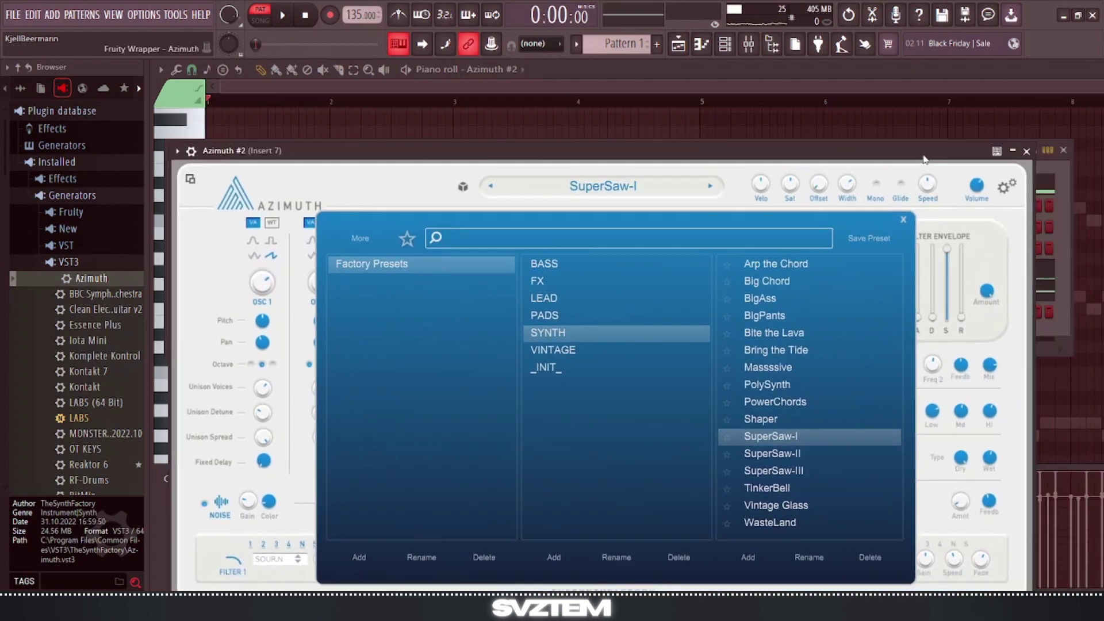
pyautogui.click(1027, 151)
# Open the piano roll of Azimuth #2 and audition keys from A#5 up to find a starting note.
pyautogui.rightClick(278, 315)
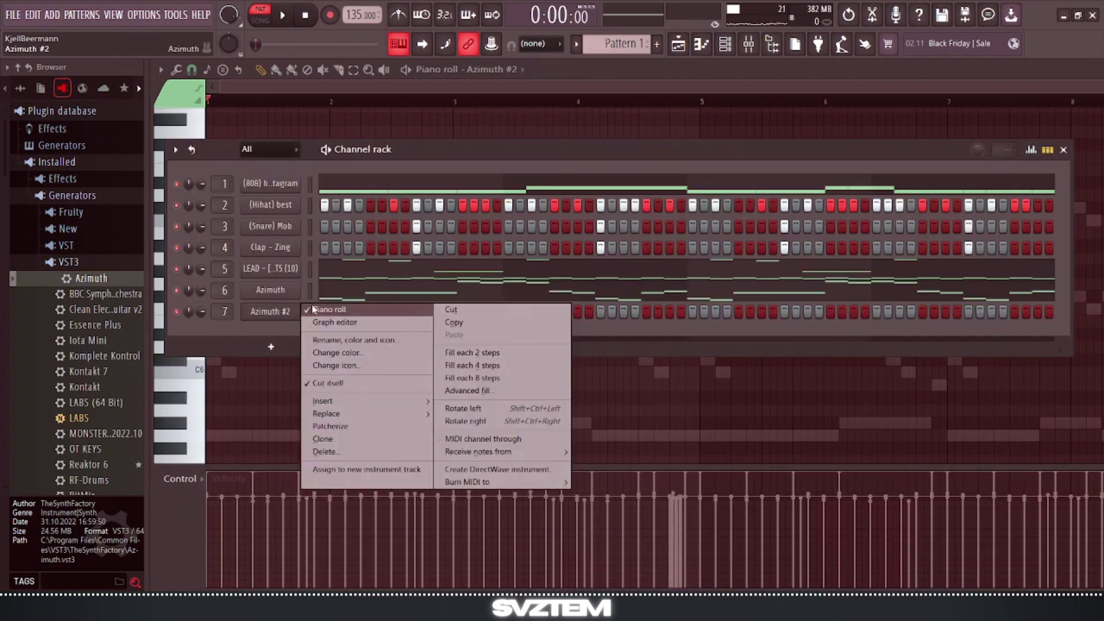
pyautogui.click(314, 310)
pyautogui.rightClick(278, 312)
pyautogui.click(290, 311)
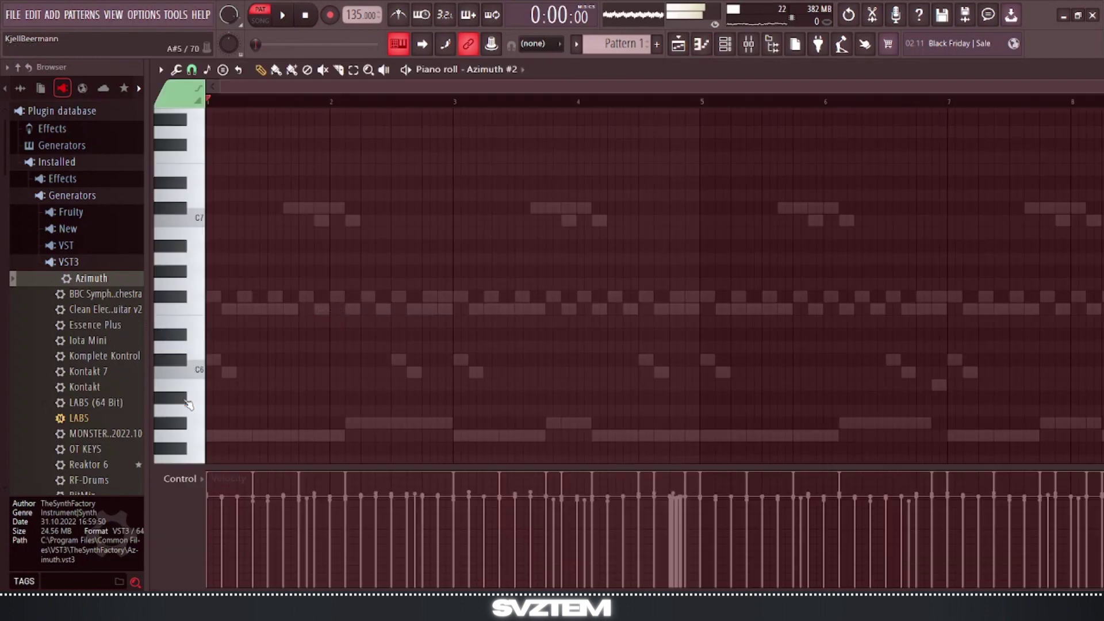
pyautogui.click(185, 401)
pyautogui.scroll(3, 171, 383)
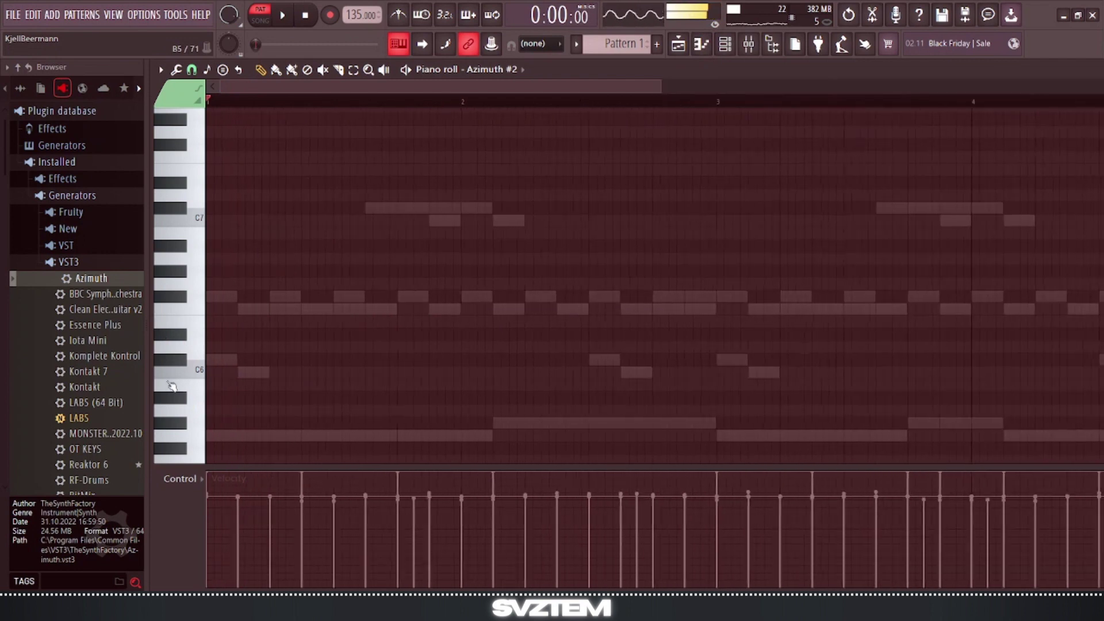
# Add six-step notes C6 at step 1 and C#6 at step 7 of bar 1, checking the notes against playback.
pyautogui.click(212, 374)
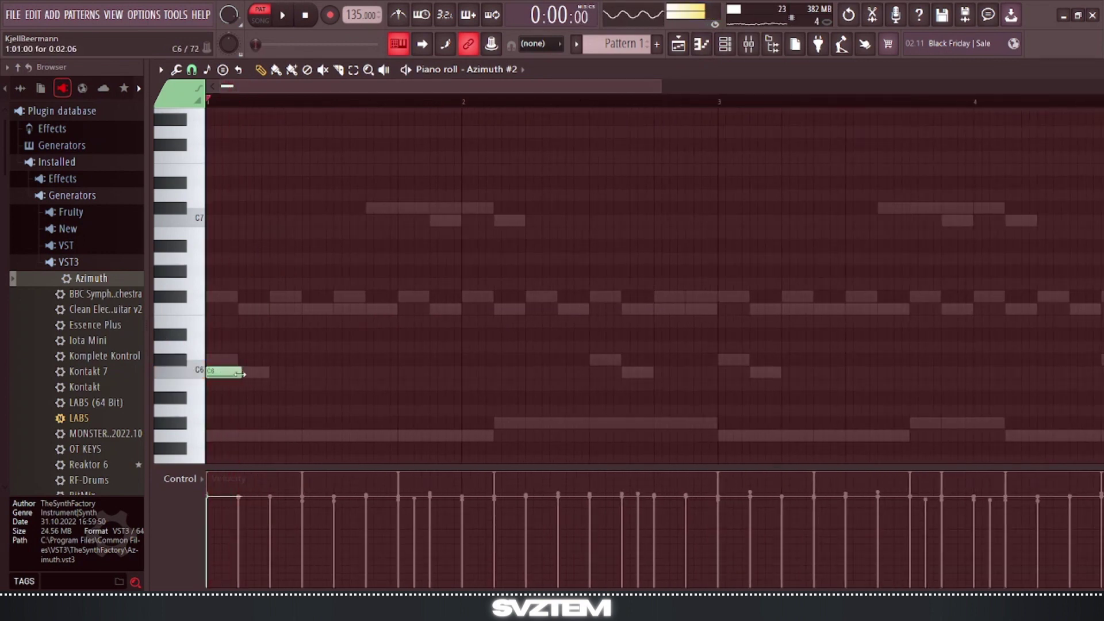
pyautogui.press('space')
pyautogui.click(175, 362)
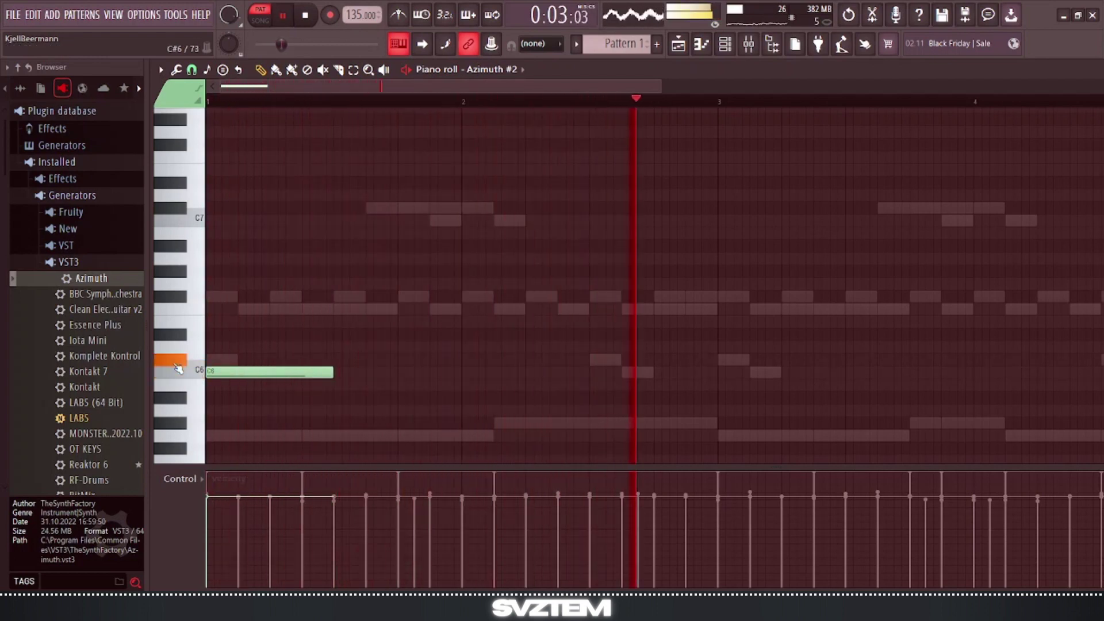
pyautogui.press('space')
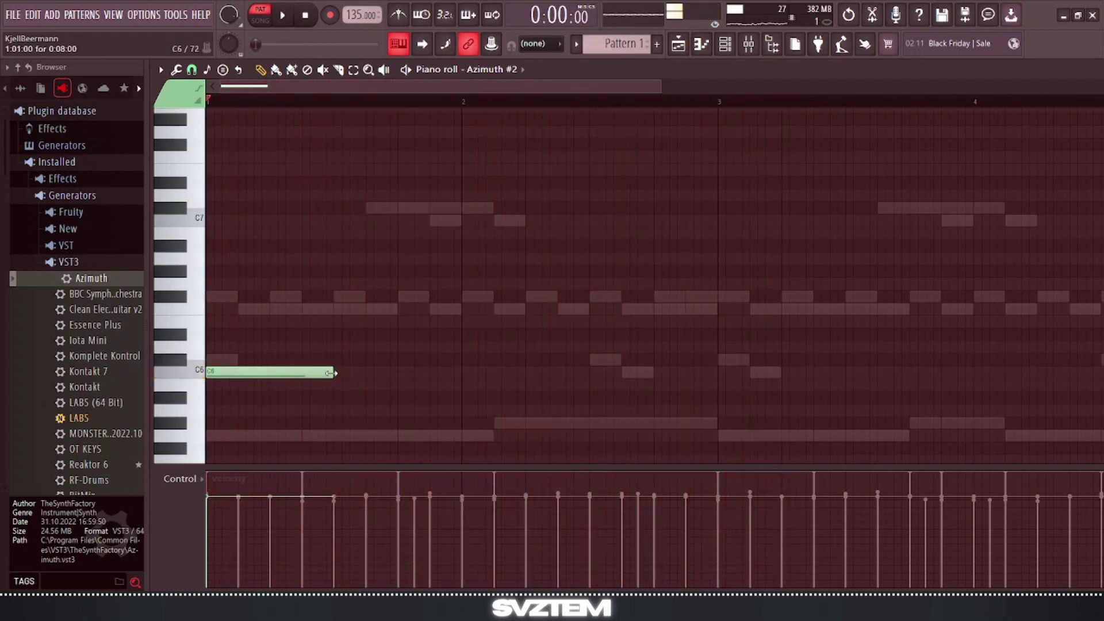
pyautogui.click(308, 361)
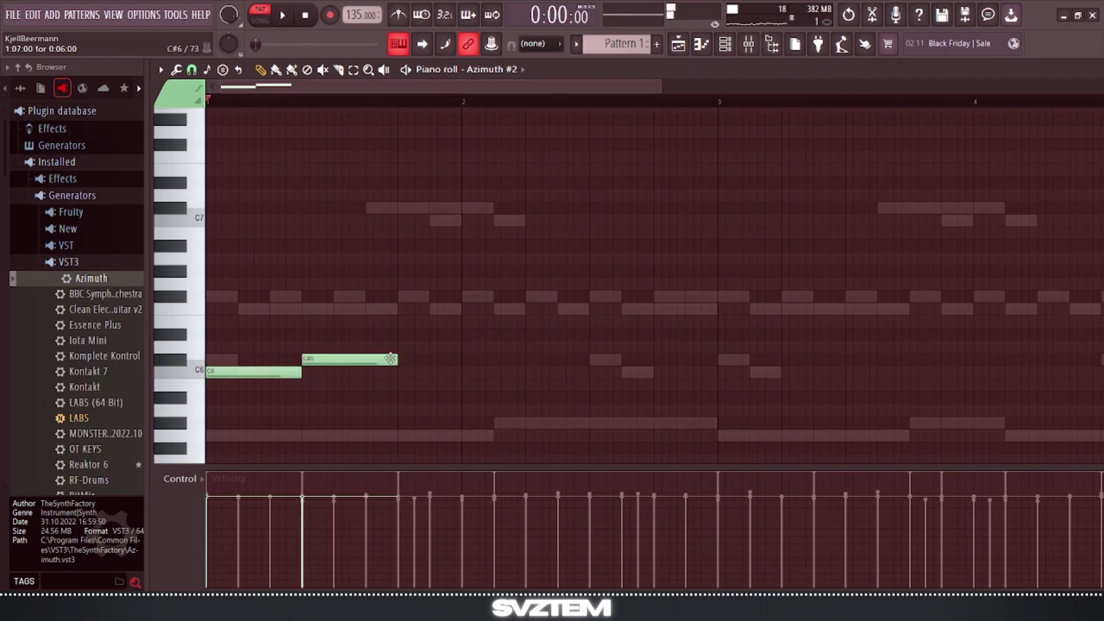
pyautogui.press('space')
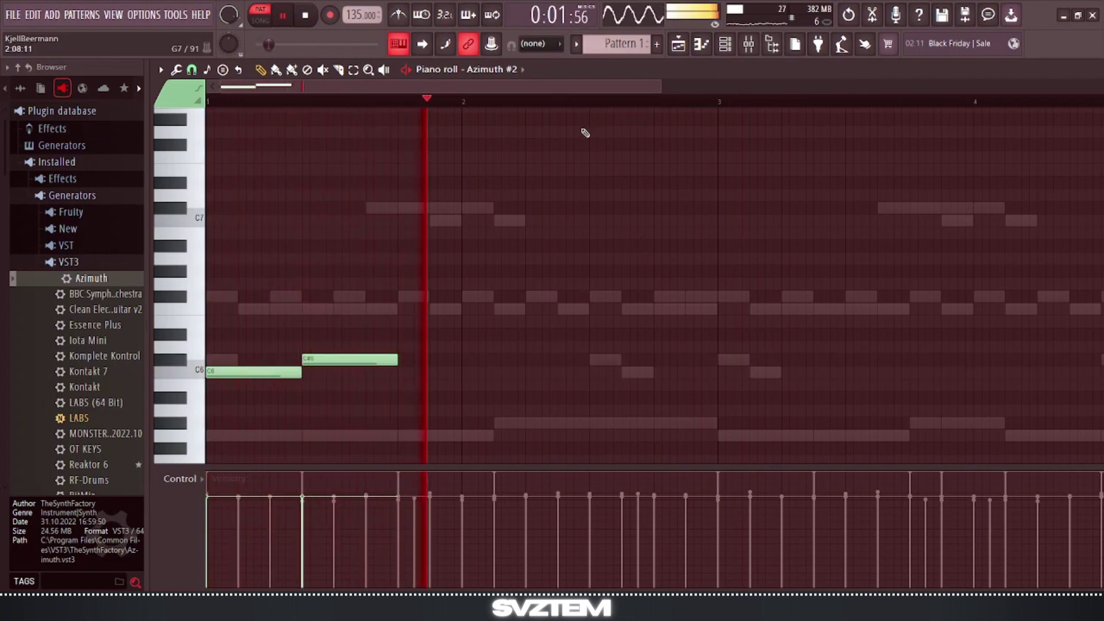
# Lower mixer track Insert 7 of Azimuth #2 to about 62% volume during playback.
pyautogui.press('space')
pyautogui.click(748, 46)
pyautogui.press('space')
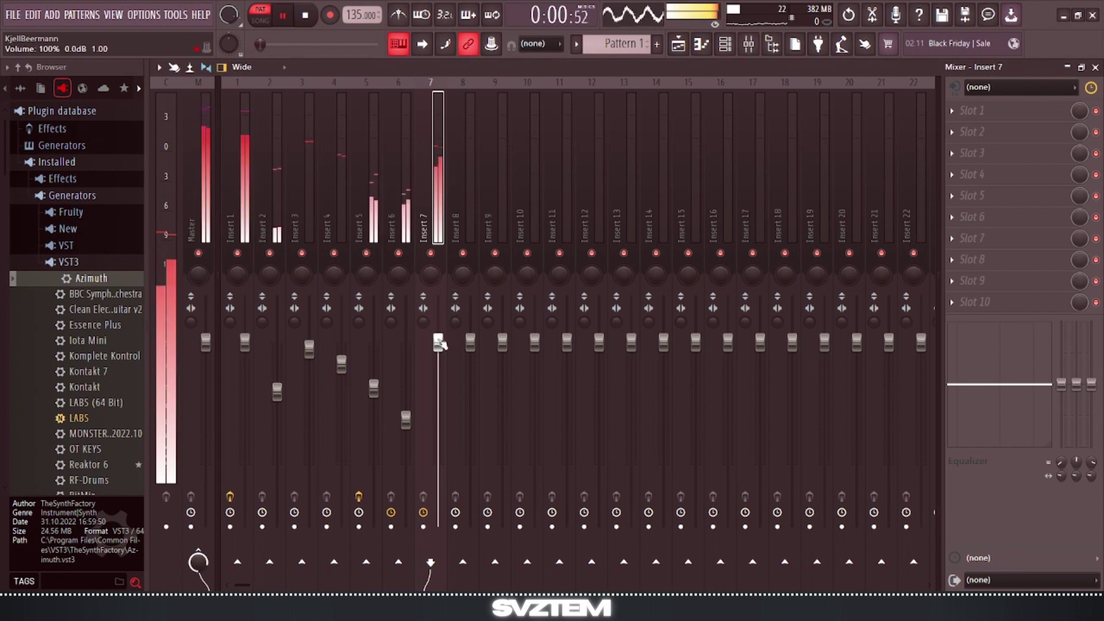
pyautogui.moveTo(438, 343); pyautogui.dragTo(438, 412)
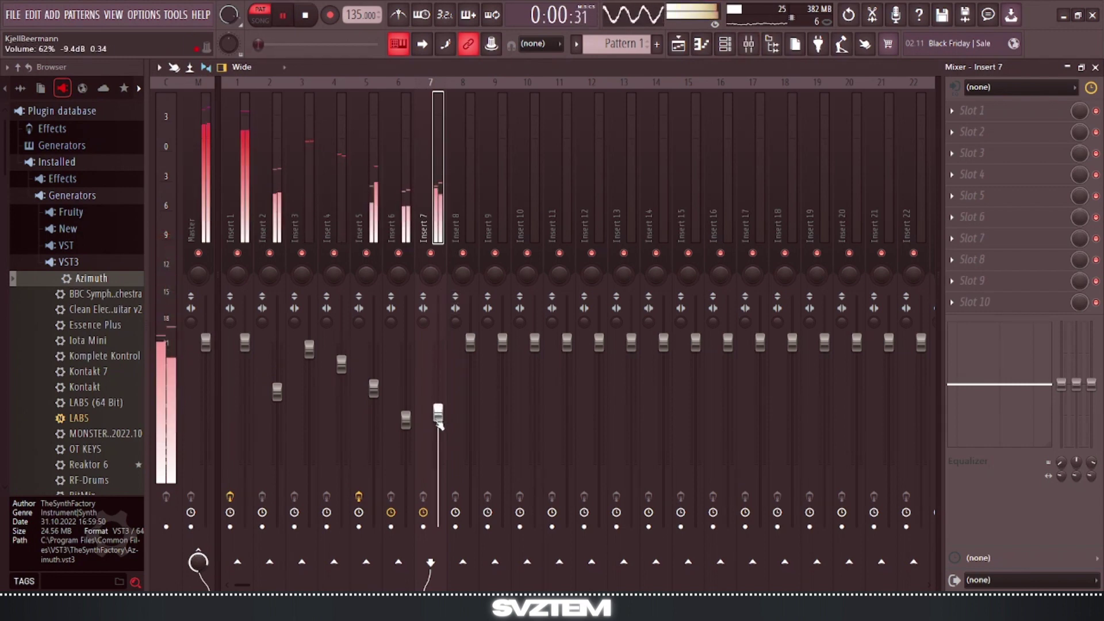
pyautogui.press('space')
# Open the piano roll of Azimuth #2 and audition keys up to F6 against the playback.
pyautogui.press('F5')
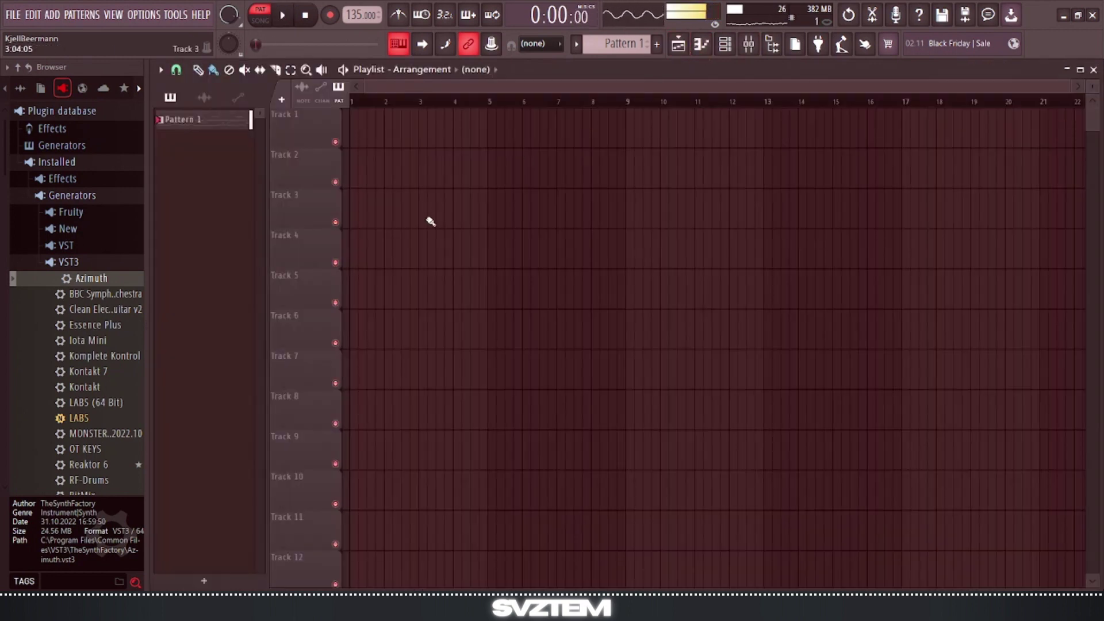
pyautogui.press('F6')
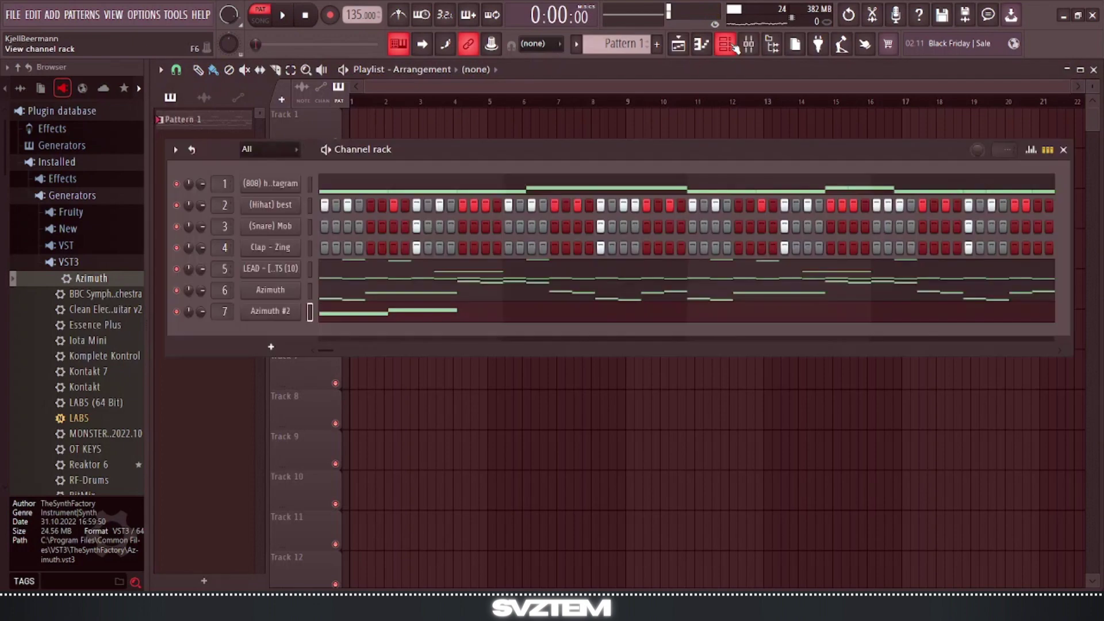
pyautogui.rightClick(269, 315)
pyautogui.click(324, 309)
pyautogui.rightClick(299, 315)
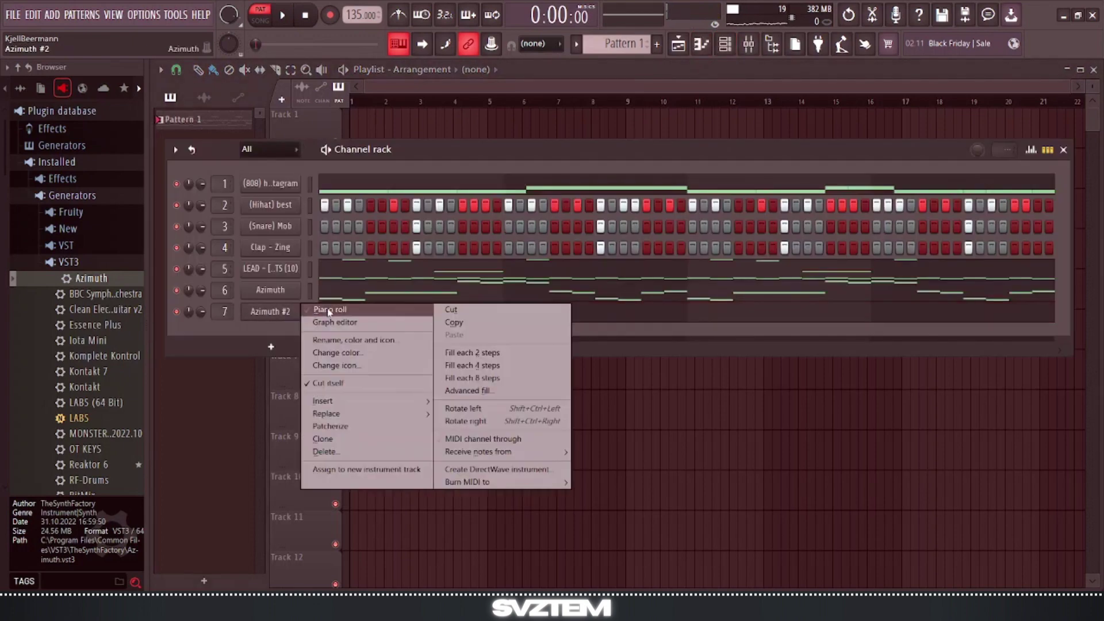
pyautogui.click(325, 316)
pyautogui.press('space')
pyautogui.press('space')
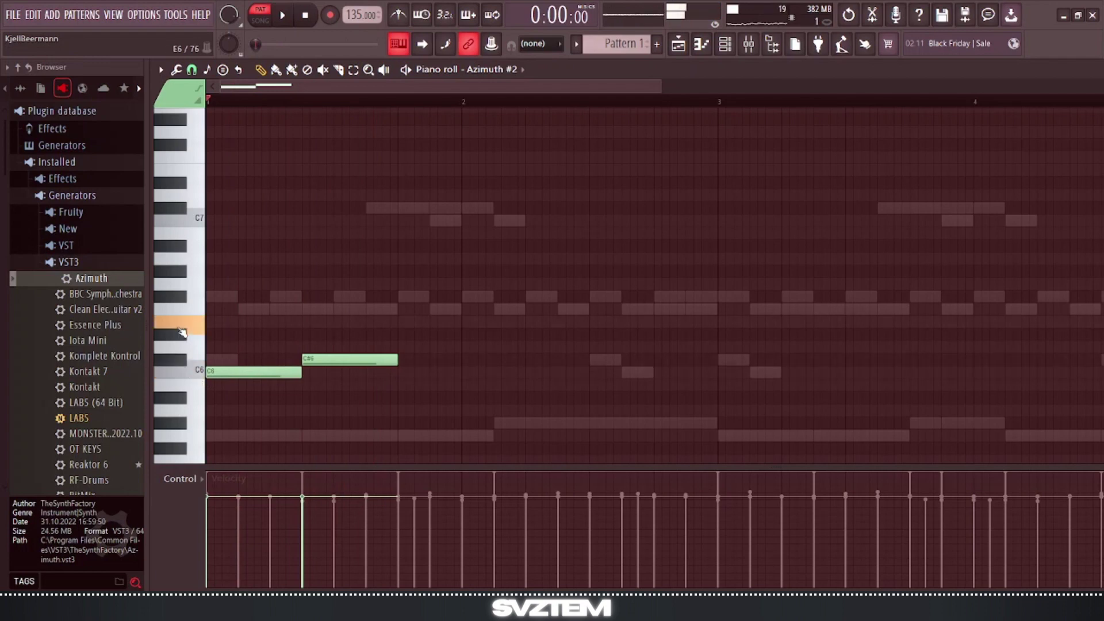
pyautogui.press('space')
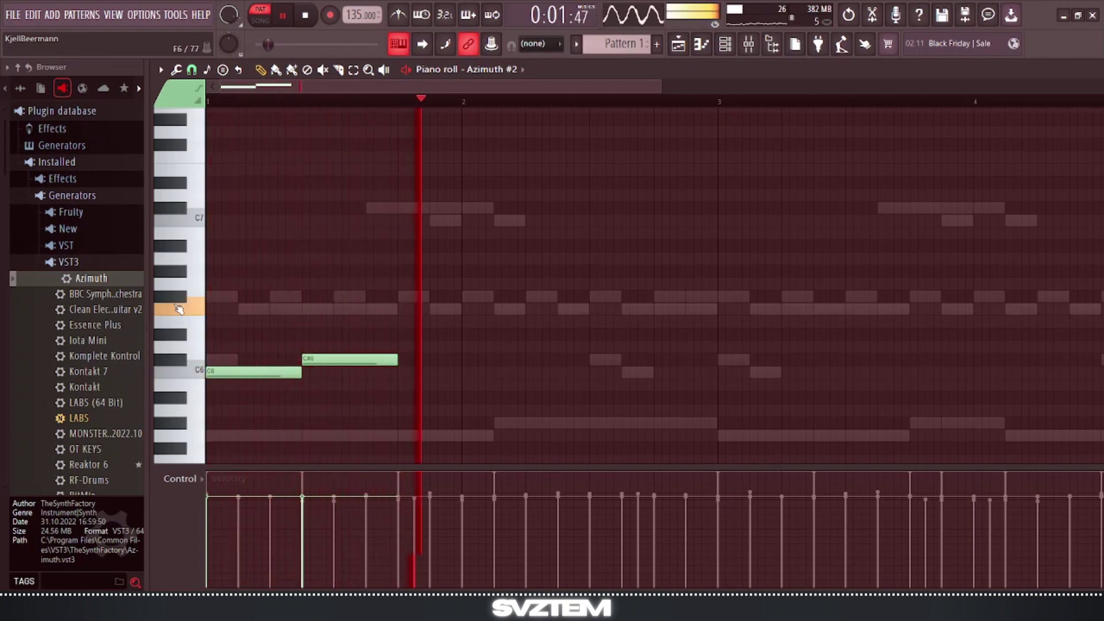
pyautogui.press('space')
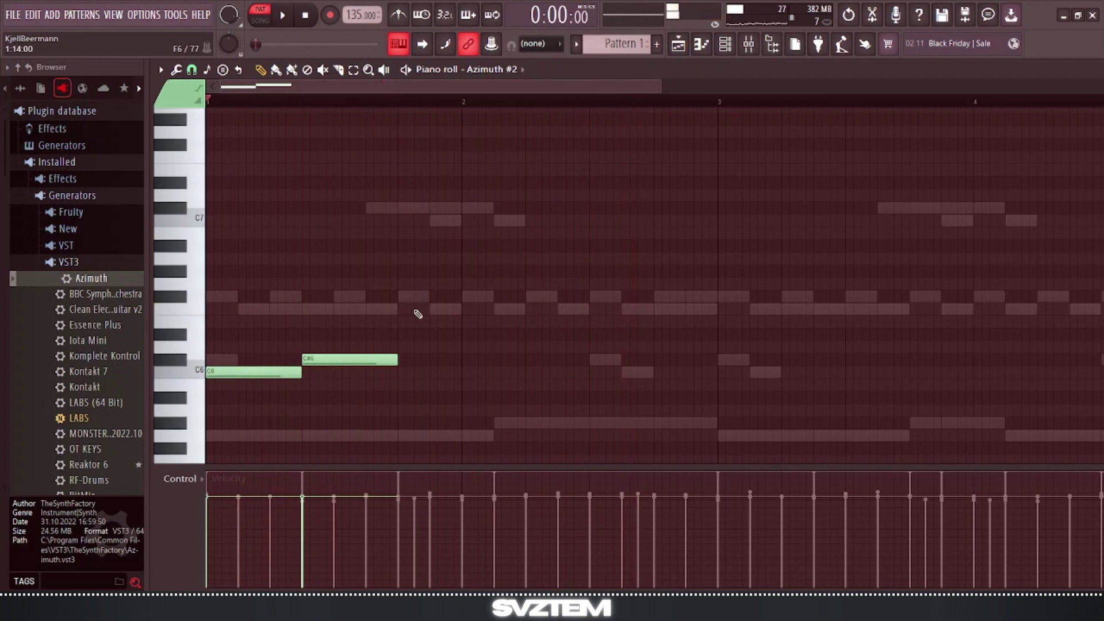
# Add an F6 note from step 13 of bar 1 to the end of bar 2 and check it in playback.
pyautogui.click(400, 309)
pyautogui.moveTo(489, 311); pyautogui.dragTo(706, 311)
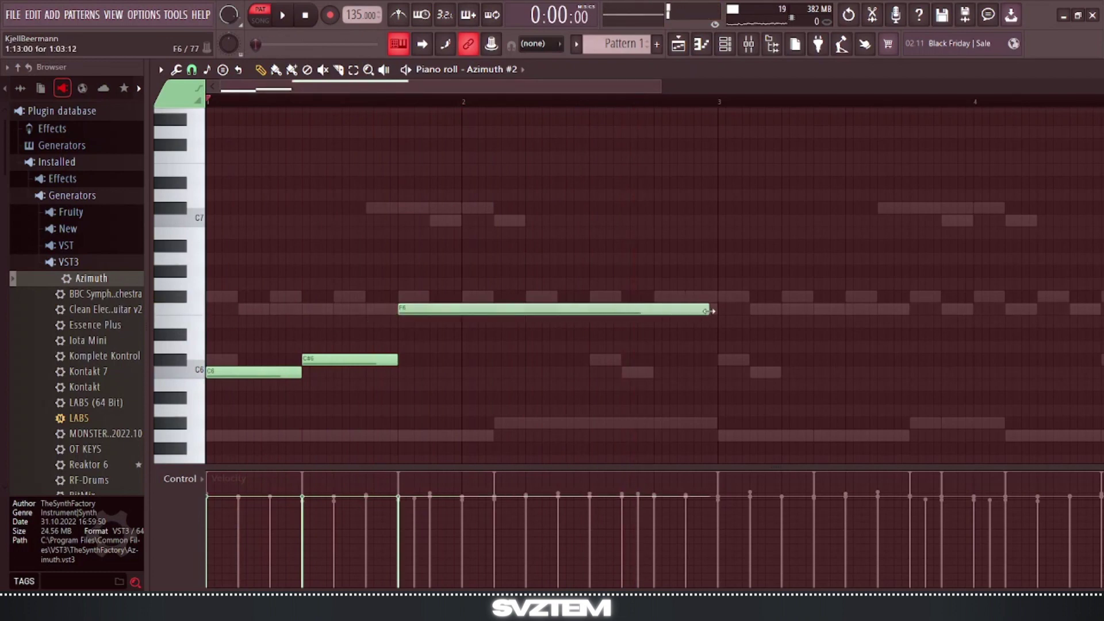
pyautogui.press('space')
pyautogui.keyDown('ctrl'); pyautogui.scroll(-2, 577, 377); pyautogui.keyUp('ctrl')
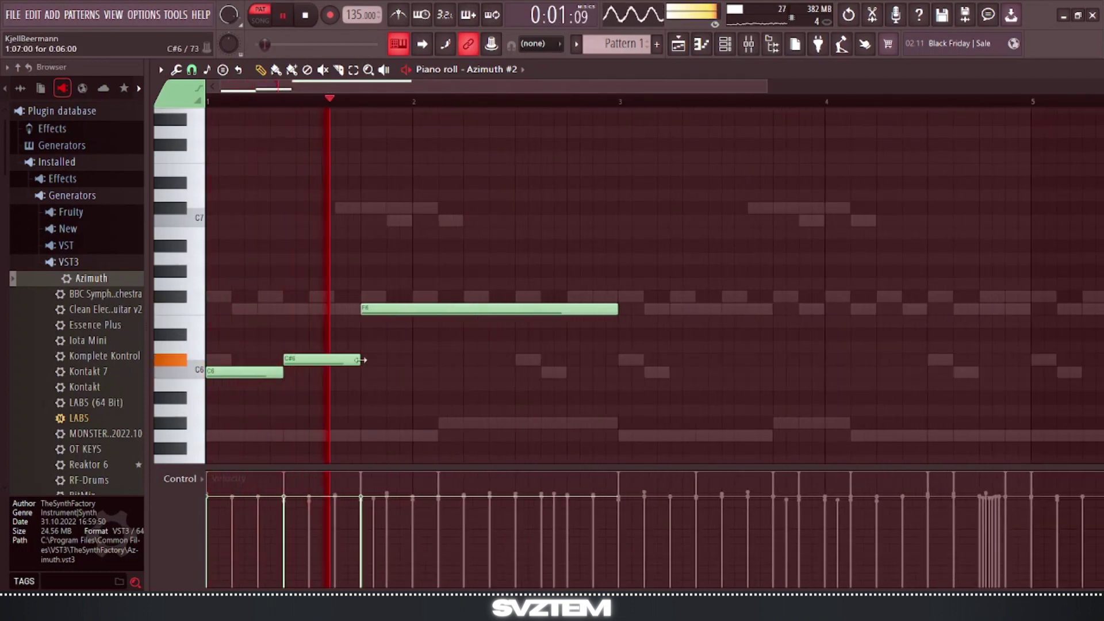
pyautogui.press('space')
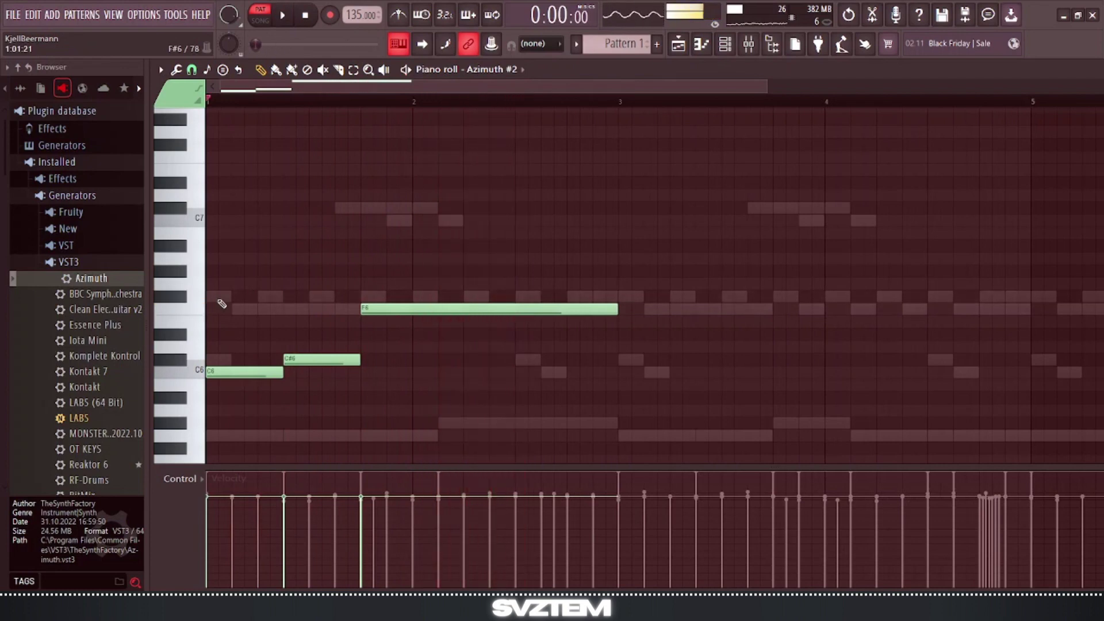
# Layer six-step notes F6 at step 1 and F#6 at step 7 of bar 1 above the existing notes, checking them in playback.
pyautogui.click(214, 296)
pyautogui.moveTo(214, 295); pyautogui.dragTo(207, 296)
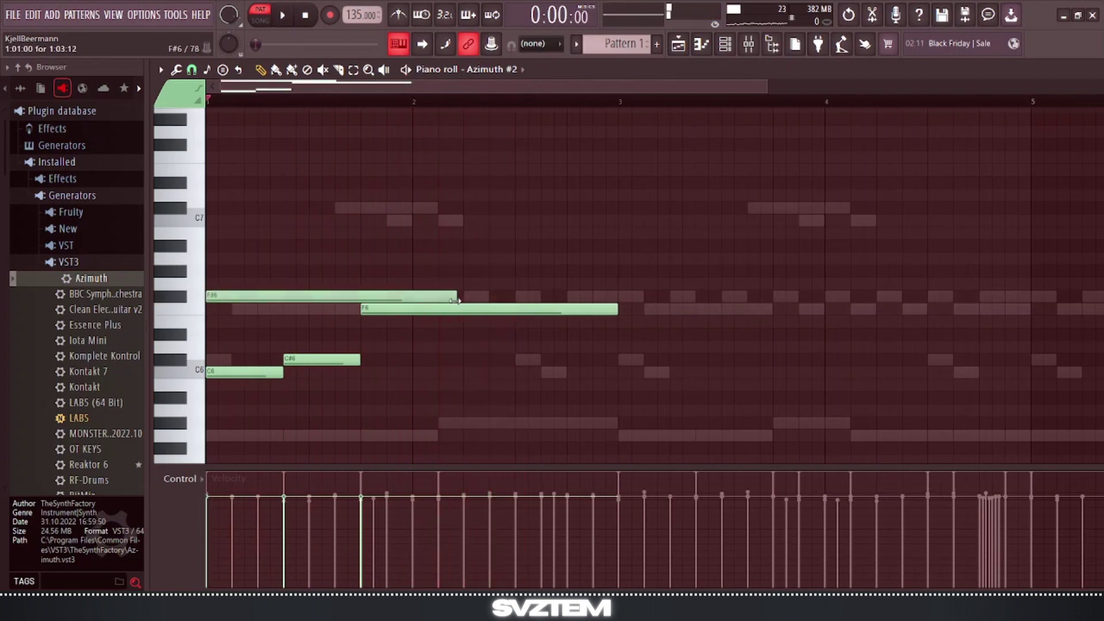
pyautogui.moveTo(455, 300); pyautogui.dragTo(271, 309)
pyautogui.press('space')
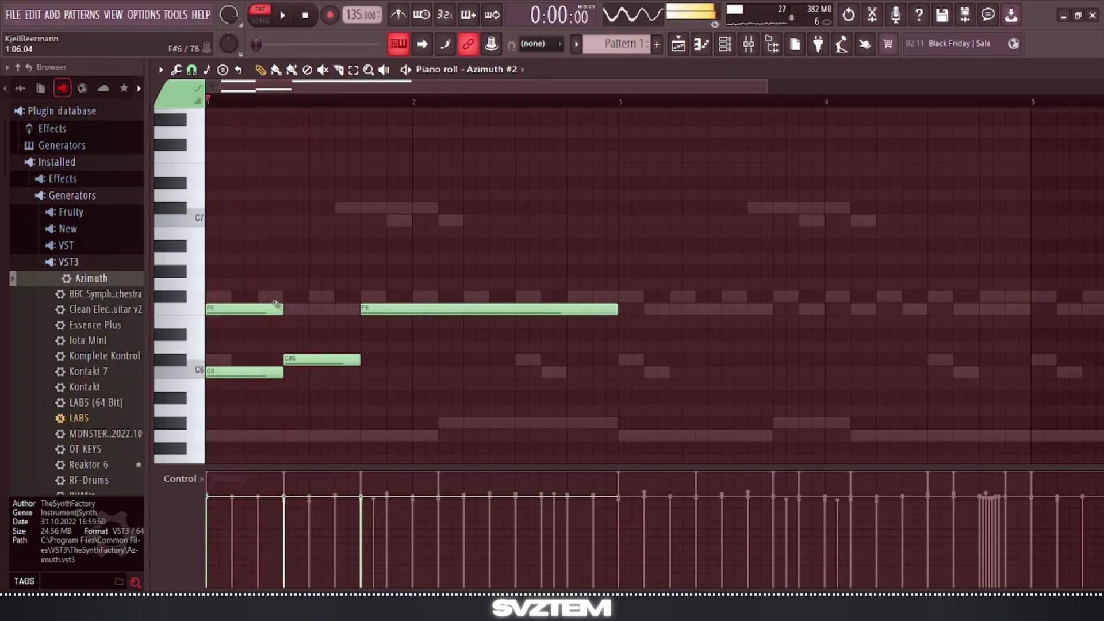
pyautogui.press('space')
pyautogui.click(287, 296)
pyautogui.press('space')
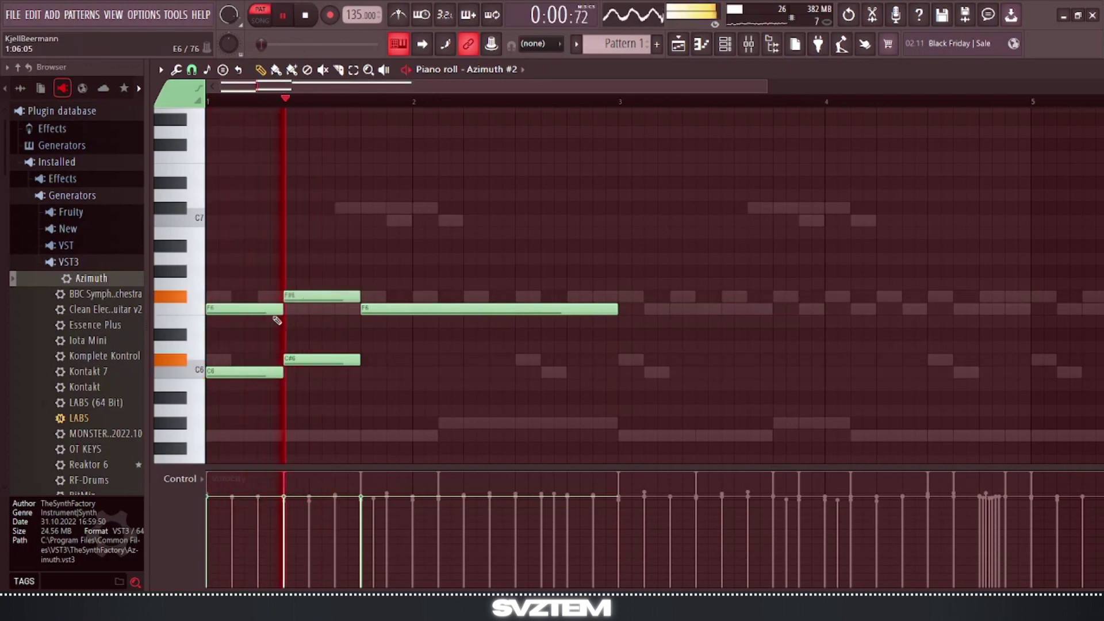
pyautogui.press('space')
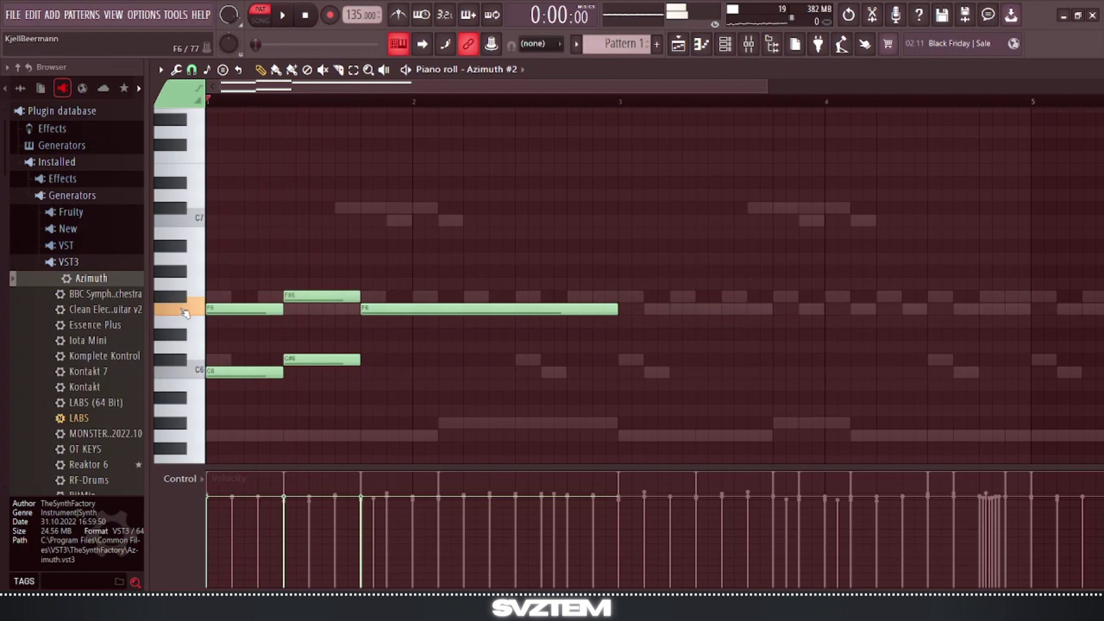
# Audition higher keys and add an A#6 note from step 13 of bar 1 to the end of bar 2.
pyautogui.press('space')
pyautogui.moveTo(184, 313); pyautogui.dragTo(184, 348)
pyautogui.press('space')
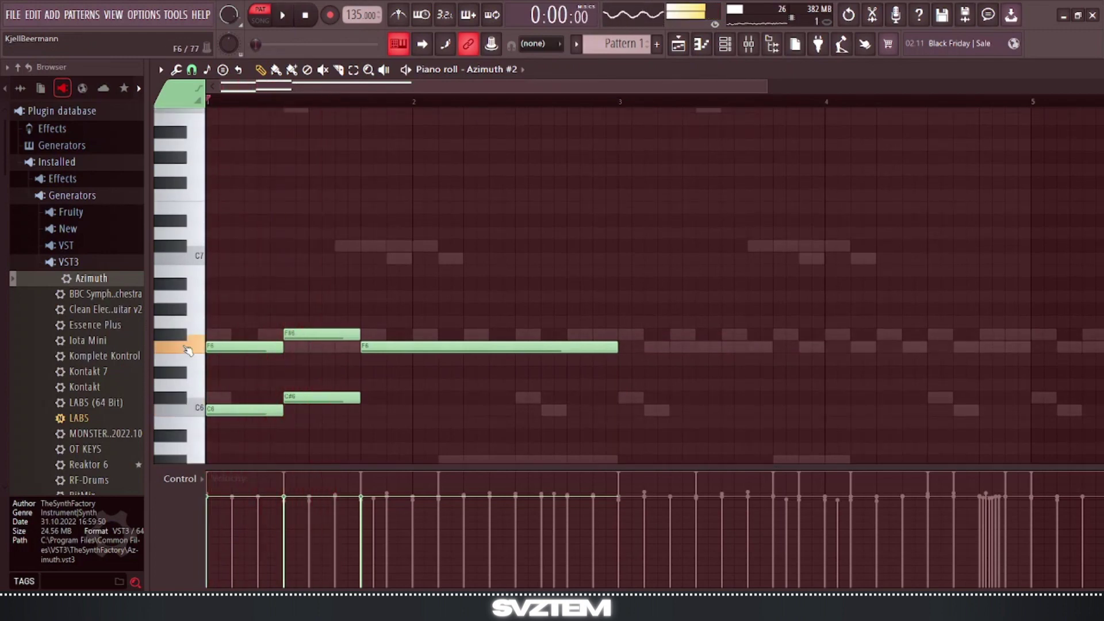
pyautogui.click(183, 284)
pyautogui.press('space')
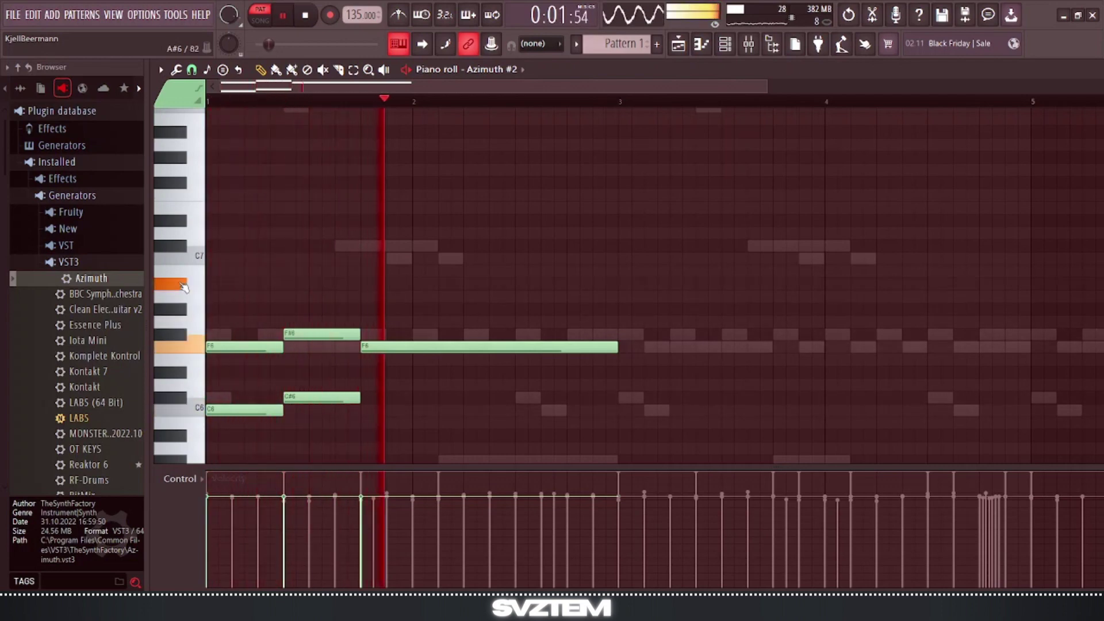
pyautogui.press('space')
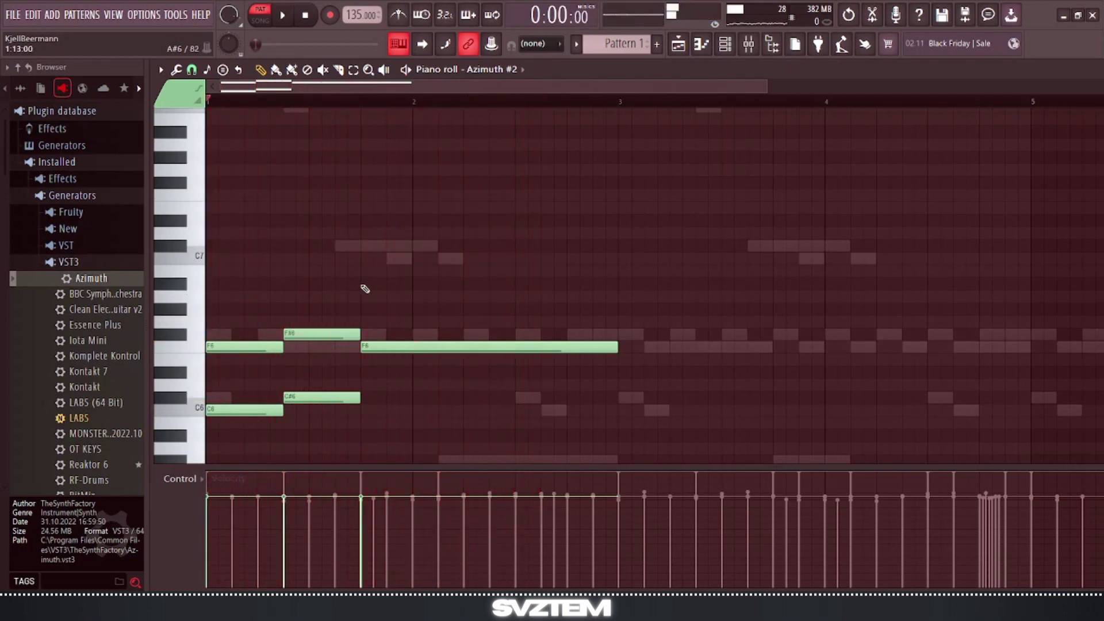
pyautogui.click(364, 285)
pyautogui.moveTo(464, 286); pyautogui.dragTo(607, 292)
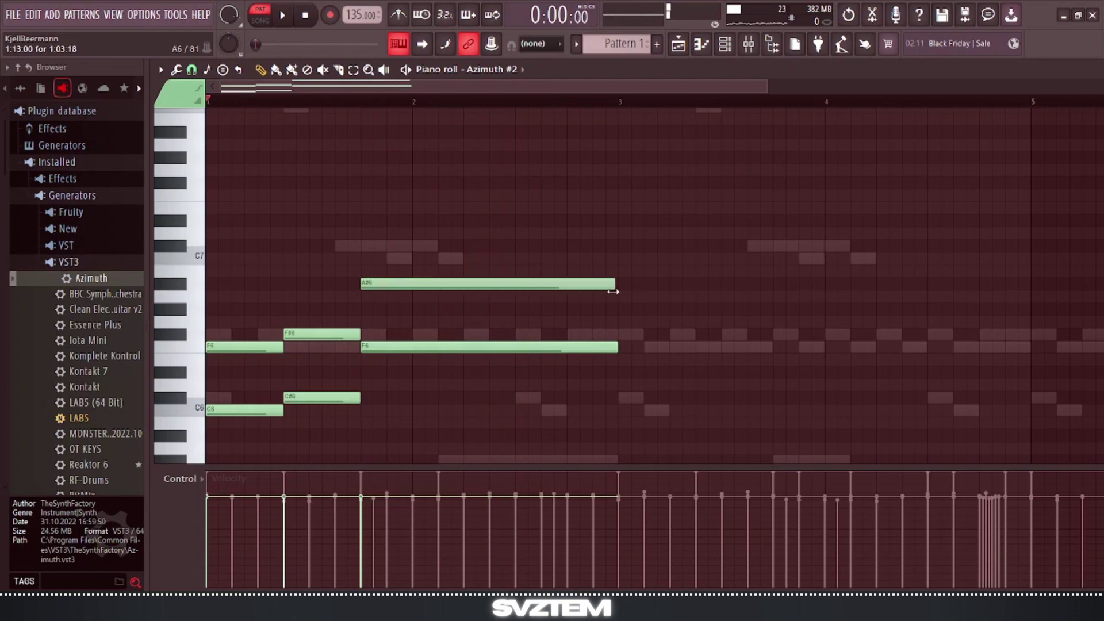
# Copy the two-bar melody to bar 3, and copy the resulting four bars to start at bar 5.
pyautogui.scroll(-3, 615, 299)
pyautogui.moveTo(685, 352); pyautogui.dragTo(139, 113)
pyautogui.moveTo(226, 239); pyautogui.dragTo(626, 251)
pyautogui.scroll(-2, 592, 297)
pyautogui.moveTo(797, 357); pyautogui.dragTo(202, 159)
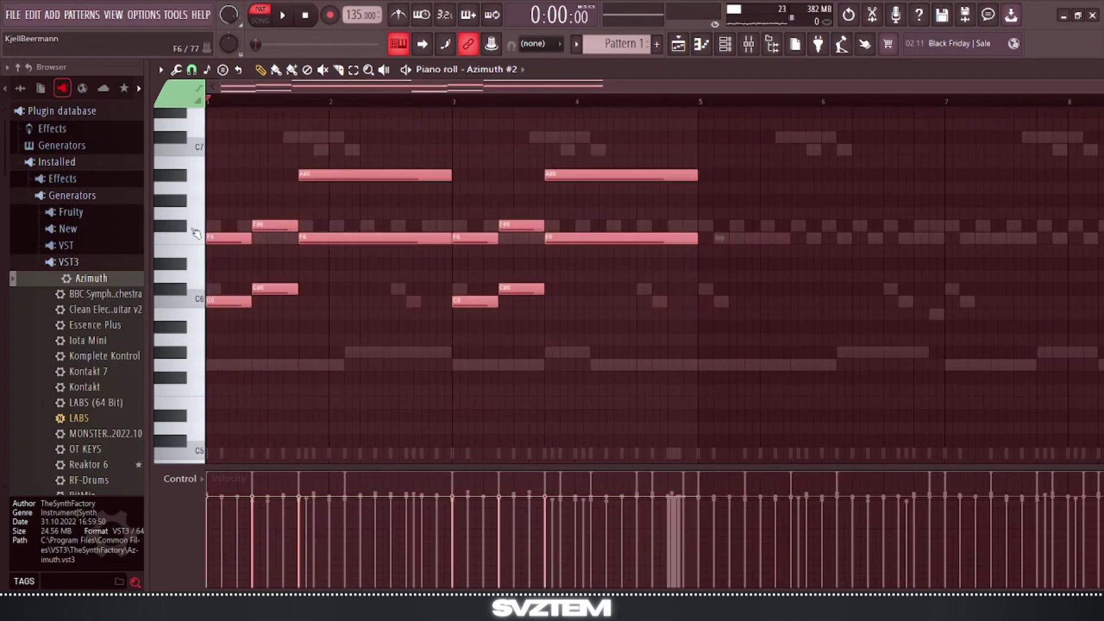
pyautogui.moveTo(220, 237); pyautogui.dragTo(713, 238)
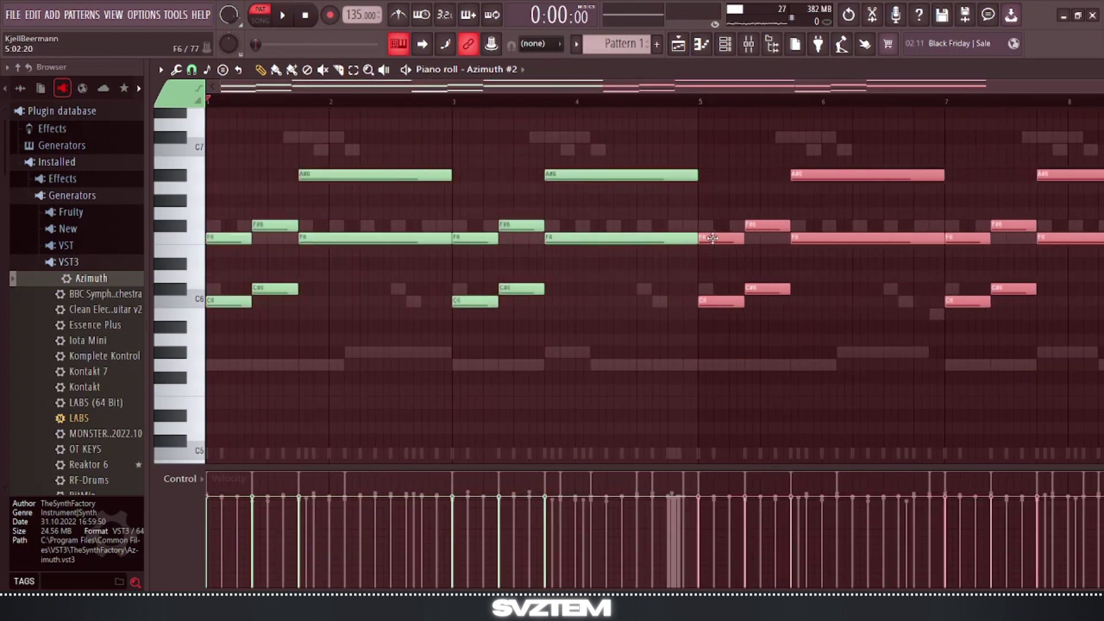
# Load Fruity parametric EQ 2 on Insert 7 with the 20Hz + 18kHz cut preset and narrow it to the mids, low pass at about 5122 Hz.
pyautogui.click(749, 44)
pyautogui.press('space')
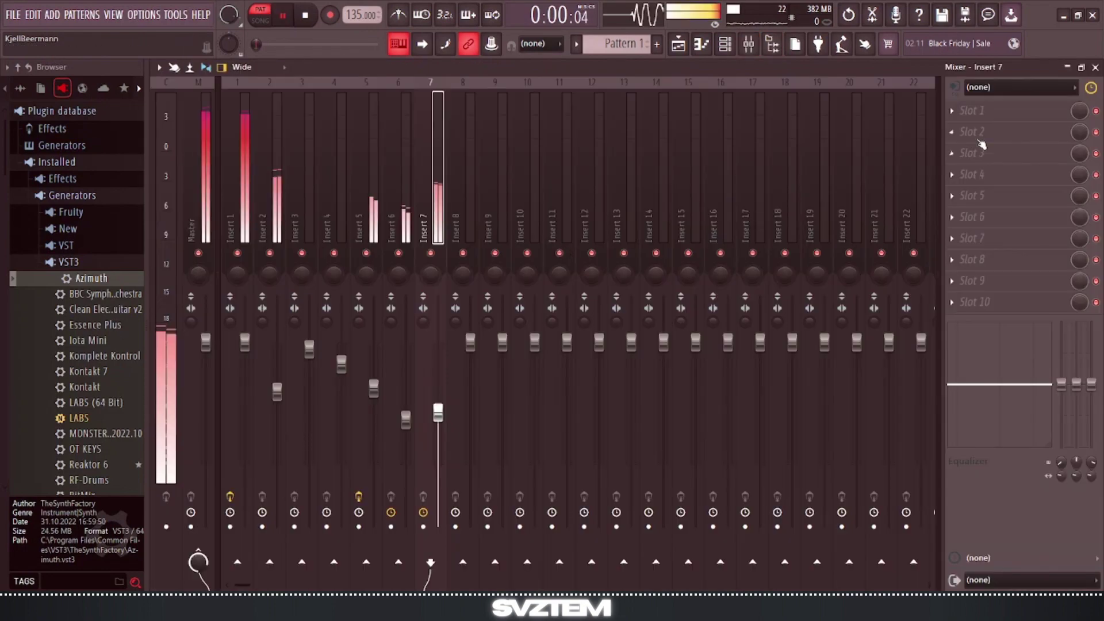
pyautogui.click(978, 110)
pyautogui.click(904, 360)
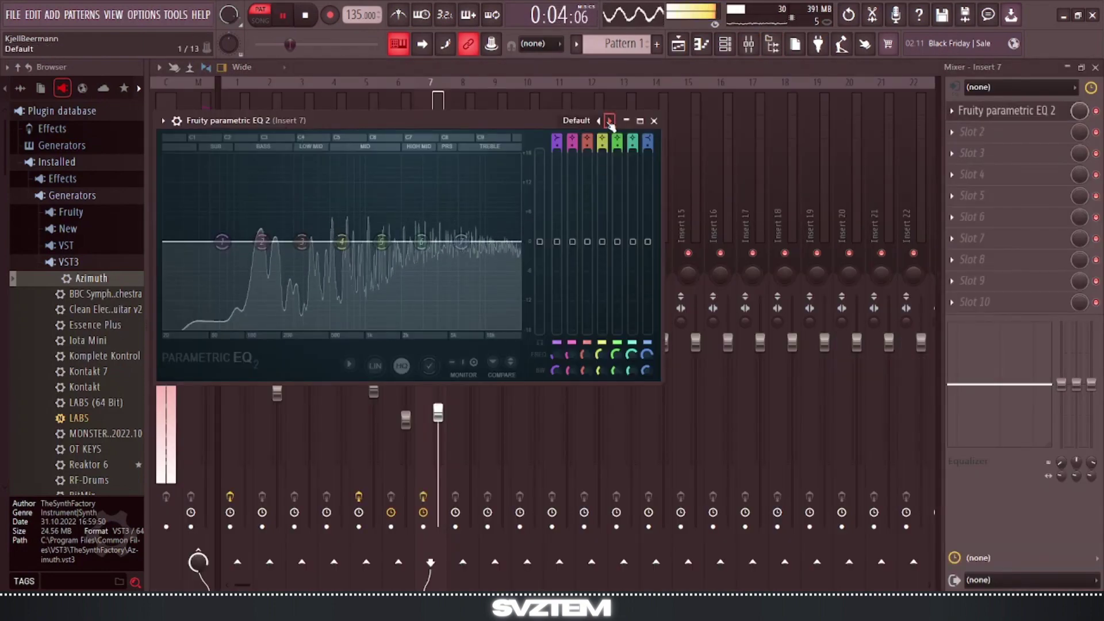
pyautogui.click(610, 120)
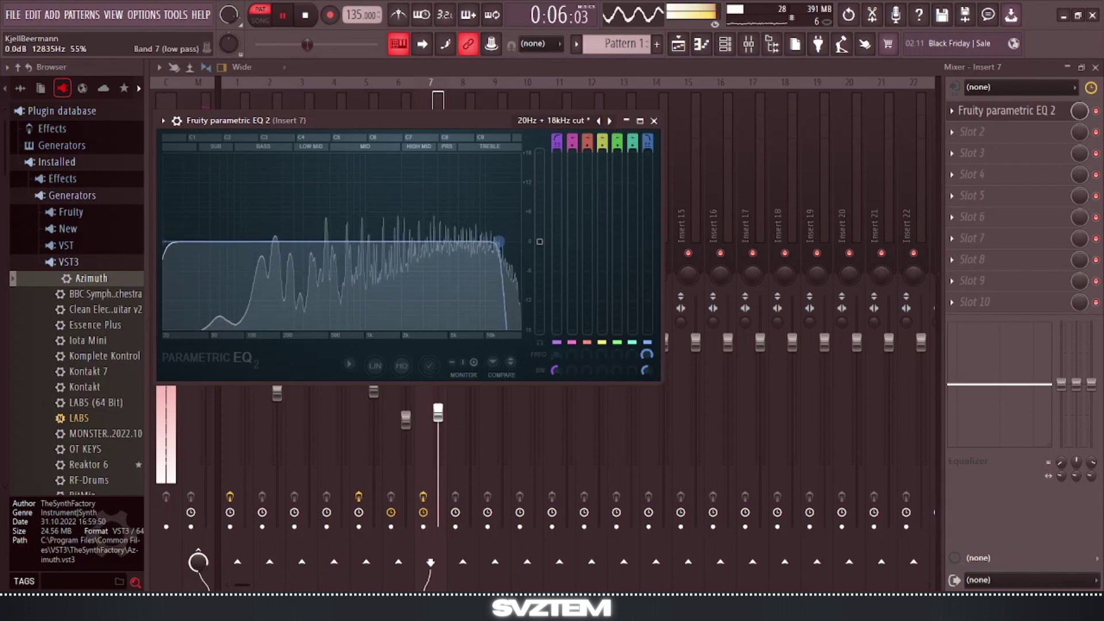
pyautogui.moveTo(182, 256); pyautogui.dragTo(347, 242)
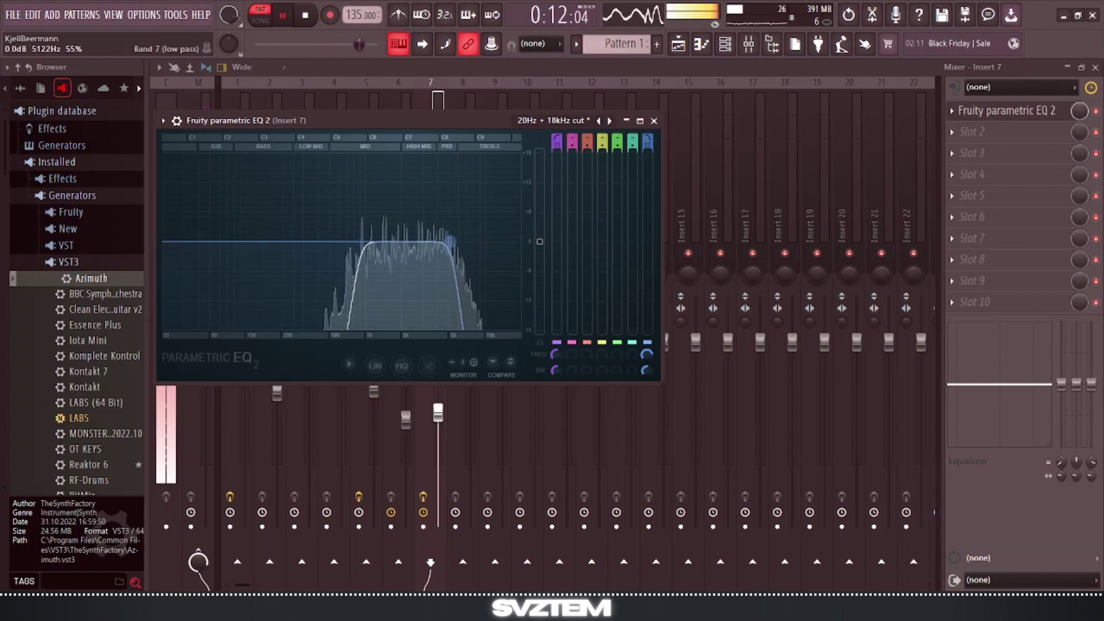
pyautogui.click(654, 121)
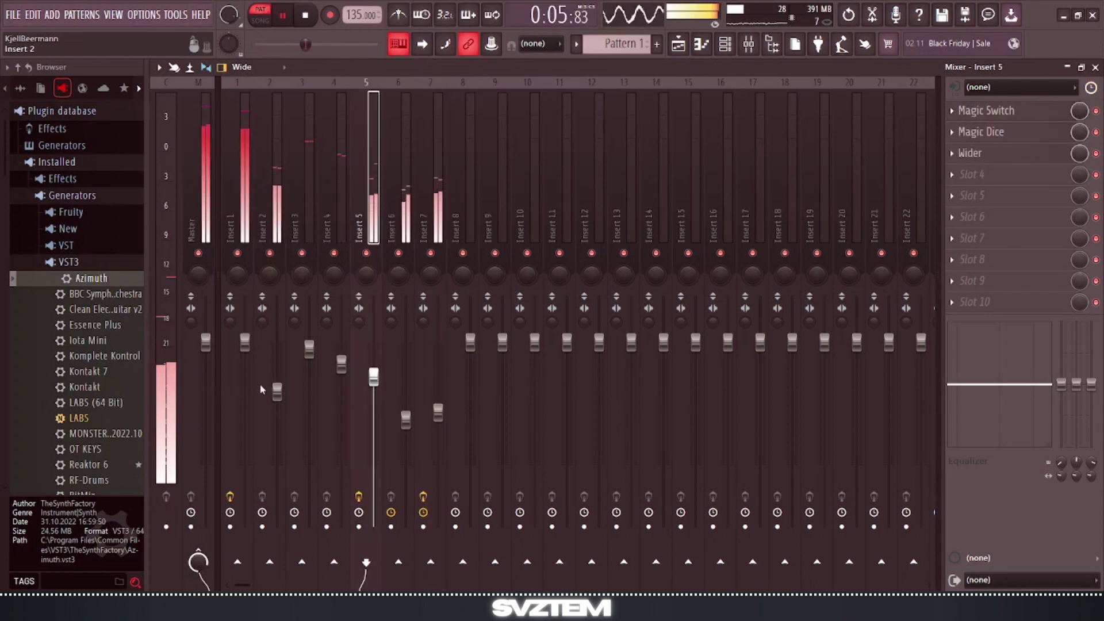
# Balance the mix during playback by slightly raising the fader of Insert 1 and lowering those of Inserts 5, 6 and 7.
pyautogui.moveTo(250, 349); pyautogui.dragTo(249, 346)
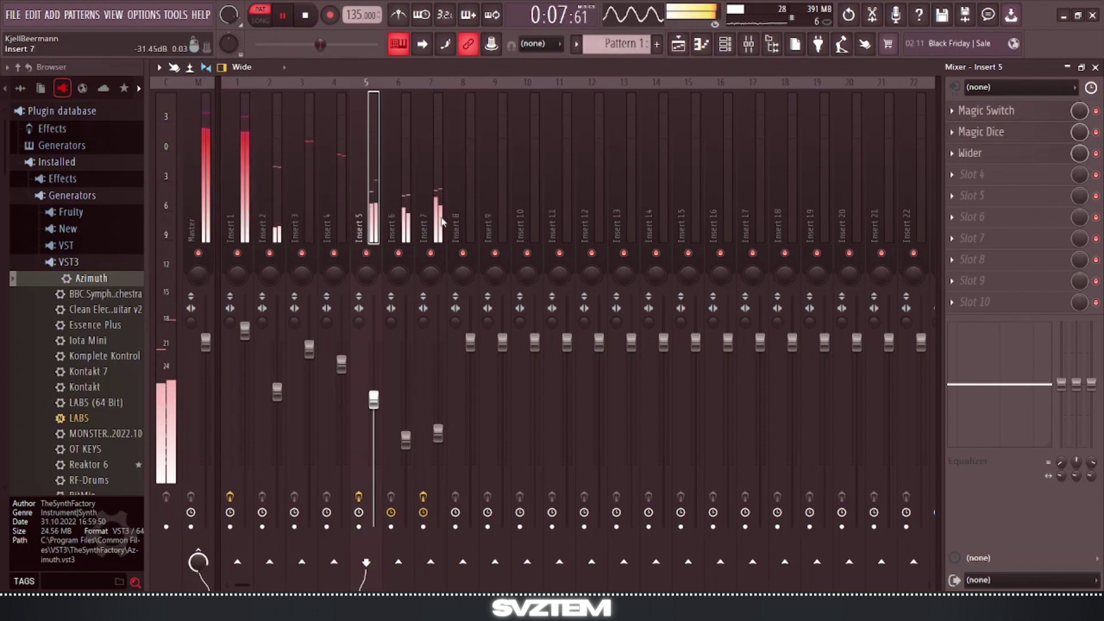
# Move mixer tracks Insert 5 to 7 together to Insert 10 to 12, select the empty Insert 5 and stop playback.
pyautogui.moveTo(443, 221); pyautogui.dragTo(387, 226)
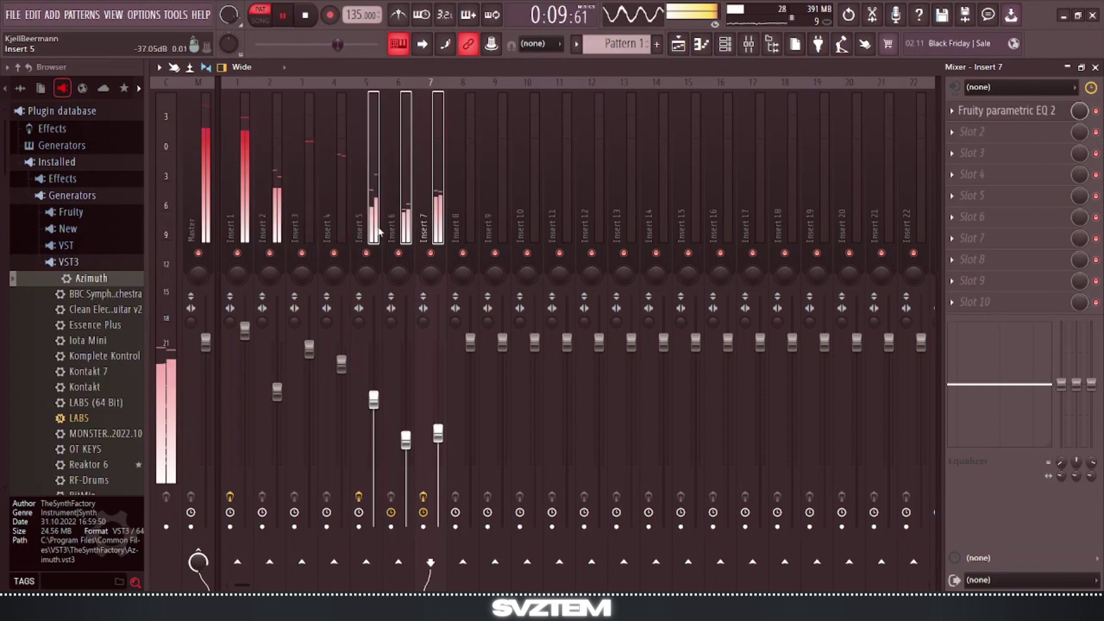
pyautogui.rightClick(379, 229)
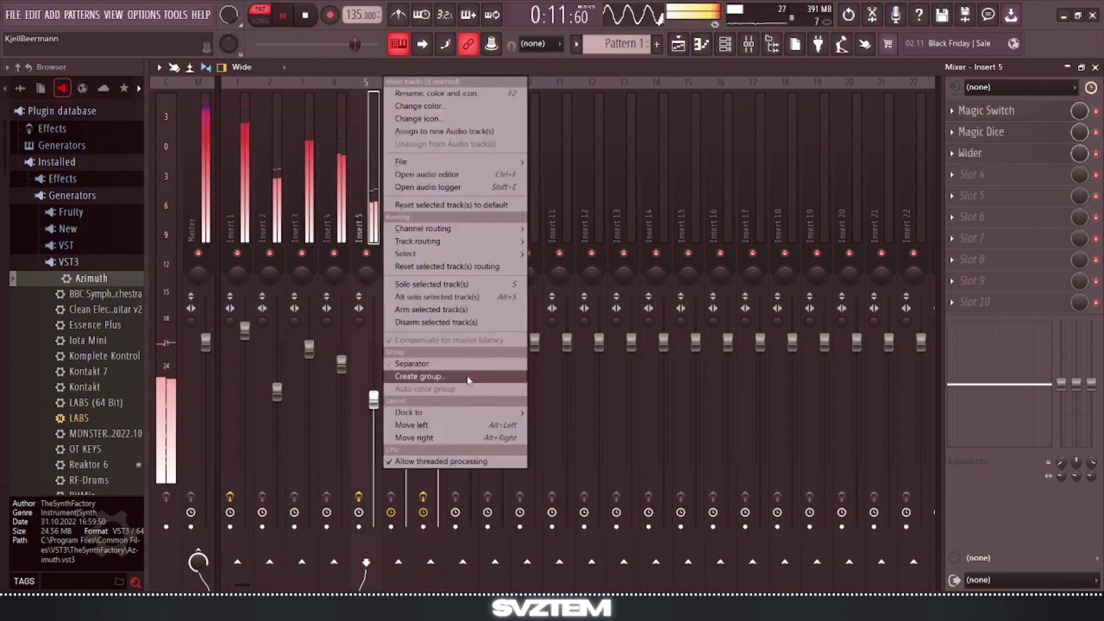
pyautogui.click(421, 438)
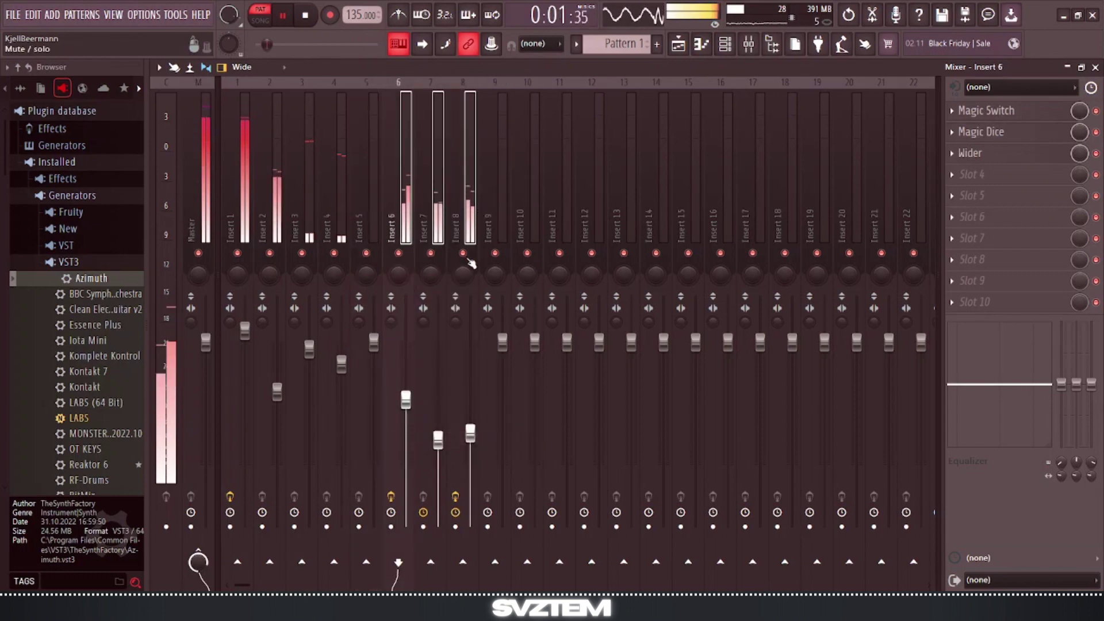
pyautogui.hotkey('alt', 'Right')
pyautogui.hotkey('alt', 'Right')
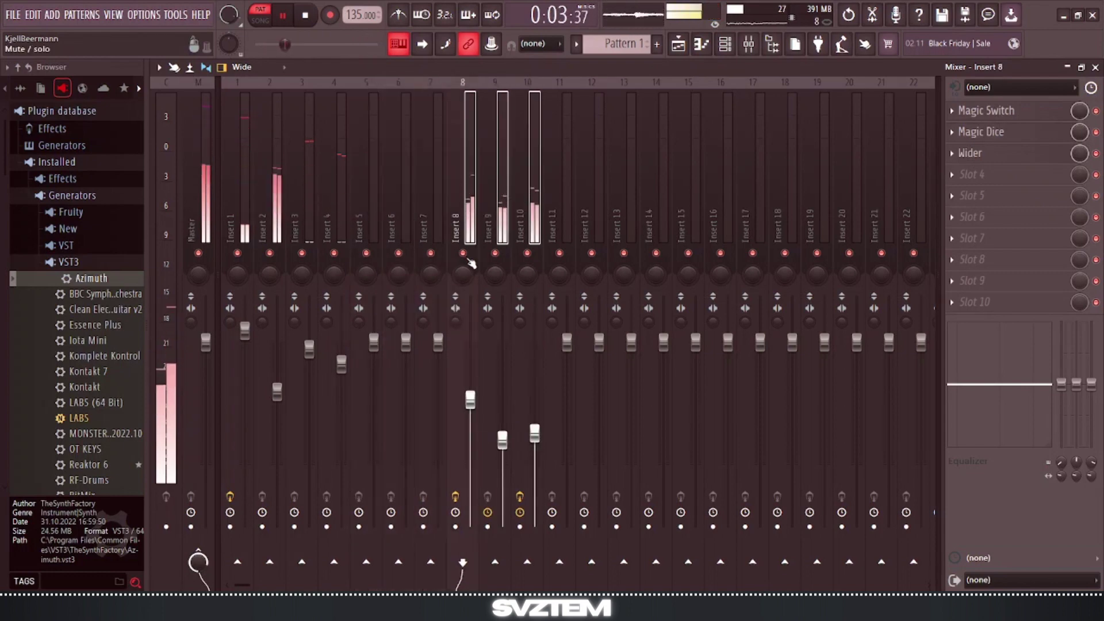
pyautogui.hotkey('alt', 'Right')
pyautogui.hotkey('alt', 'Right')
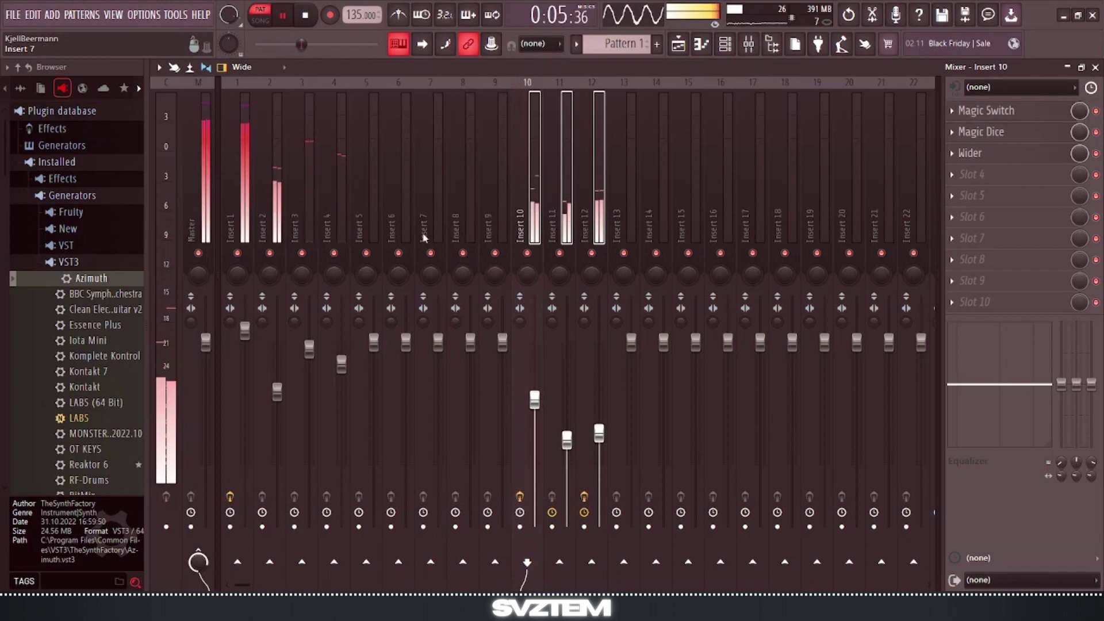
pyautogui.click(368, 201)
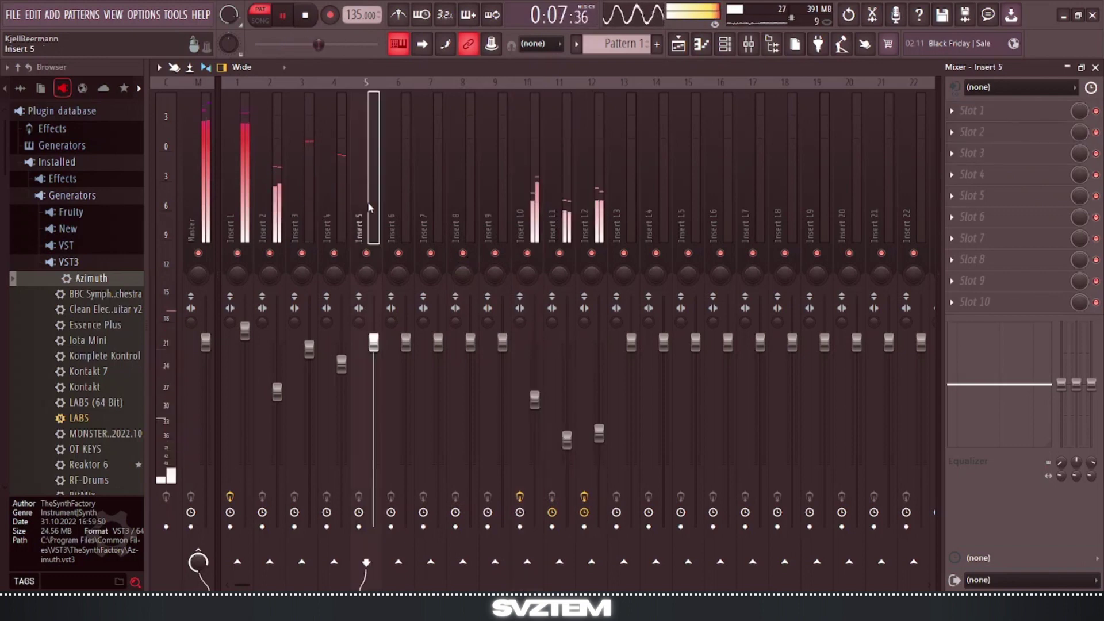
pyautogui.press('space')
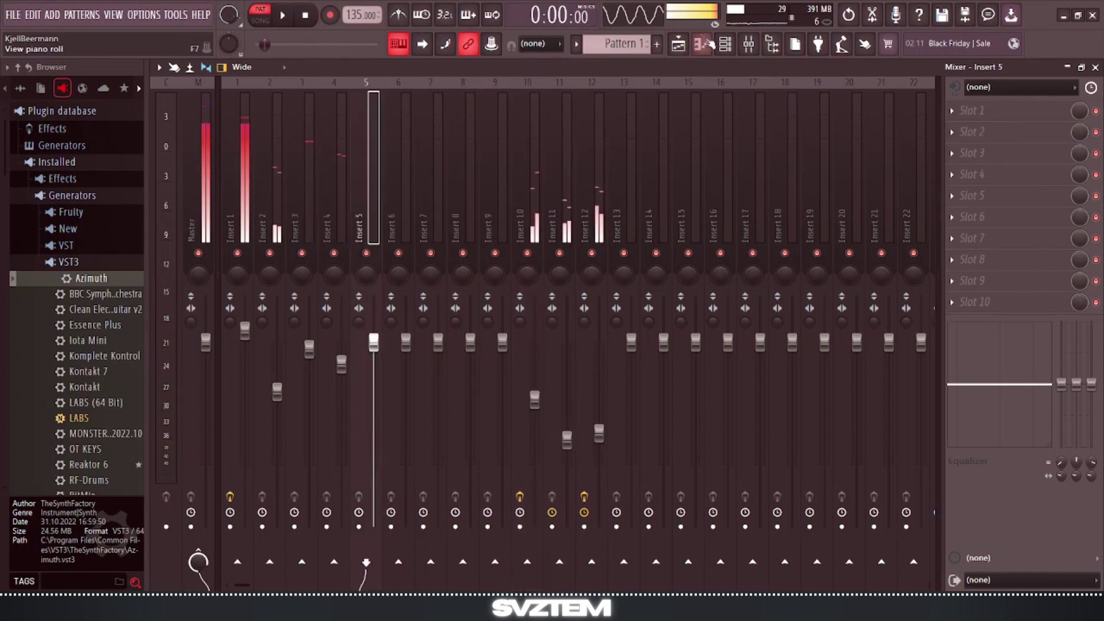
# Find the OPENHAT (TRIP) sample among the open hats and add it to the channel rack as a new channel.
pyautogui.click(726, 46)
pyautogui.click(68, 262)
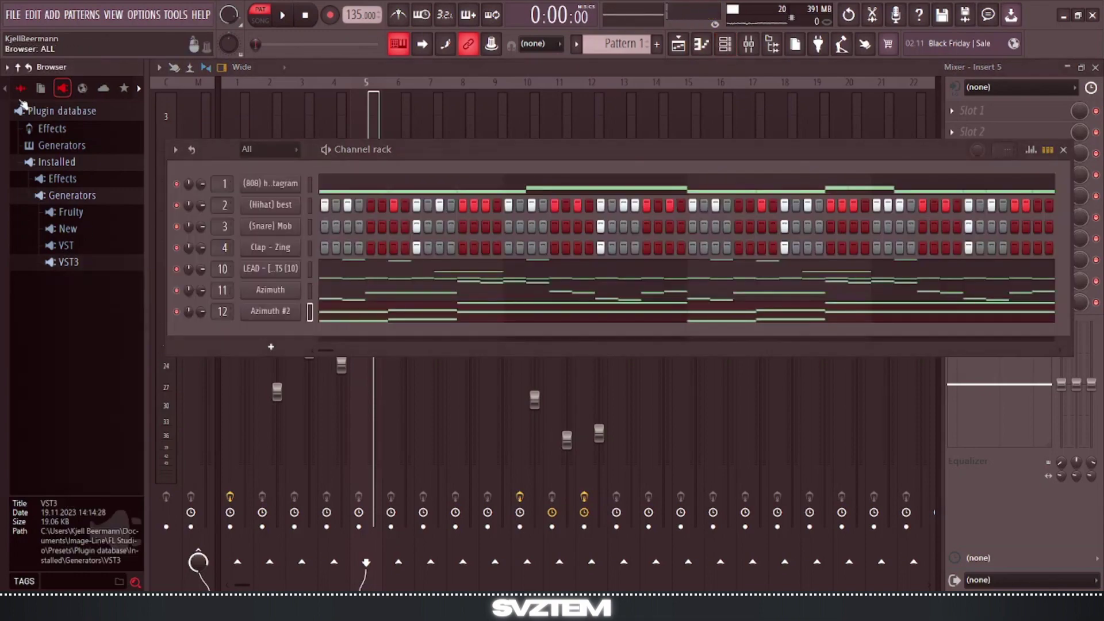
pyautogui.click(20, 88)
pyautogui.scroll(-12, 138, 247)
pyautogui.click(109, 344)
pyautogui.moveTo(115, 375); pyautogui.dragTo(262, 338)
# Open the piano roll of OPENHAT (TRIP), place a short C5 note early in bar 1 and audition it.
pyautogui.rightClick(260, 338)
pyautogui.click(329, 332)
pyautogui.click(249, 377)
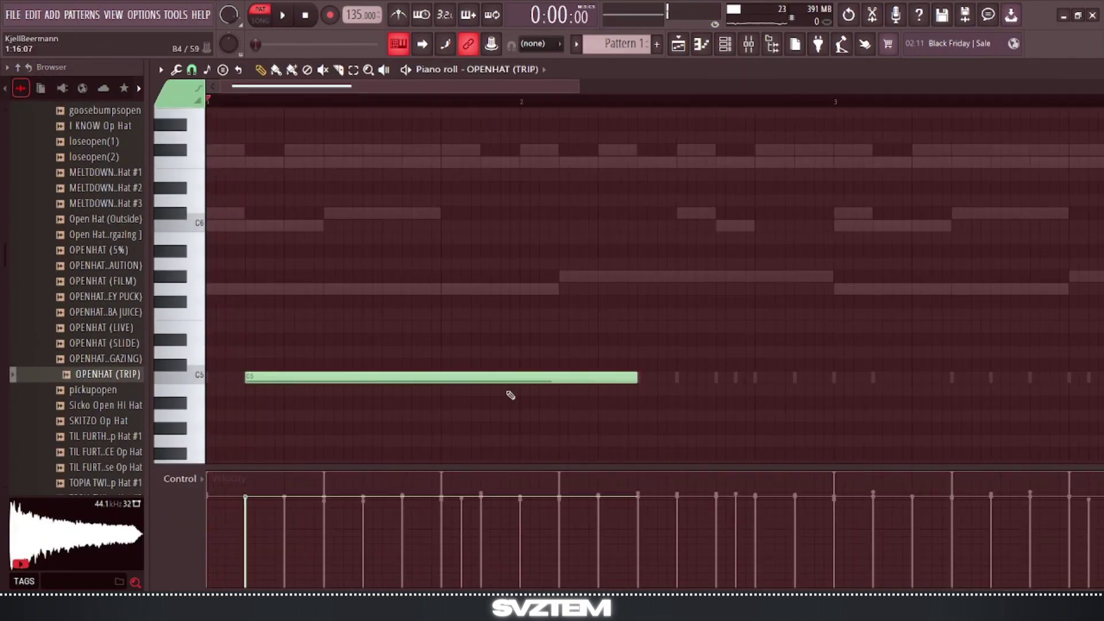
pyautogui.moveTo(637, 377); pyautogui.dragTo(284, 377)
pyautogui.press('space')
pyautogui.press('F9')
pyautogui.press('F9')
pyautogui.press('space')
# Add a second open hat note late in bar 2, lower both notes to A4 and raise the second back to C5.
pyautogui.click(465, 377)
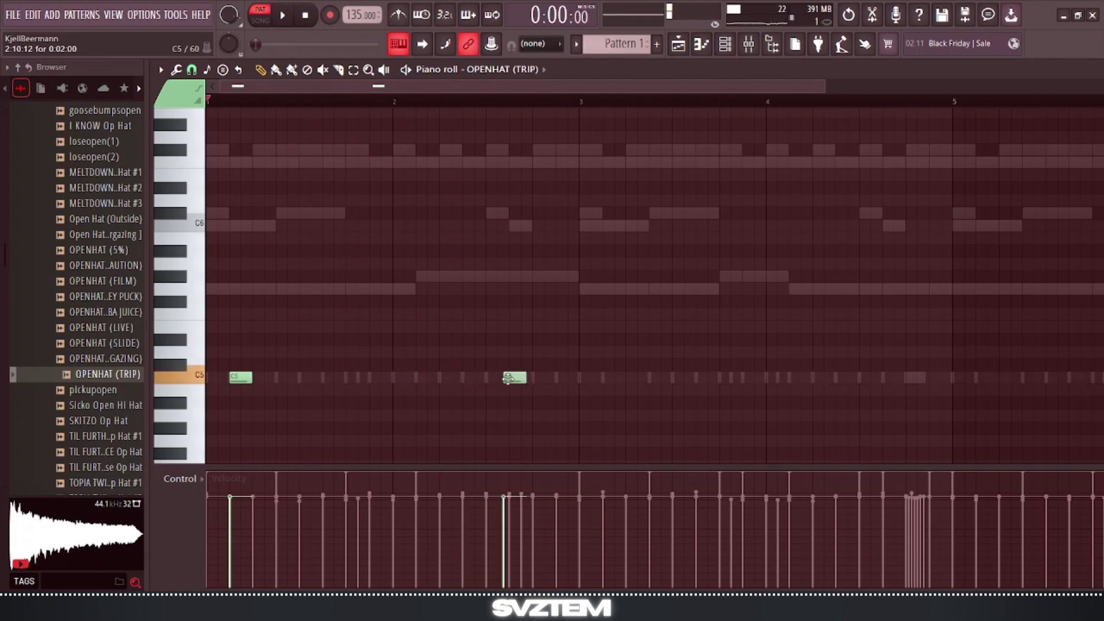
pyautogui.moveTo(508, 378); pyautogui.dragTo(537, 379)
pyautogui.hotkey('ctrl', 'a')
pyautogui.scroll(-1, 535, 377)
pyautogui.scroll(-2, 369, 357)
pyautogui.moveTo(233, 302); pyautogui.dragTo(233, 404)
pyautogui.press('space')
pyautogui.scroll(-1, 345, 322)
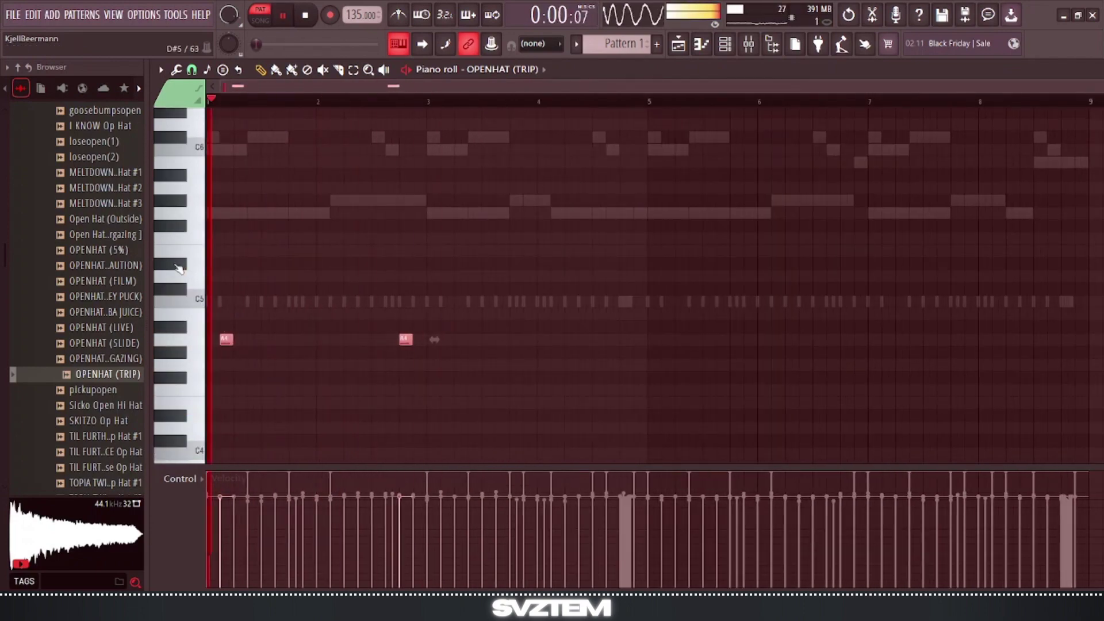
pyautogui.moveTo(406, 340); pyautogui.dragTo(406, 302)
# Check the mixer and playlist, and switch the piano roll from the open hat to the (808) hack my instagram channel.
pyautogui.click(748, 44)
pyautogui.press('F5')
pyautogui.press('F7')
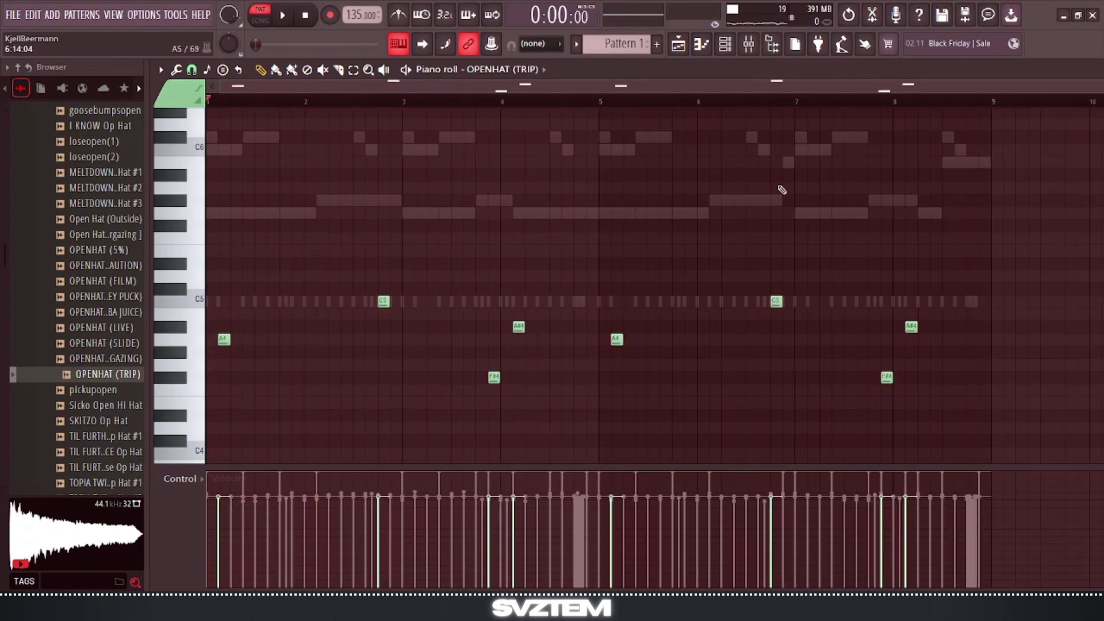
pyautogui.press('F9')
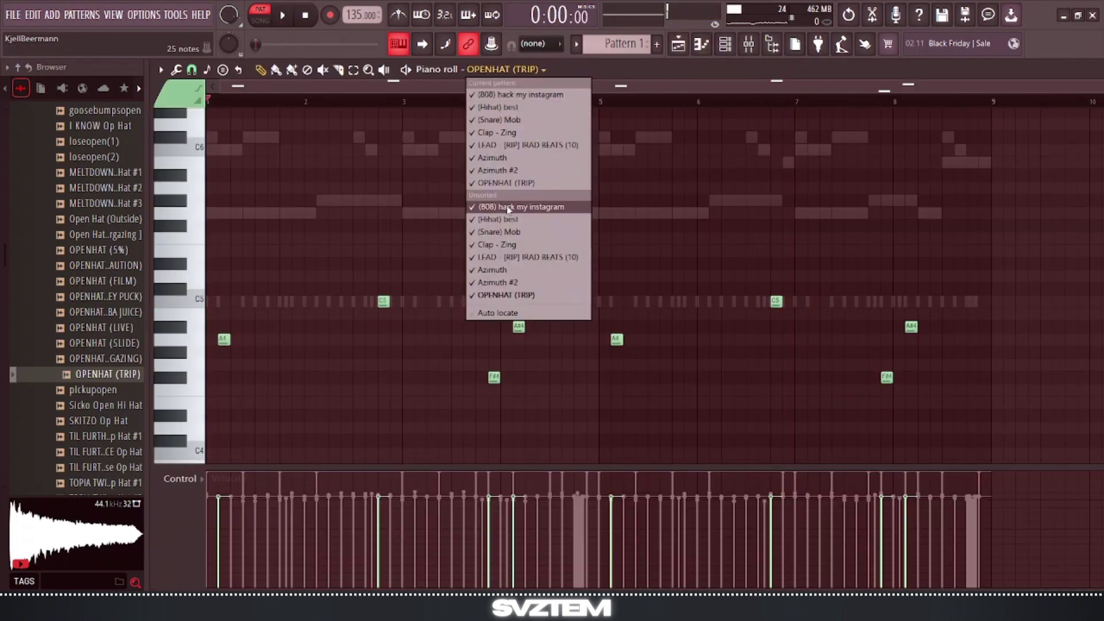
pyautogui.click(508, 208)
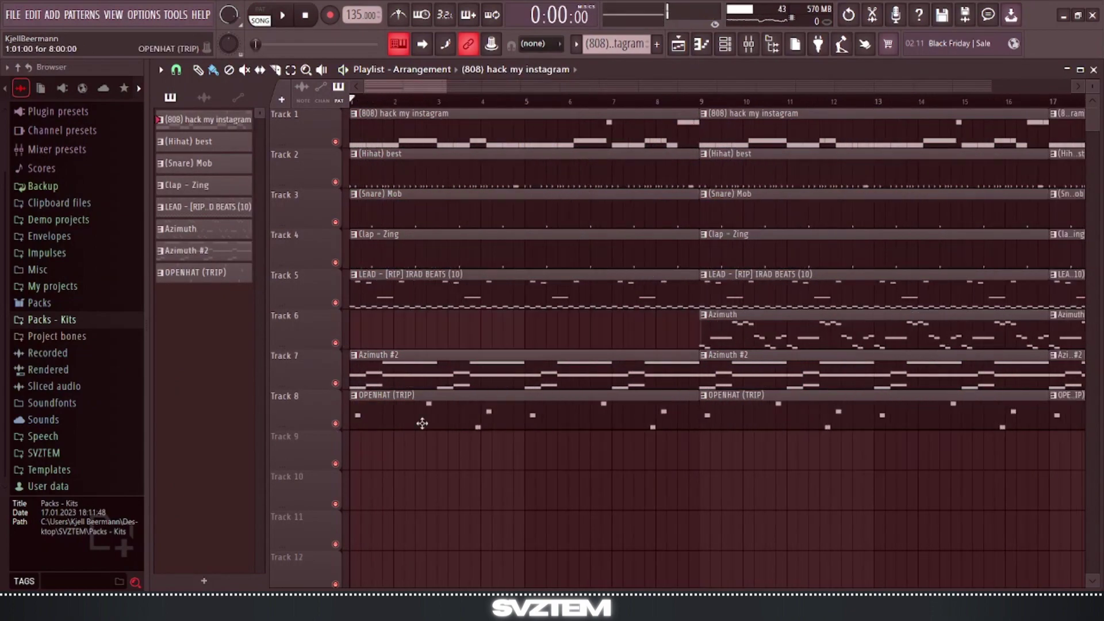
# Play the arrangement and delete the Azimuth and OPENHAT (TRIP) clips from bars 33 to 48.
pyautogui.press('space')
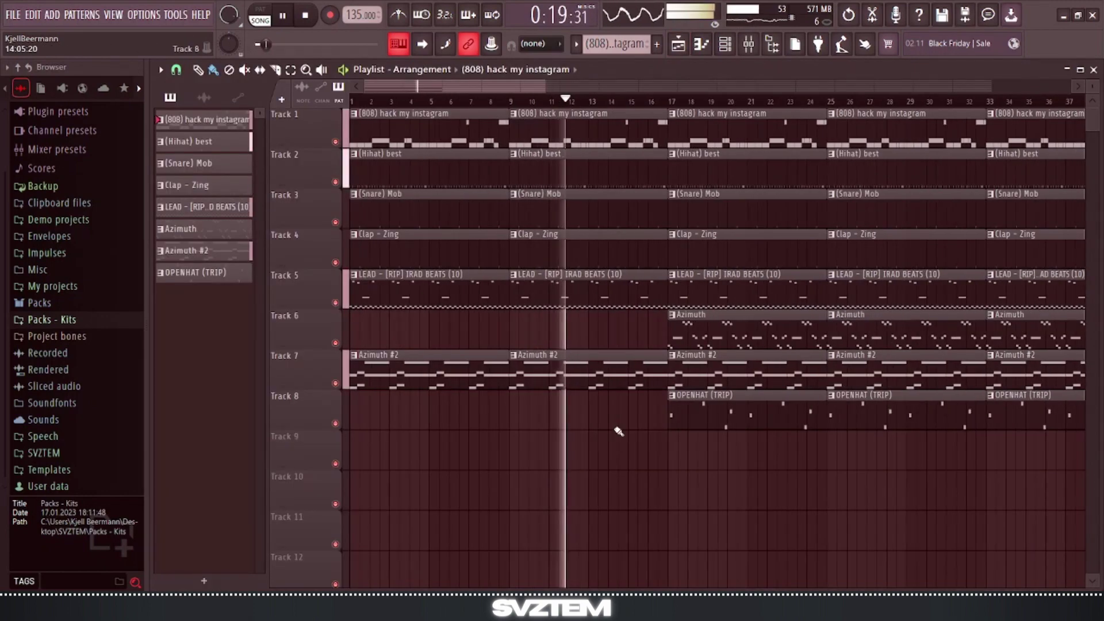
pyautogui.scroll(5, 582, 382)
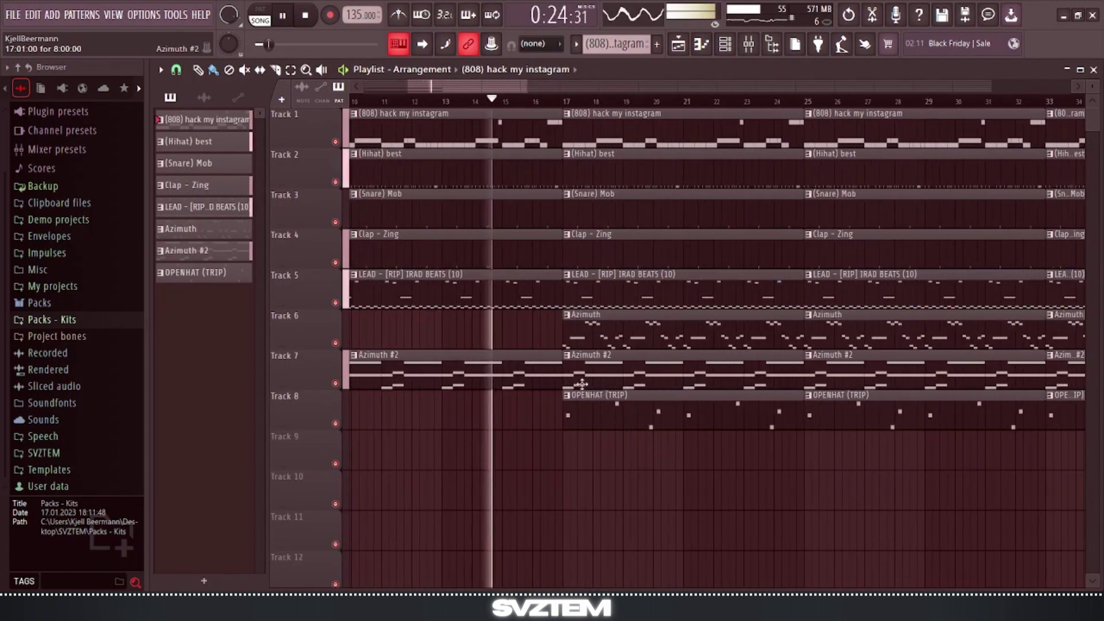
pyautogui.scroll(-6, 558, 230)
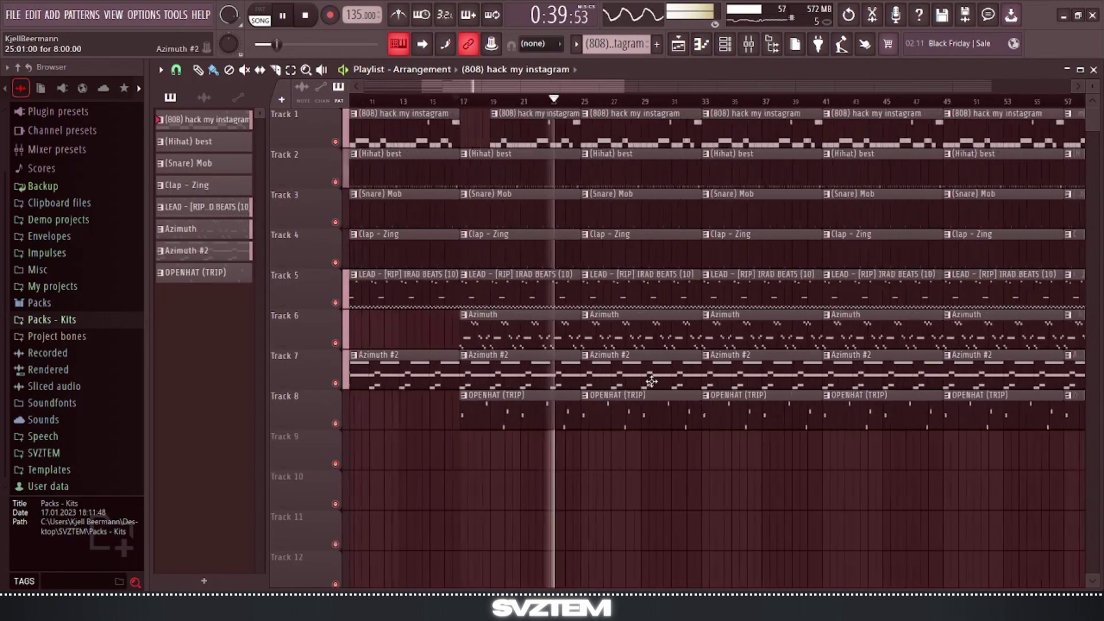
pyautogui.scroll(-2, 594, 382)
pyautogui.rightClick(702, 334)
pyautogui.rightClick(779, 333)
pyautogui.rightClick(779, 414)
# Trim the (Hihat) best clips around bar 33, ending one at about bar 32 and starting the next near bar 35.
pyautogui.scroll(6, 680, 172)
pyautogui.moveTo(621, 173); pyautogui.dragTo(693, 173)
pyautogui.moveTo(616, 173); pyautogui.dragTo(589, 173)
pyautogui.scroll(5, 598, 173)
pyautogui.moveTo(848, 173); pyautogui.dragTo(819, 173)
pyautogui.scroll(-6, 719, 197)
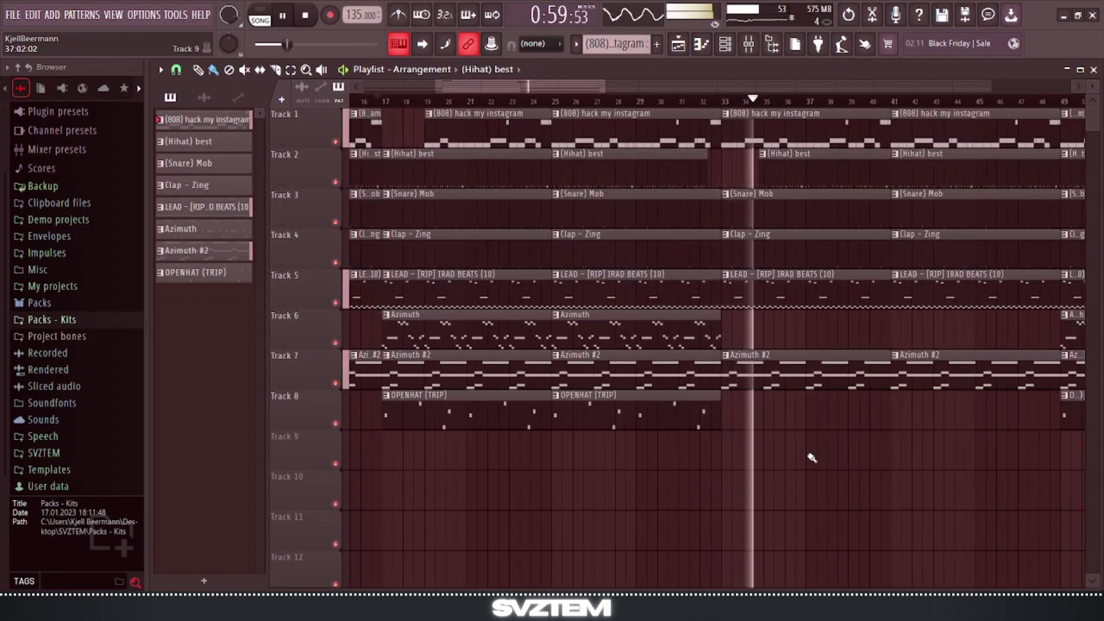
# Delete the hihat, snare, clap and OPENHAT (TRIP) clips from bars 49 to 56.
pyautogui.scroll(-4, 811, 458)
pyautogui.scroll(3, 811, 458)
pyautogui.scroll(-3, 618, 465)
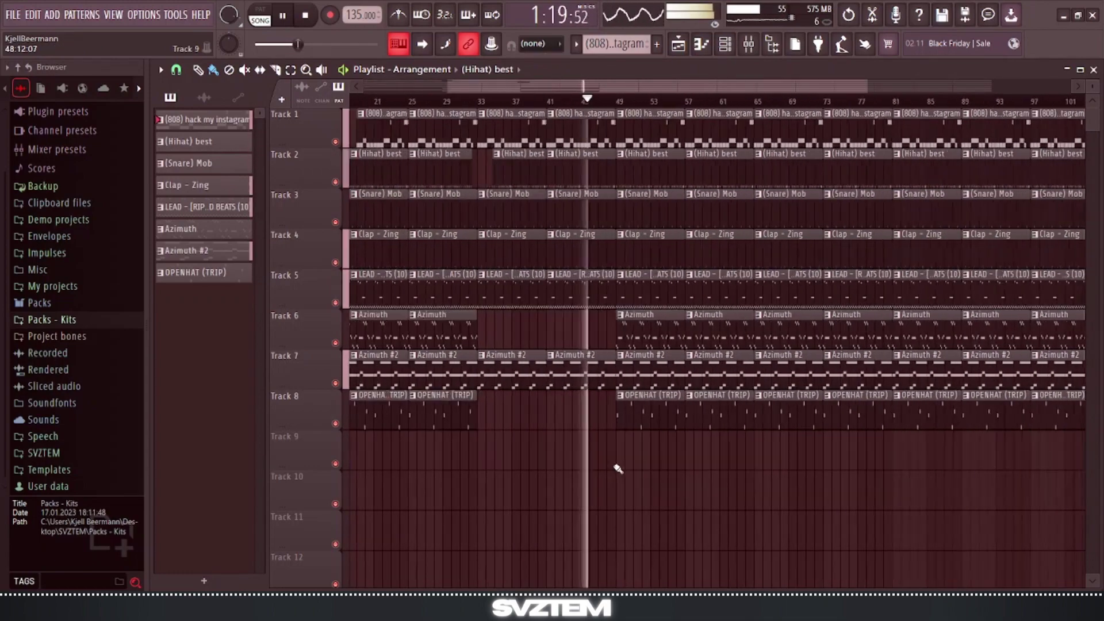
pyautogui.scroll(6, 619, 469)
pyautogui.rightClick(705, 411)
pyautogui.rightClick(705, 128)
pyautogui.rightClick(705, 168)
pyautogui.rightClick(705, 209)
pyautogui.rightClick(705, 245)
pyautogui.scroll(2, 737, 128)
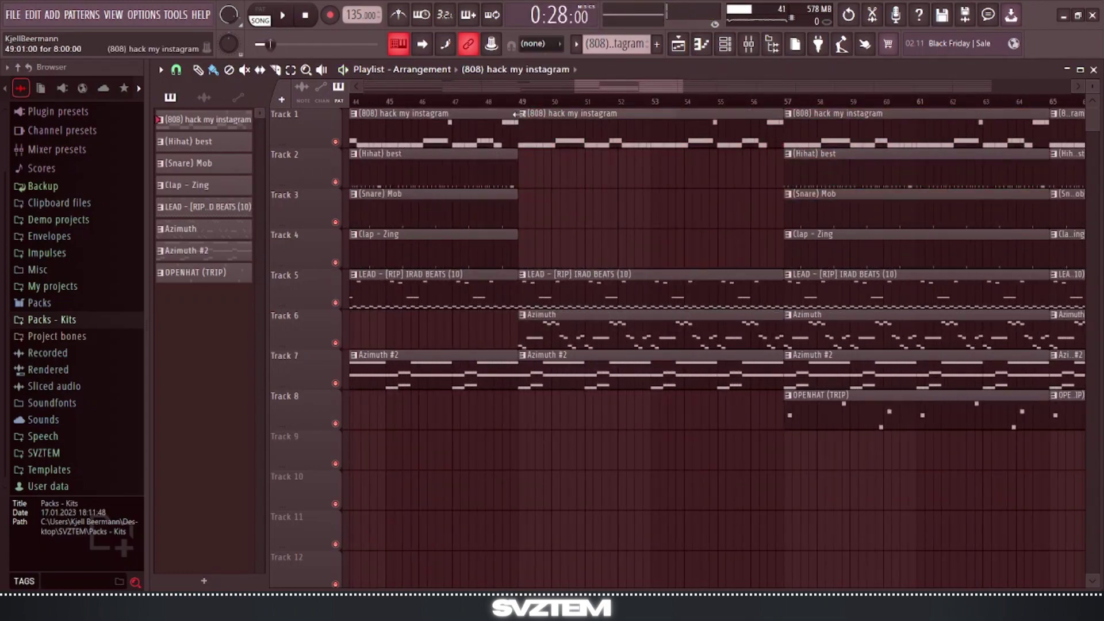
# Trim the 808 clip at bar 49 so it starts at bar 53 and set the playback position to bar 49.
pyautogui.scroll(-4, 597, 123)
pyautogui.moveTo(519, 114); pyautogui.dragTo(679, 141)
pyautogui.scroll(3, 596, 124)
pyautogui.scroll(-1, 731, 211)
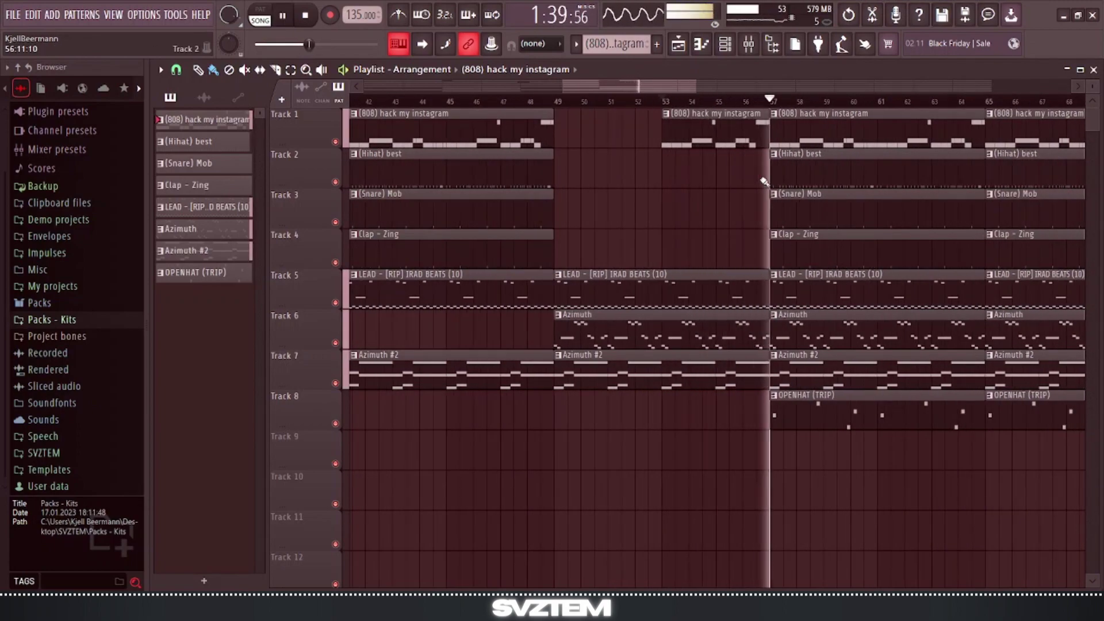
pyautogui.click(556, 101)
# Clear the drum, LEAD, Azimuth and OPENHAT (TRIP) clips from bars 73 to 80 and shorten the 808 clip there to end at bar 77.
pyautogui.scroll(-8, 608, 230)
pyautogui.rightClick(981, 410)
pyautogui.rightClick(981, 370)
pyautogui.rightClick(978, 330)
pyautogui.rightClick(943, 329)
pyautogui.rightClick(962, 289)
pyautogui.scroll(4, 808, 440)
pyautogui.rightClick(765, 289)
pyautogui.rightClick(769, 410)
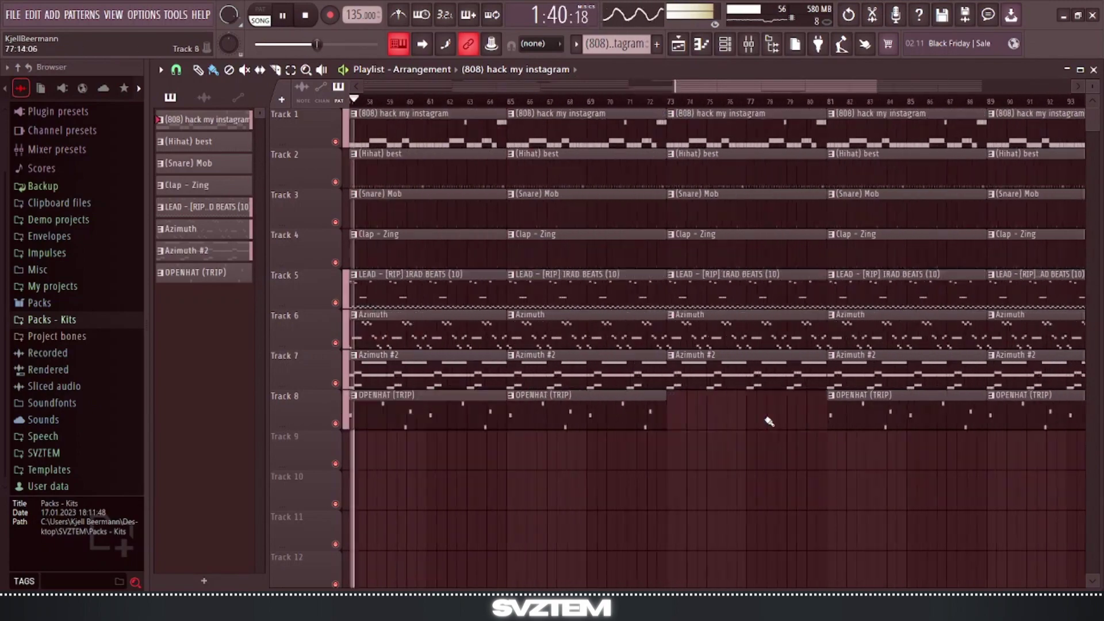
pyautogui.rightClick(747, 208)
pyautogui.rightClick(747, 164)
pyautogui.moveTo(790, 115); pyautogui.dragTo(739, 115)
# Delete the surplus drum, 808 and melody clips near the end of the arrangement.
pyautogui.scroll(-2, 765, 429)
pyautogui.rightClick(961, 370)
pyautogui.rightClick(960, 248)
pyautogui.rightClick(960, 208)
pyautogui.rightClick(959, 168)
pyautogui.rightClick(959, 128)
pyautogui.rightClick(897, 127)
pyautogui.rightClick(898, 209)
pyautogui.scroll(4, 819, 375)
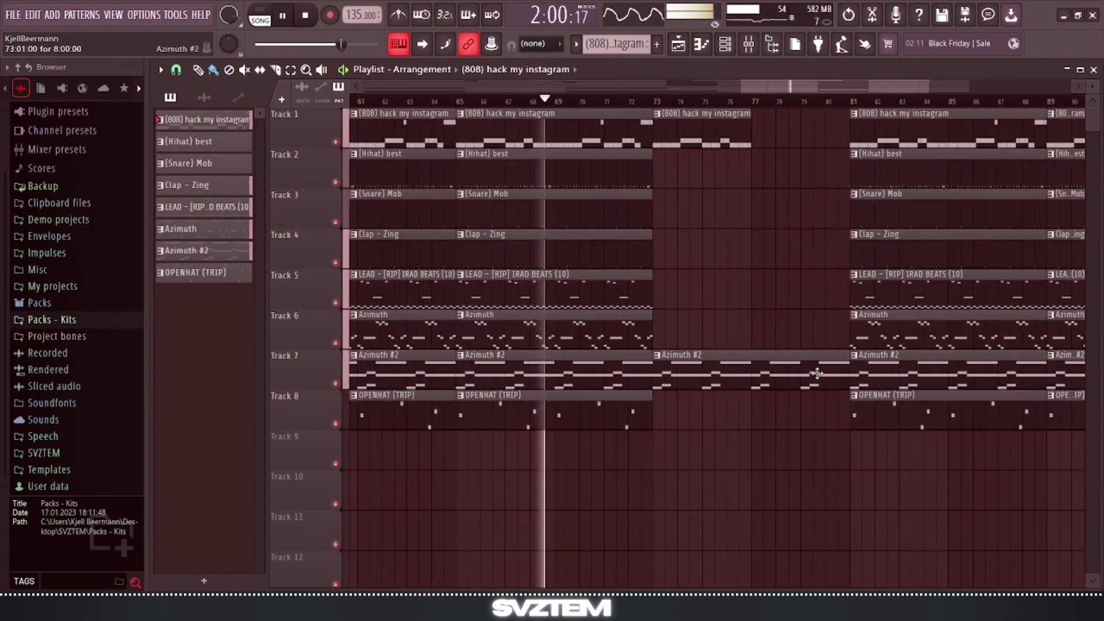
# Stop playback, open the 808 pattern's piano roll and raise the long F#5 note in bar 2 to G#5.
pyautogui.scroll(-5, 851, 371)
pyautogui.press('space')
pyautogui.press('F7')
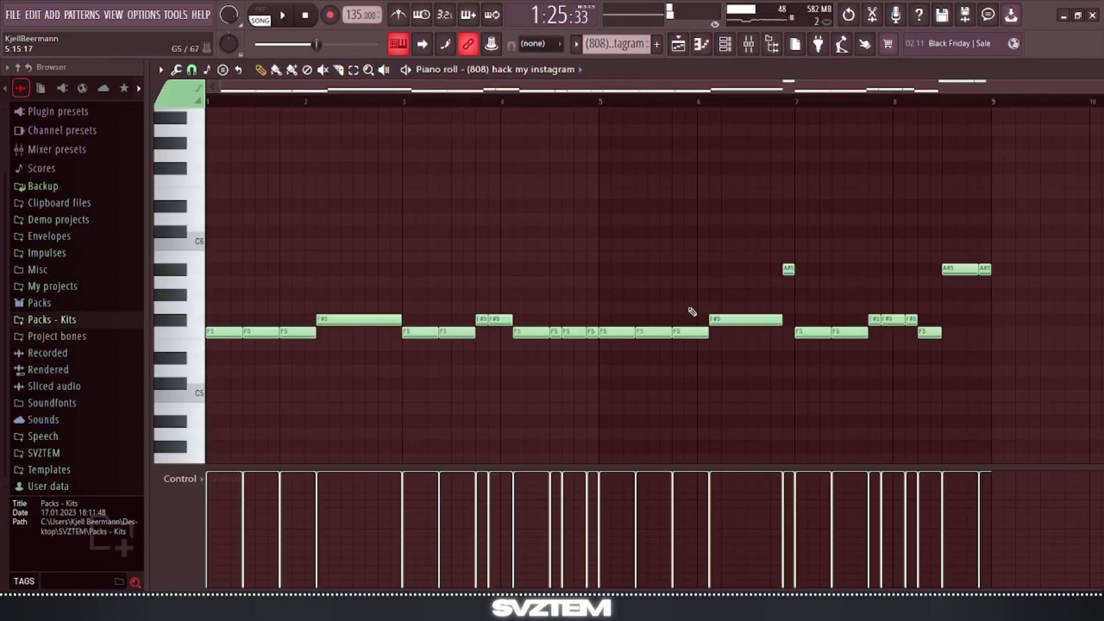
pyautogui.moveTo(376, 318); pyautogui.dragTo(376, 294)
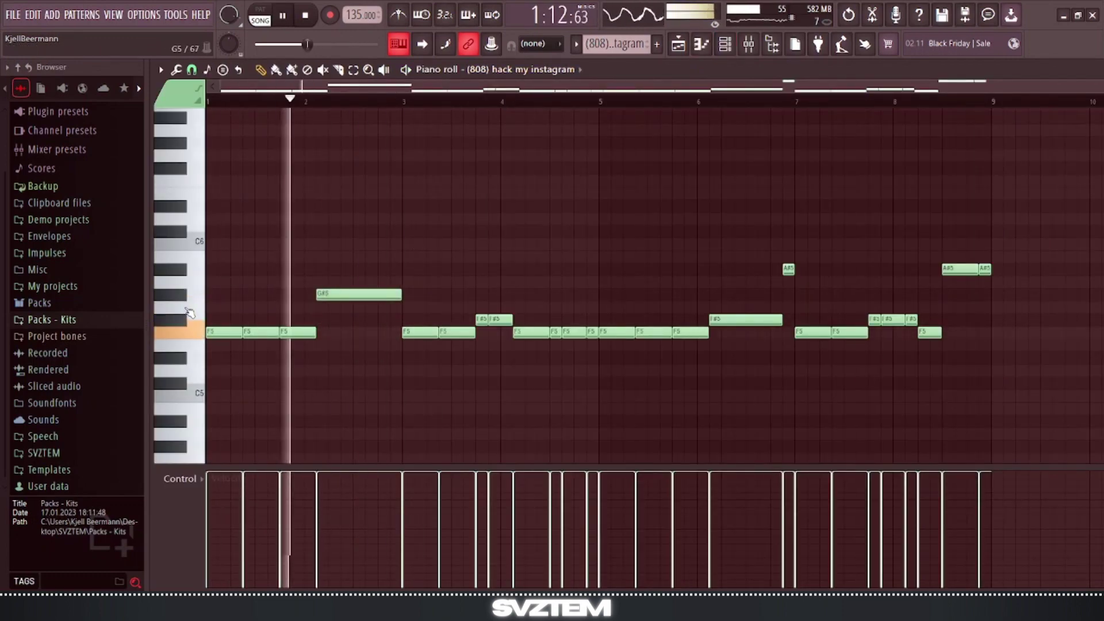
# Raise the remaining A#5 and F#5 notes of the 808 pattern to C6 and audition the result.
pyautogui.moveTo(998, 277); pyautogui.dragTo(783, 262)
pyautogui.moveTo(789, 268); pyautogui.dragTo(789, 244)
pyautogui.moveTo(921, 321); pyautogui.dragTo(475, 311)
pyautogui.moveTo(741, 319); pyautogui.dragTo(741, 243)
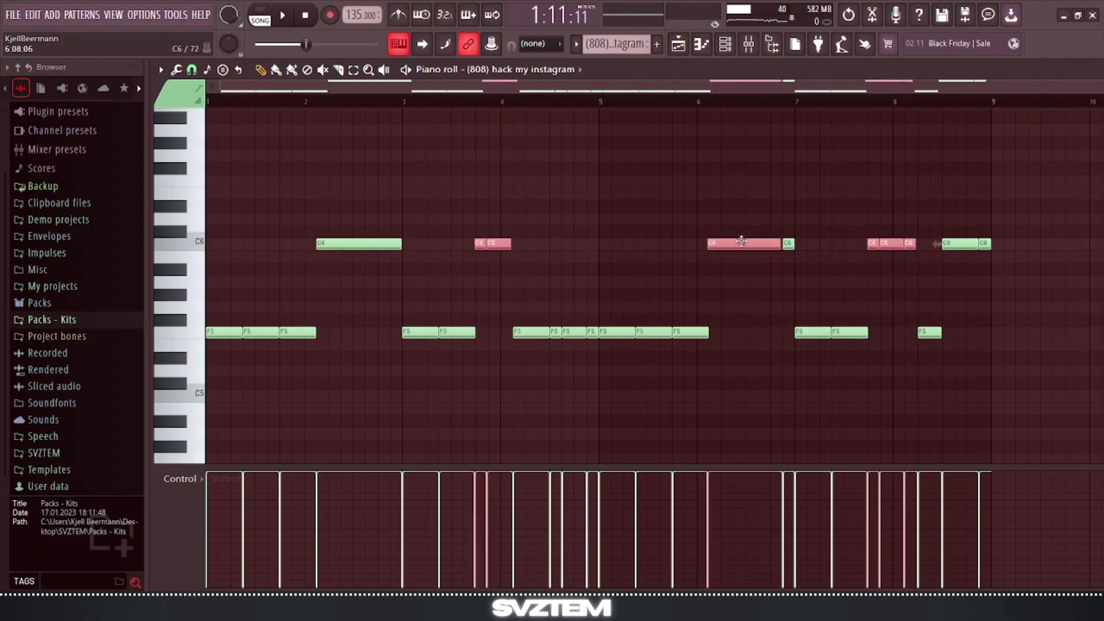
pyautogui.keyDown('ctrl'); pyautogui.click(721, 301); pyautogui.keyUp('ctrl')
pyautogui.press('space')
pyautogui.press('space')
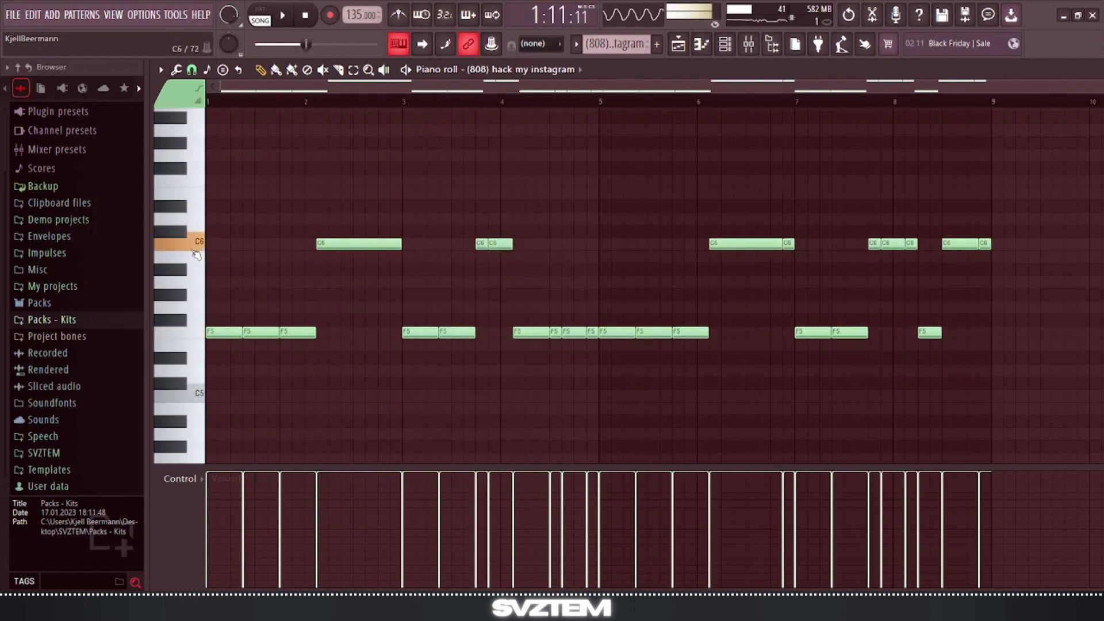
# Try the whole 808 pattern one octave higher and play it.
pyautogui.hotkey('ctrl', 'a')
pyautogui.hotkey('ctrl', 'Up')
pyautogui.hotkey('ctrl', 'Down')
pyautogui.press('space')
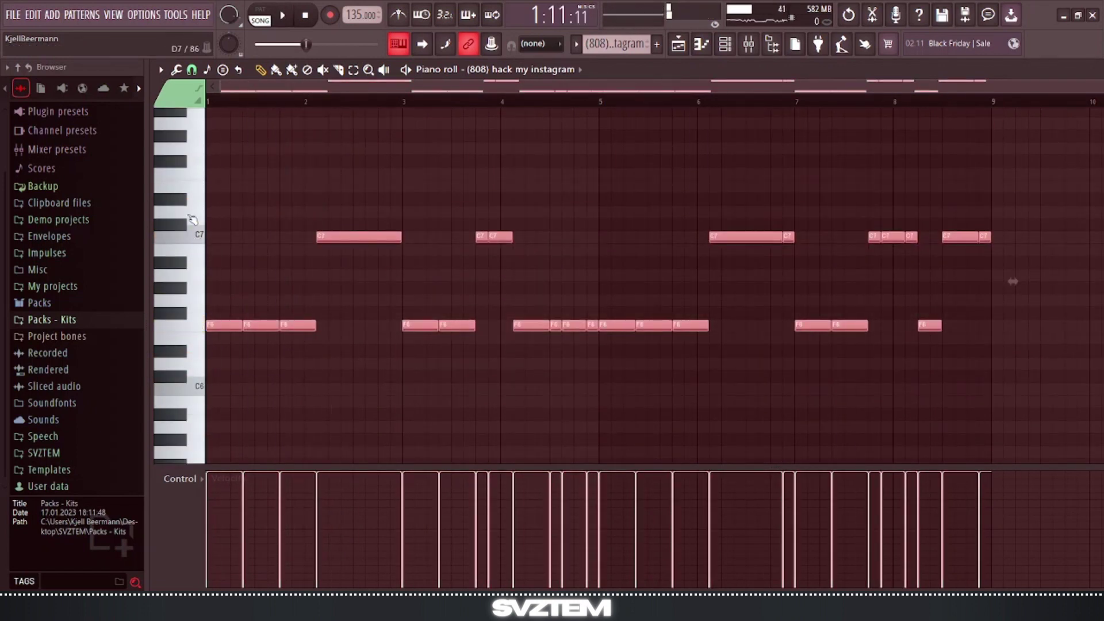
pyautogui.hotkey('ctrl', 'd')
pyautogui.press('space')
# Lower all upper-row notes of the 808 pattern from C6 to A#5, play it and clear the selection.
pyautogui.moveTo(1011, 308); pyautogui.dragTo(308, 275)
pyautogui.moveTo(330, 285); pyautogui.dragTo(330, 310)
pyautogui.press('space')
pyautogui.hotkey('ctrl', 'd')
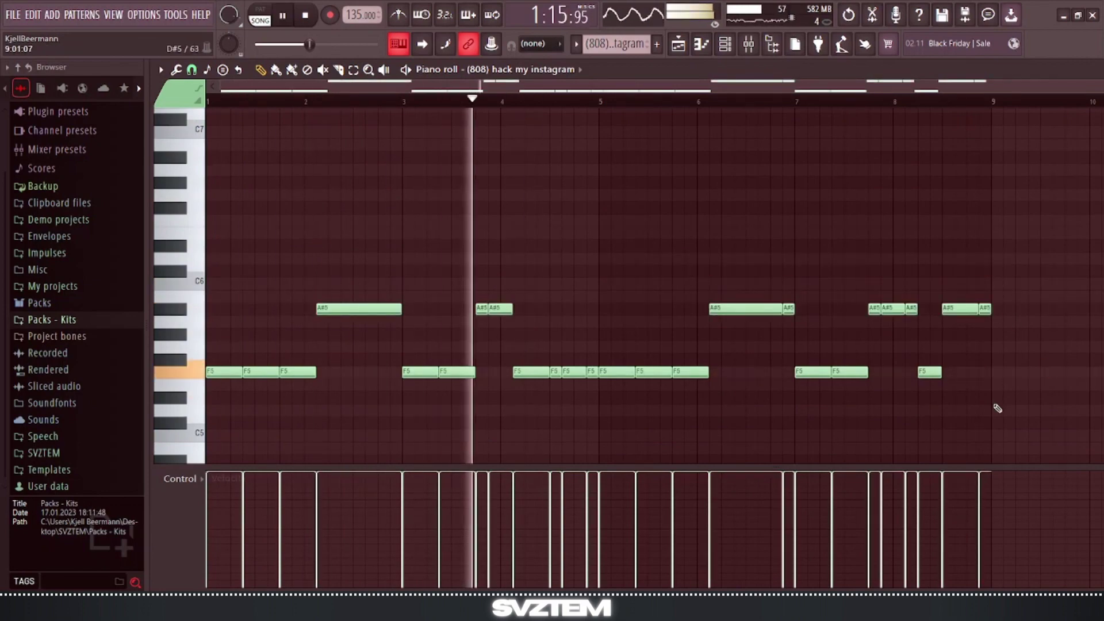
# Raise the short closing 808 notes of bars 6 and 8 to C6 and return to the playlist.
pyautogui.scroll(1, 770, 309)
pyautogui.moveTo(790, 309); pyautogui.dragTo(792, 282)
pyautogui.moveTo(981, 309); pyautogui.dragTo(981, 284)
pyautogui.press('F5')
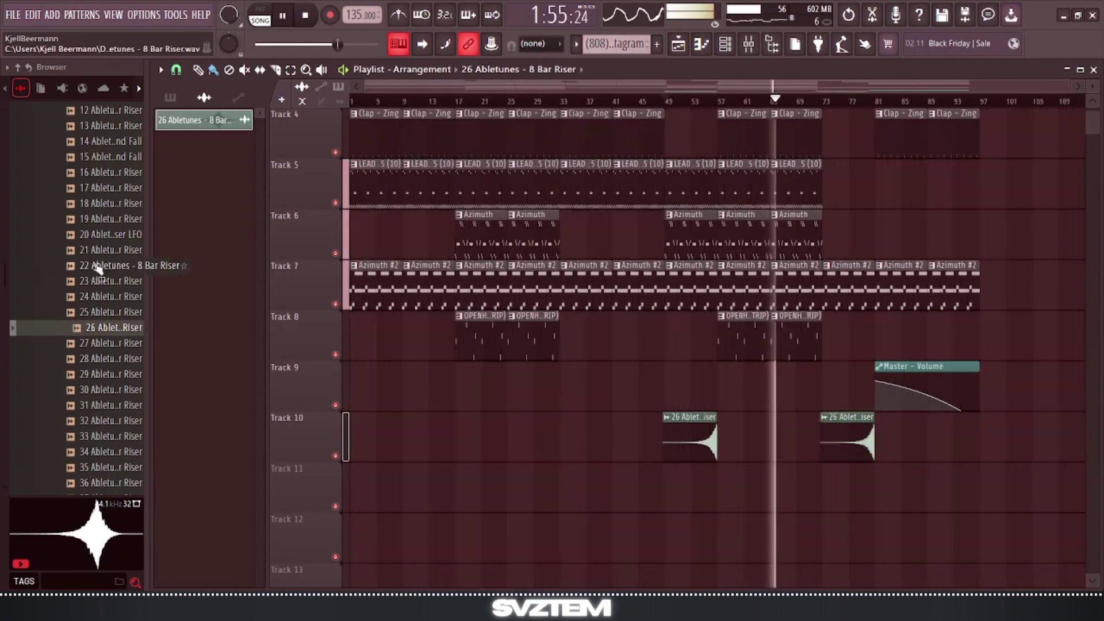
# Preview the 20 Abletunes - 8 bars Riser LFO sample.
pyautogui.click(109, 235)
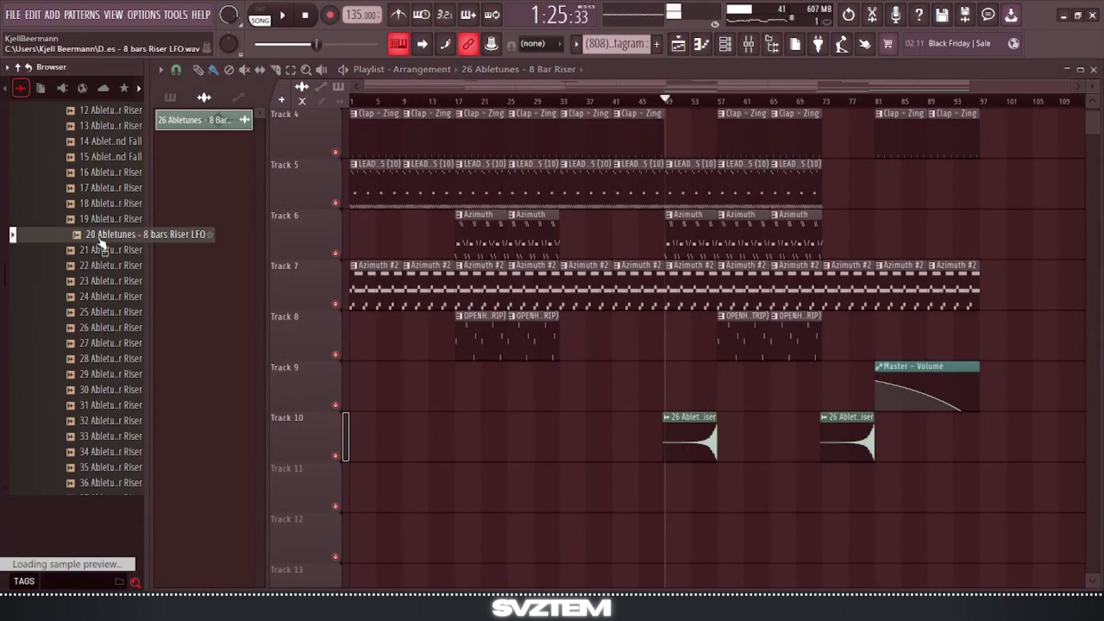
pyautogui.moveTo(109, 234); pyautogui.dragTo(829, 445)
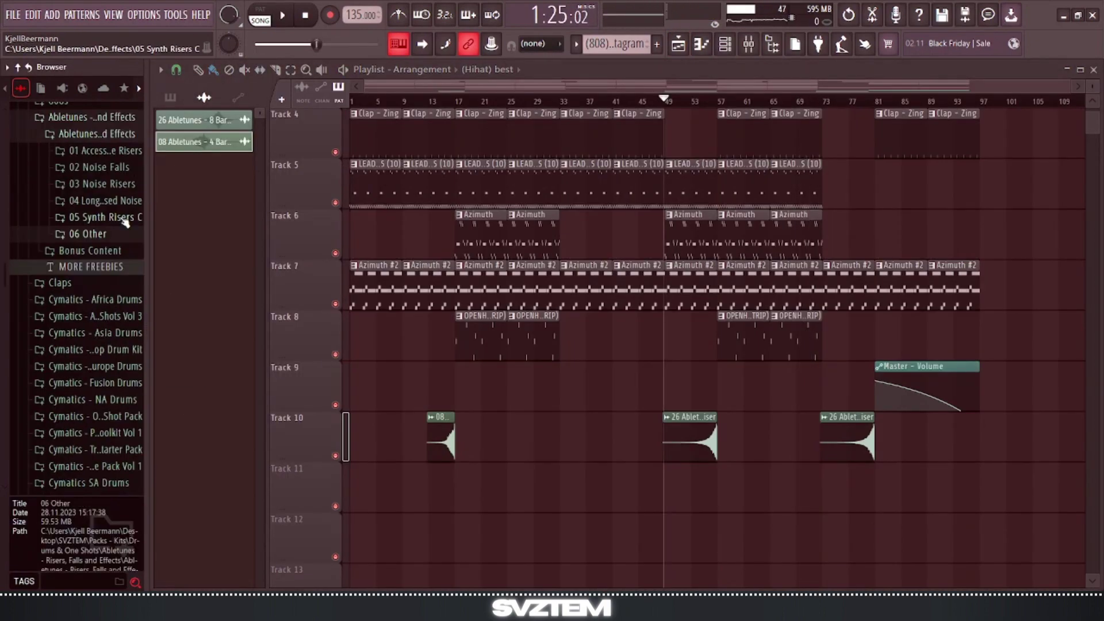
# Place the 02 Abletunes - 4 Bar Fall sample on Track 10, aligned to start at bar 81, and play it.
pyautogui.moveTo(114, 198); pyautogui.dragTo(921, 435)
pyautogui.click(553, 121)
pyautogui.moveTo(921, 417); pyautogui.dragTo(762, 418)
pyautogui.scroll(5, 737, 426)
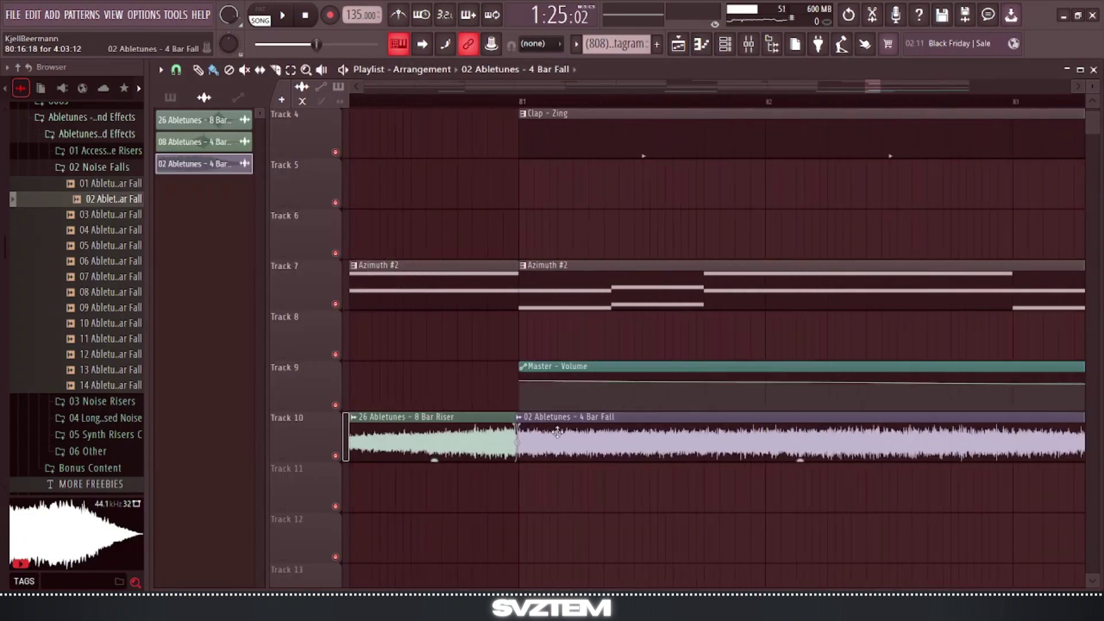
pyautogui.scroll(-5, 558, 427)
pyautogui.press('space')
pyautogui.scroll(-3, 584, 426)
pyautogui.scroll(3, 806, 423)
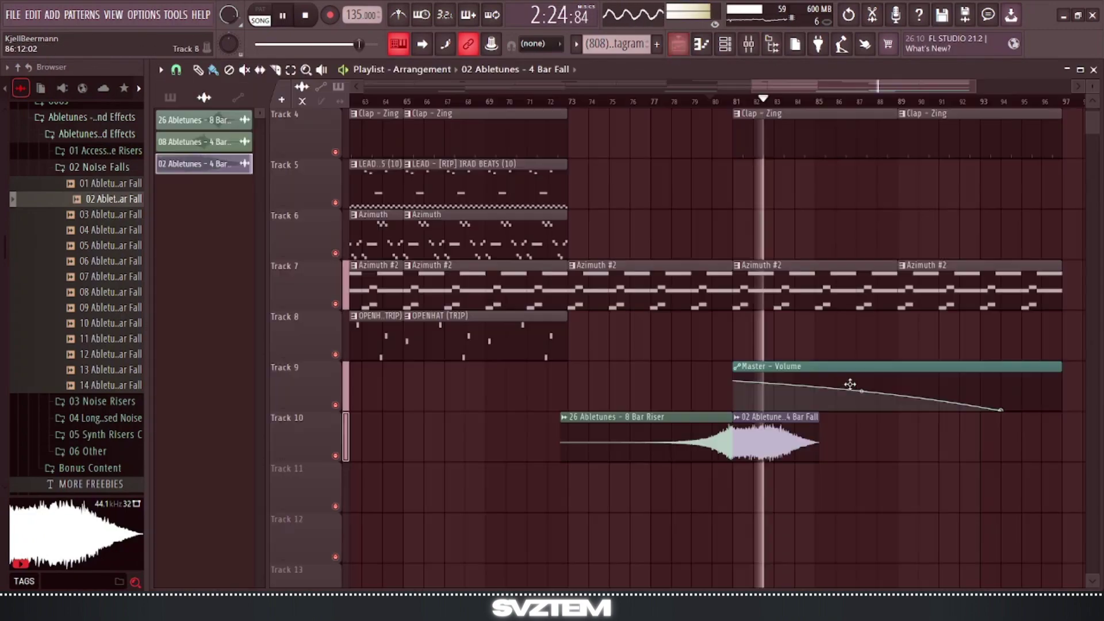
# Stop playback and place the 4 Bar Fall clip on Track 11 at bars 73 and 49 instead of bar 81.
pyautogui.press('space')
pyautogui.scroll(-4, 850, 403)
pyautogui.scroll(4, 803, 468)
pyautogui.moveTo(857, 418); pyautogui.dragTo(627, 468)
pyautogui.keyDown('ctrl'); pyautogui.click(805, 468); pyautogui.keyUp('ctrl')
pyautogui.scroll(-5, 806, 468)
pyautogui.scroll(8, 602, 473)
pyautogui.scroll(-8, 602, 473)
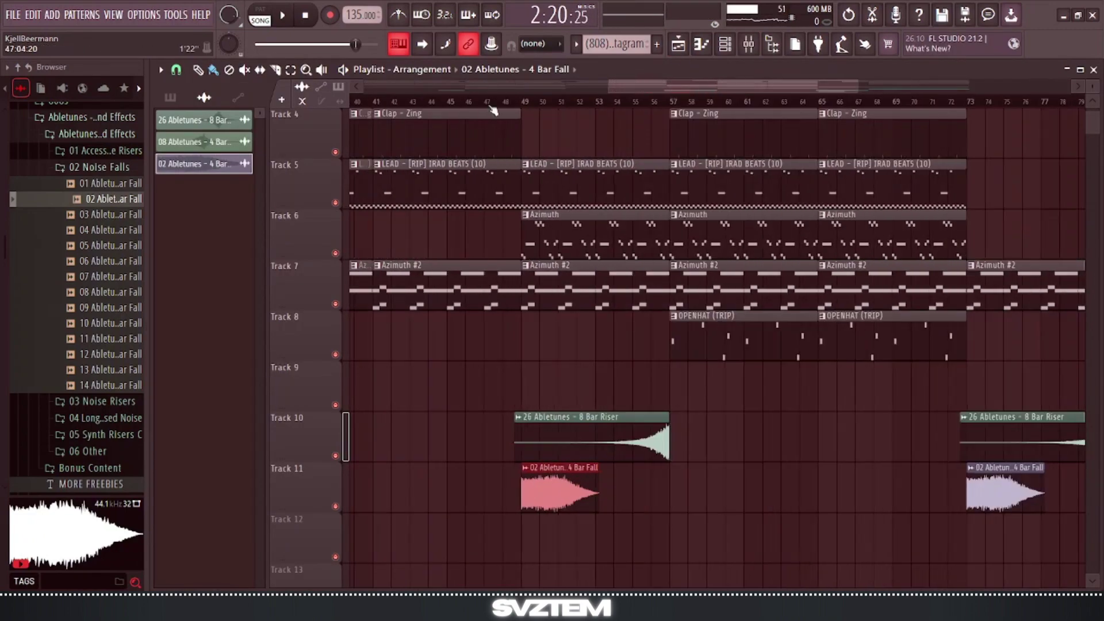
# Play the transition around the fall effect and strongly lower the fader of mixer Insert 7, returning to the playlist.
pyautogui.scroll(2, 492, 105)
pyautogui.click(555, 102)
pyautogui.press('space')
pyautogui.click(749, 44)
pyautogui.moveTo(439, 342); pyautogui.dragTo(438, 507)
pyautogui.click(681, 44)
pyautogui.scroll(-5, 805, 446)
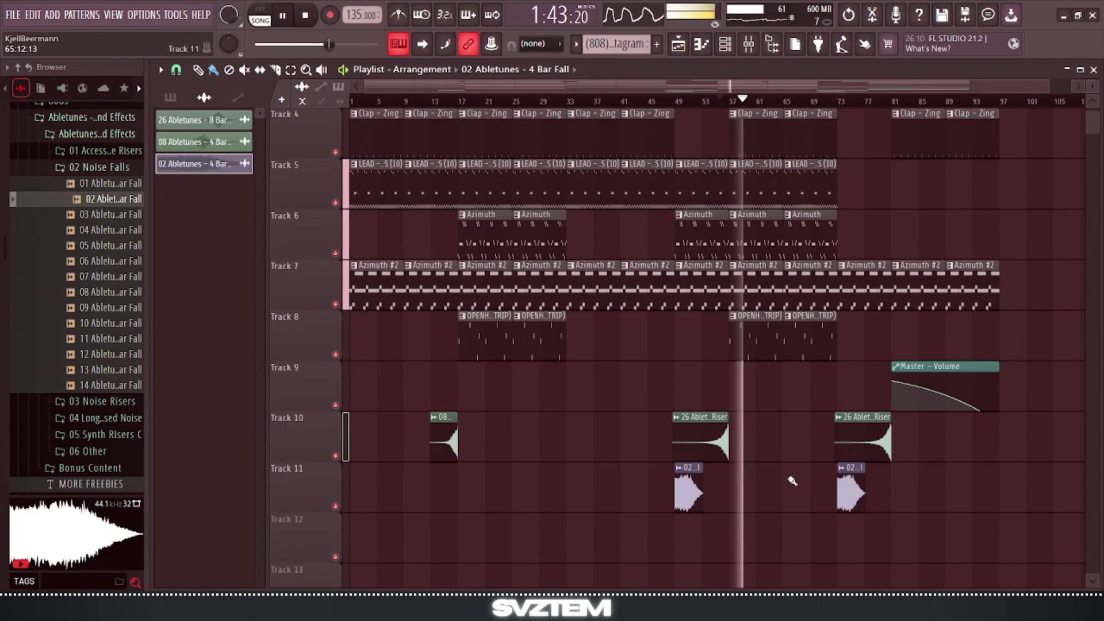
# Show the full arrangement, play it from the beginning and hide the browser.
pyautogui.scroll(-4, 645, 448)
pyautogui.scroll(7, 629, 221)
pyautogui.press('space')
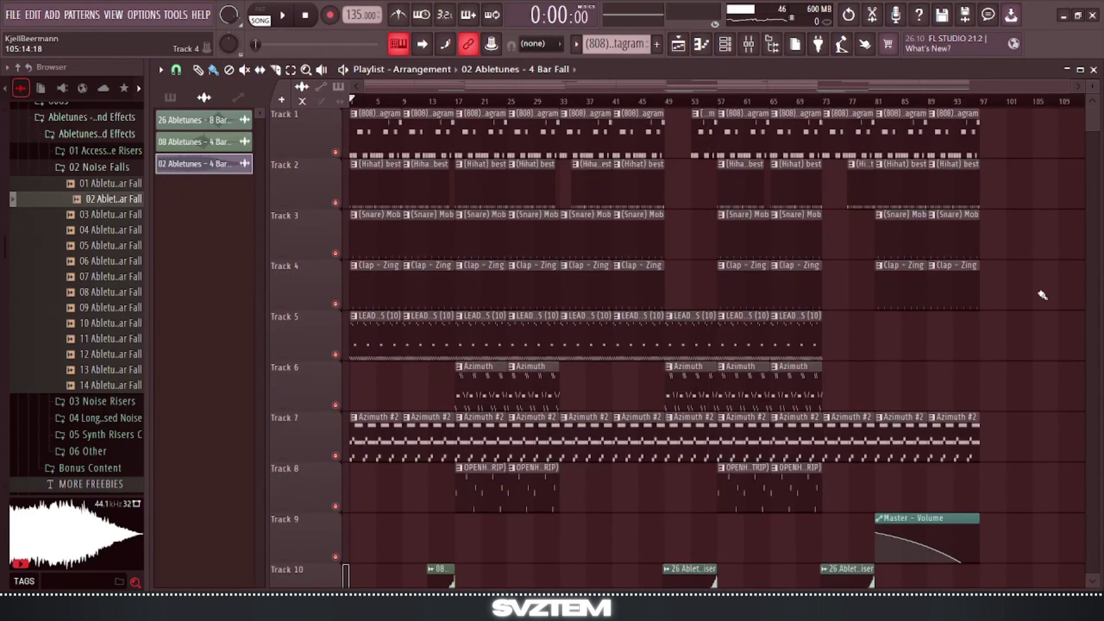
pyautogui.press('space')
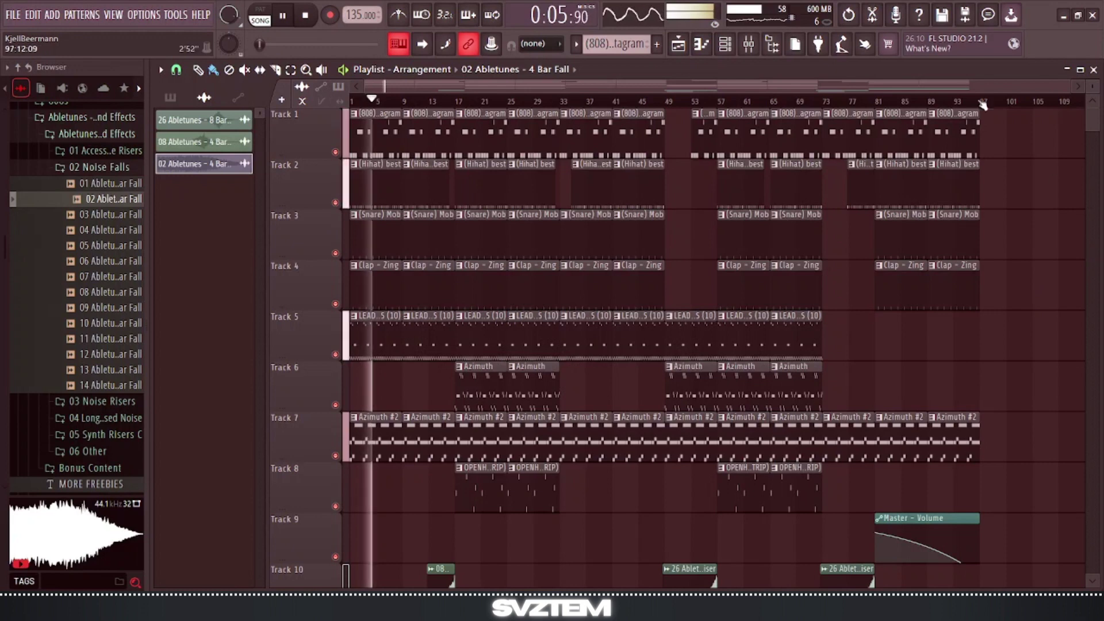
pyautogui.click(780, 51)
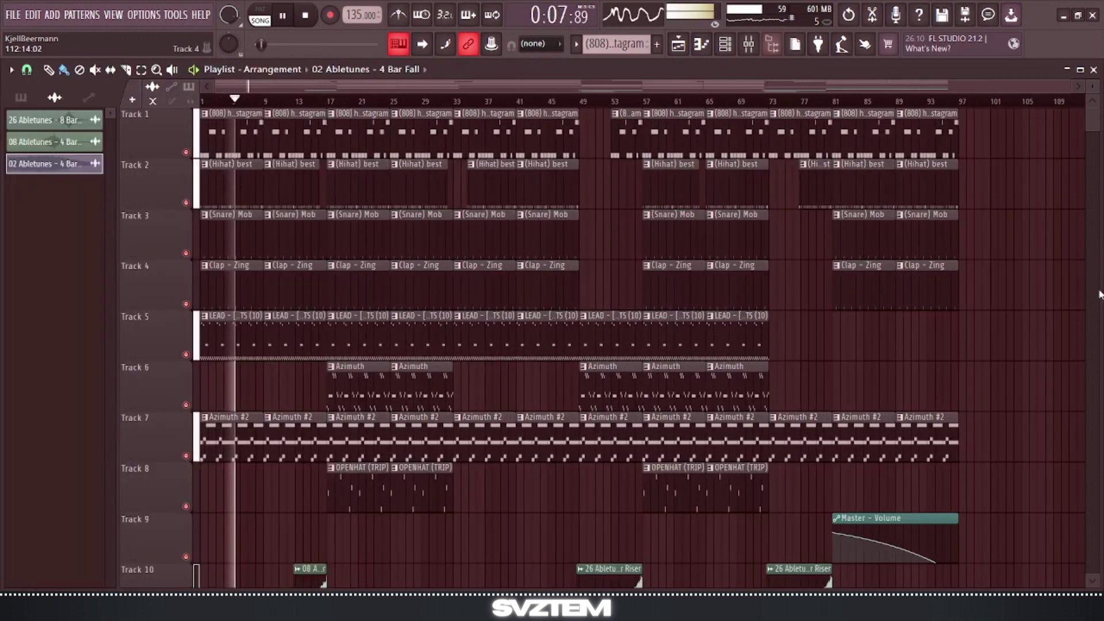